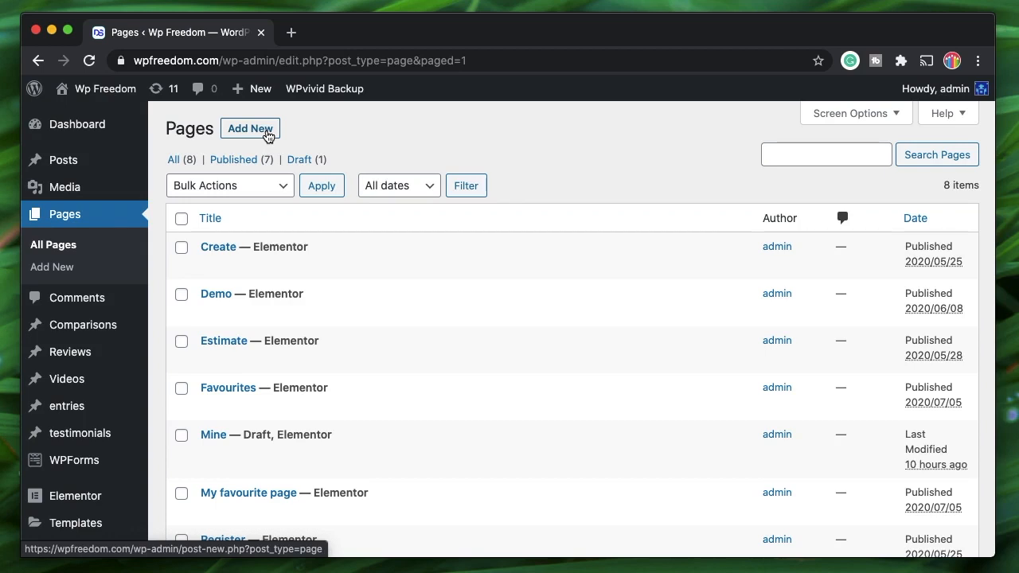
- Add a new WordPress page titled 'Page 1' and launch it in Elementor
left_click(268, 136)
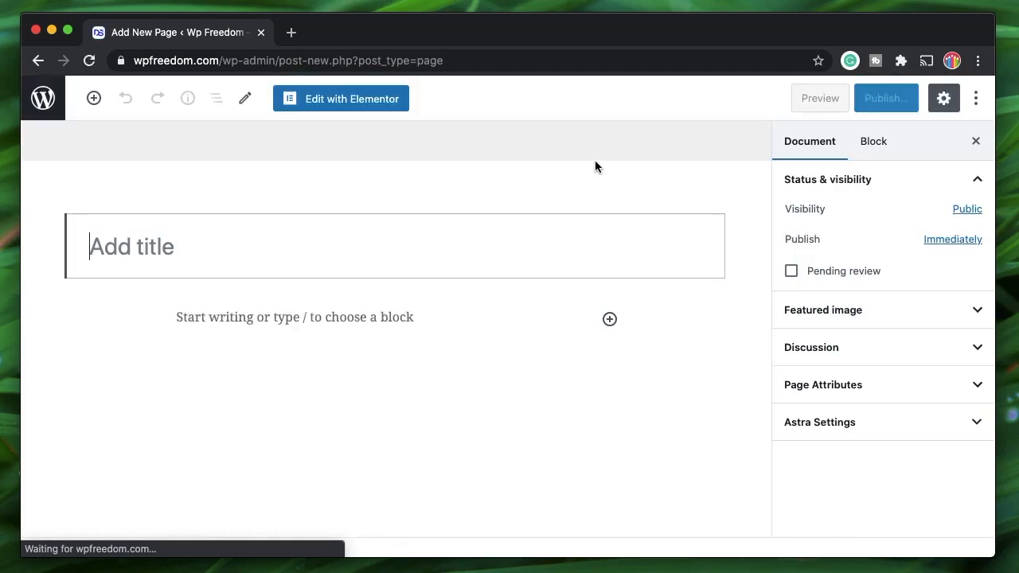
type("P")
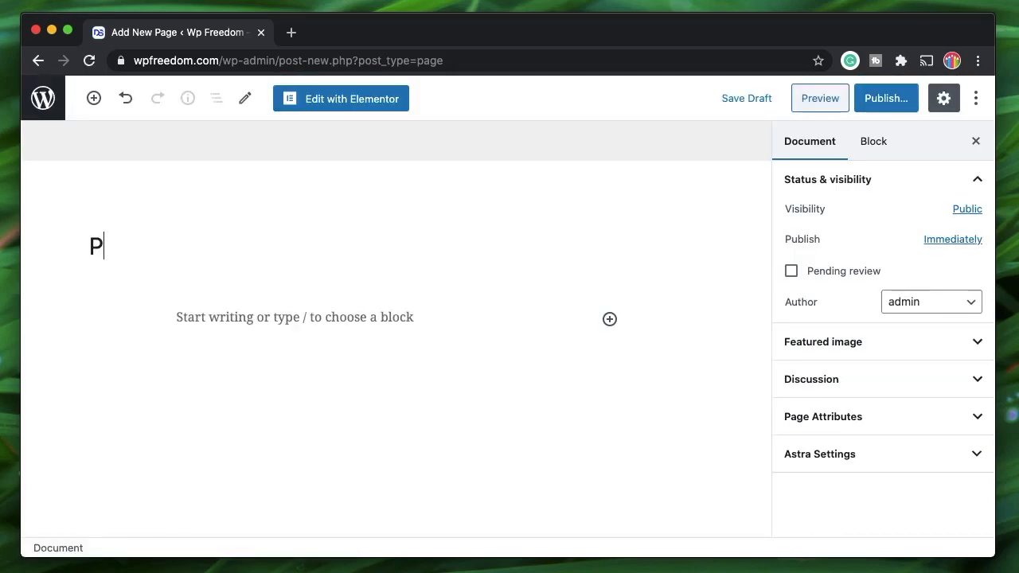
type("age 1")
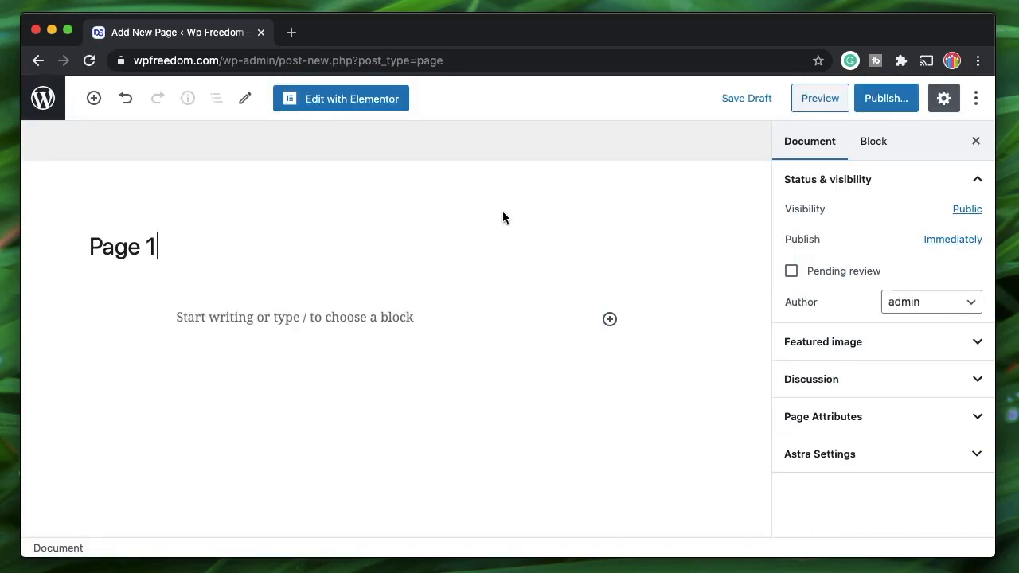
left_click(352, 99)
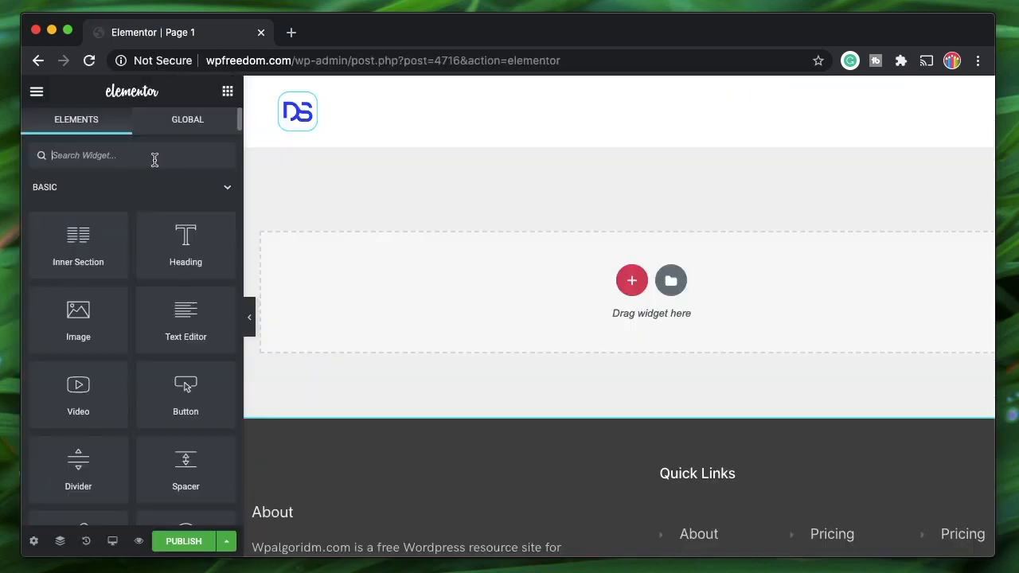
- Search the widgets for 'form' and drop the Form widget into the empty section
type("form")
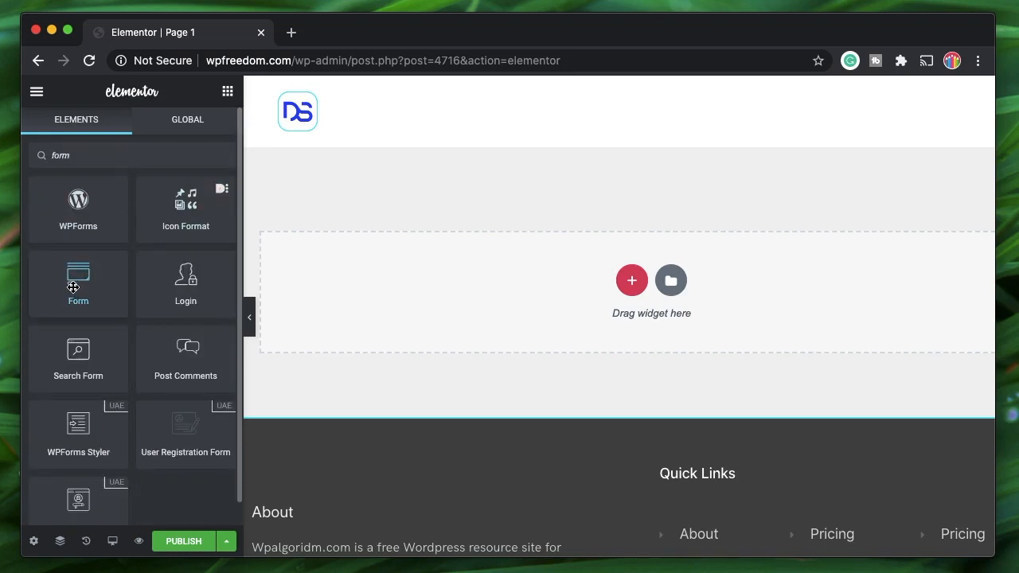
left_click_drag(73, 287, 476, 273)
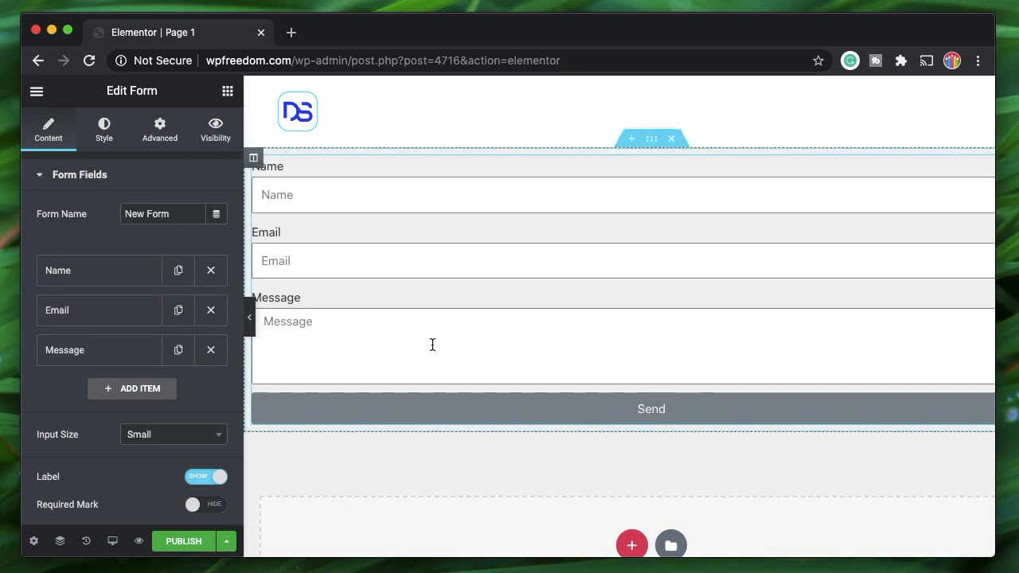
- Change the Name field's ID from name to fname in its Advanced settings
left_click(97, 271)
left_click(125, 317)
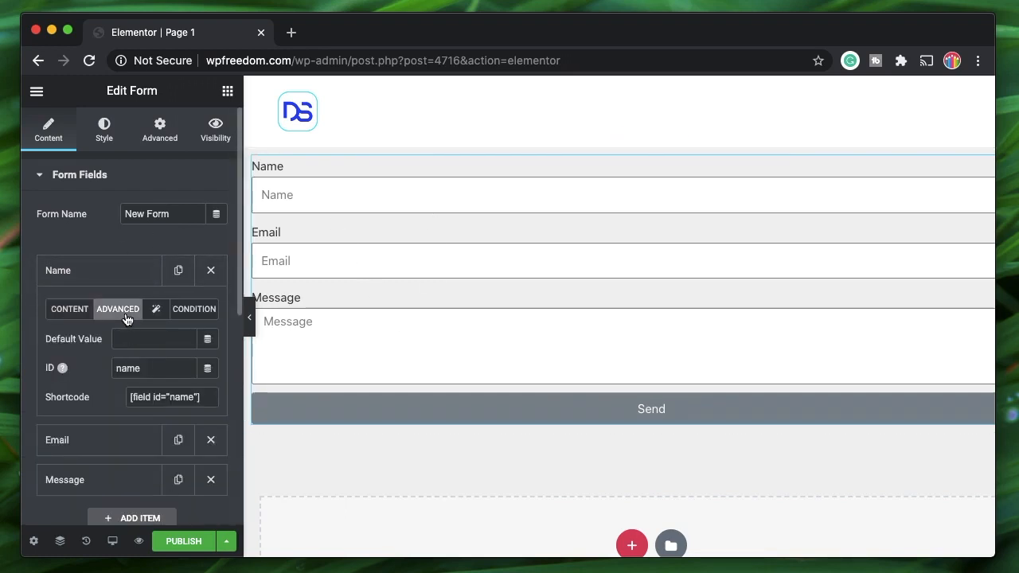
left_click(117, 368)
type("f")
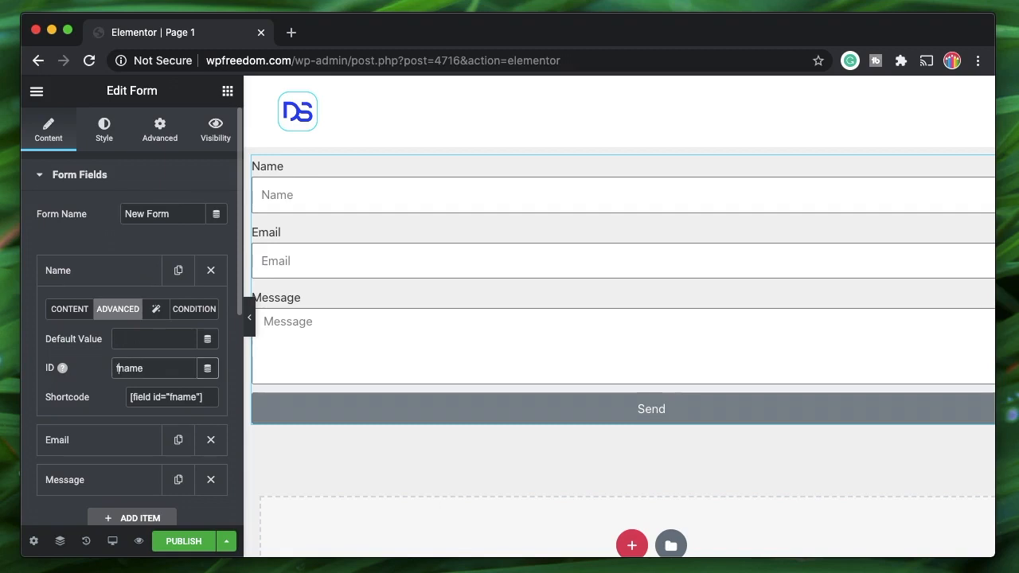
left_click(76, 280)
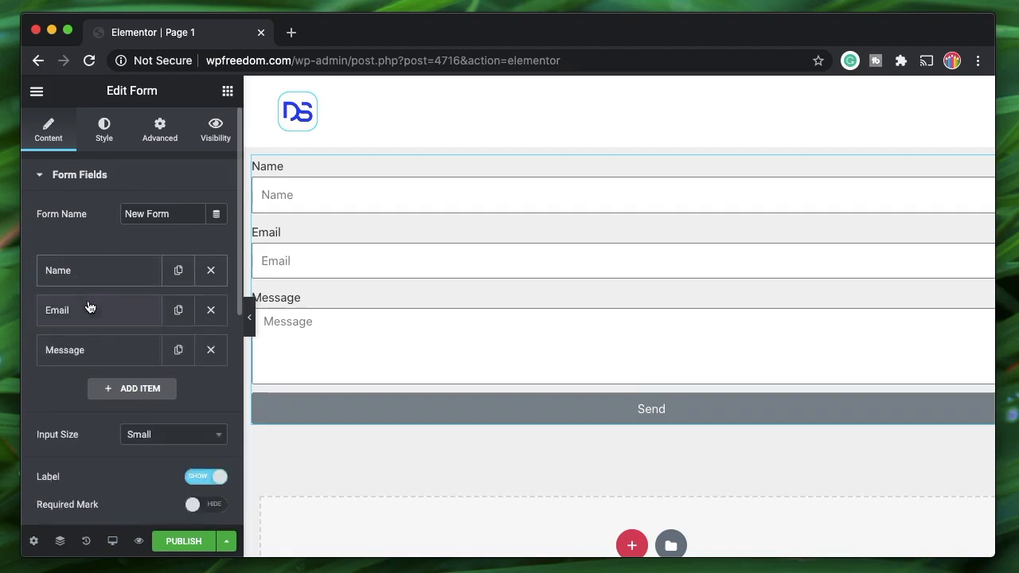
- Confirm the Email and Message field IDs are unchanged and recheck the Name ID
left_click(90, 309)
left_click(130, 351)
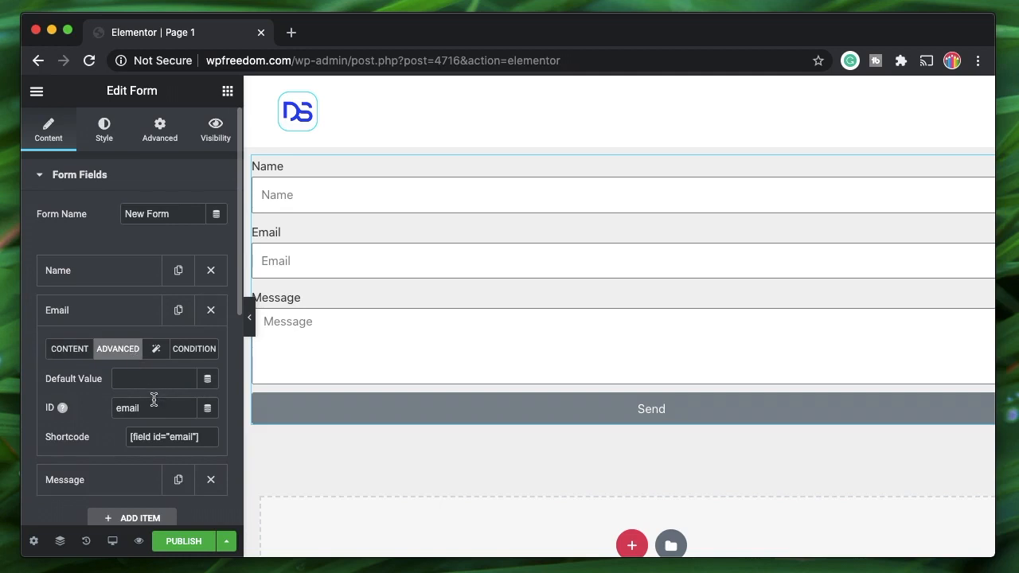
left_click(89, 320)
left_click(90, 348)
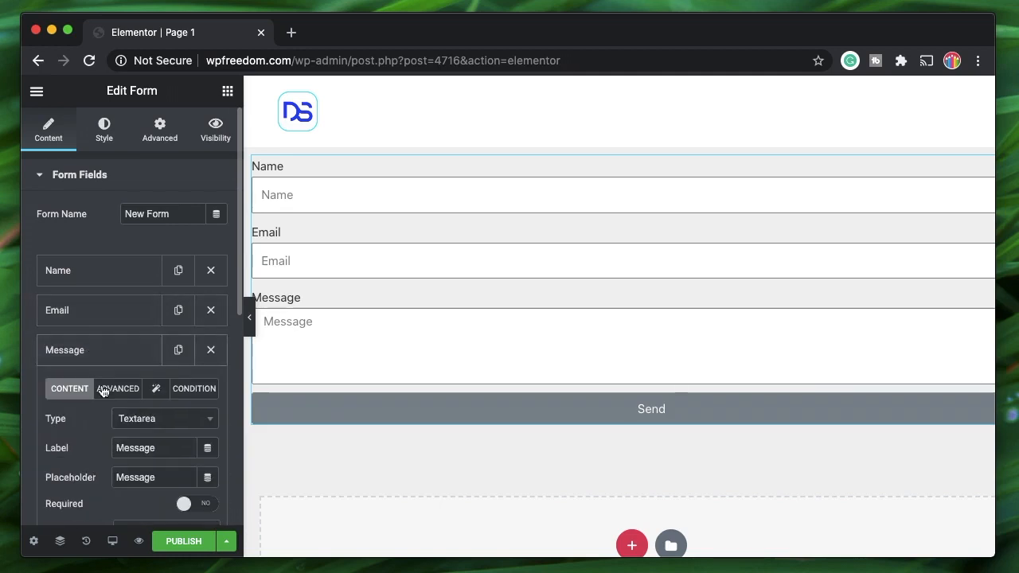
left_click(123, 390)
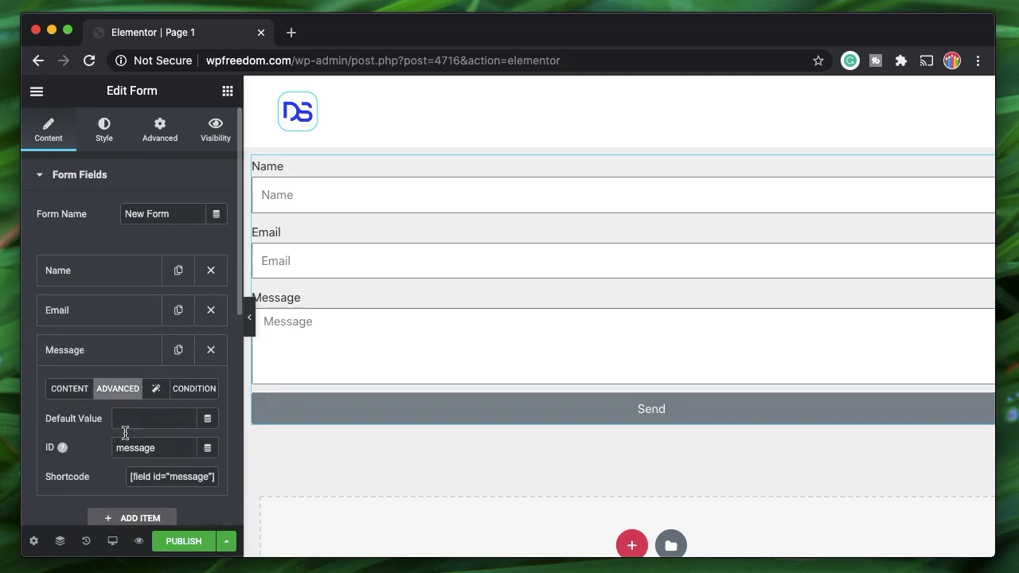
left_click(75, 352)
left_click(90, 279)
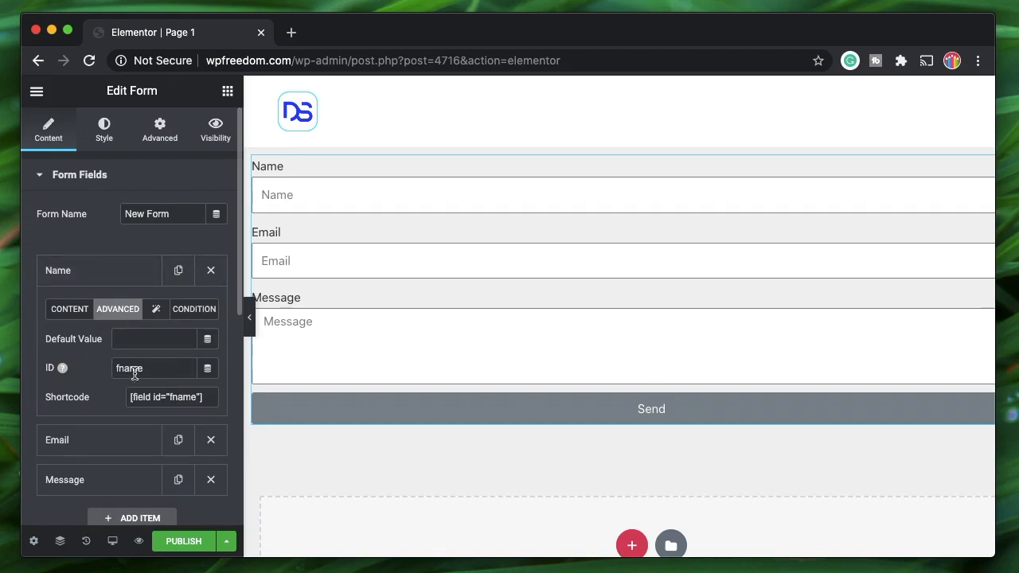
left_click(115, 271)
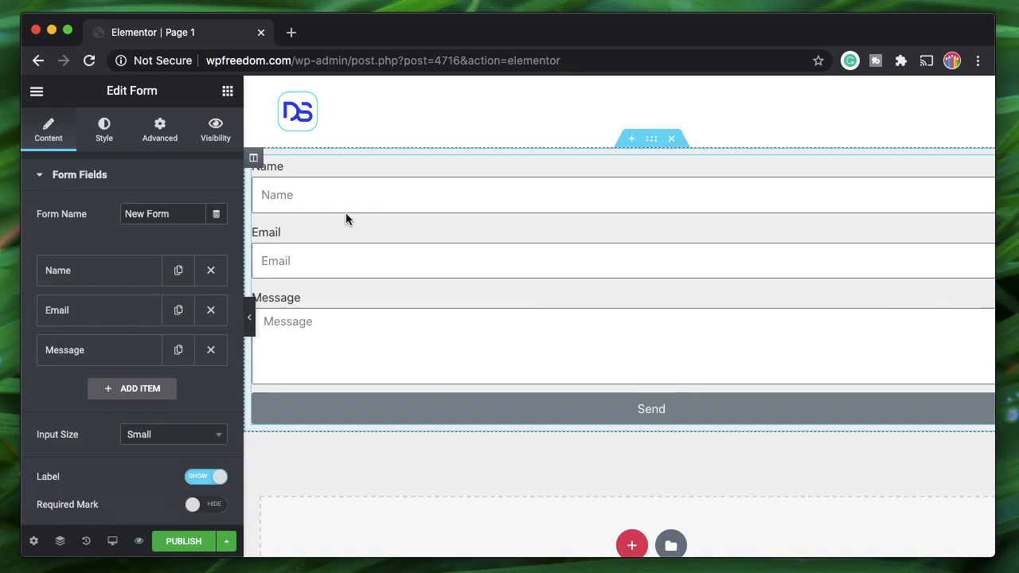
- Replace the Email action with Dynamic Redirect under Actions After Submit
scroll(100, 389, "down", 5)
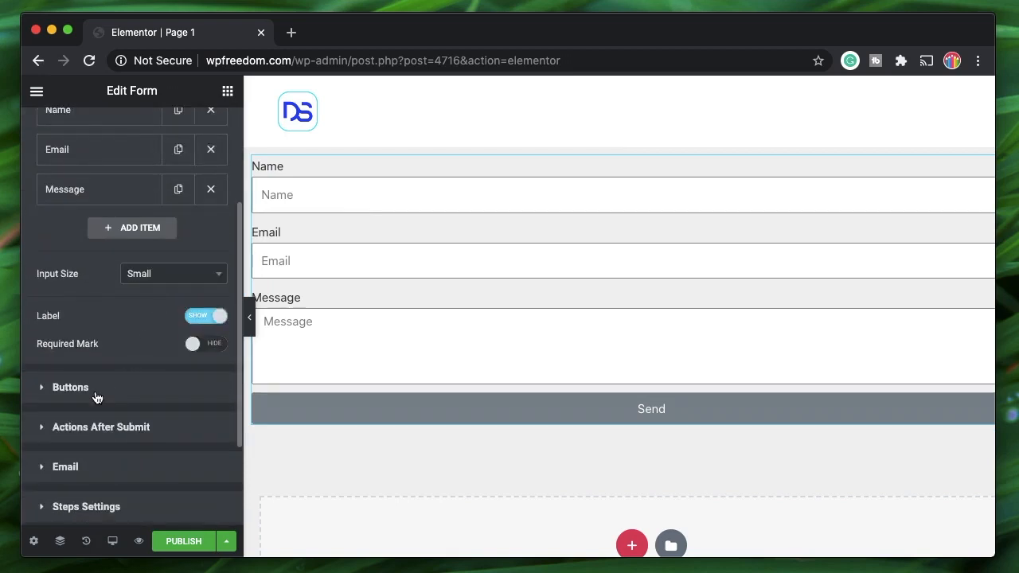
scroll(108, 428, "down", 1)
scroll(108, 428, "down", 2)
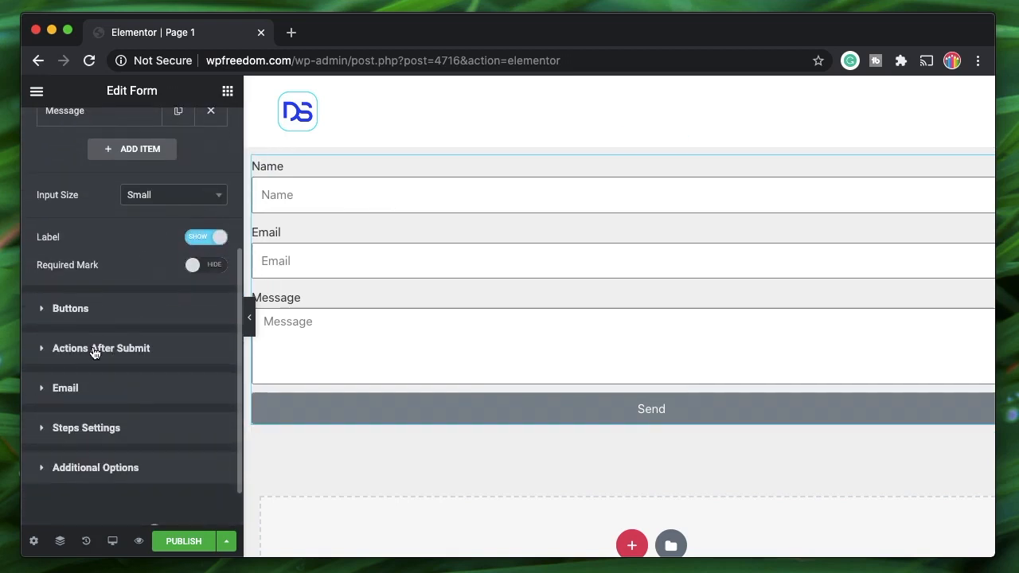
left_click(94, 350)
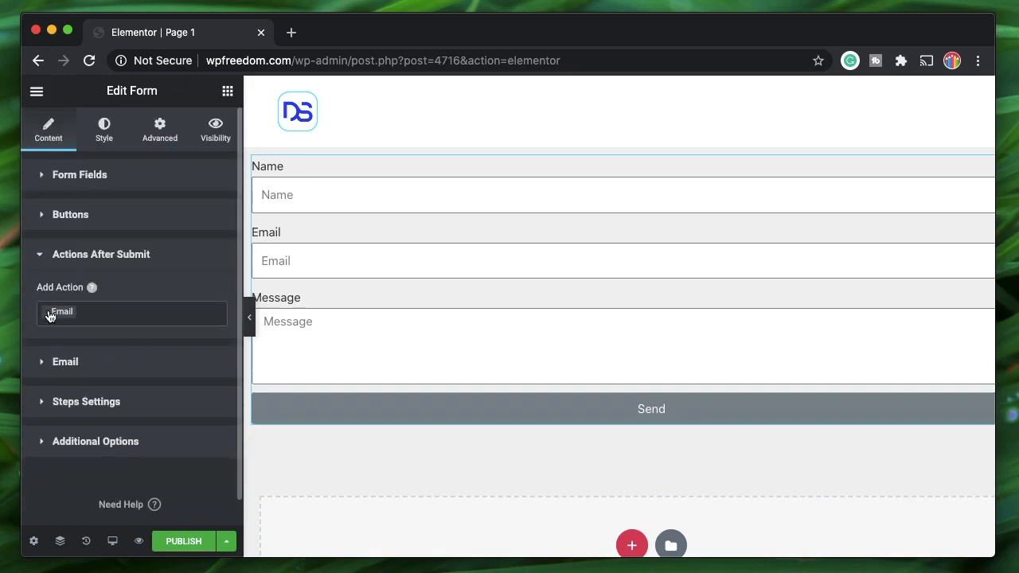
left_click(48, 316)
scroll(112, 372, "down", 4)
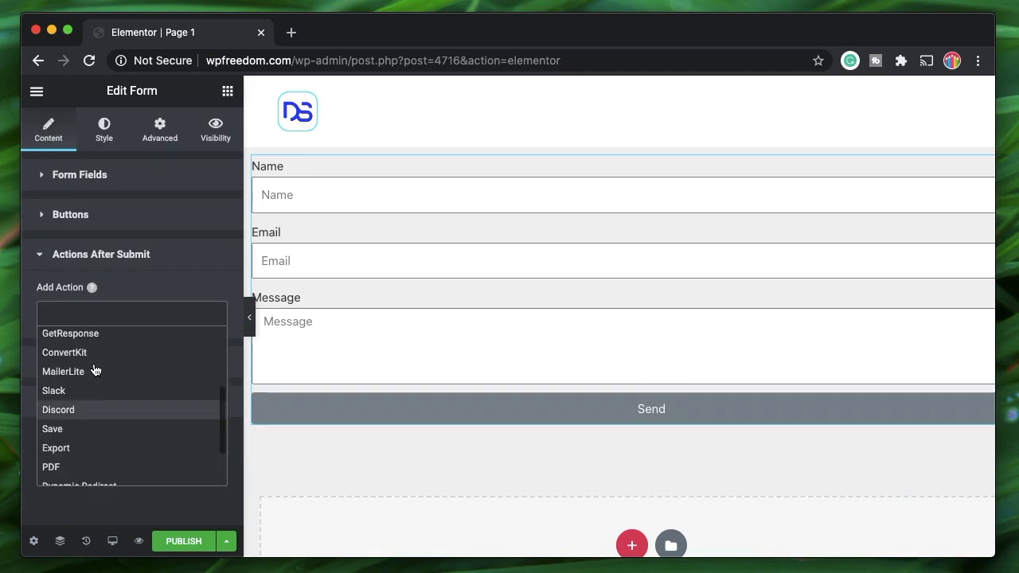
scroll(94, 371, "down", 2)
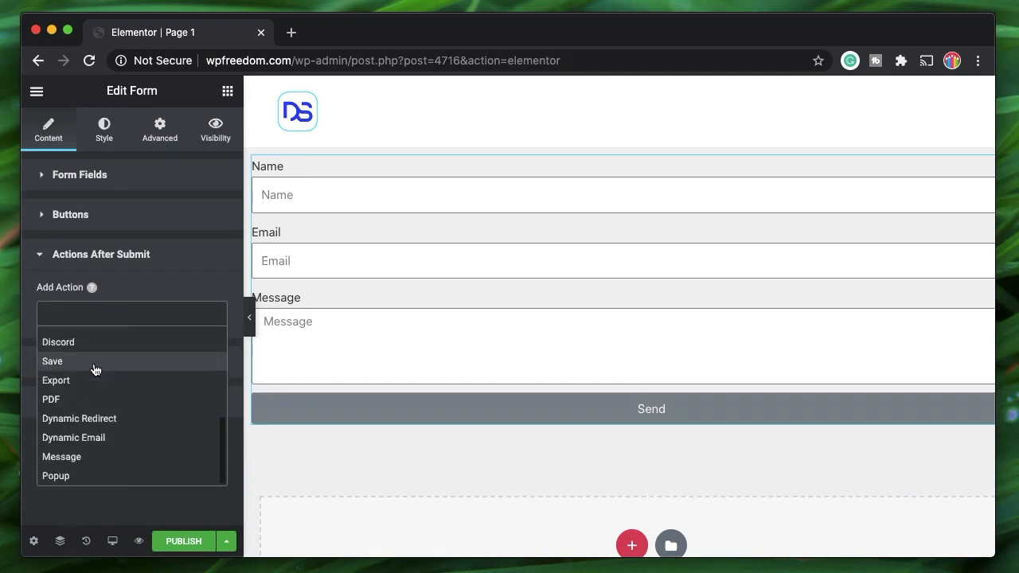
left_click(98, 422)
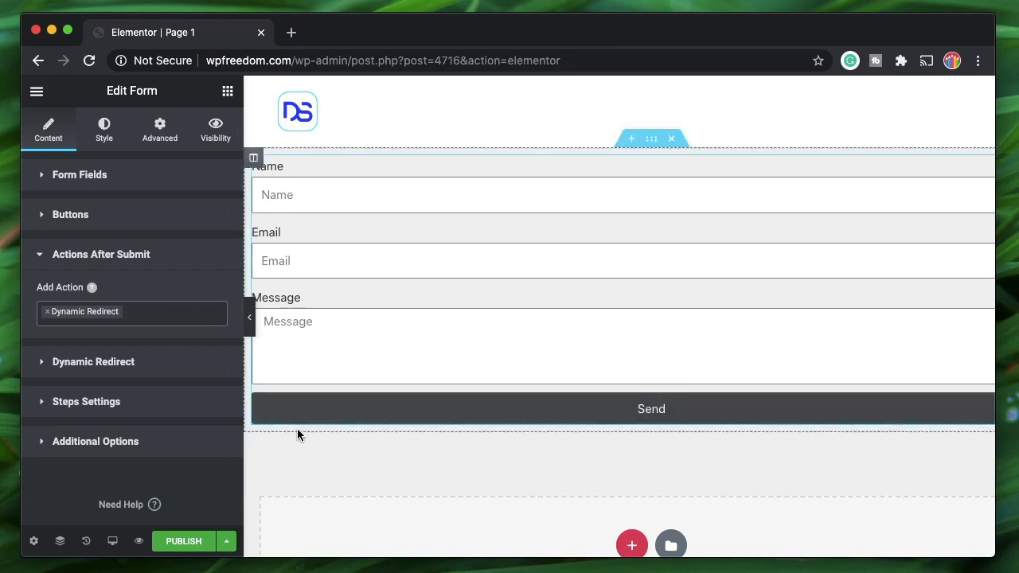
key("super+e")
- Use the Finder's 'add new' result to create a new page and switch to its editor tab
type("add ")
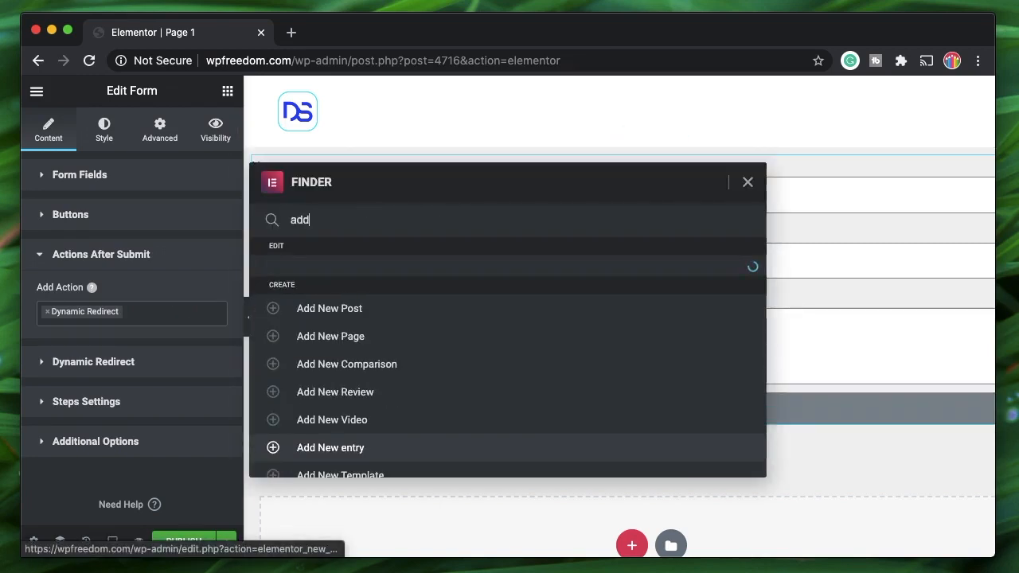
type("new")
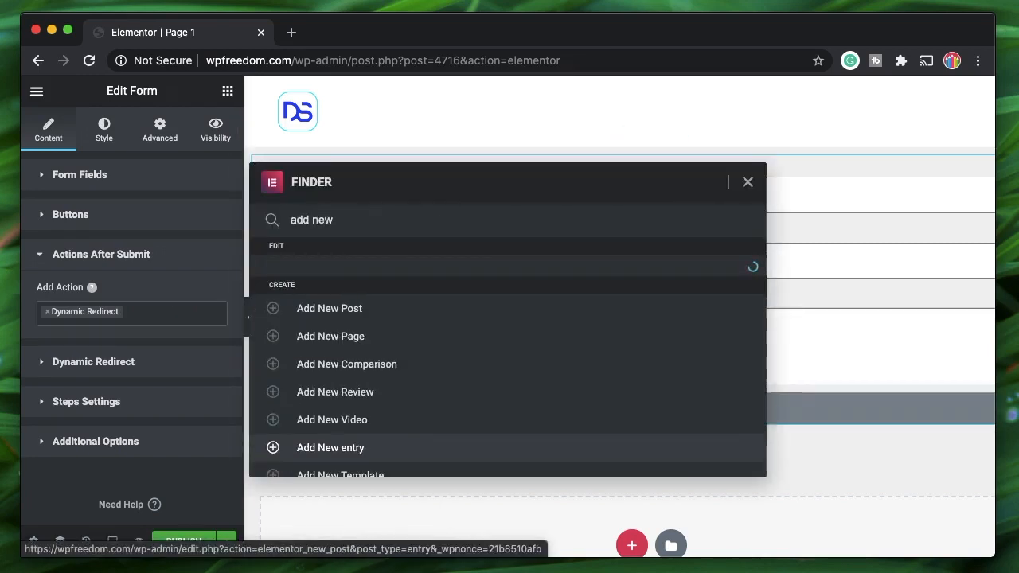
left_click(286, 426, "super")
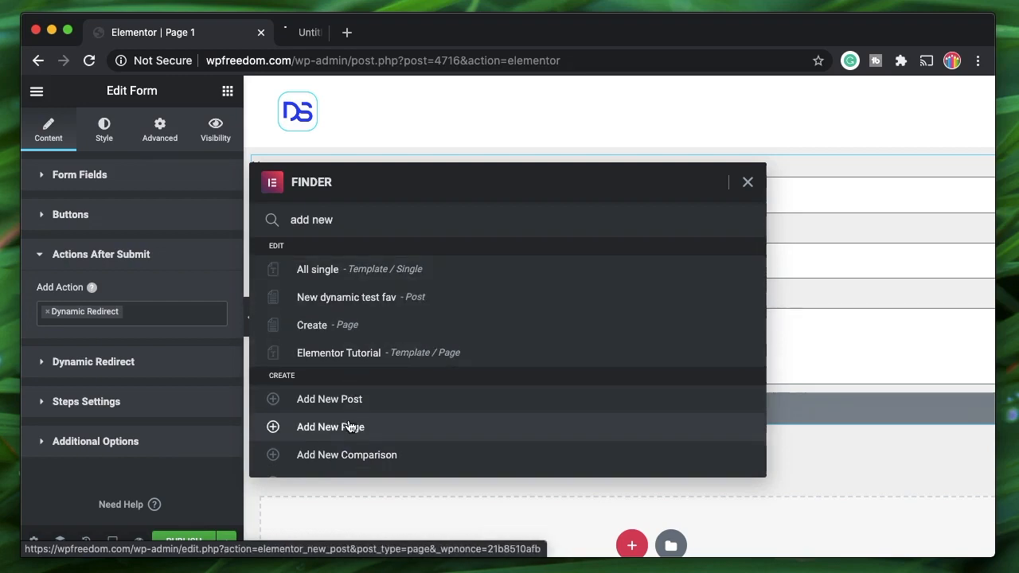
key("BackSpace")
key("BackSpace")
key("BackSpace")
key("BackSpace")
key("BackSpace")
key("BackSpace")
key("BackSpace")
key("BackSpace")
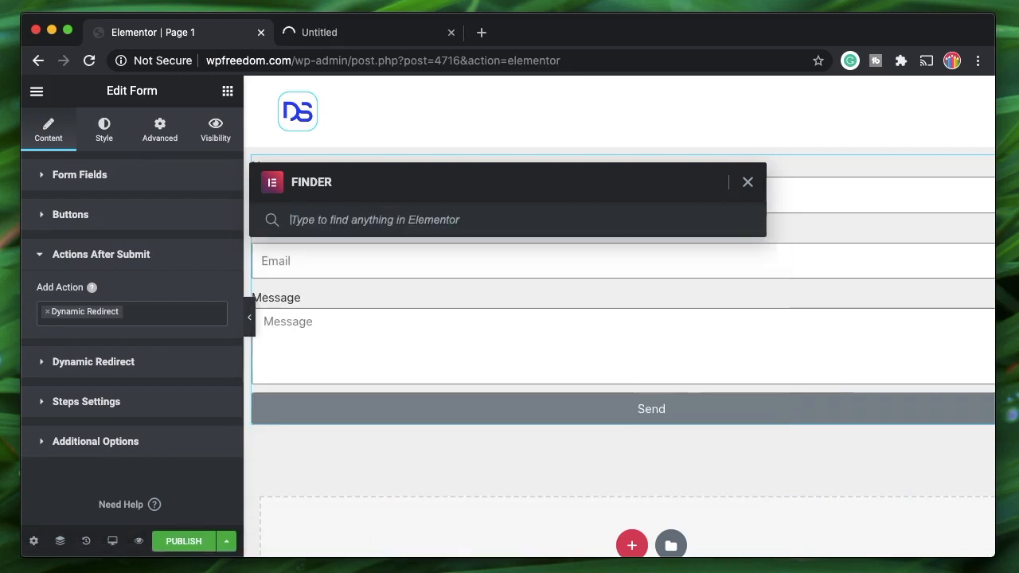
left_click(747, 183)
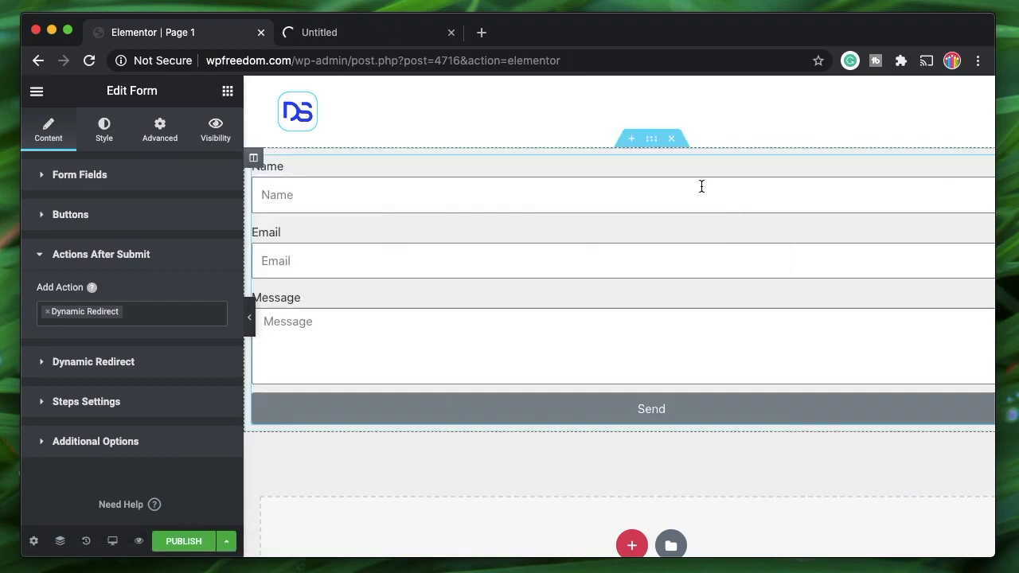
left_click(370, 36)
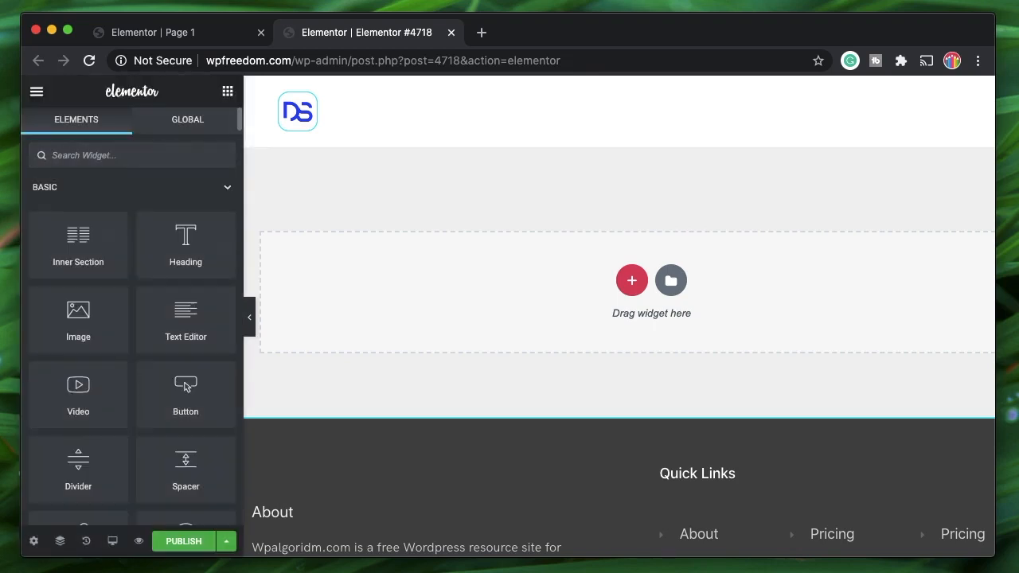
- Add a Form widget to the new page, rename it 'Page 2' and publish it
type("form")
left_click_drag(78, 281, 502, 284)
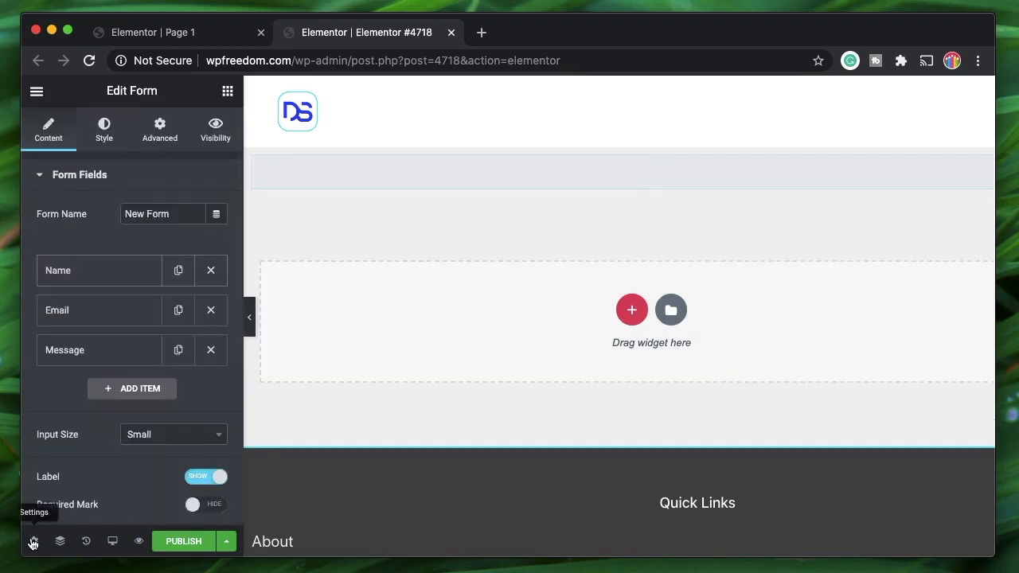
left_click(33, 543)
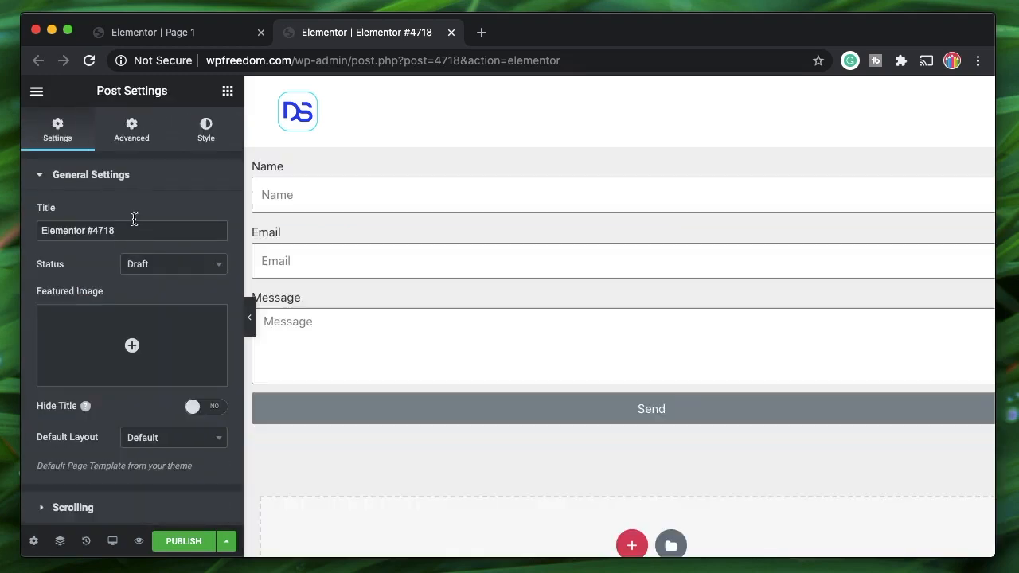
left_click(137, 230)
key("super+a")
type("Page")
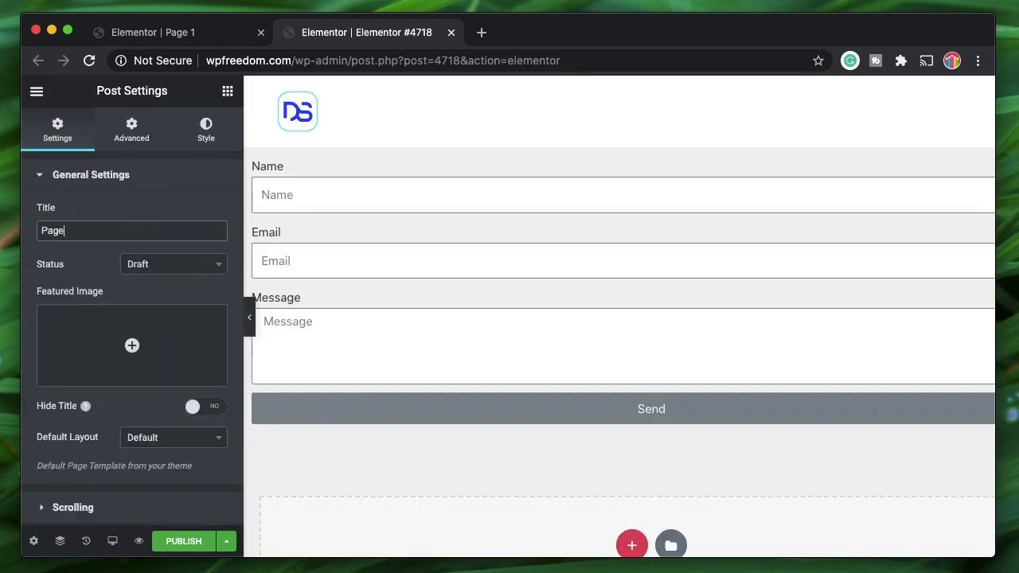
type(" 2")
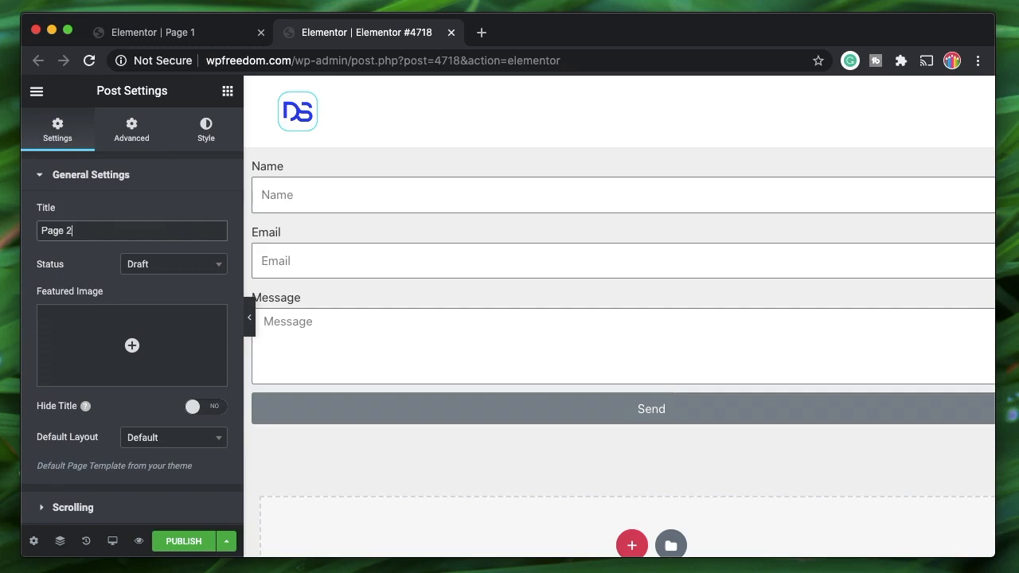
left_click(193, 543)
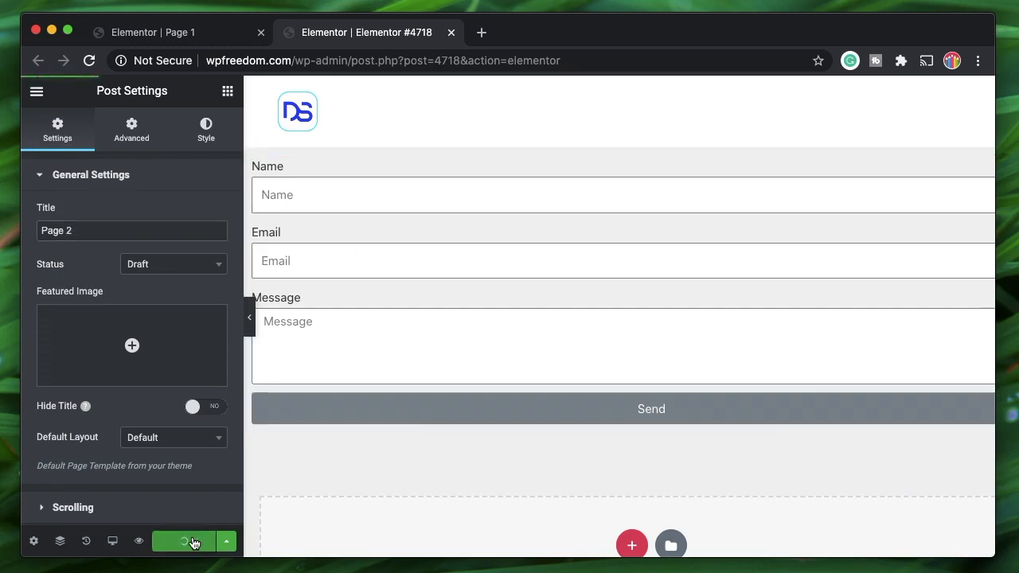
- Exit to Page 2's dashboard editor, check its permalink, and return to Page 1's editor
left_click(37, 93)
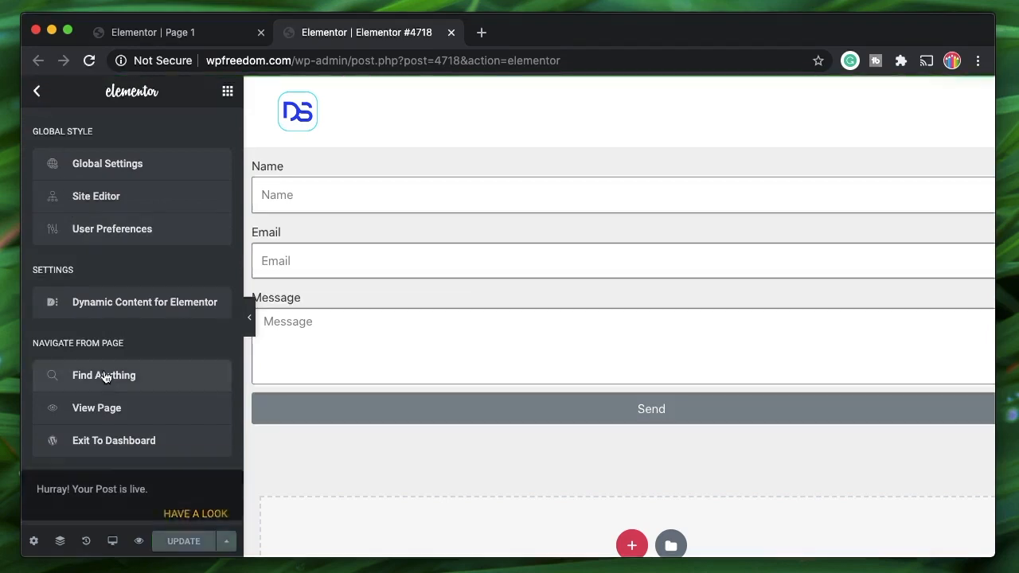
left_click(115, 441)
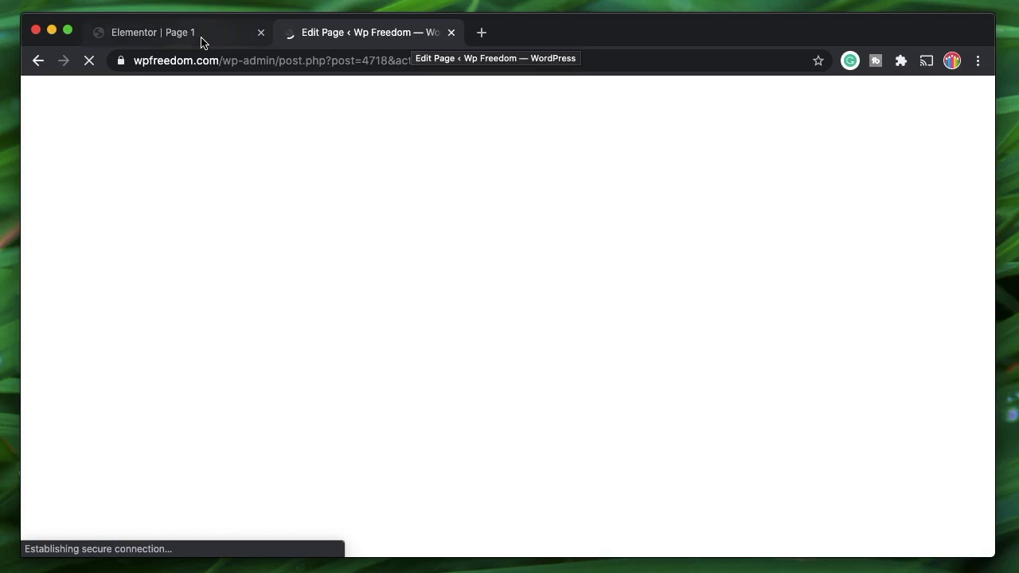
left_click(201, 40)
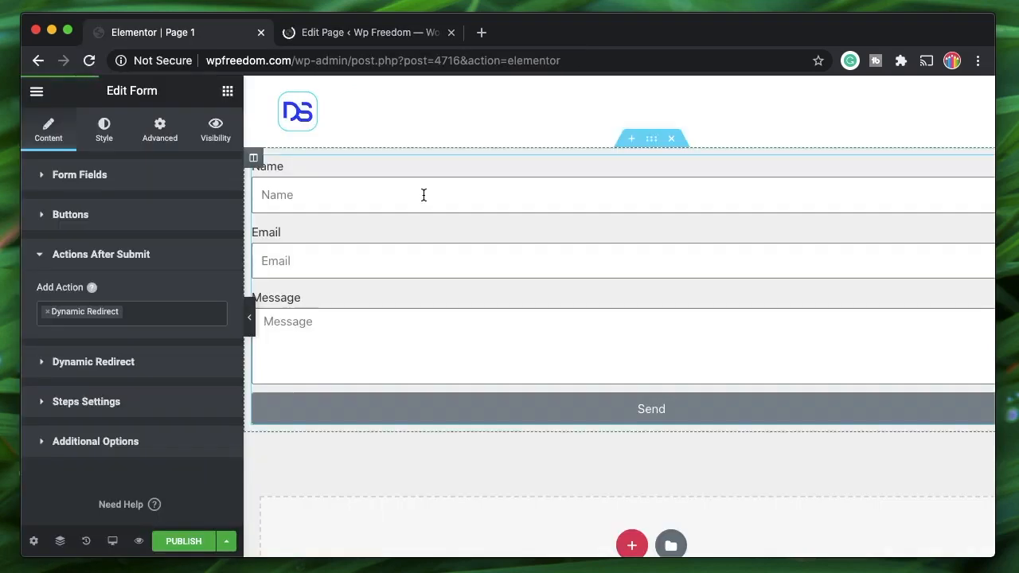
key("ctrl+Tab")
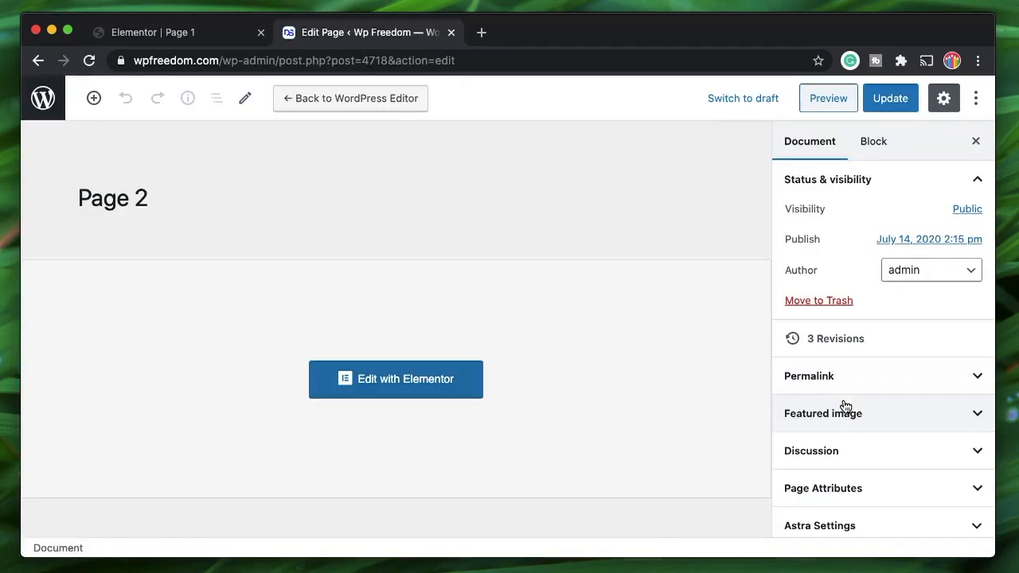
left_click(863, 385)
left_click(859, 388)
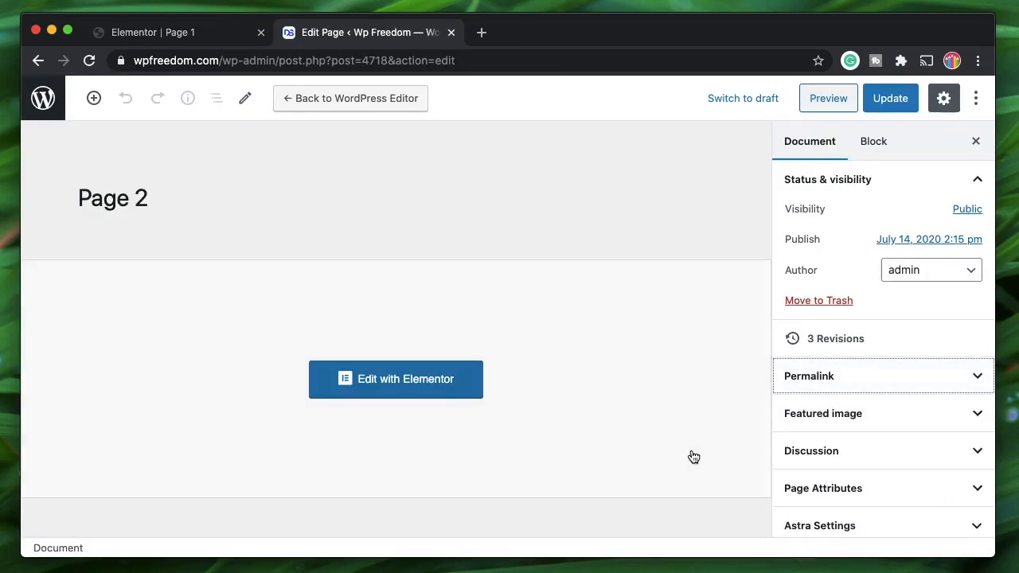
left_click(184, 40)
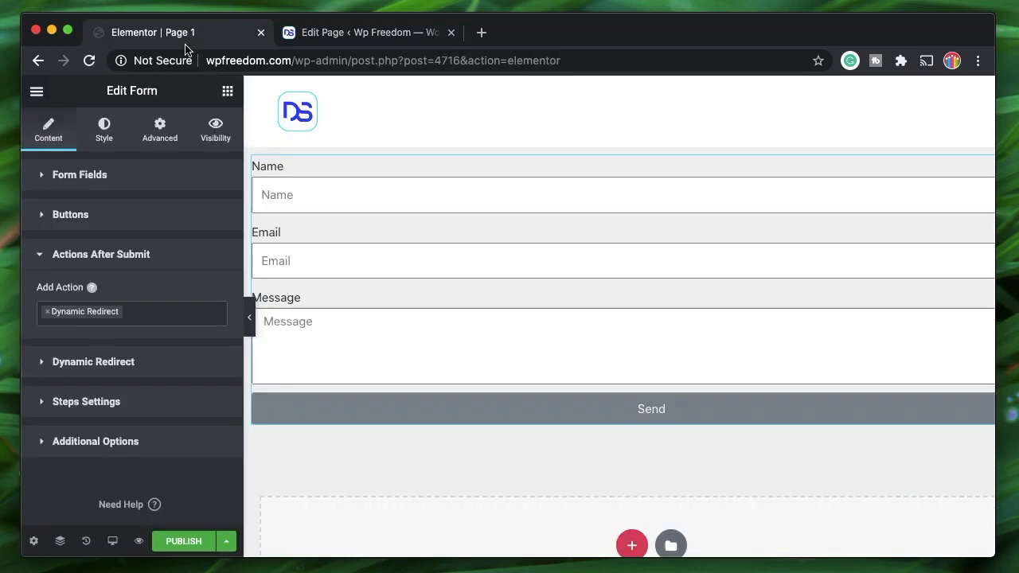
- Add a Dynamic Redirect rule with condition Name [fname] and status Valued
left_click(151, 362)
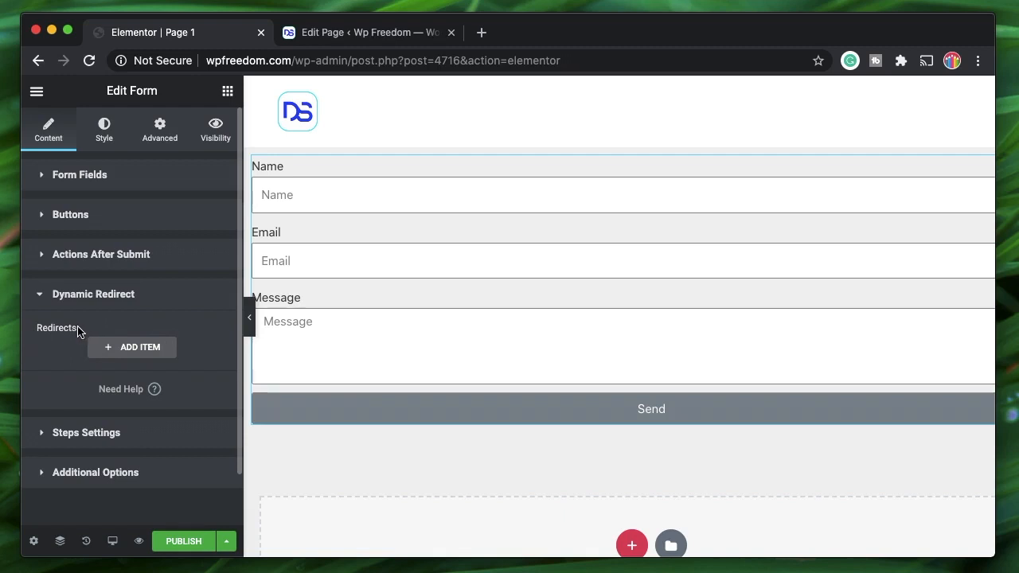
left_click(120, 348)
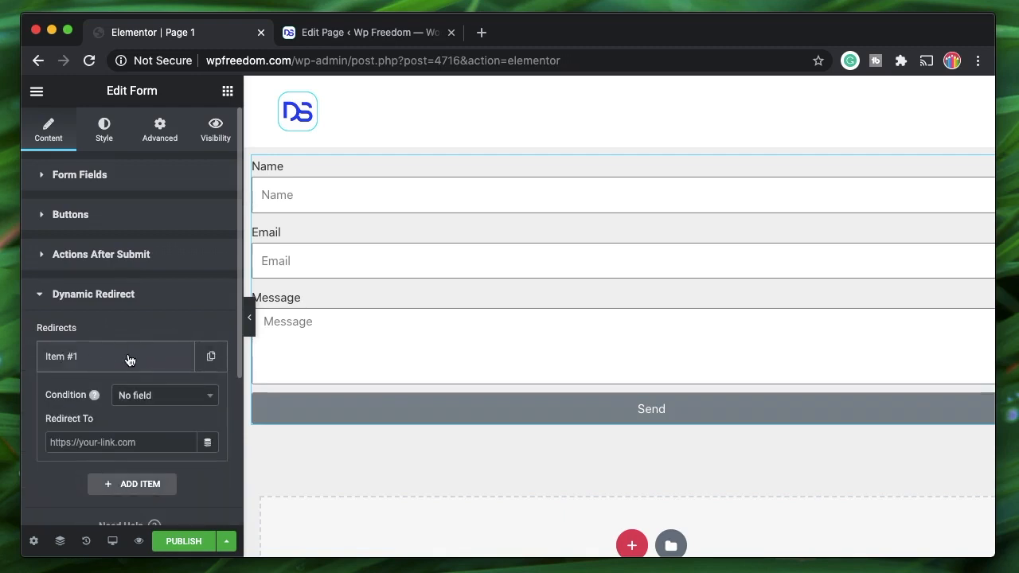
left_click(146, 399)
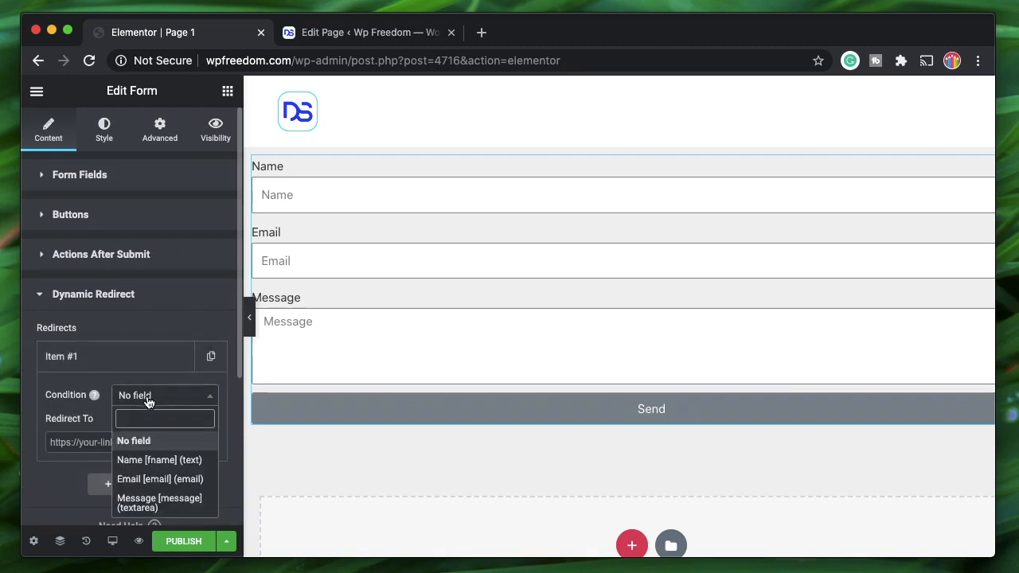
left_click(161, 461)
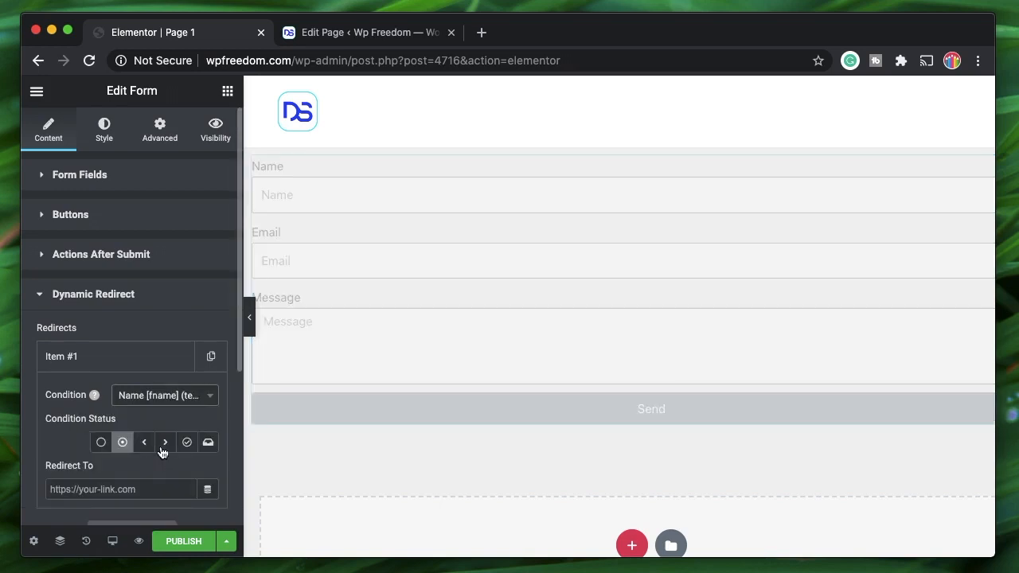
left_click(123, 443)
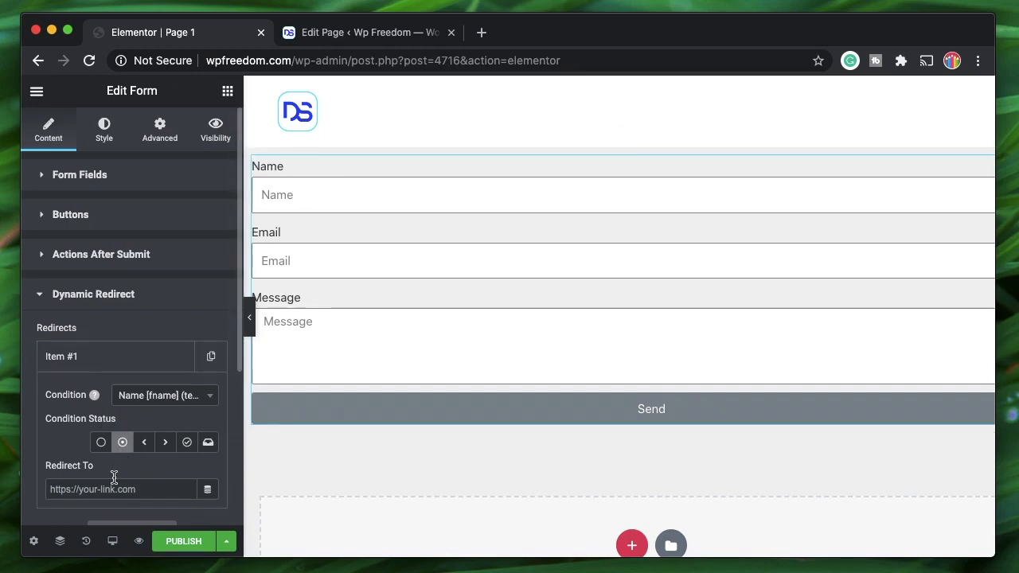
left_click(342, 34)
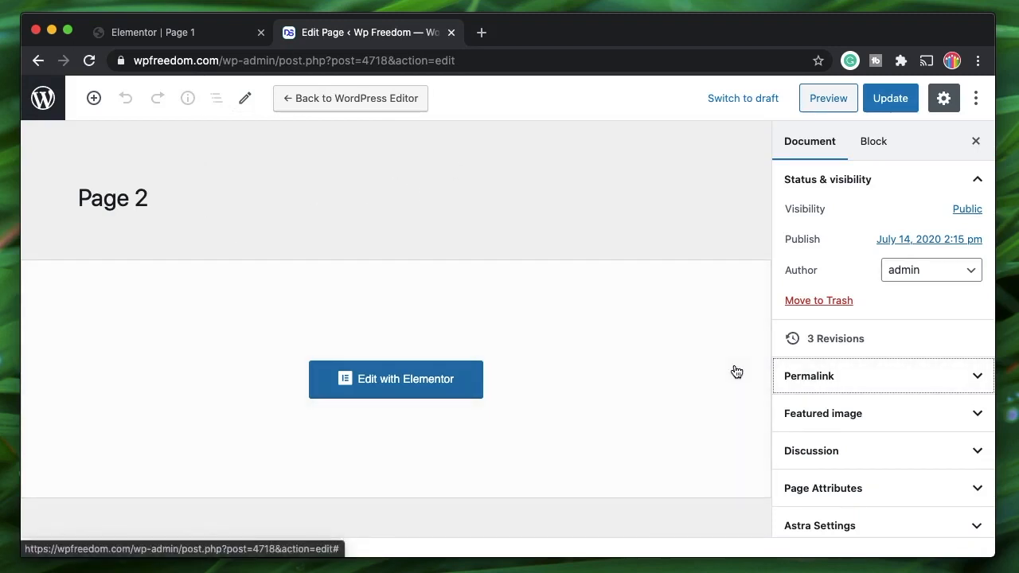
left_click(160, 32)
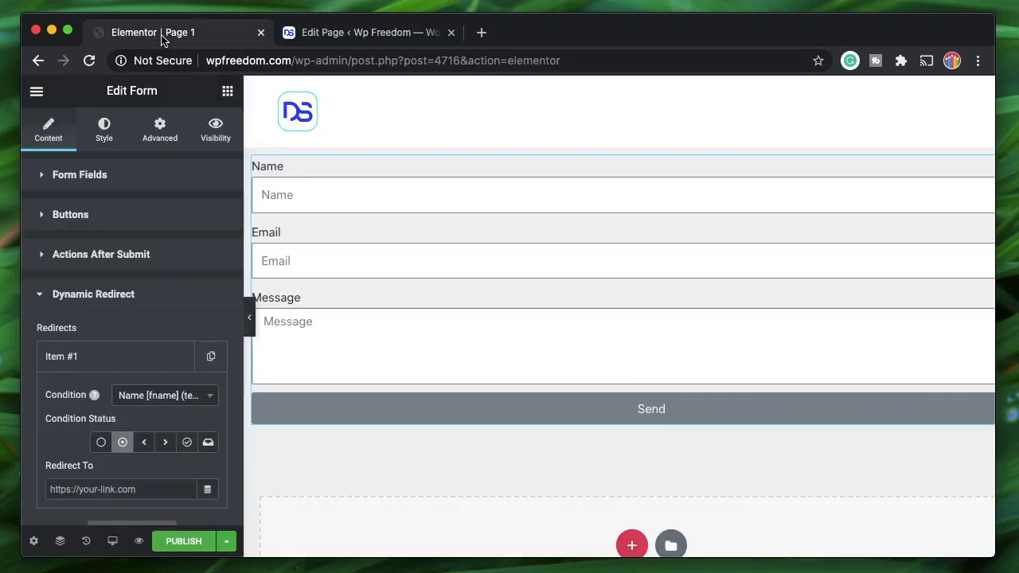
left_click(94, 488)
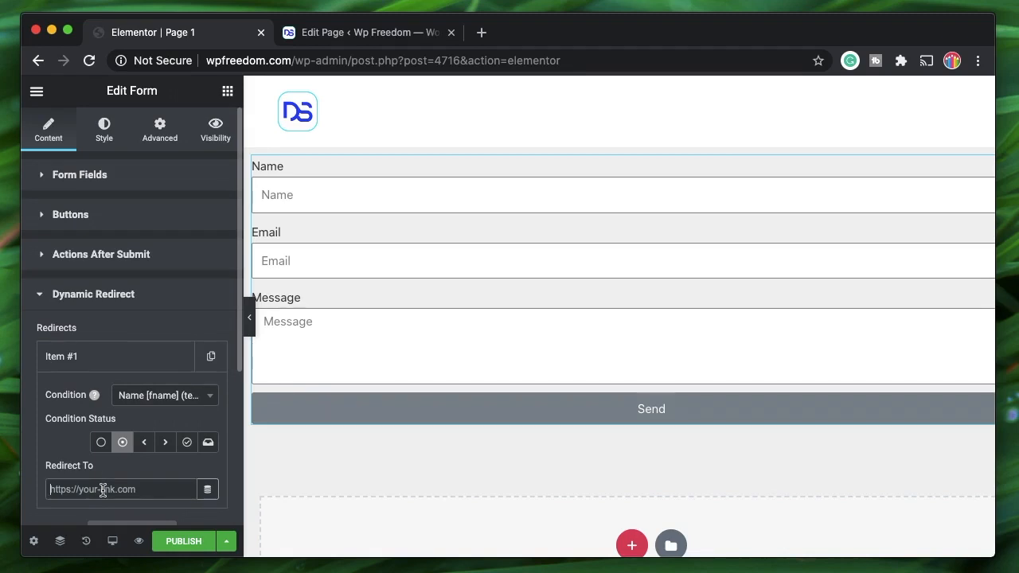
type("https:")
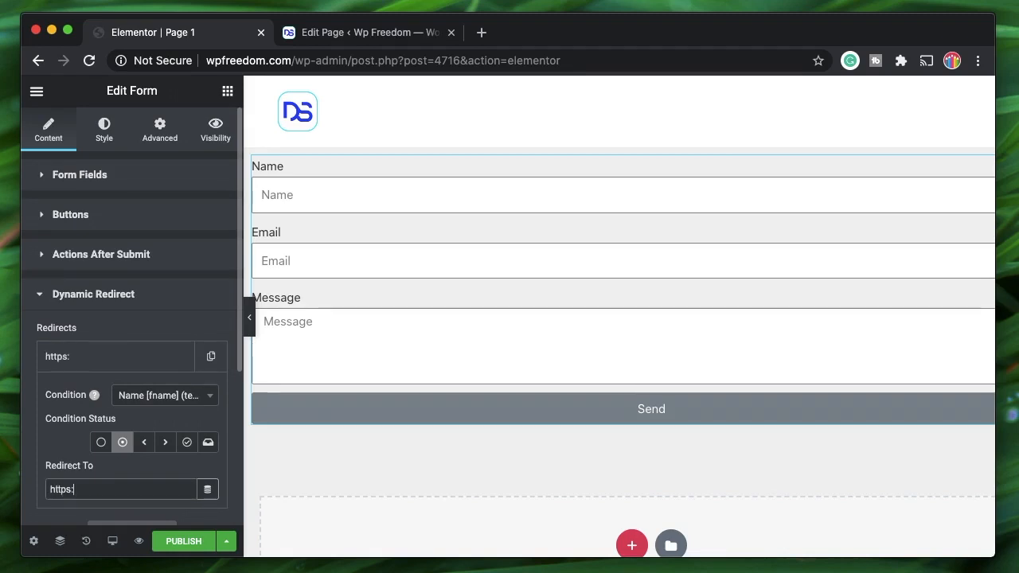
type("//wpfre")
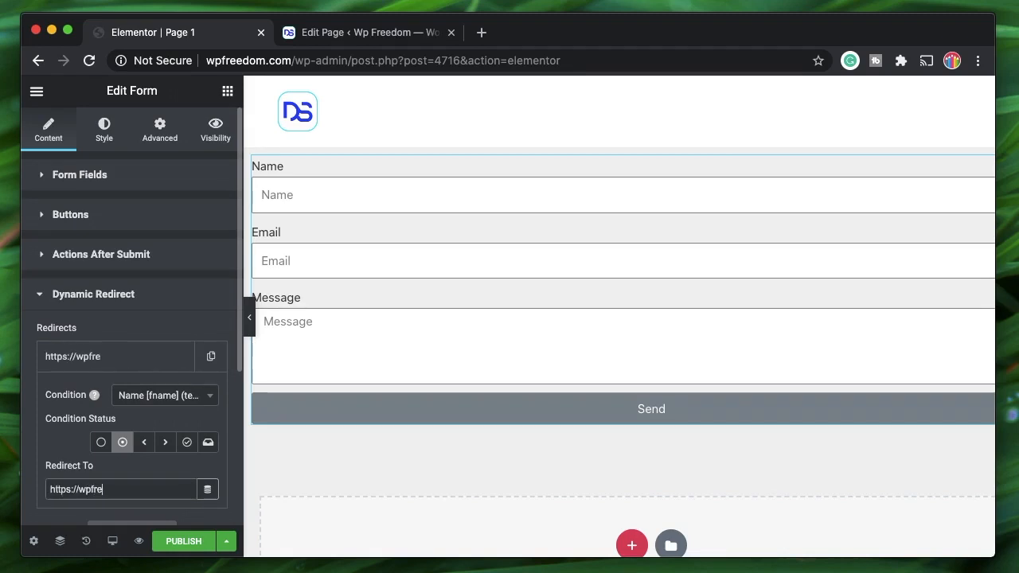
type("es")
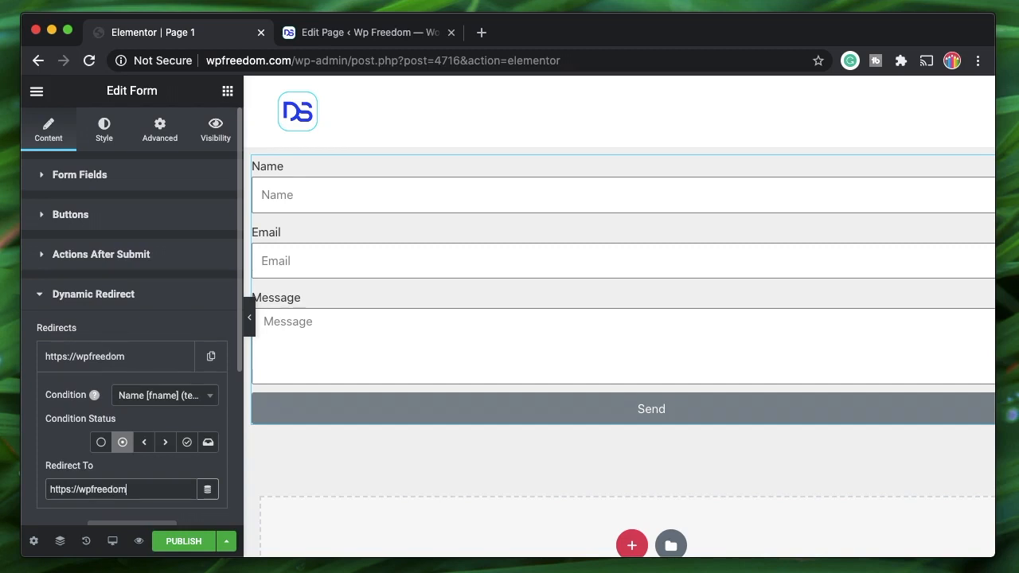
type("om.com")
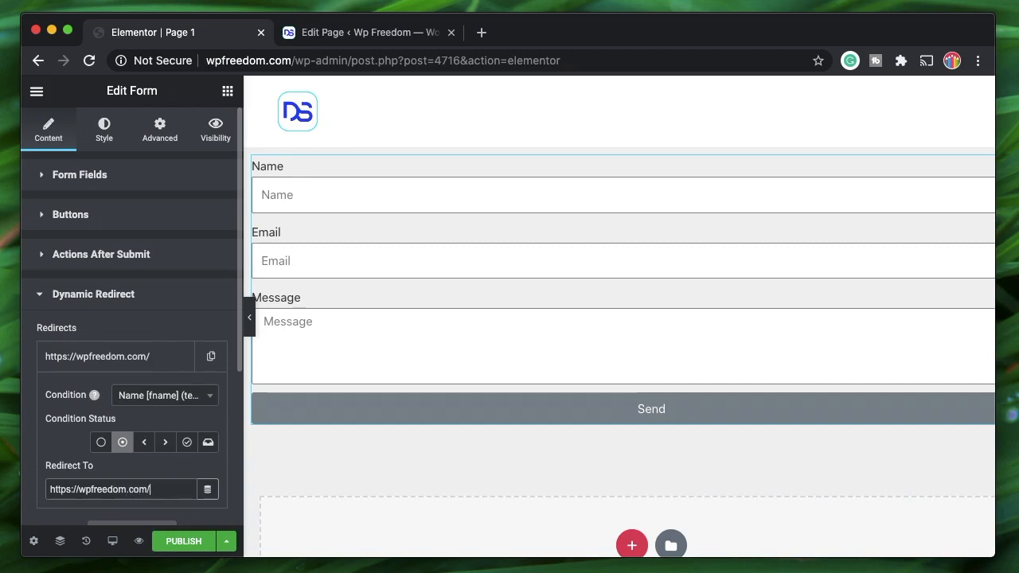
type("/page-2")
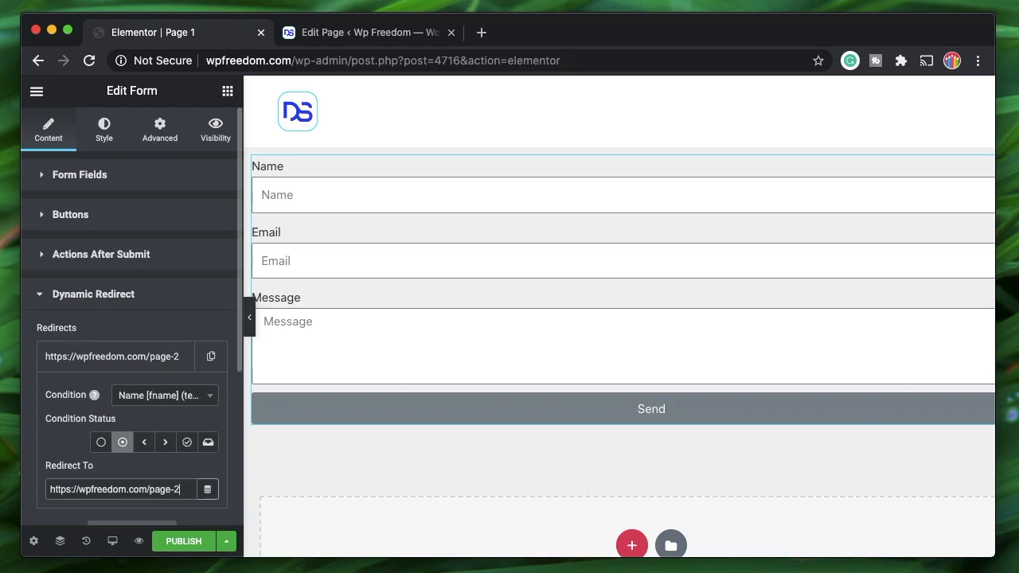
left_click(121, 357)
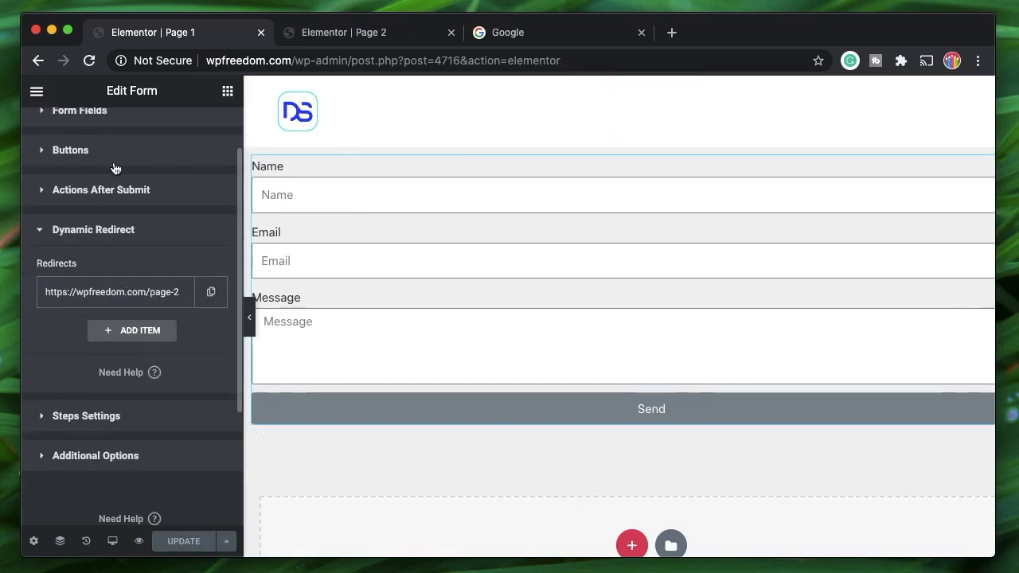
scroll(114, 165, "up", 2)
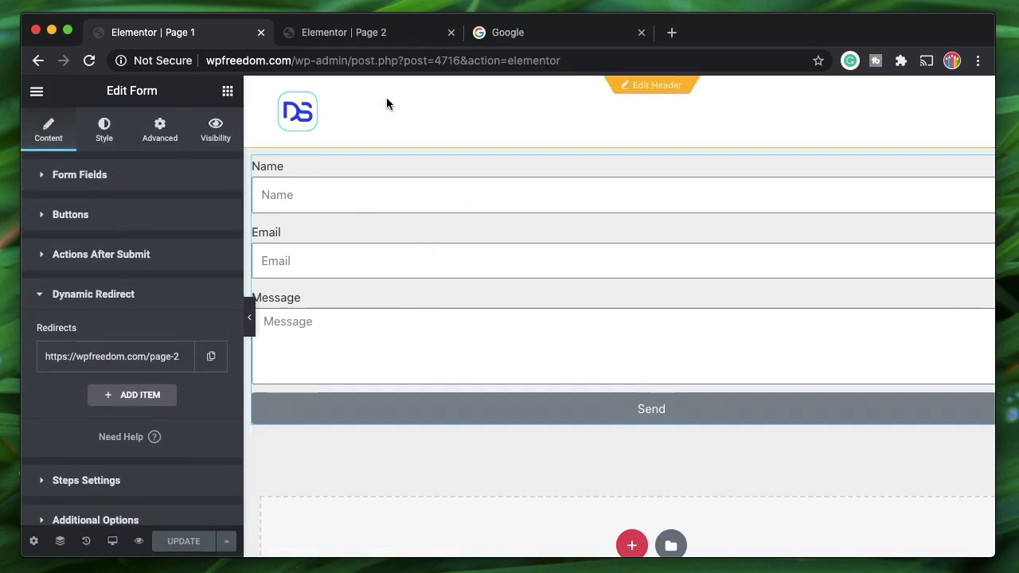
left_click(362, 34)
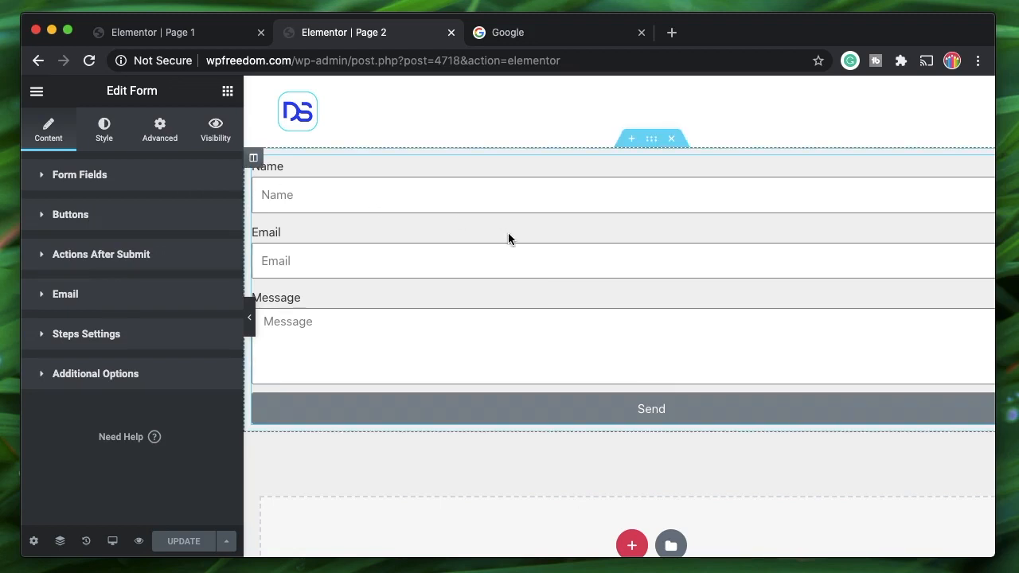
left_click(565, 33)
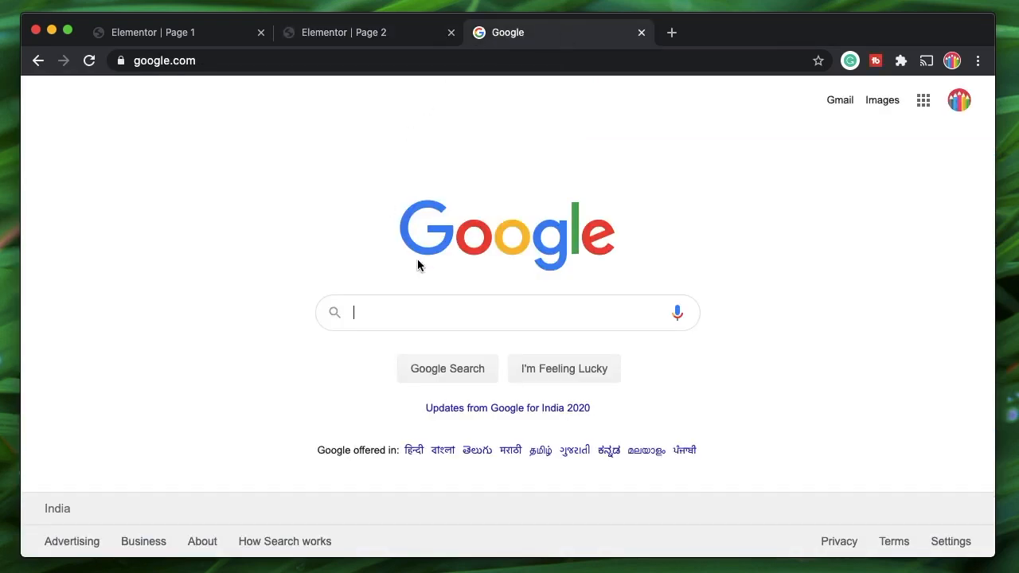
- Search Google for 'dynamic visibility'
left_click(437, 304)
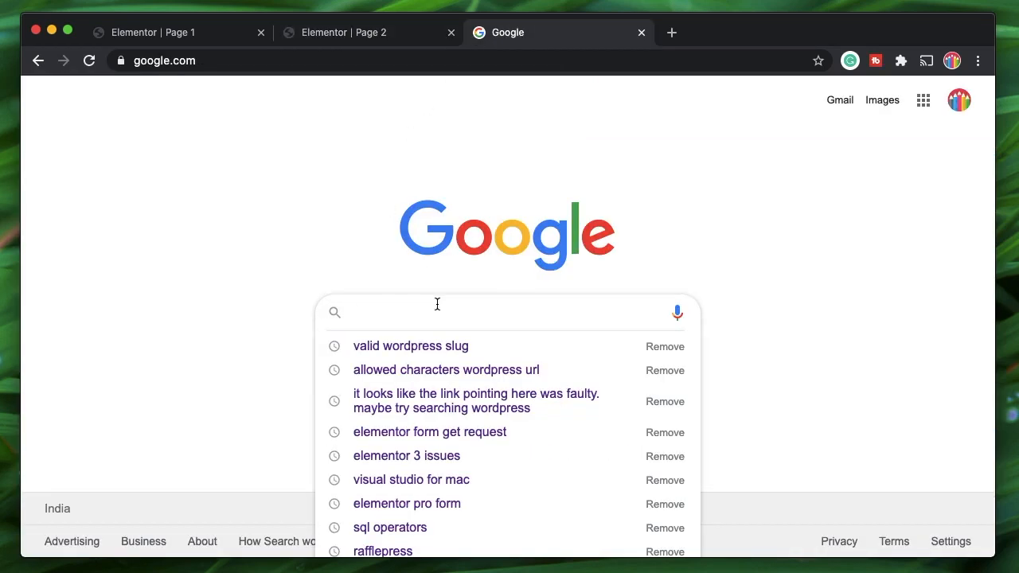
left_click(686, 239)
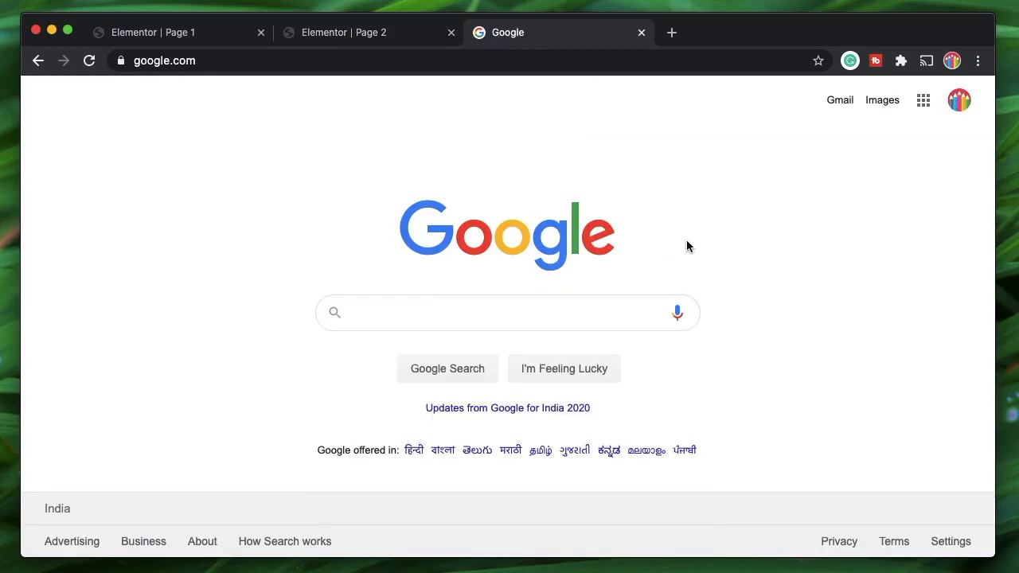
left_click(534, 308)
type("dynamic")
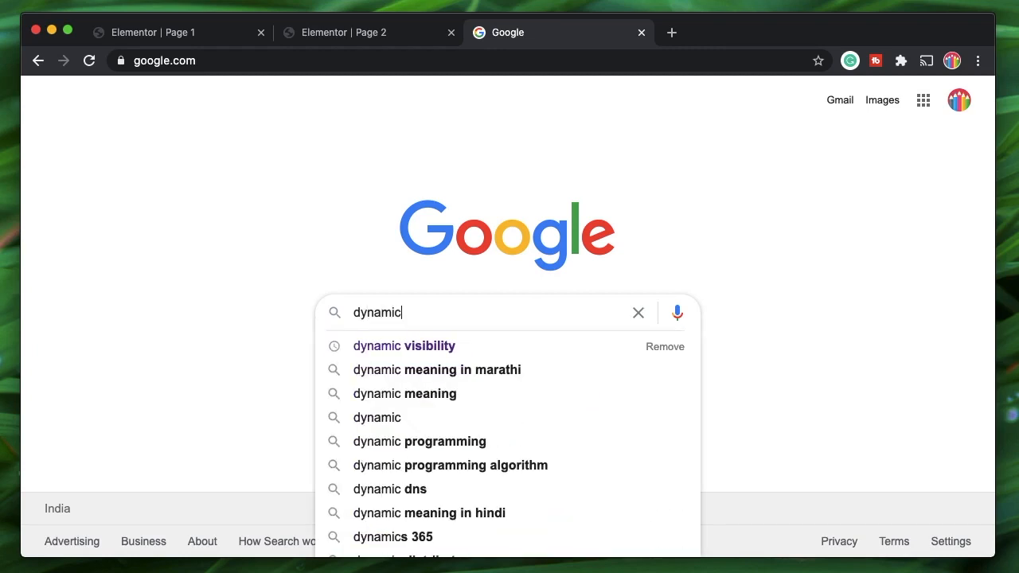
key("Down")
key("Return")
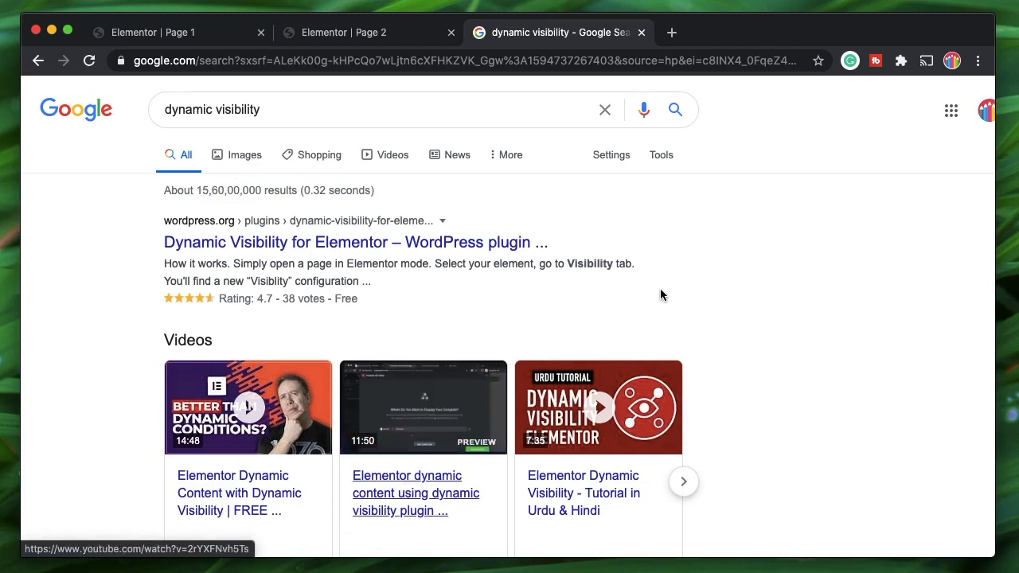
- Inspect the results-page address, picking out its search and sxsrf segments
double_click(183, 60)
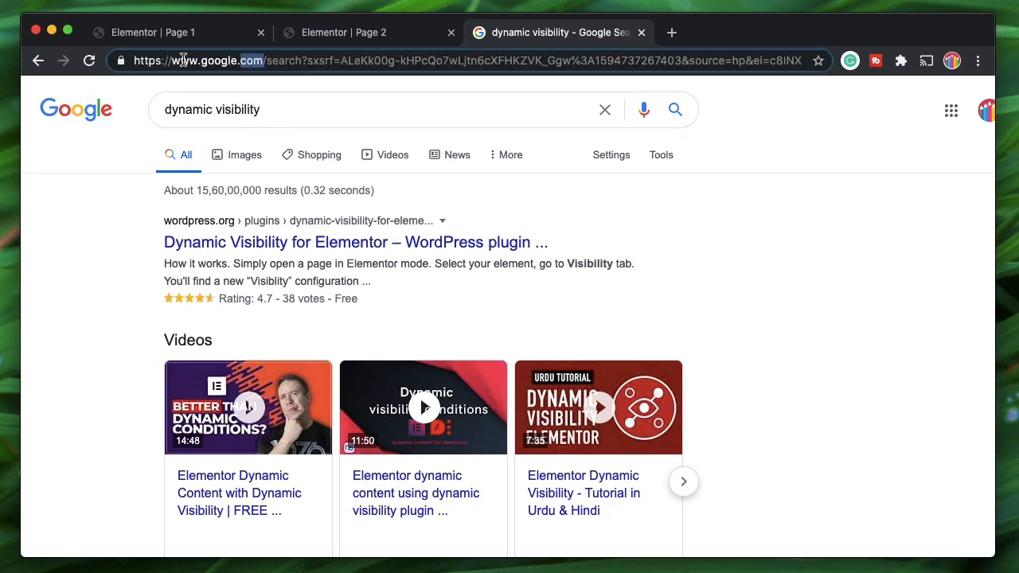
double_click(289, 57)
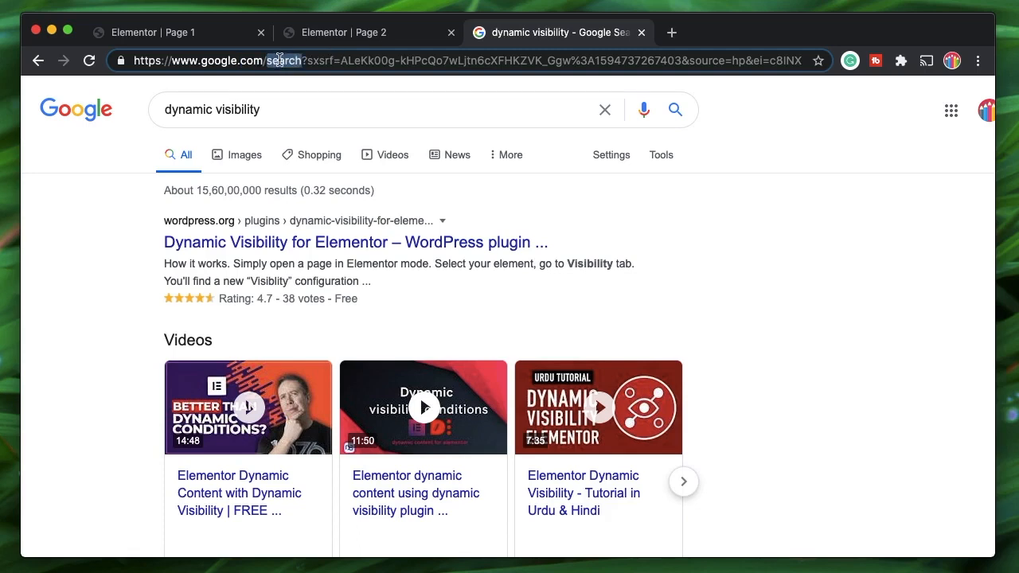
double_click(280, 61)
double_click(280, 60)
double_click(319, 60)
triple_click(370, 61)
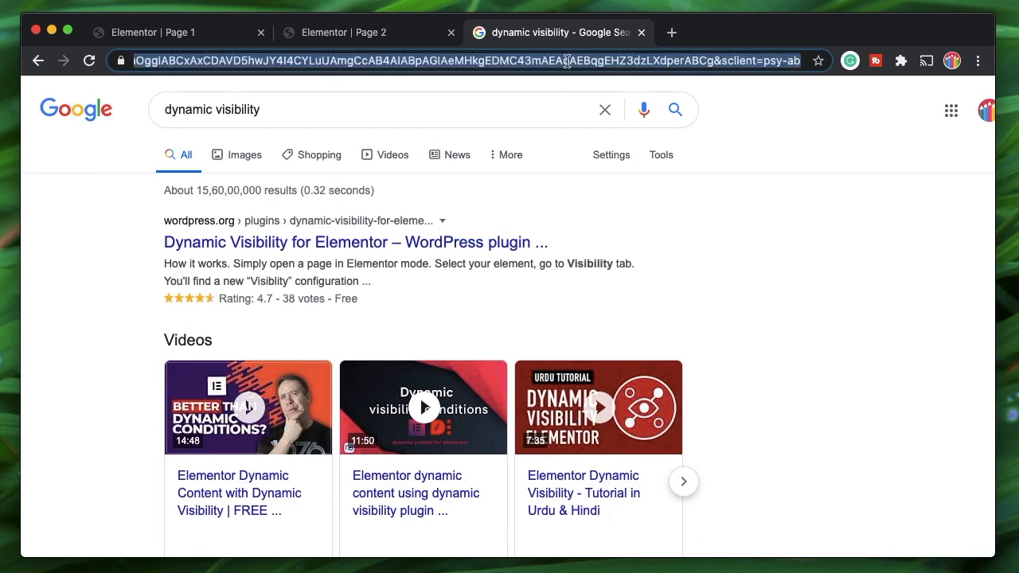
left_click(523, 60)
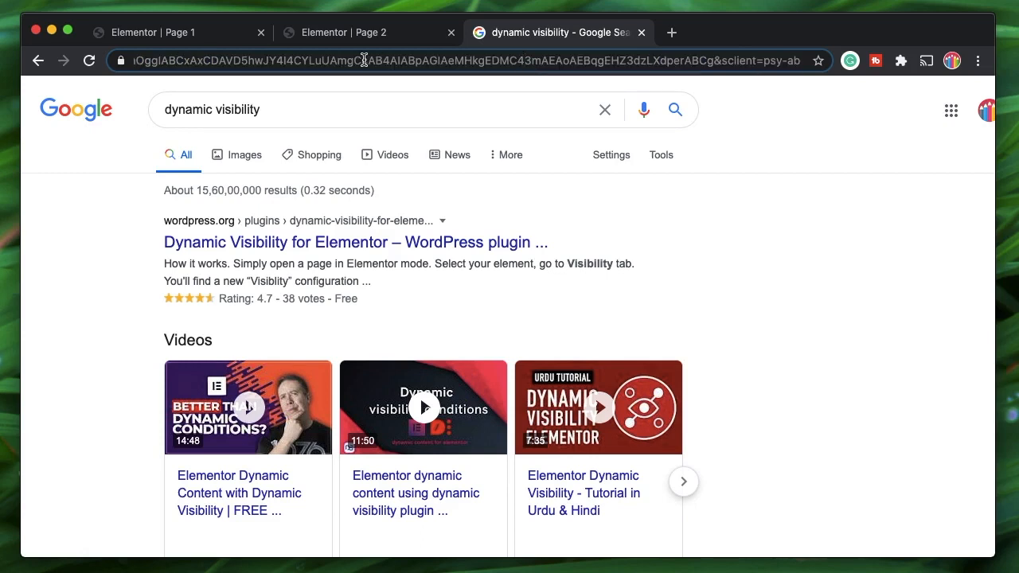
left_click(776, 245)
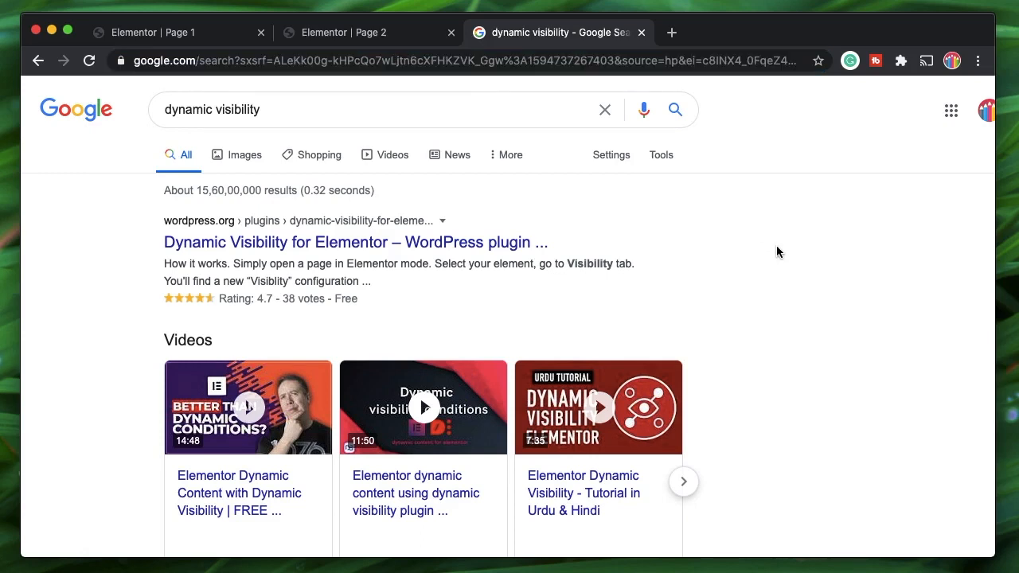
- Examine the sxsrf parameter and its value, then close the Google tab
double_click(395, 62)
double_click(322, 61)
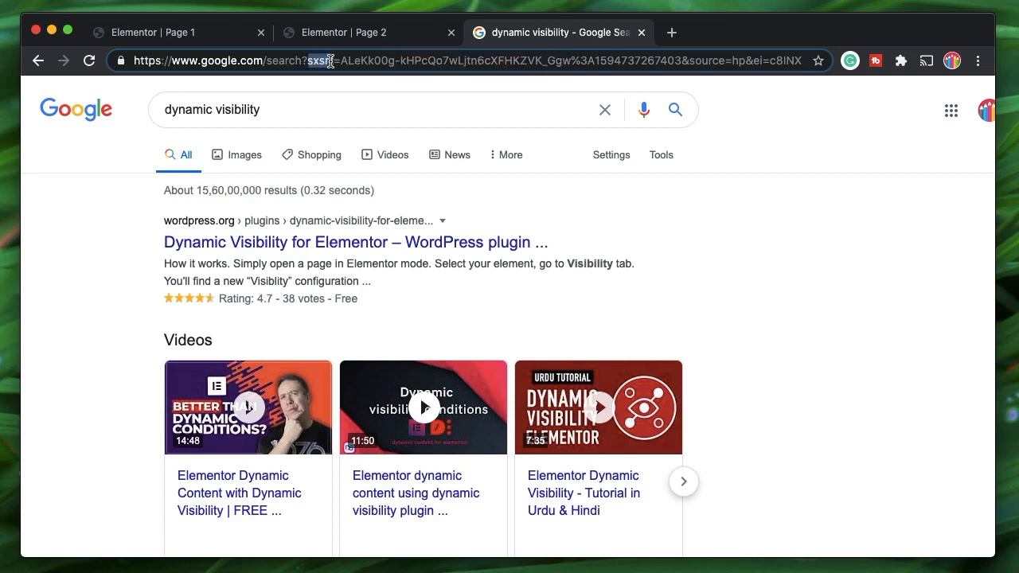
double_click(364, 59)
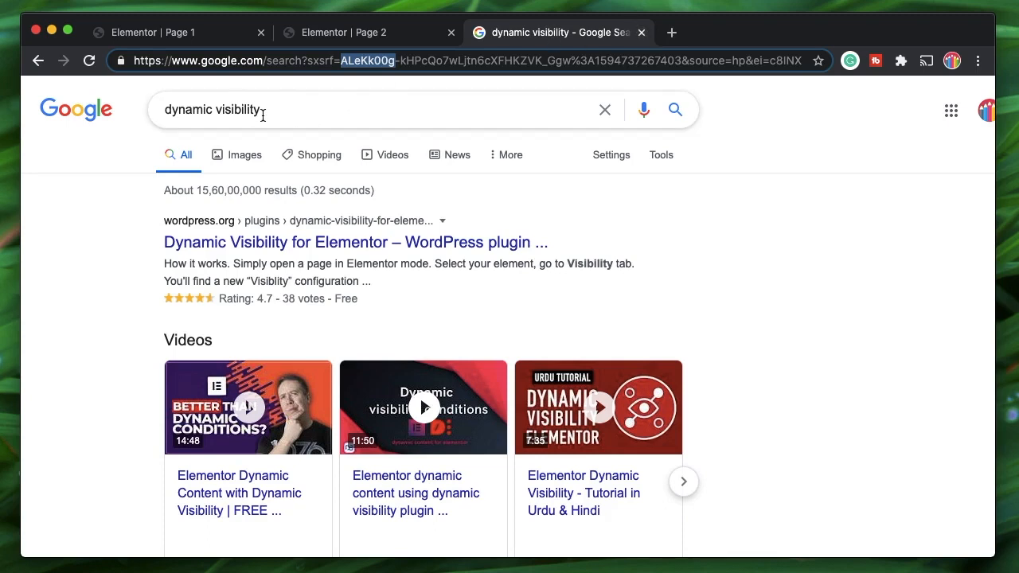
scroll(529, 422, "down", 10)
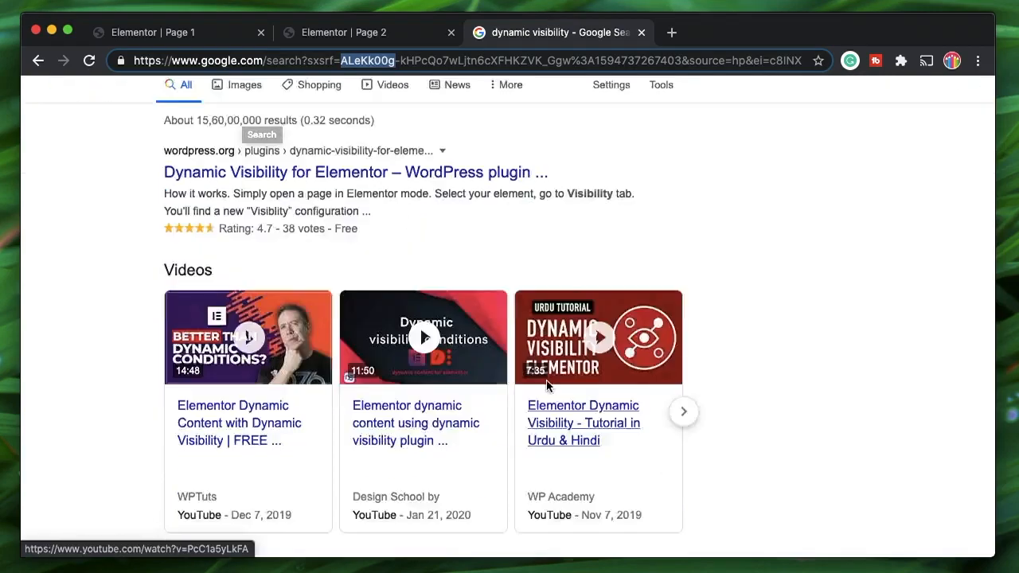
scroll(546, 386, "up", 8)
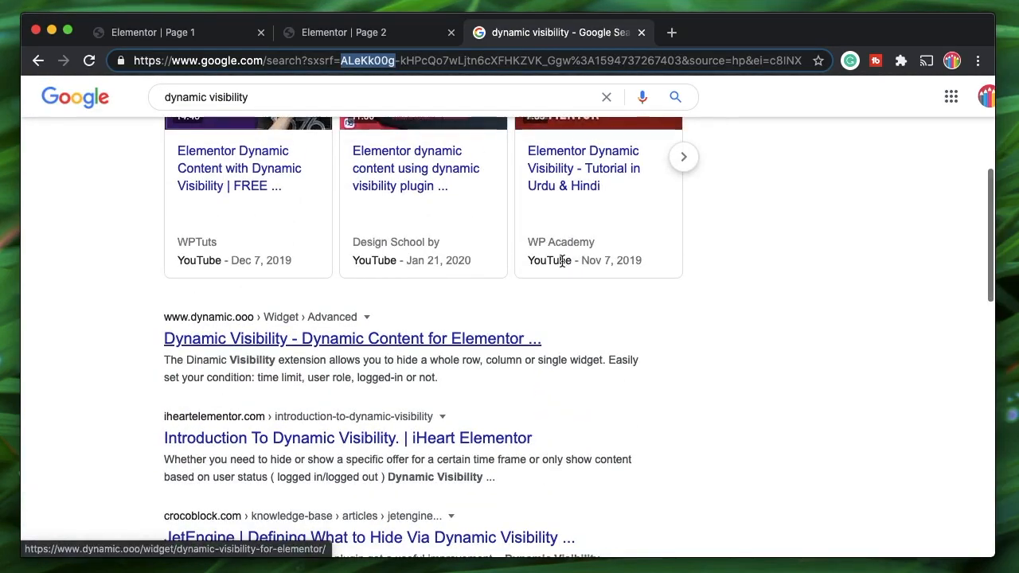
left_click(640, 32)
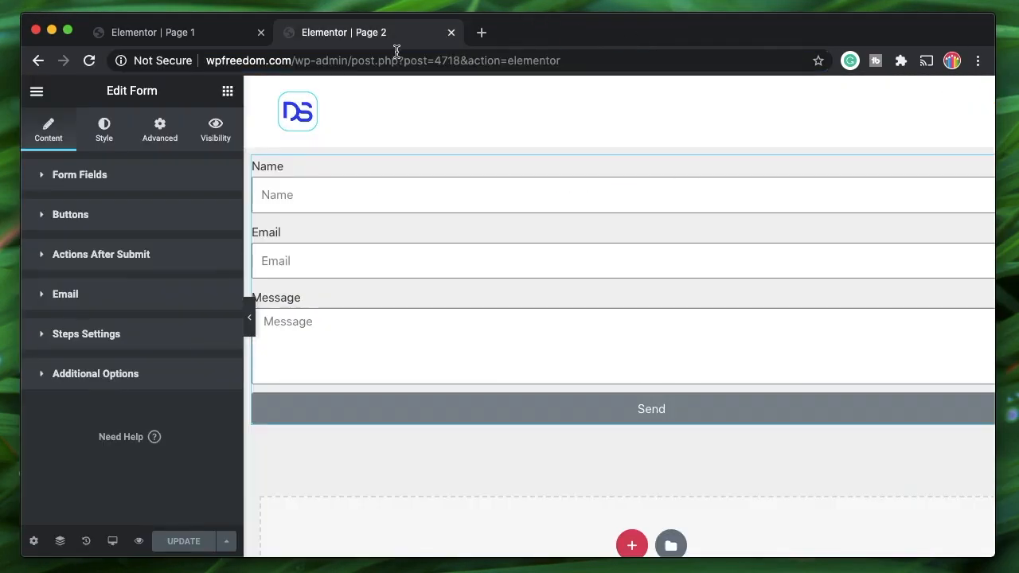
- Append '?' to Page 1's redirect URL so it ends in page-2?
left_click(209, 31)
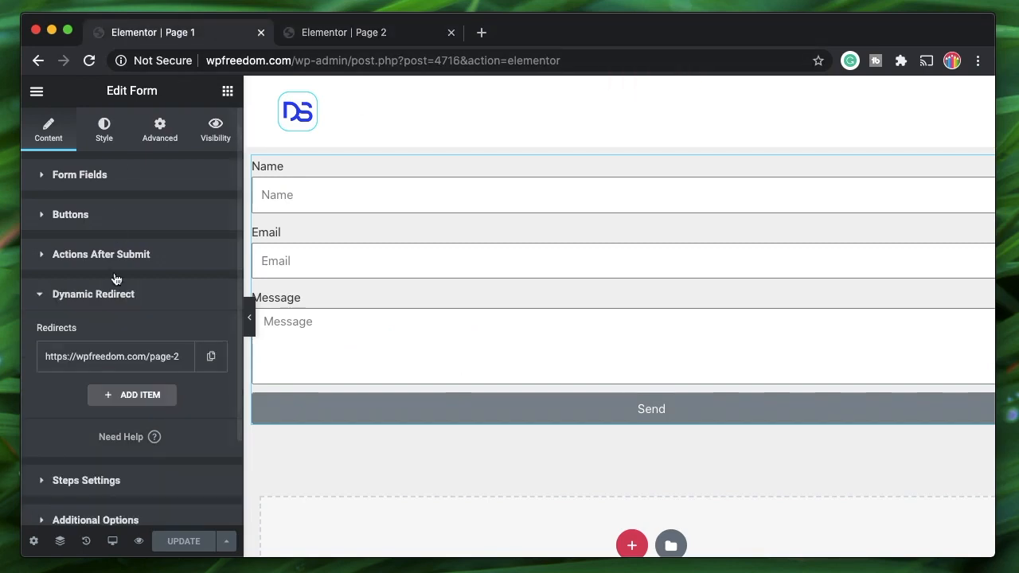
left_click(119, 364)
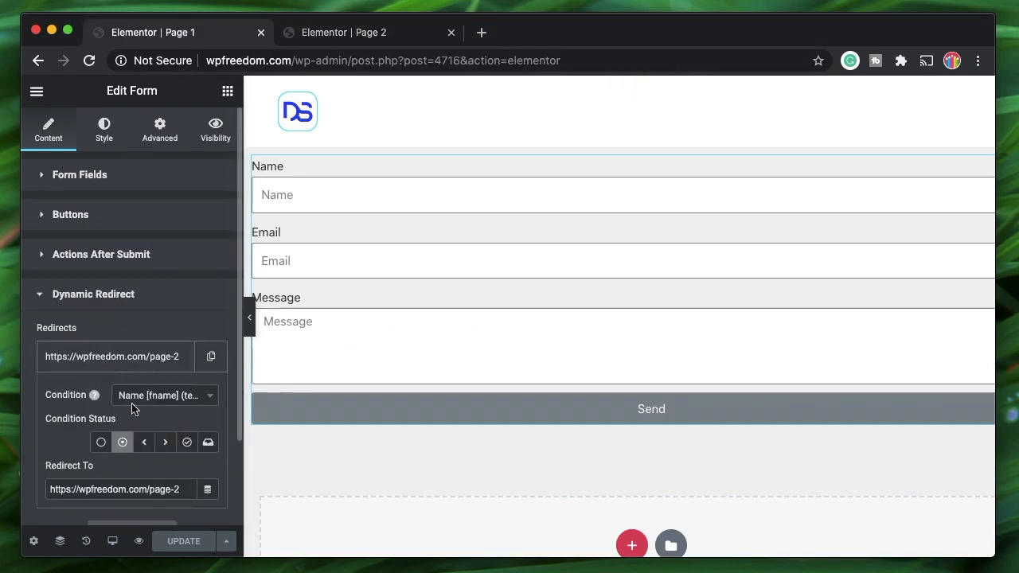
left_click(181, 489)
type("?")
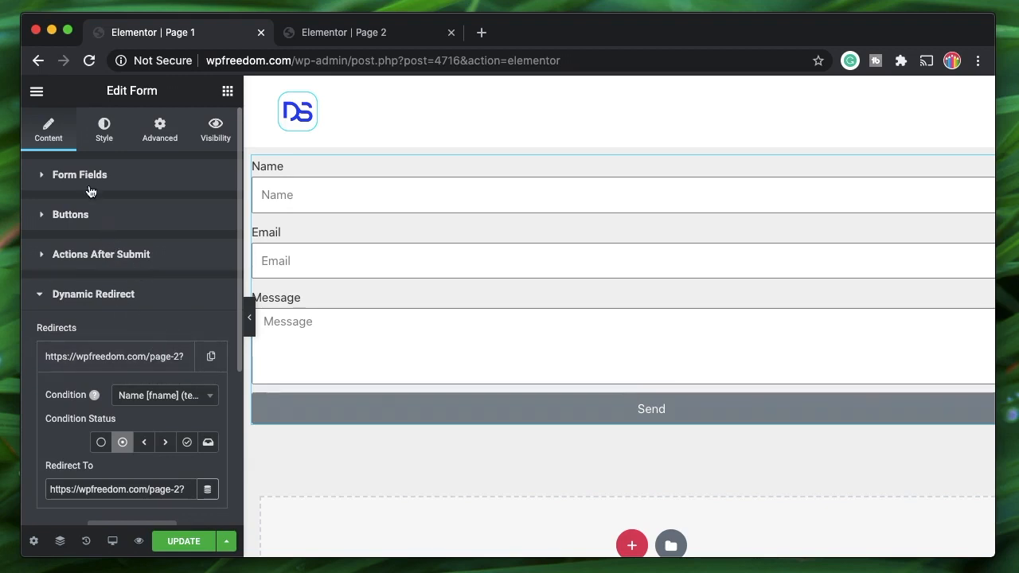
- Reselect the form, review the Name field settings, and open a new browser tab
left_click(432, 194)
left_click(82, 277)
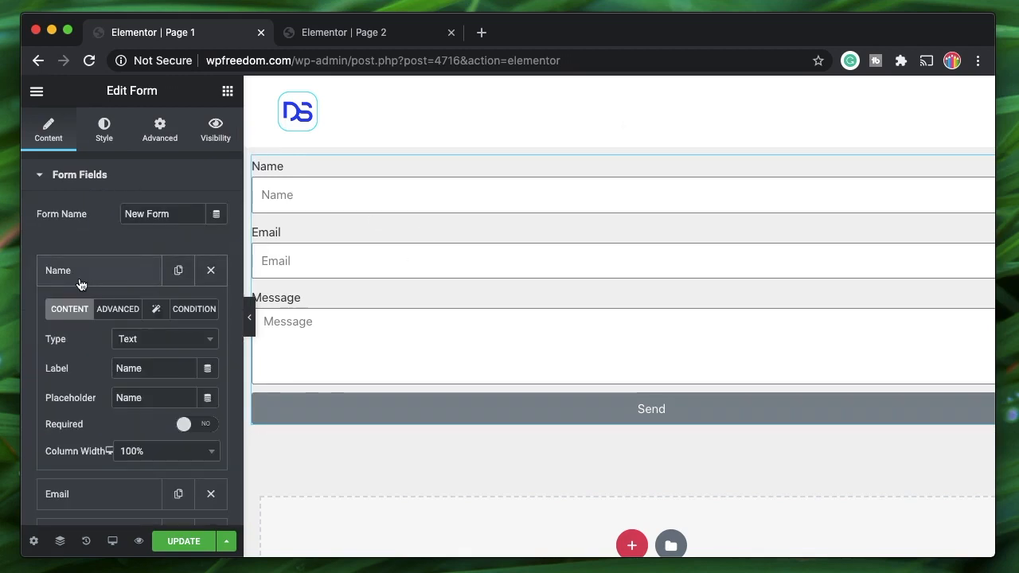
left_click(86, 277)
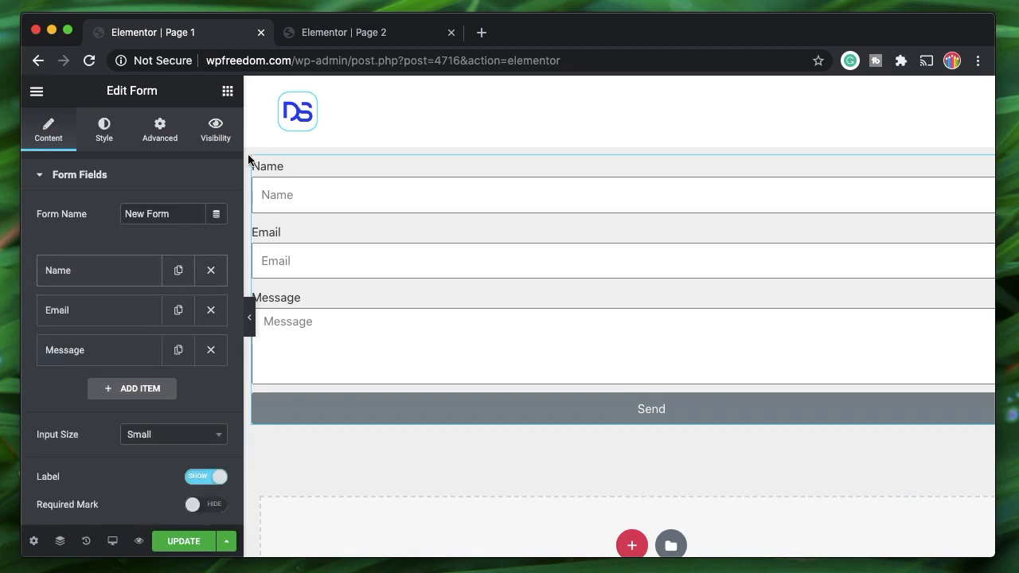
left_click(481, 32)
- Load docs.dynamic.ooo and open the Elementor PRO Form > Dynamic Redirect Action article
type("d")
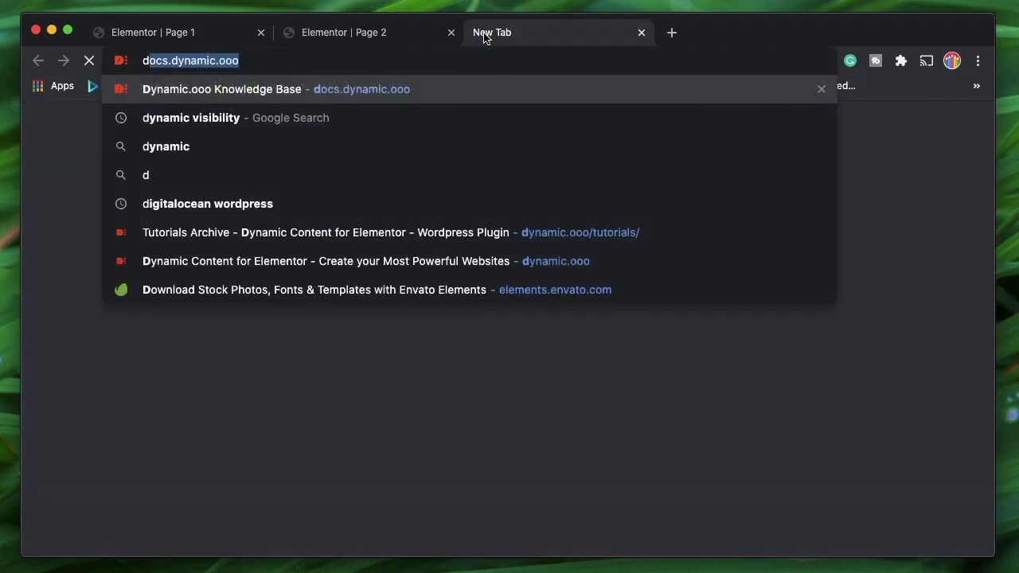
key("Return")
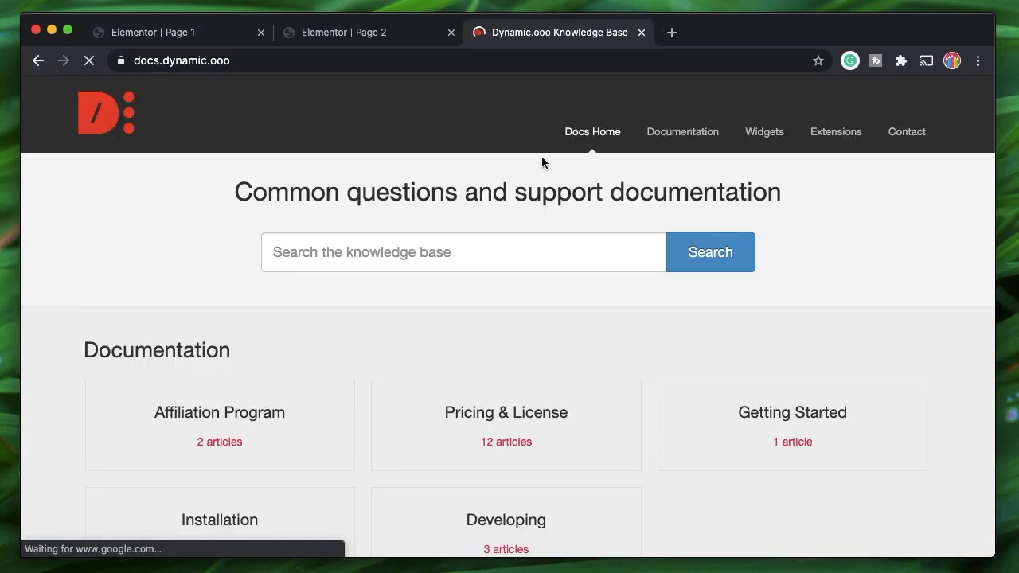
scroll(422, 382, "down", 5)
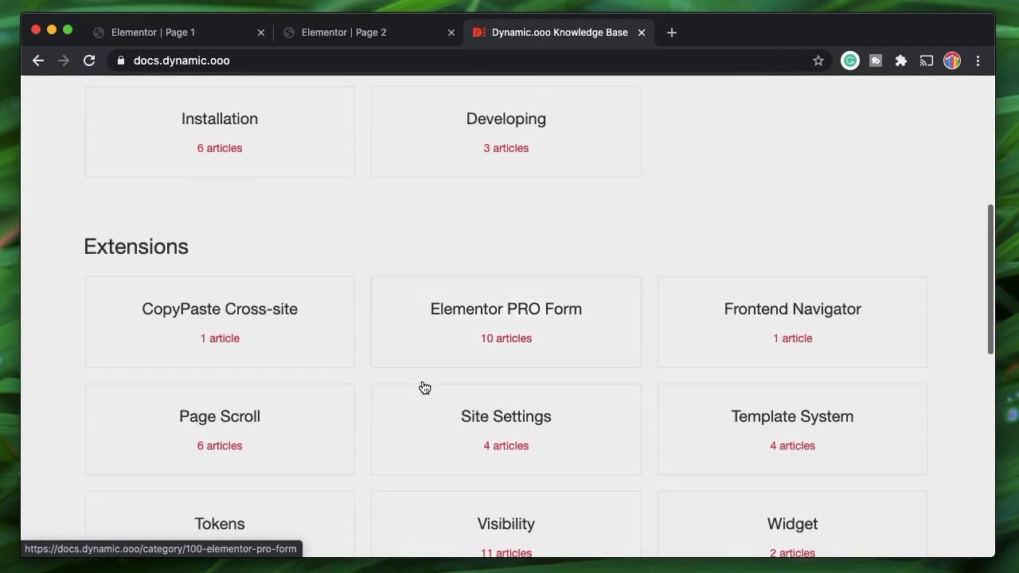
left_click(509, 343)
scroll(547, 391, "down", 3)
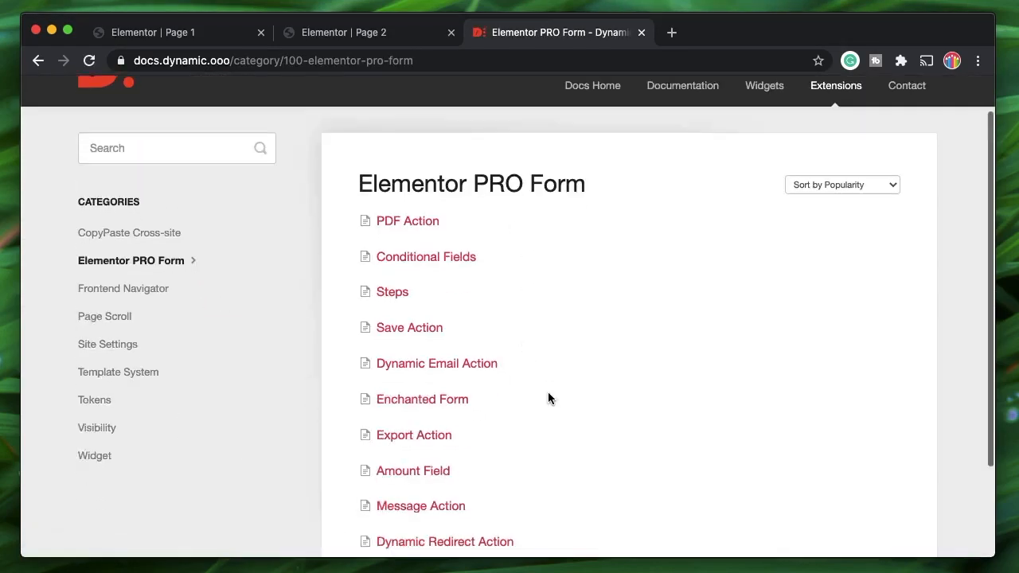
left_click(482, 468)
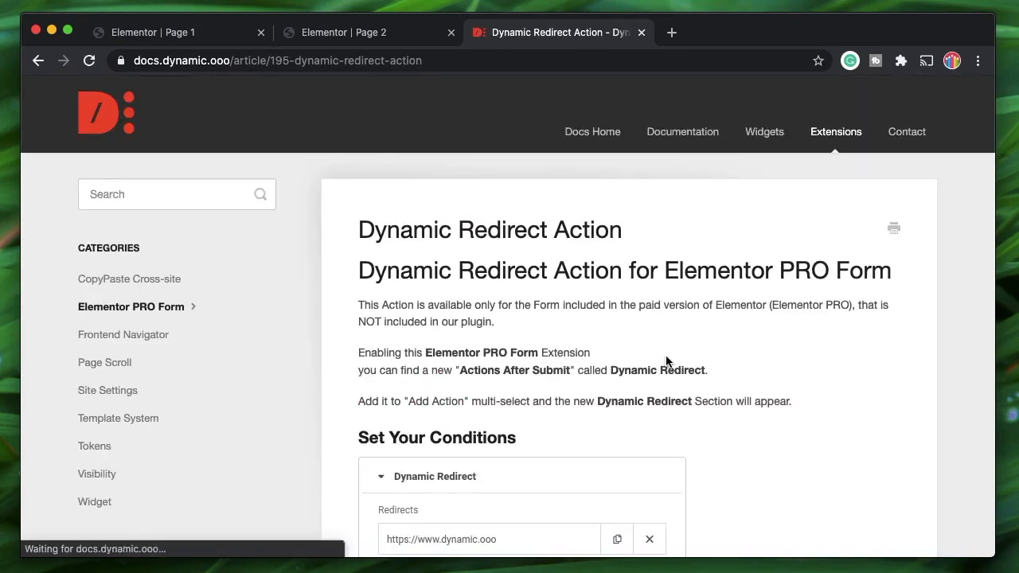
- Select the article's example templated redirect URL and return to the Page 1 editor
scroll(665, 360, "down", 5)
scroll(666, 359, "down", 8)
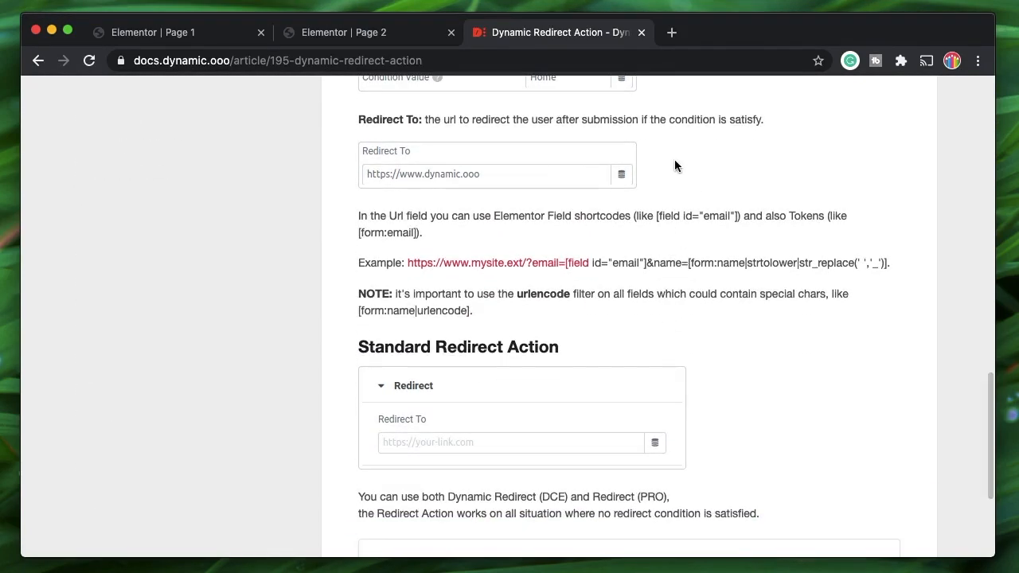
triple_click(677, 265)
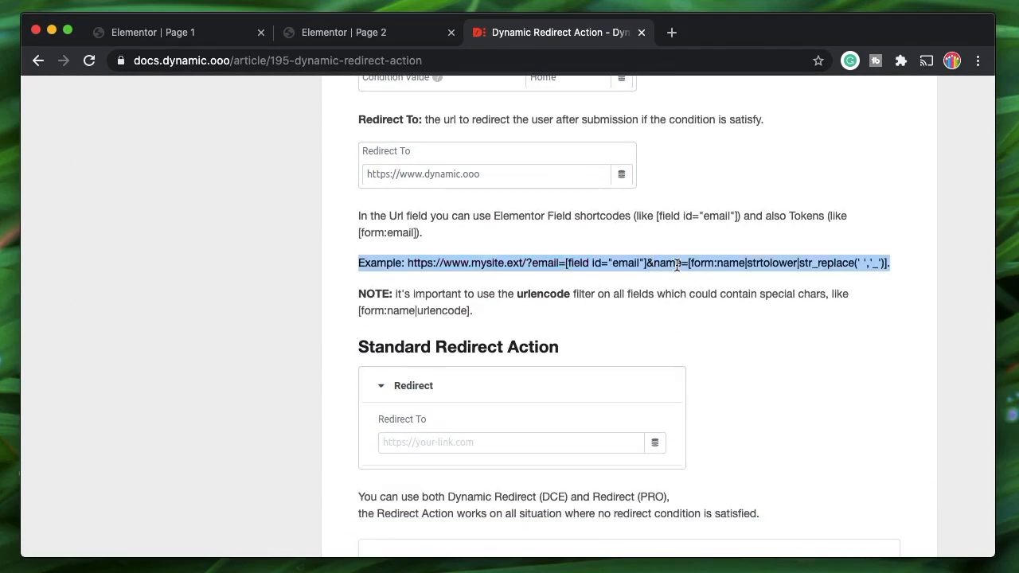
double_click(676, 265)
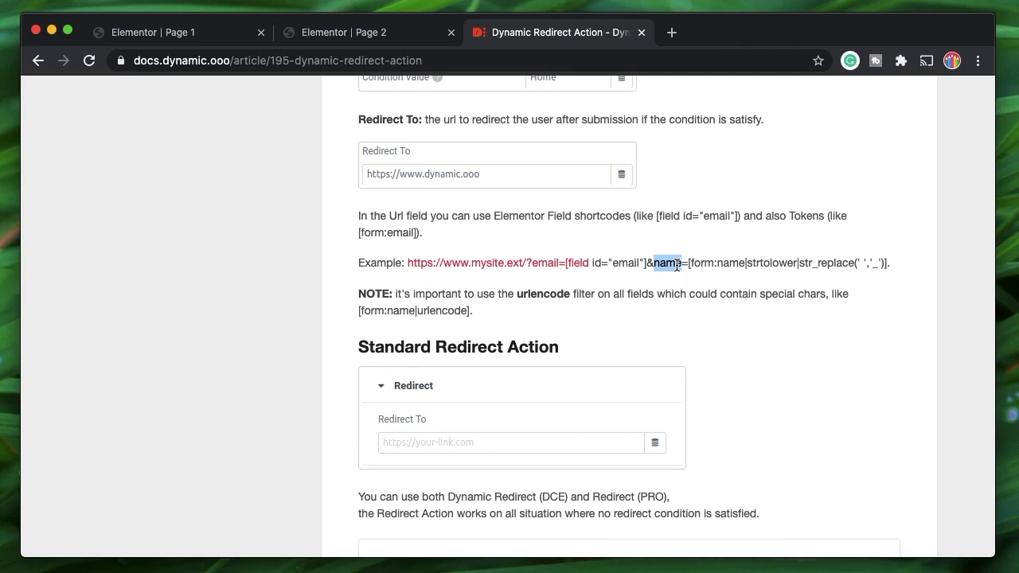
triple_click(677, 265)
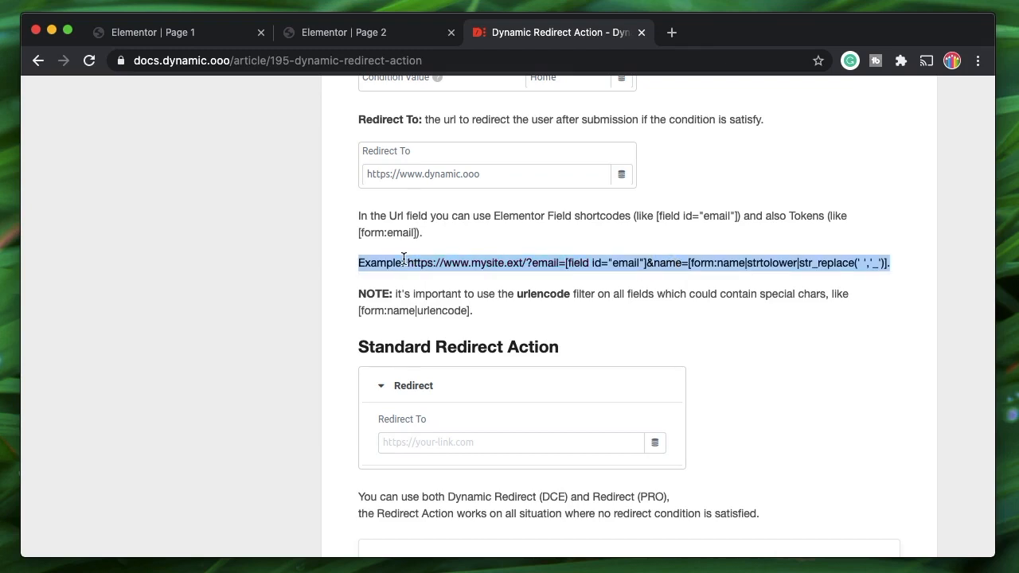
left_click(886, 264)
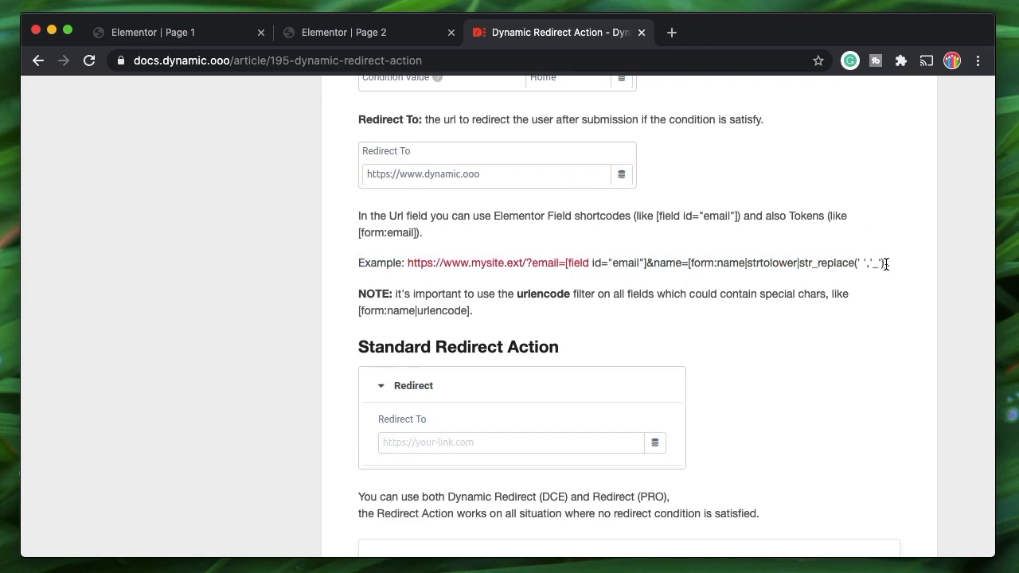
left_click_drag(886, 263, 409, 264)
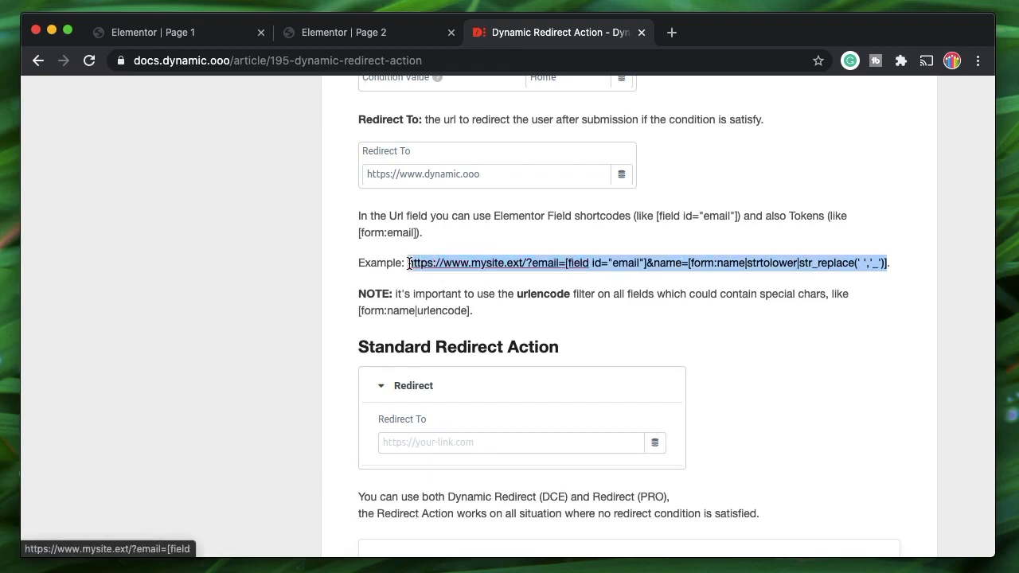
left_click(674, 201)
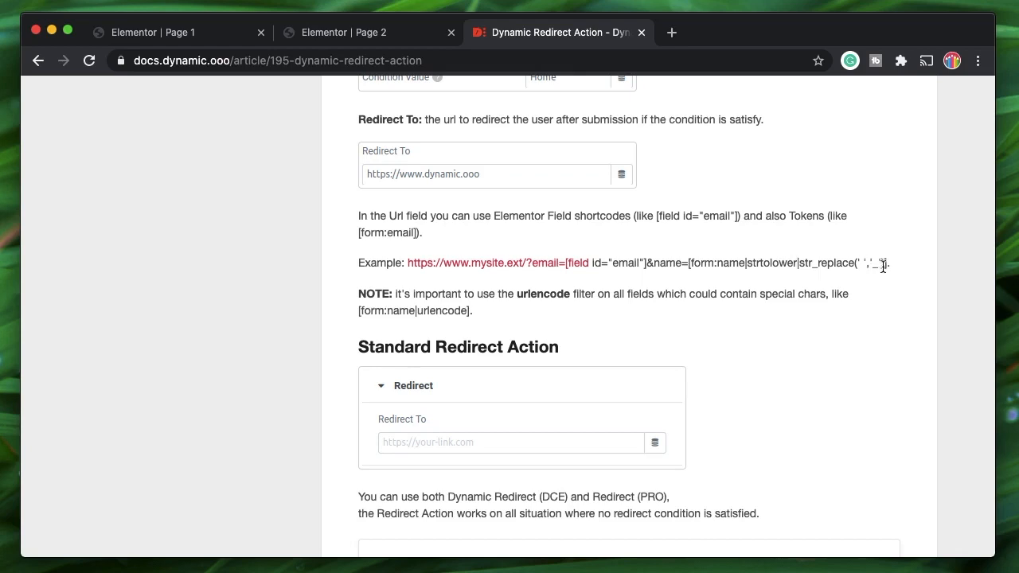
left_click_drag(888, 264, 406, 263)
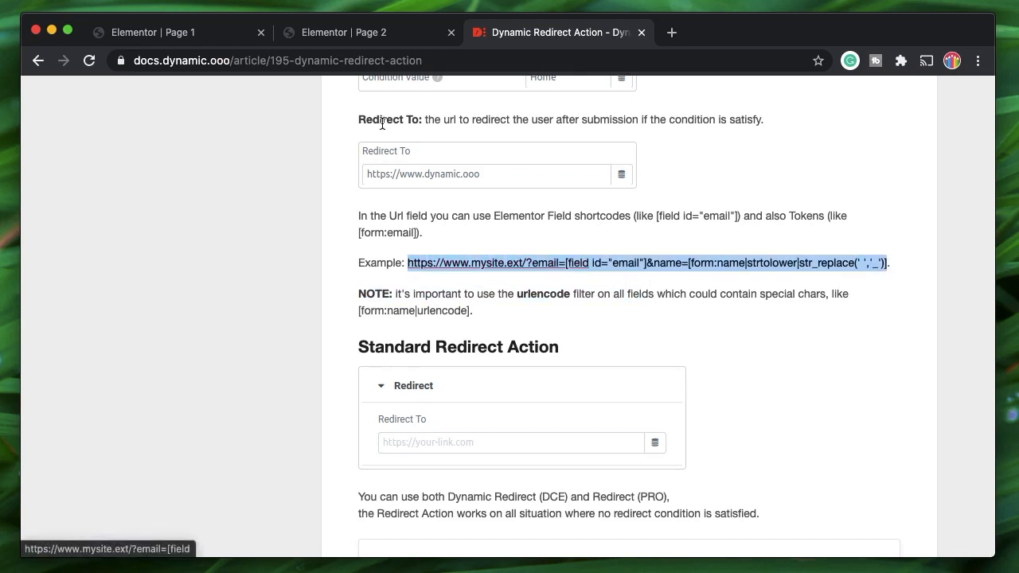
left_click(149, 32)
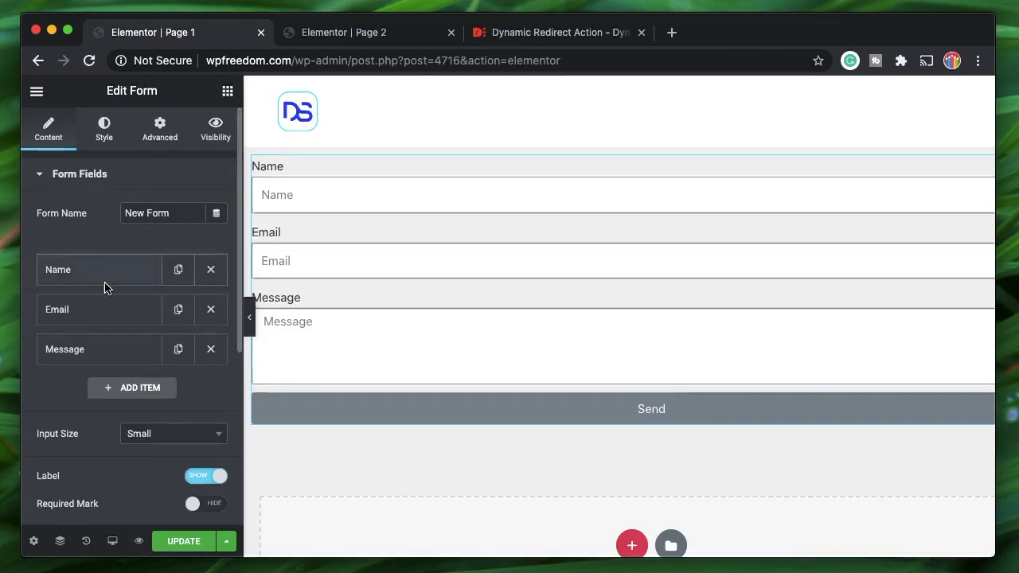
- Paste the example URL into Redirect To and change its domain to wpfreedom.com/page-2
scroll(103, 287, "down", 5)
left_click(70, 333)
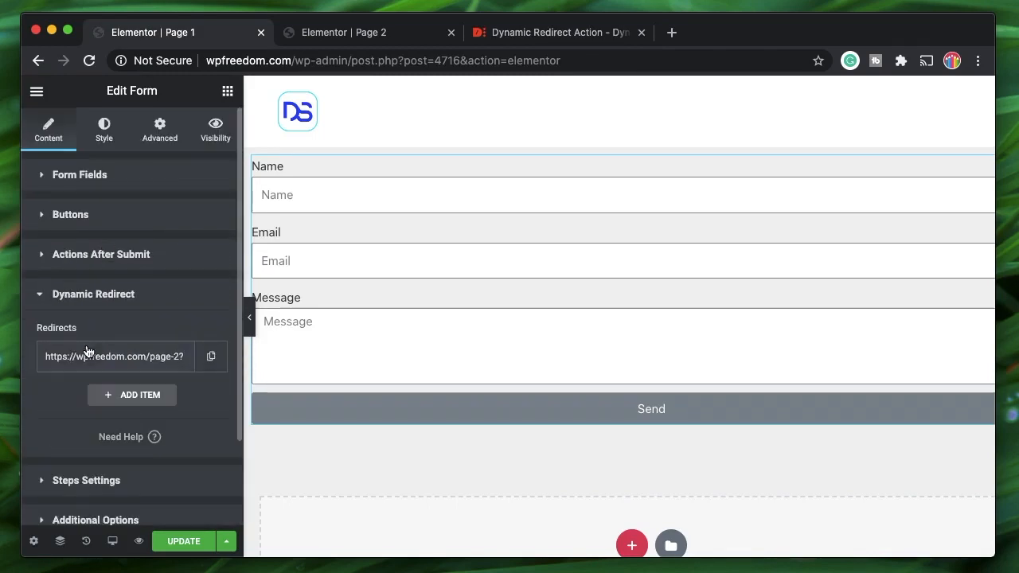
left_click(88, 352)
scroll(106, 477, "down", 2)
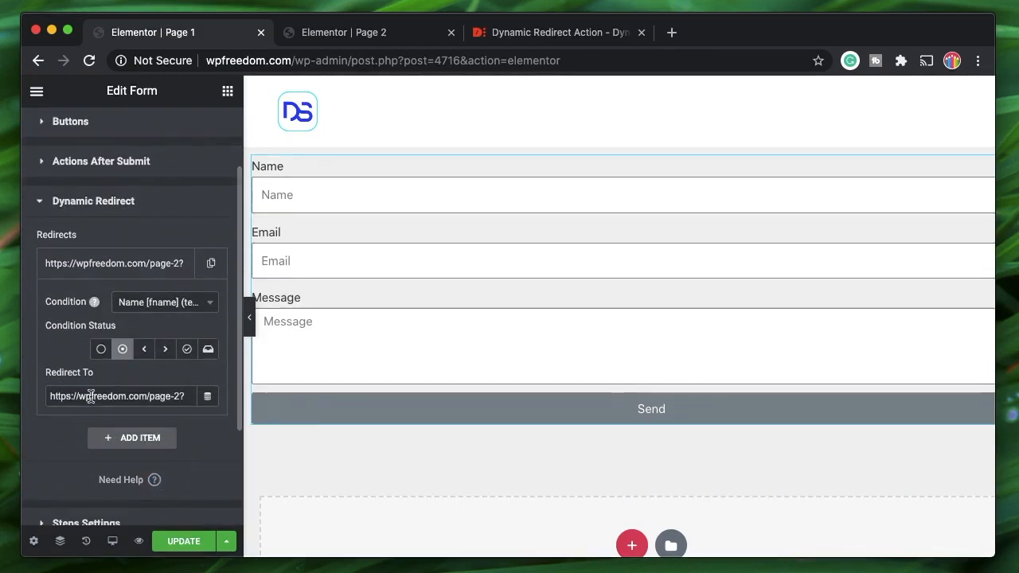
triple_click(91, 398)
key("super+v")
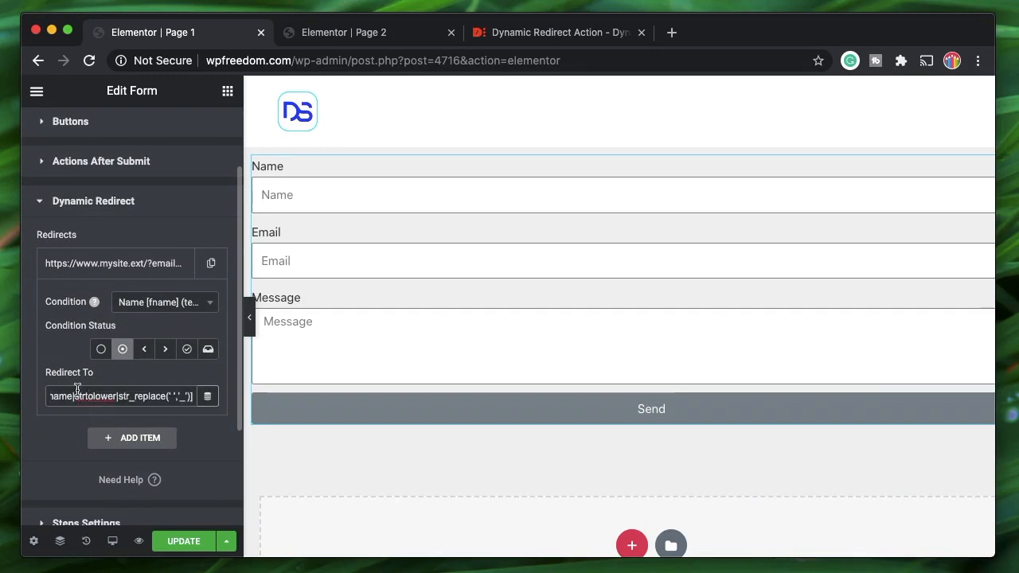
scroll(78, 389, "left", 4)
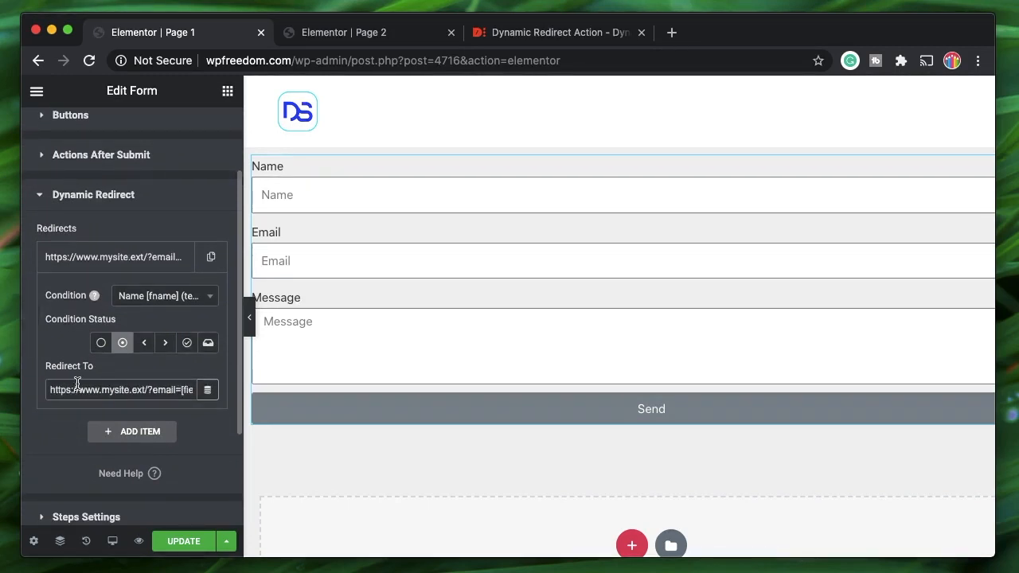
double_click(116, 389)
type("wpfreedo")
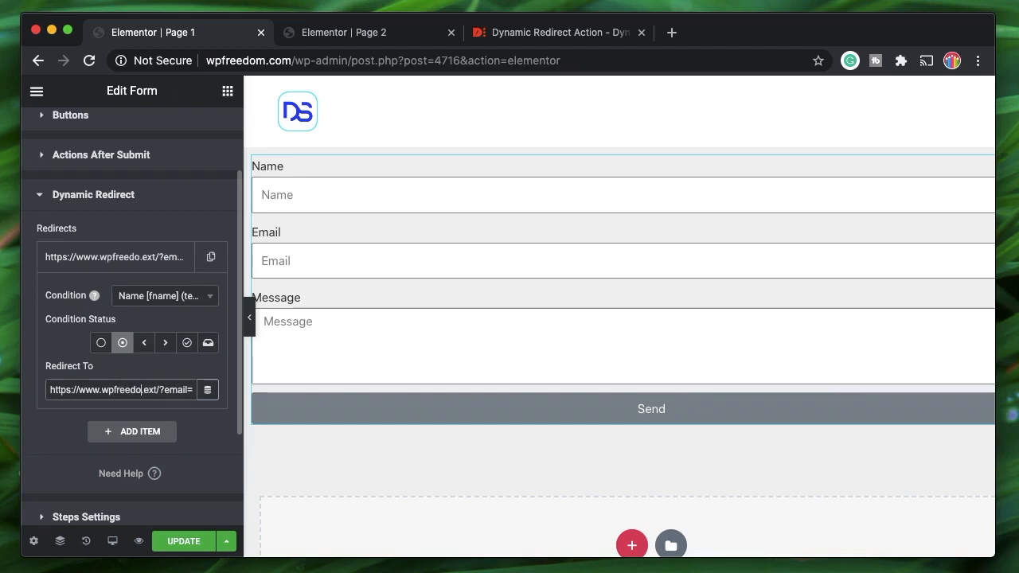
type("m")
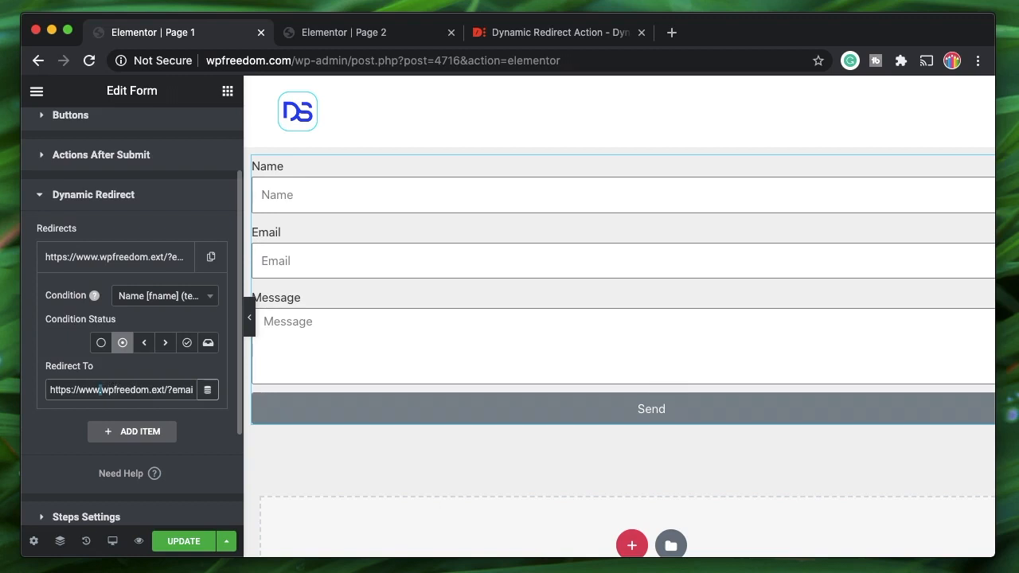
key("BackSpace")
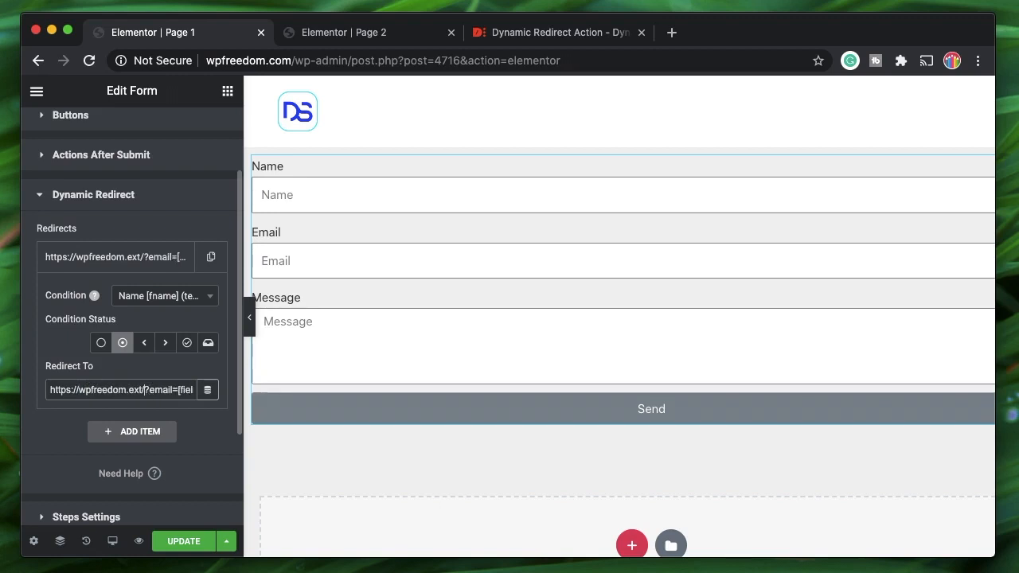
type("com/page-2")
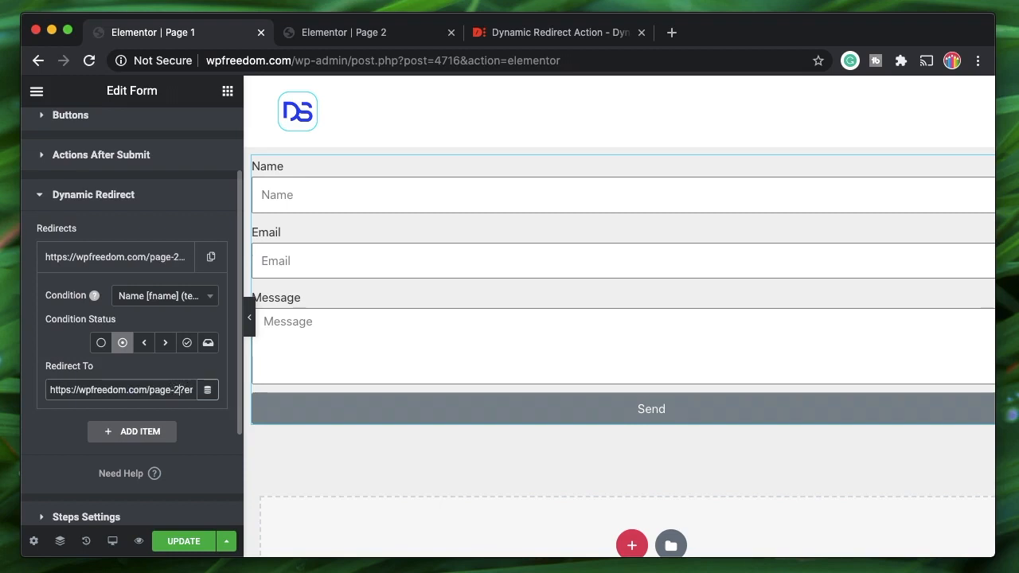
- Check the email shortcode parameter and rename the name URL parameter to fname
scroll(128, 391, "up", 1)
scroll(129, 391, "right", 1)
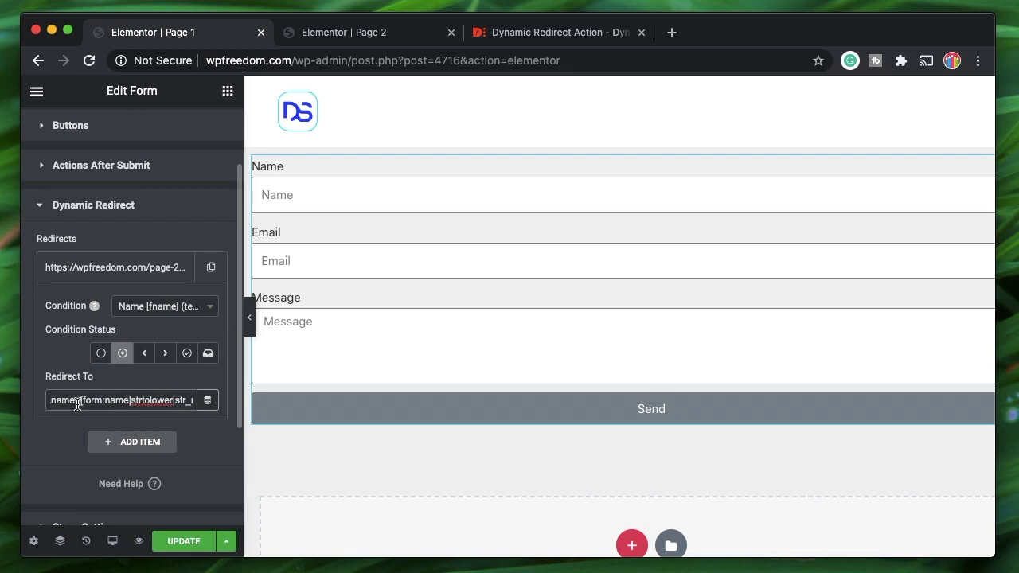
scroll(120, 395, "left", 5)
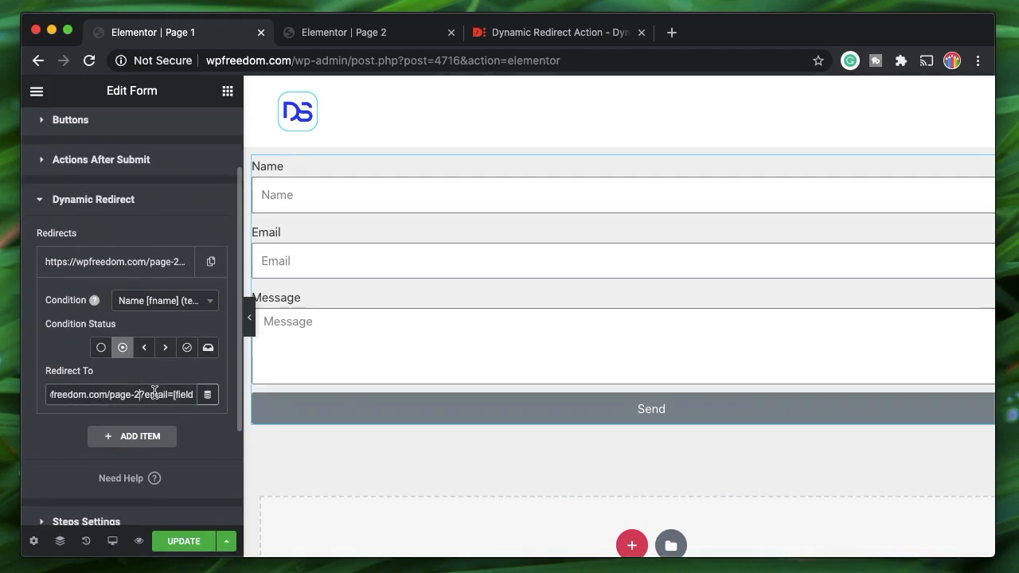
scroll(156, 392, "right", 1)
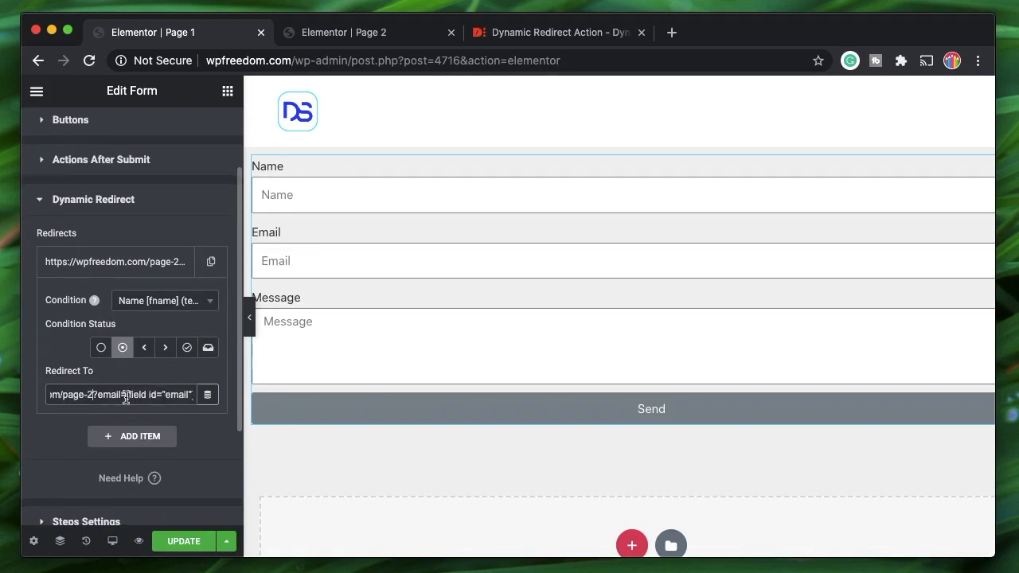
scroll(131, 394, "right", 1)
double_click(140, 392)
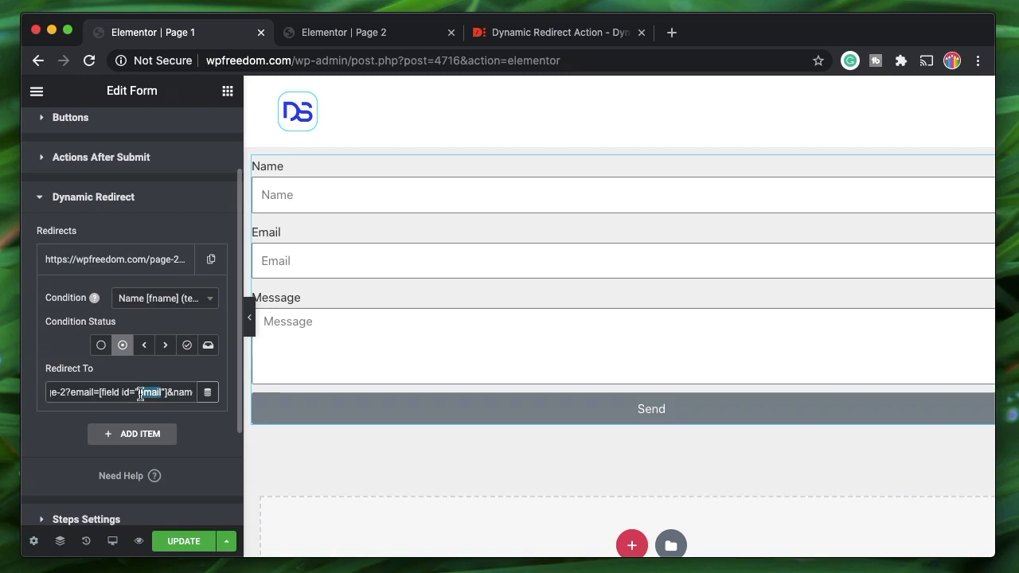
left_click(100, 391)
left_click(168, 391, "shift")
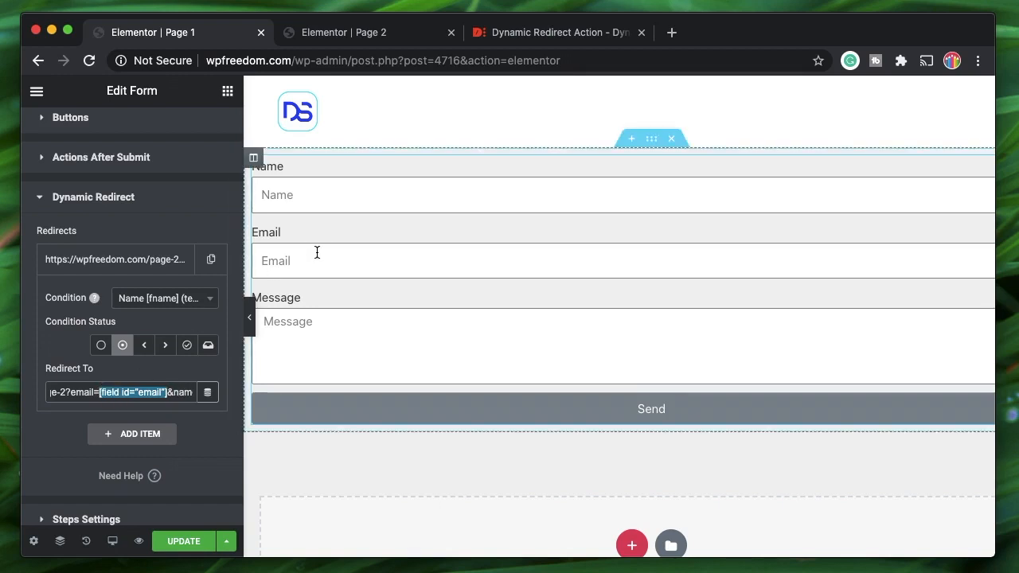
scroll(151, 389, "right", 1)
left_click(144, 398)
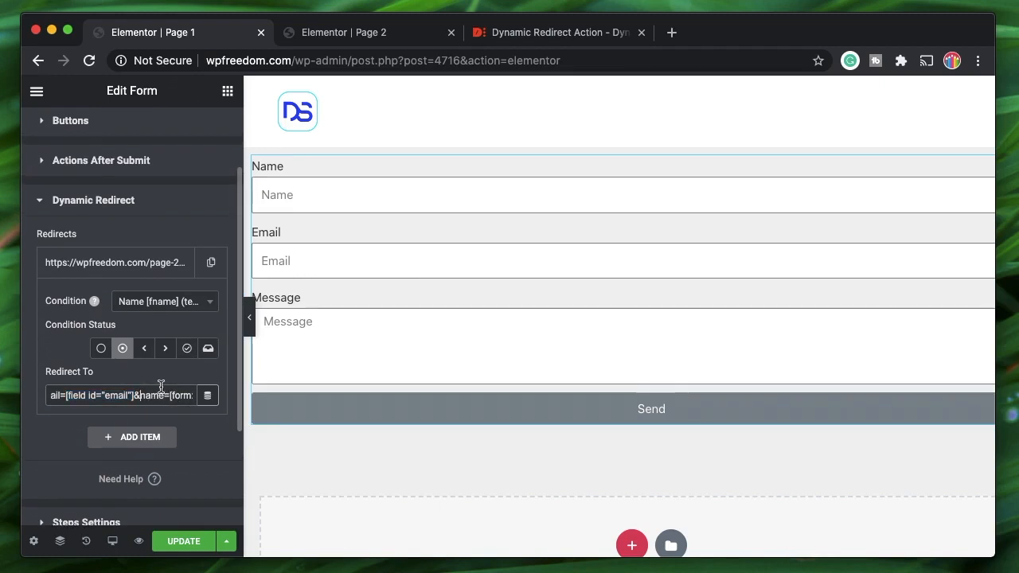
type("f")
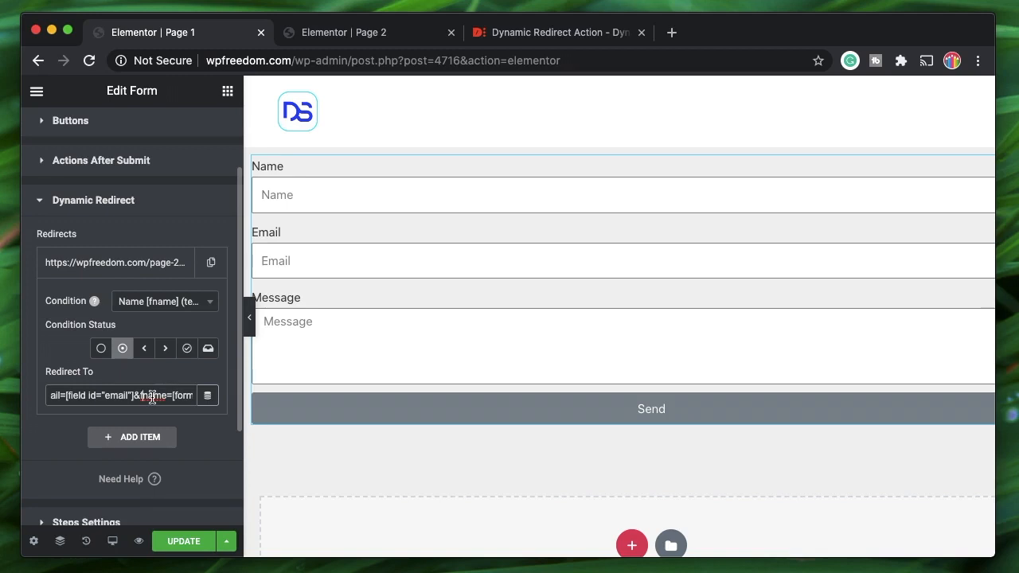
- Change the form tag to form:fname and review the complete redirect URL
scroll(152, 397, "right", 2)
scroll(117, 400, "down", 1)
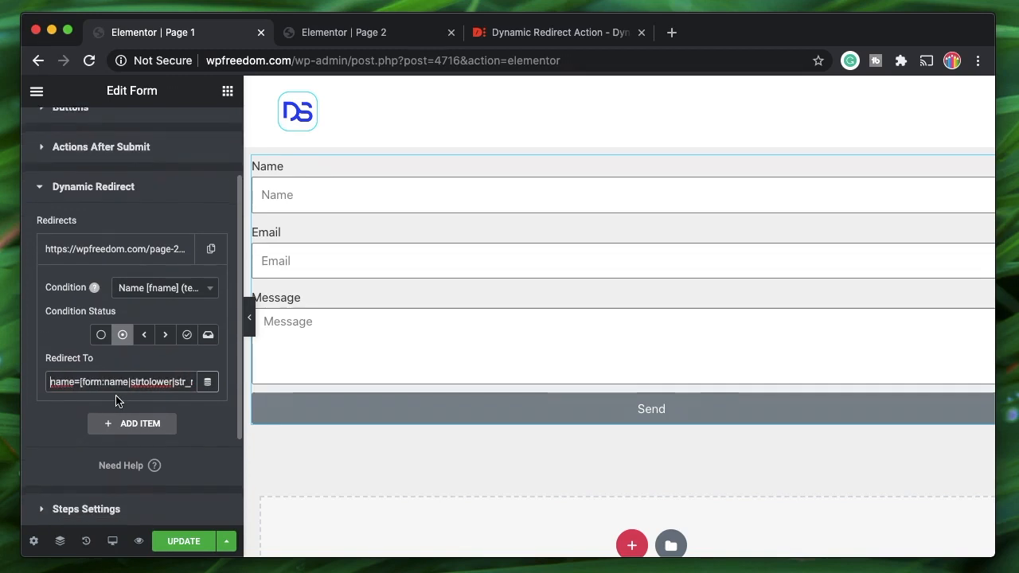
scroll(96, 379, "left", 2)
scroll(95, 379, "down", 1)
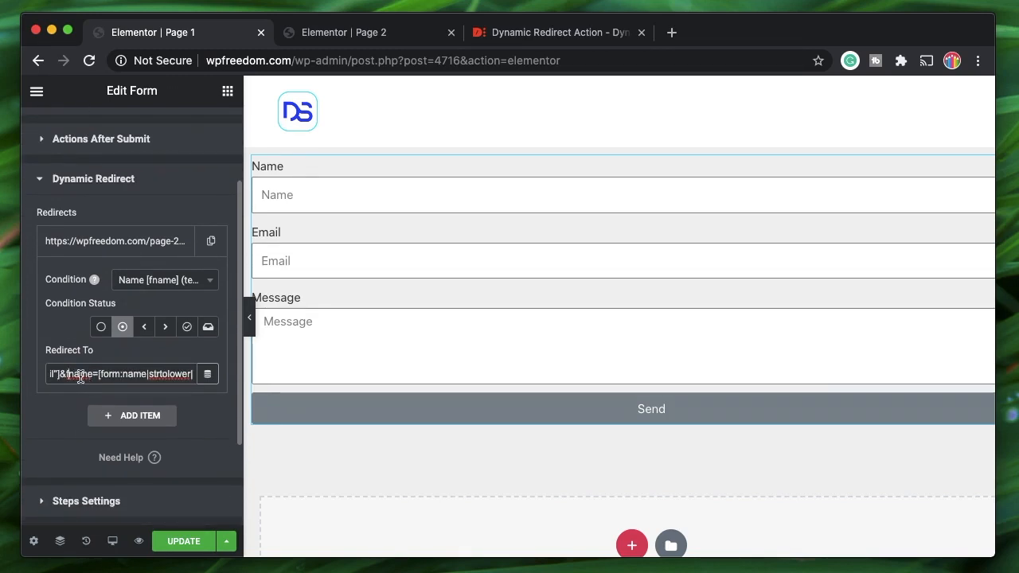
scroll(124, 373, "right", 1)
scroll(124, 373, "down", 1)
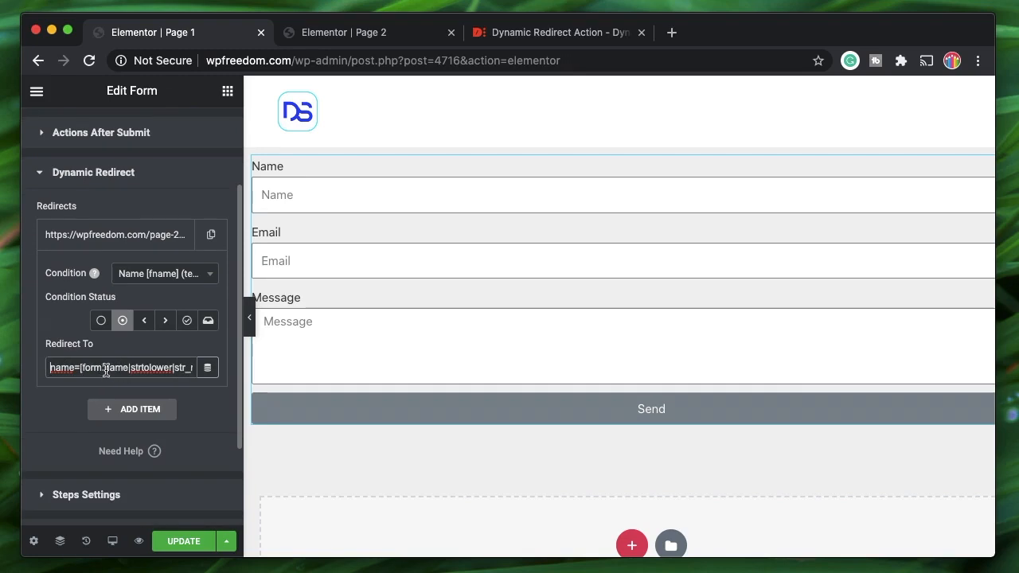
left_click(104, 367)
type("f")
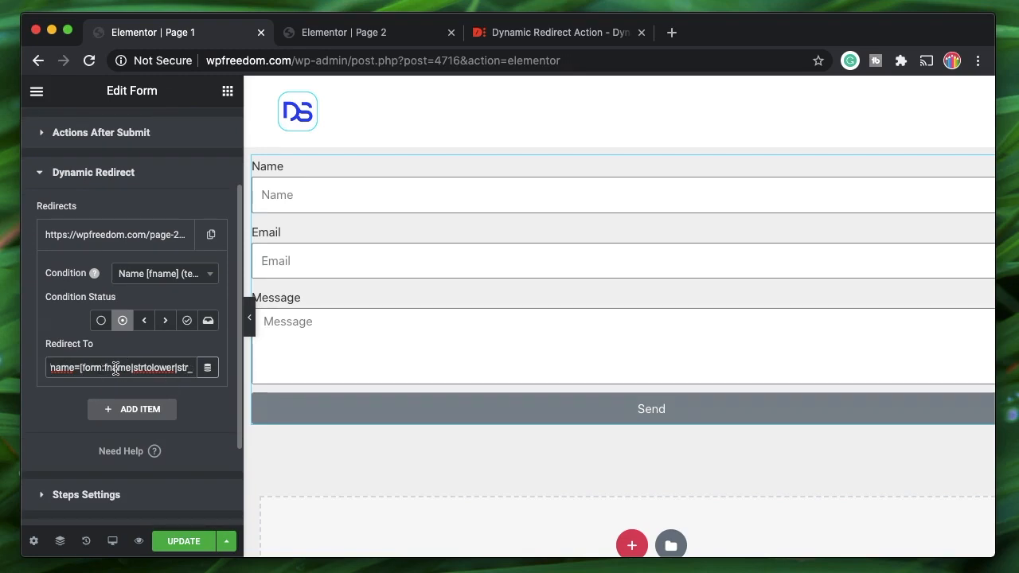
double_click(116, 366)
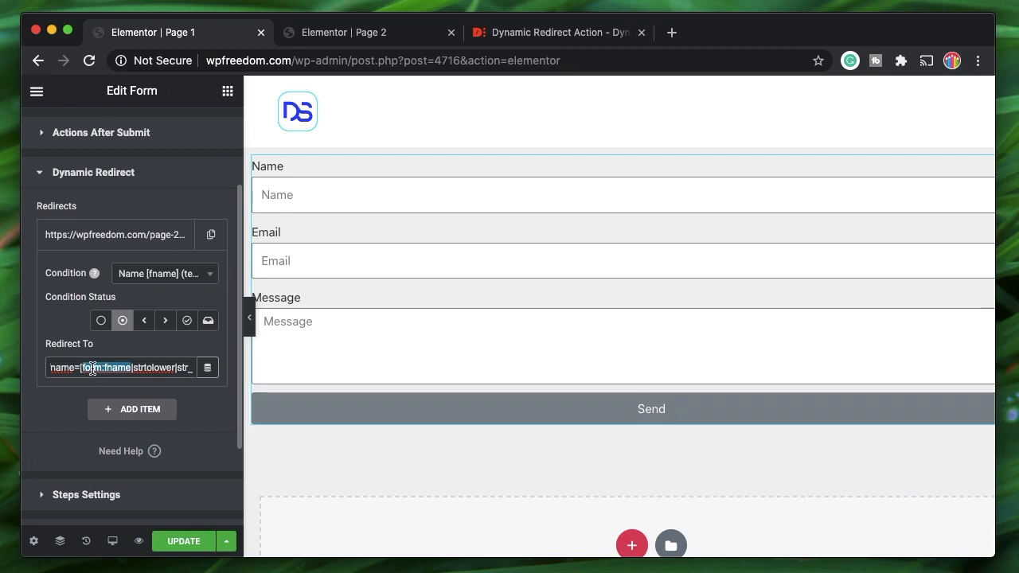
scroll(143, 367, "right", 2)
scroll(143, 367, "down", 1)
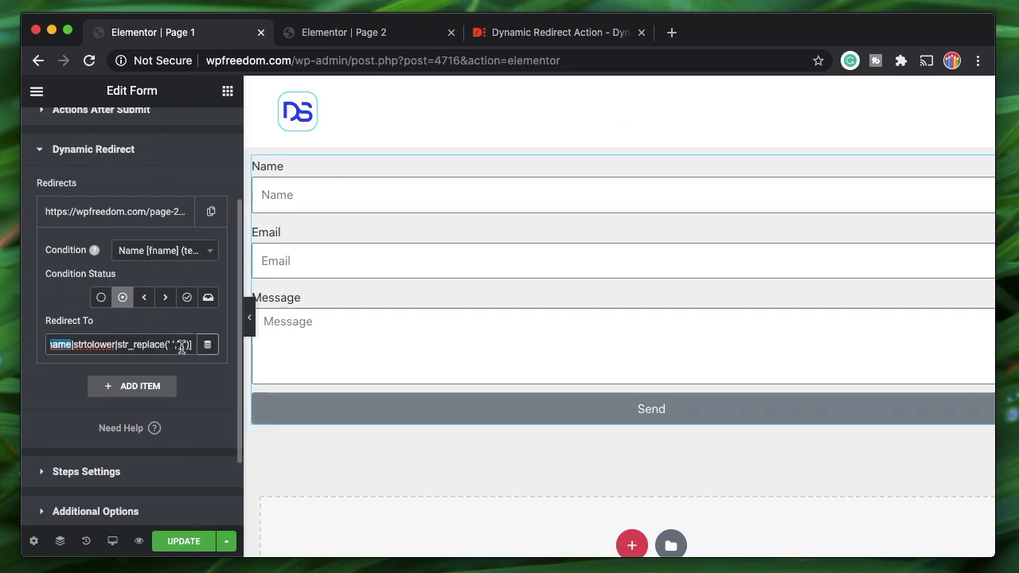
scroll(98, 345, "left", 3)
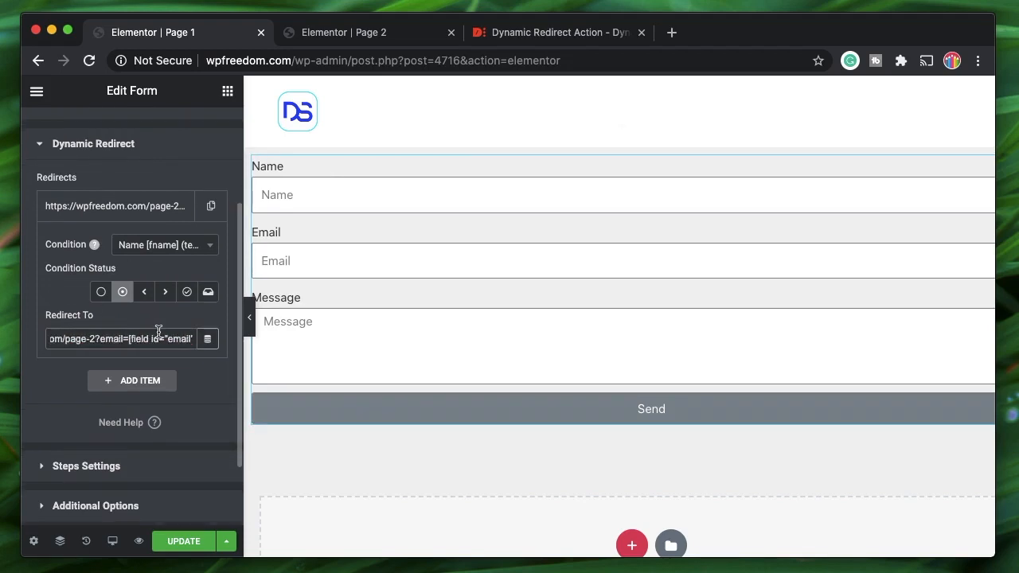
scroll(143, 338, "left", 5)
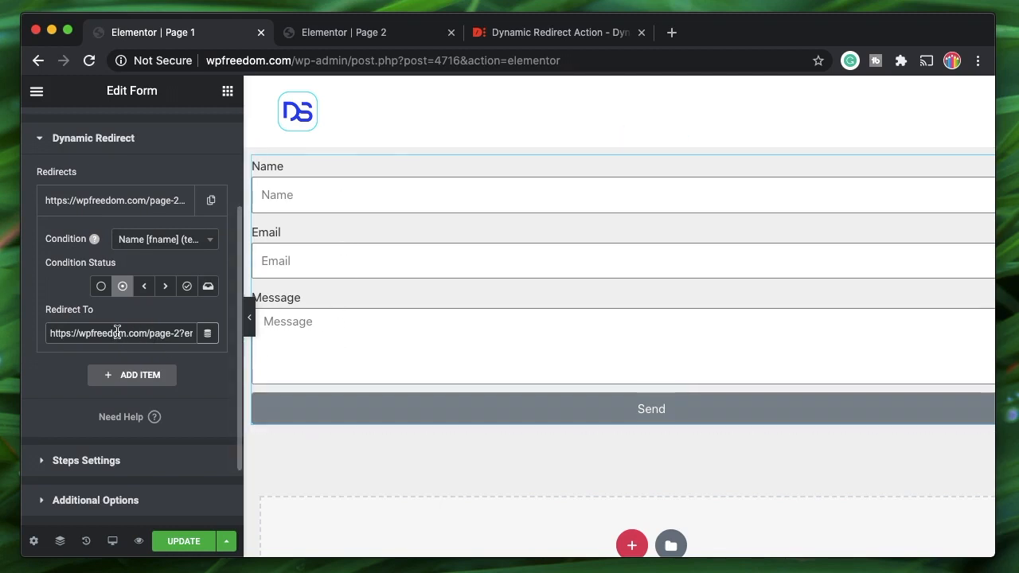
scroll(116, 331, "right", 5)
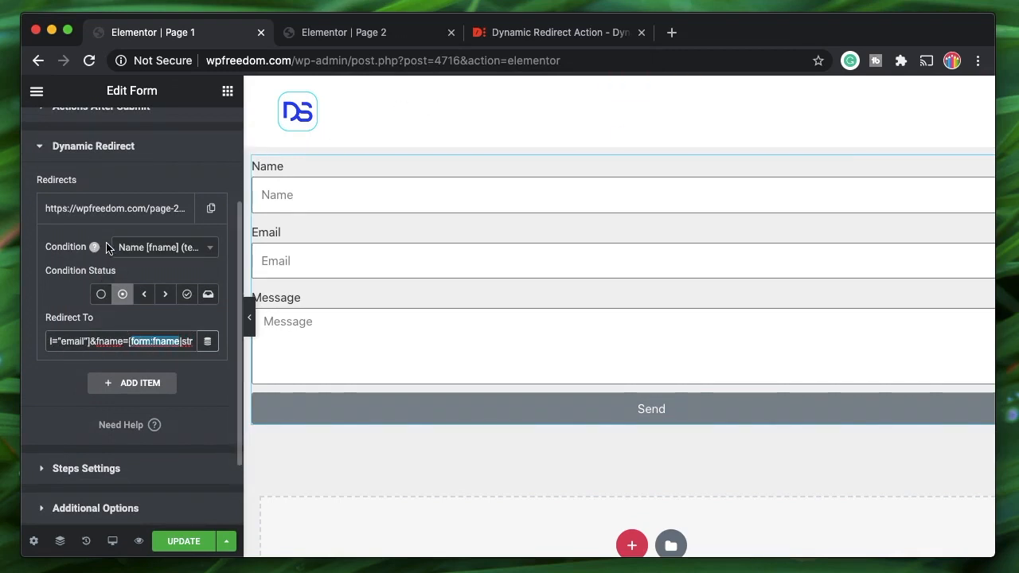
left_click(341, 33)
left_click(189, 38)
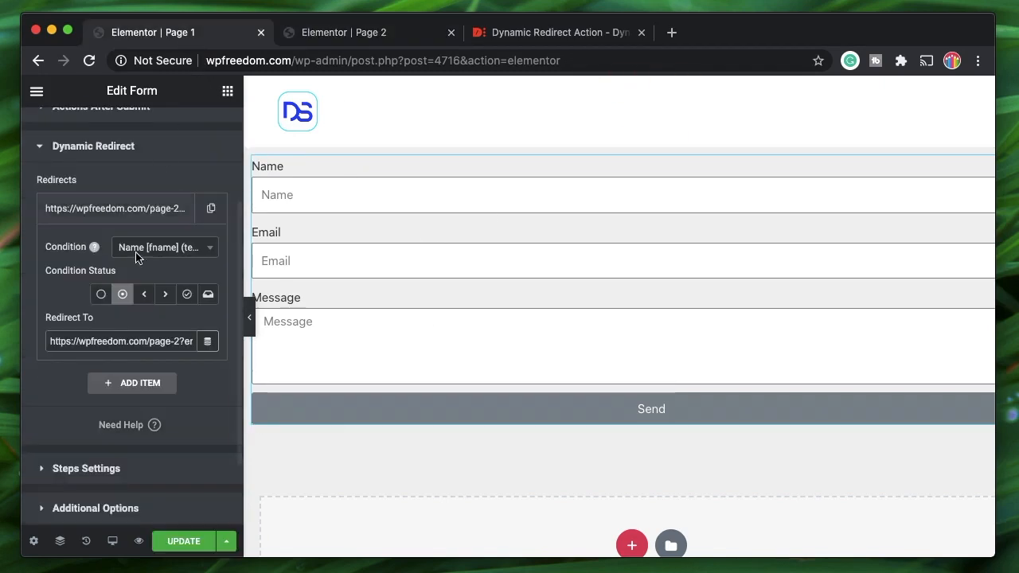
- Update Page 1, collapse the Dynamic Redirect entry, and move to the Page 2 editor
left_click(184, 540)
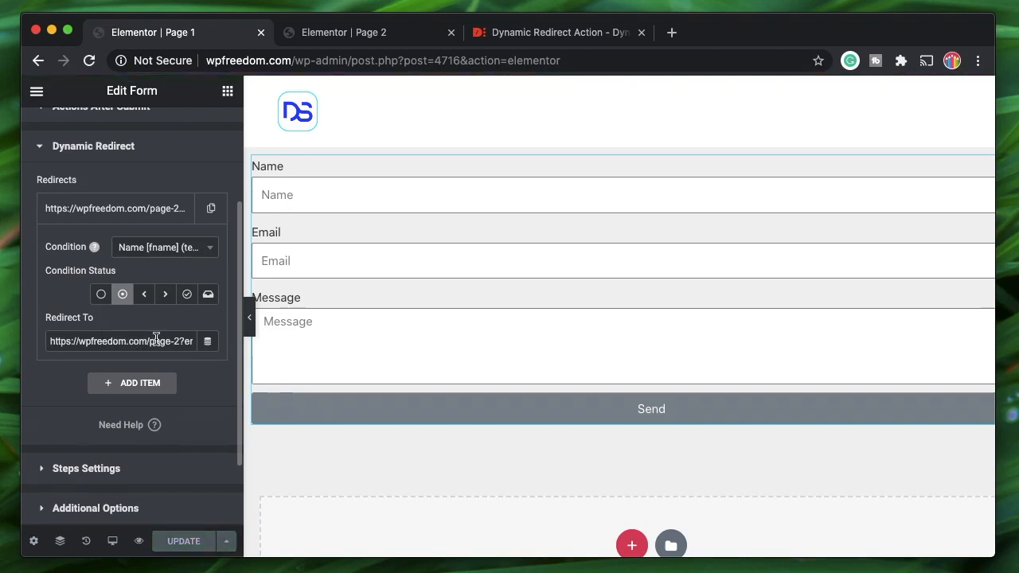
scroll(156, 339, "right", 1)
scroll(128, 345, "right", 2)
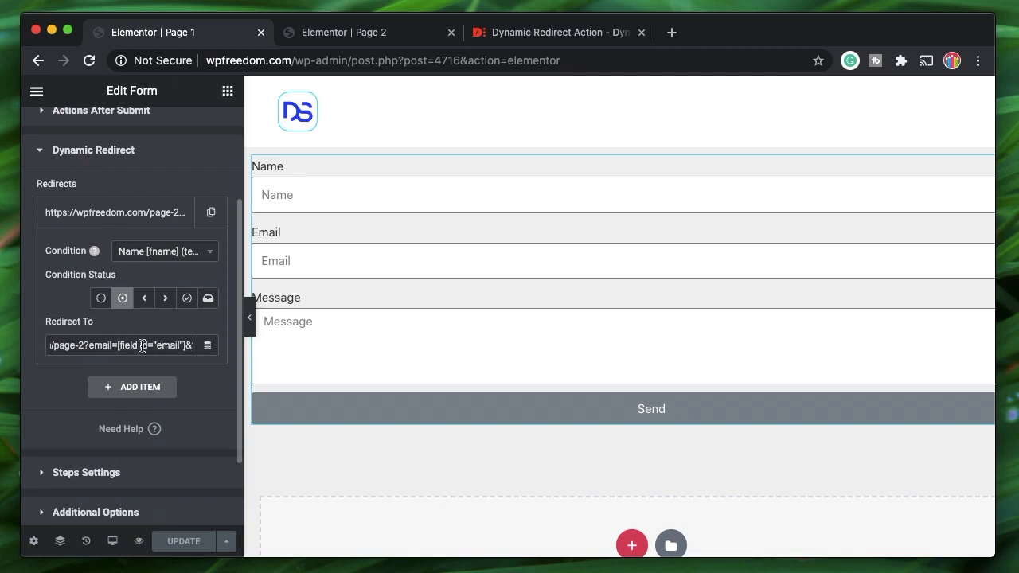
scroll(149, 344, "right", 2)
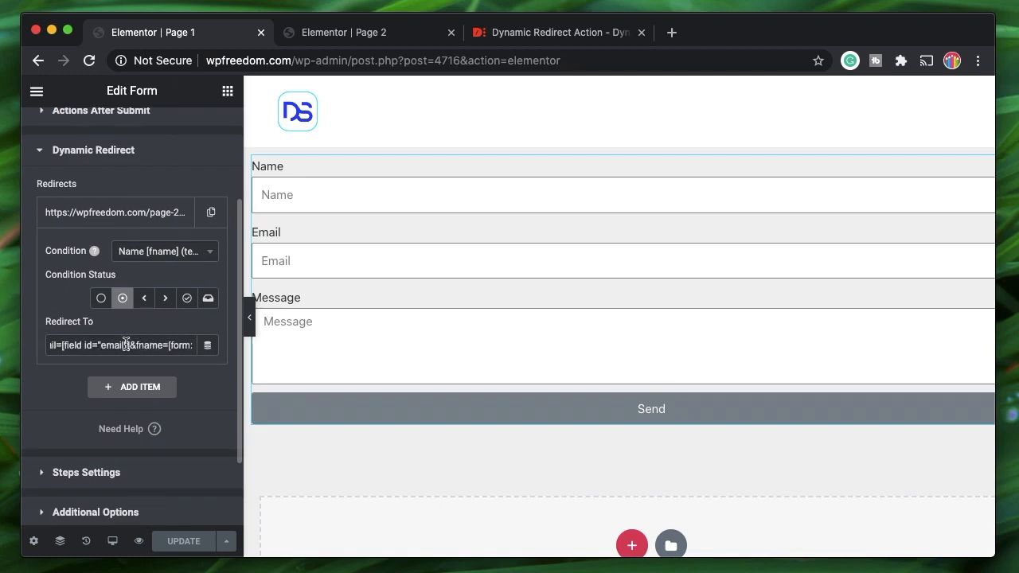
scroll(148, 347, "right", 3)
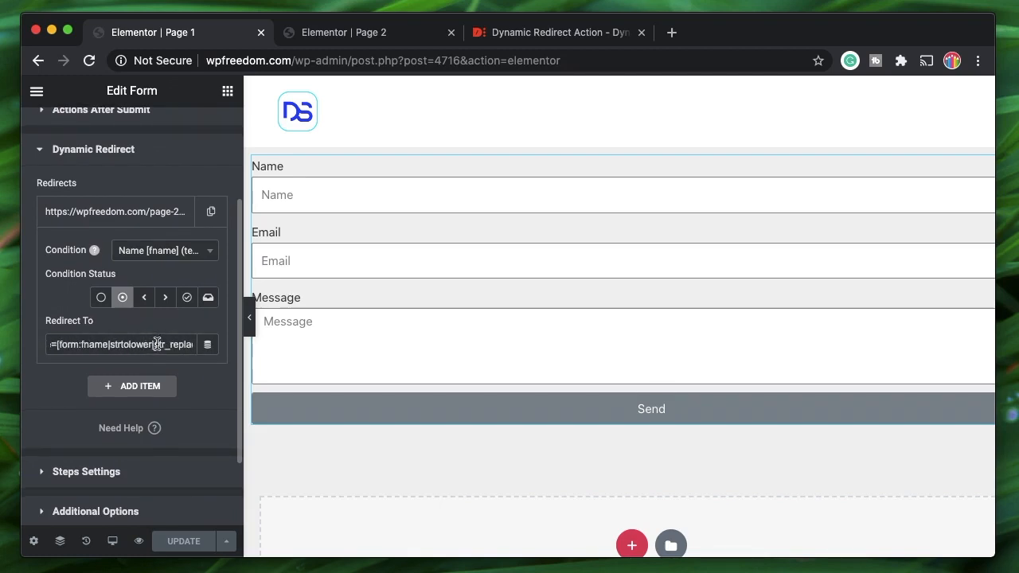
left_click(105, 225)
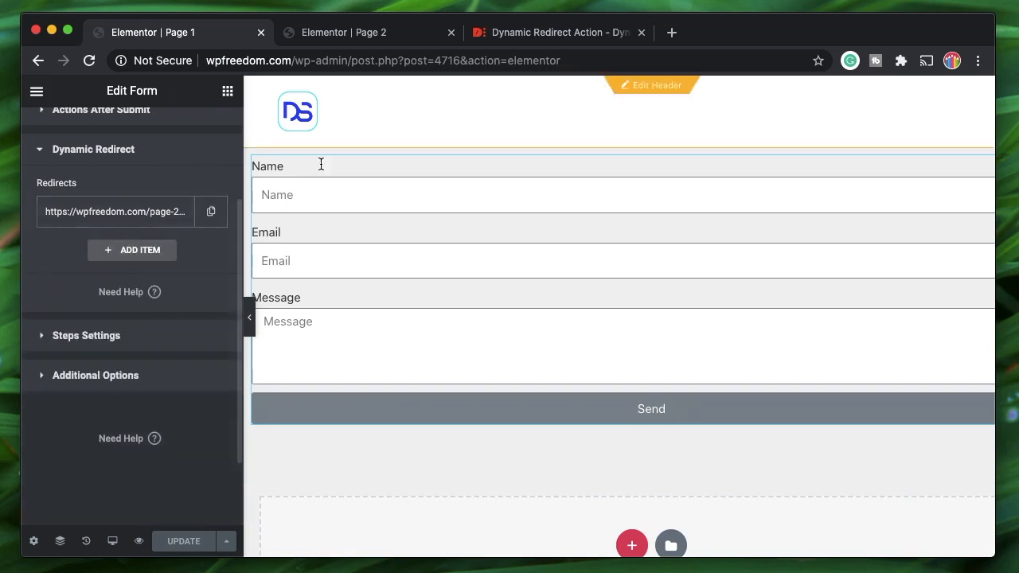
left_click(344, 39)
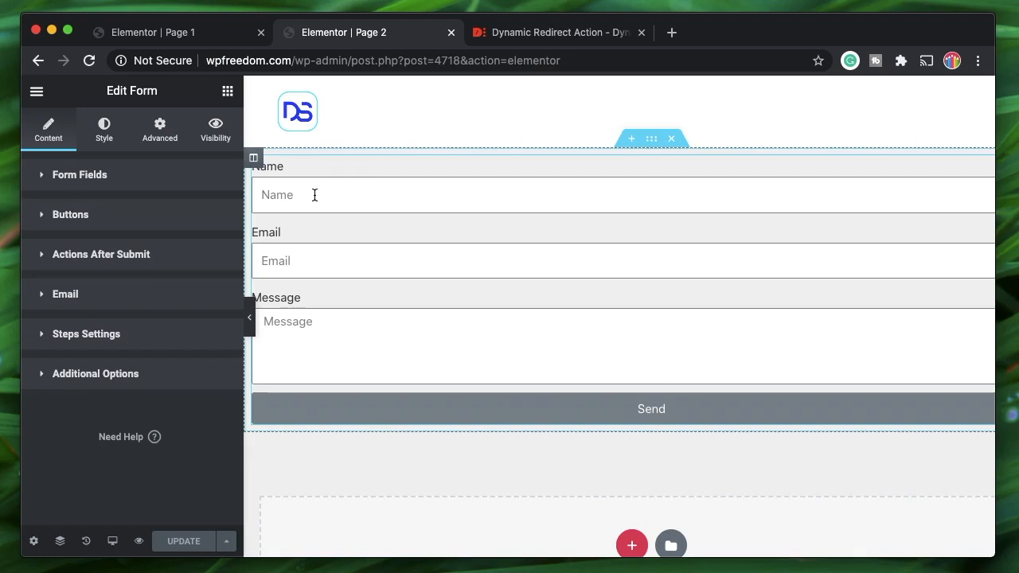
- Set the Name field's Default Value to the Token dynamic tag
left_click(169, 35)
left_click(331, 32)
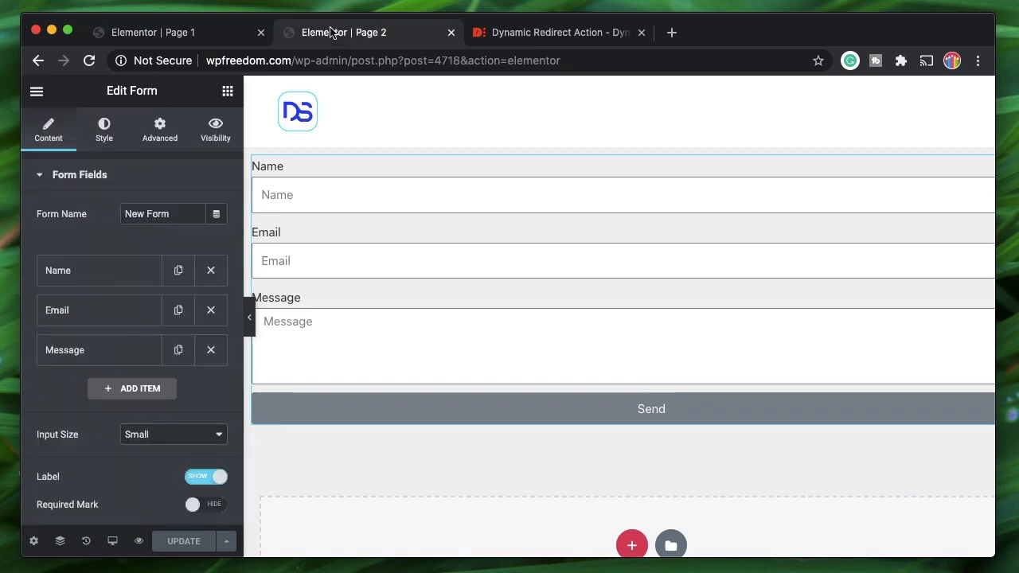
left_click(118, 269)
left_click(121, 310)
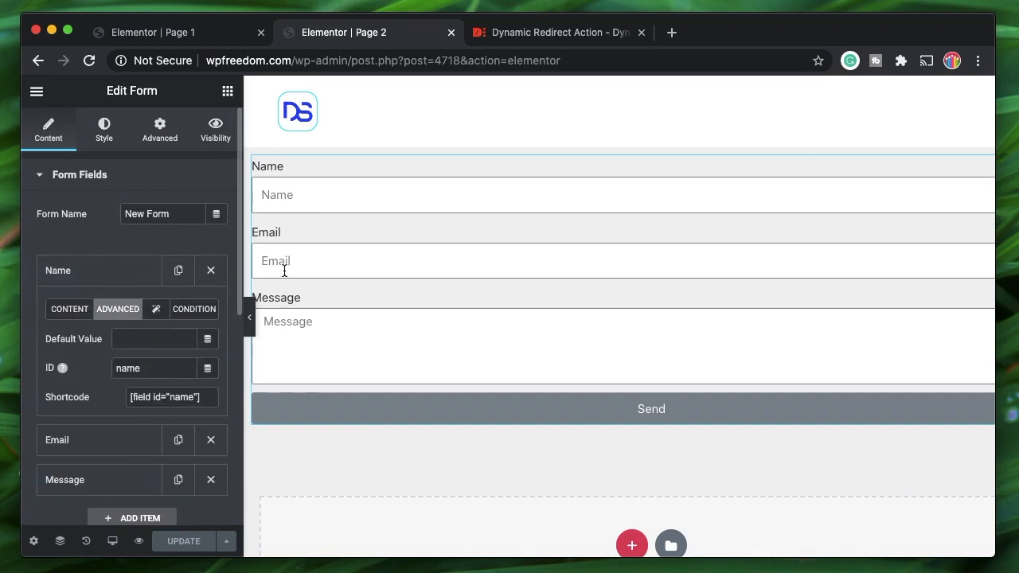
left_click(206, 344)
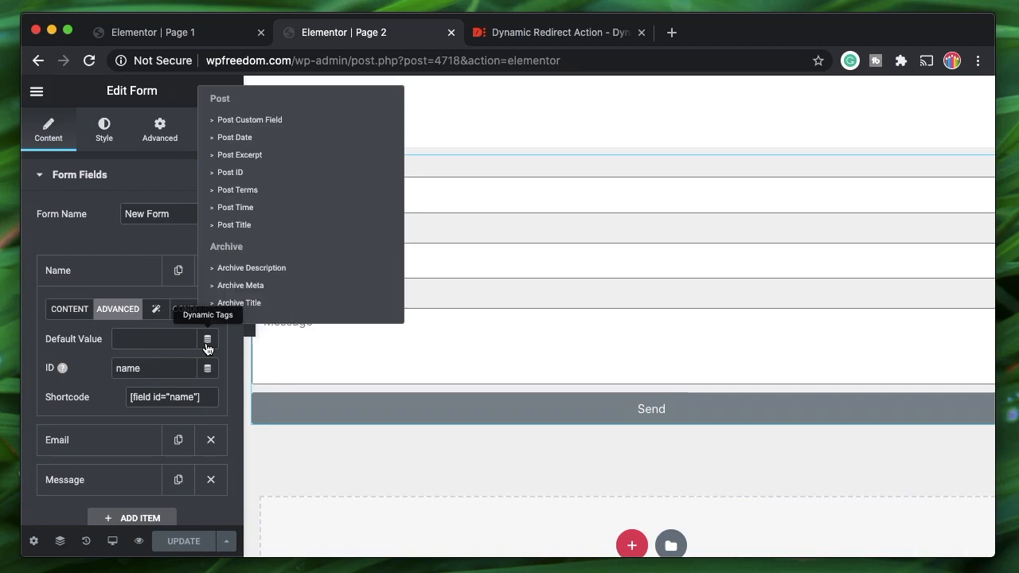
scroll(295, 247, "down", 5)
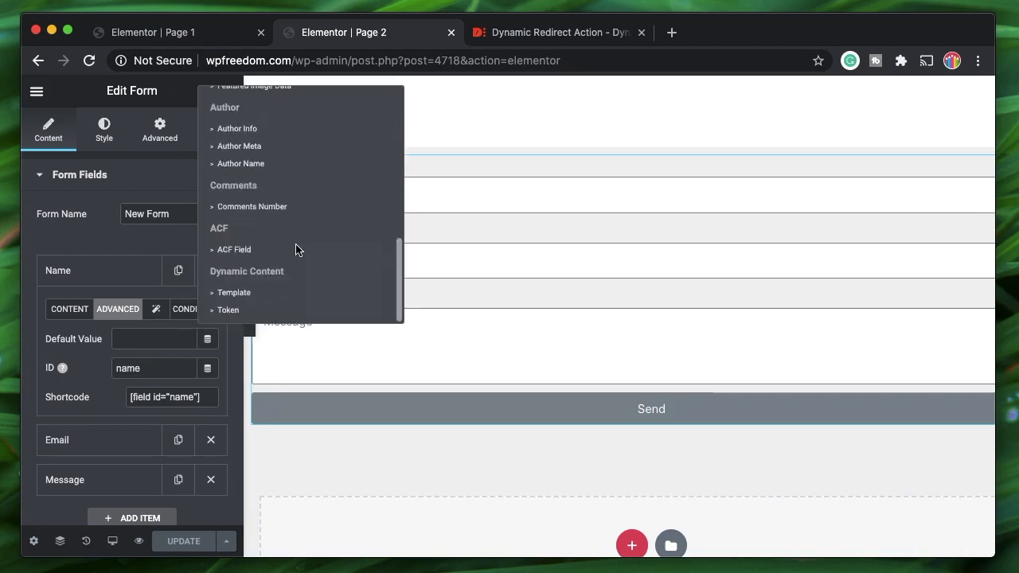
left_click(228, 311)
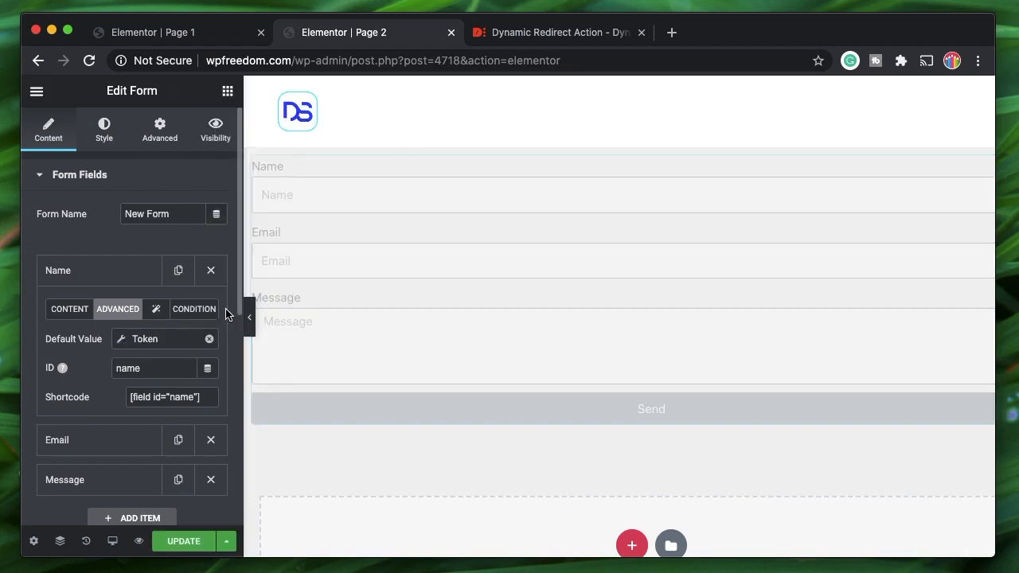
- Configure the Token in Wizard mode with System object, Field _GET and SubField fname
left_click(152, 339)
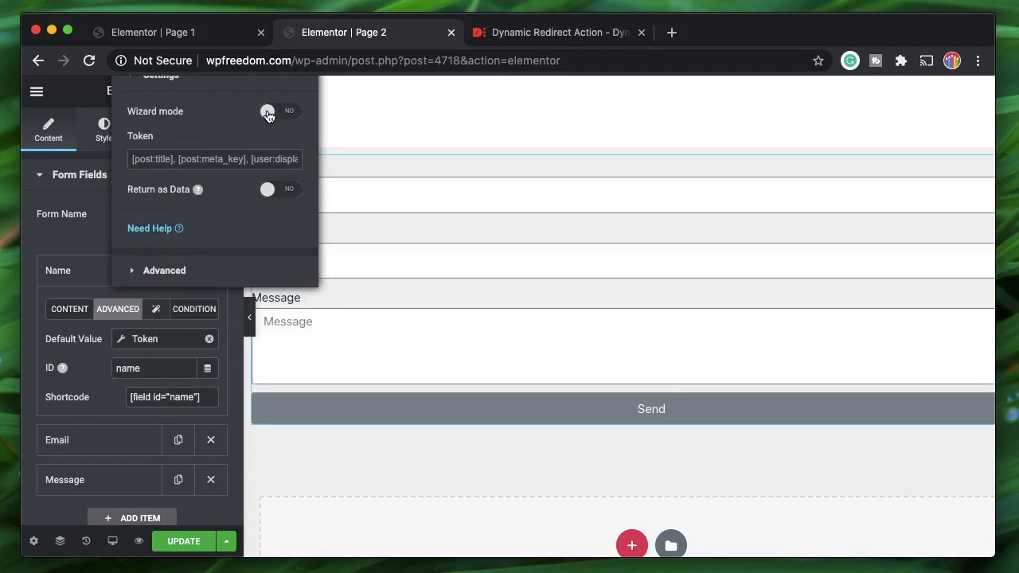
left_click(268, 114)
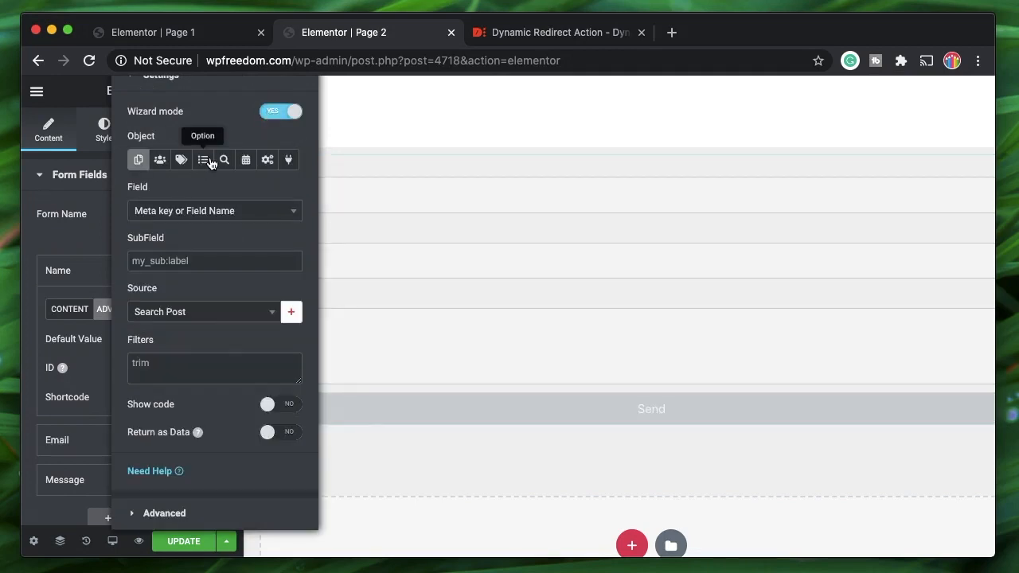
left_click(267, 161)
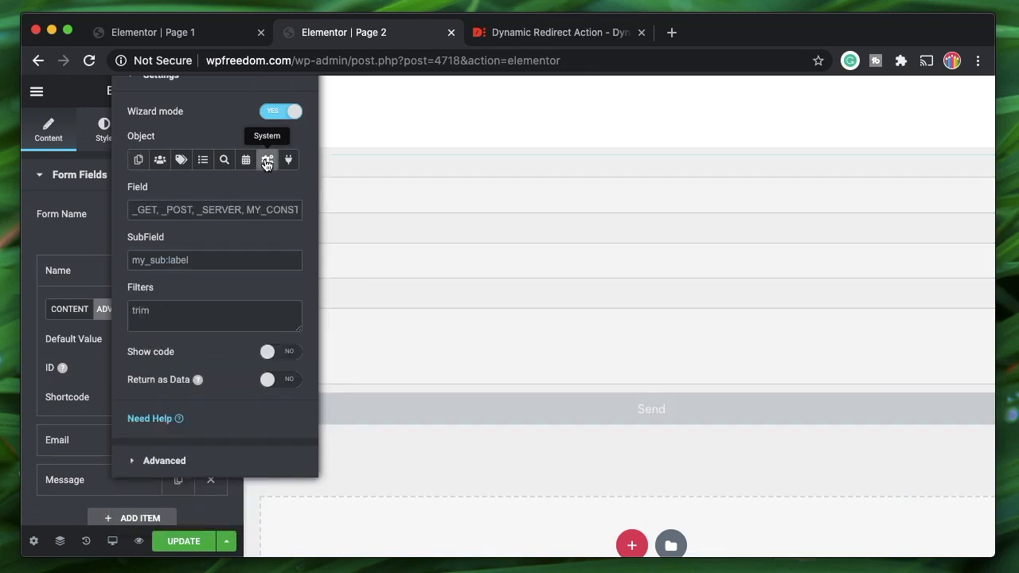
left_click(148, 211)
type("_GET")
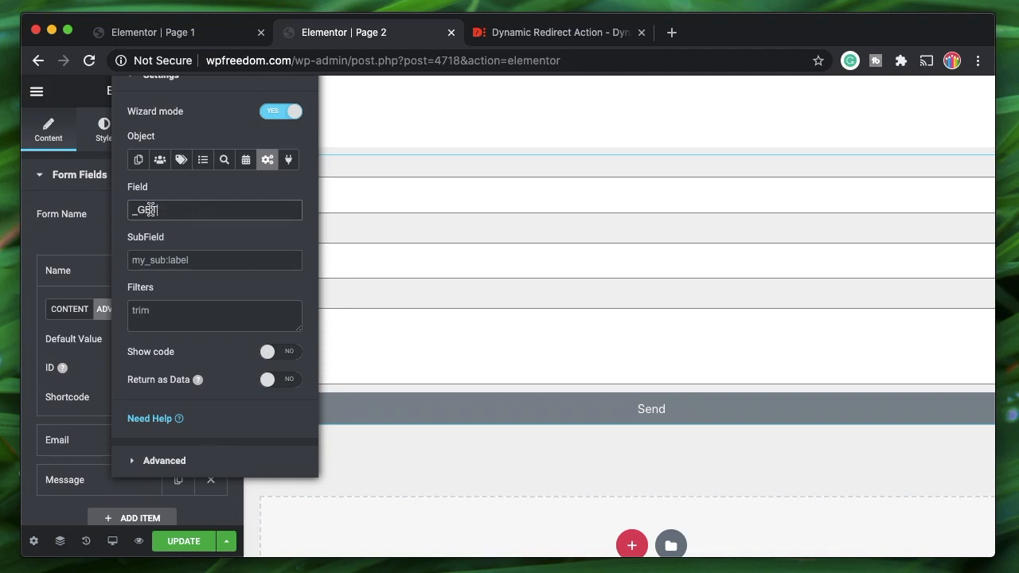
key("BackSpace")
type("T")
left_click(175, 263)
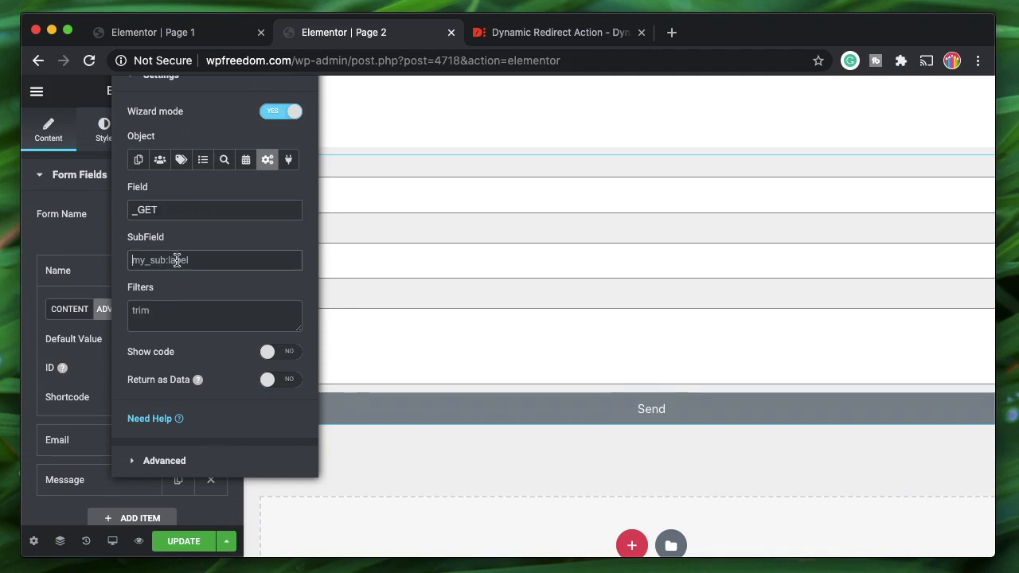
type("fname")
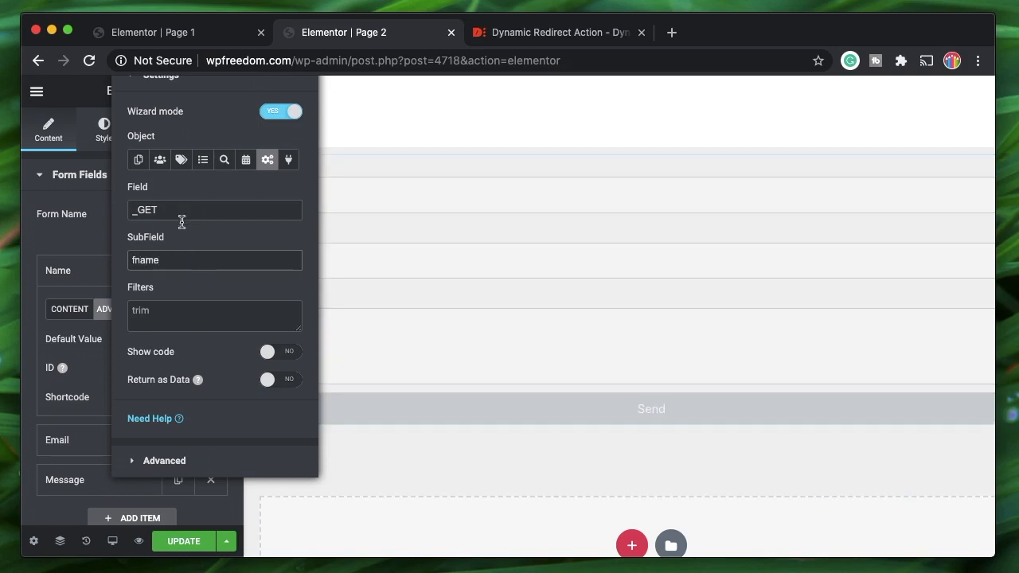
left_click(84, 268)
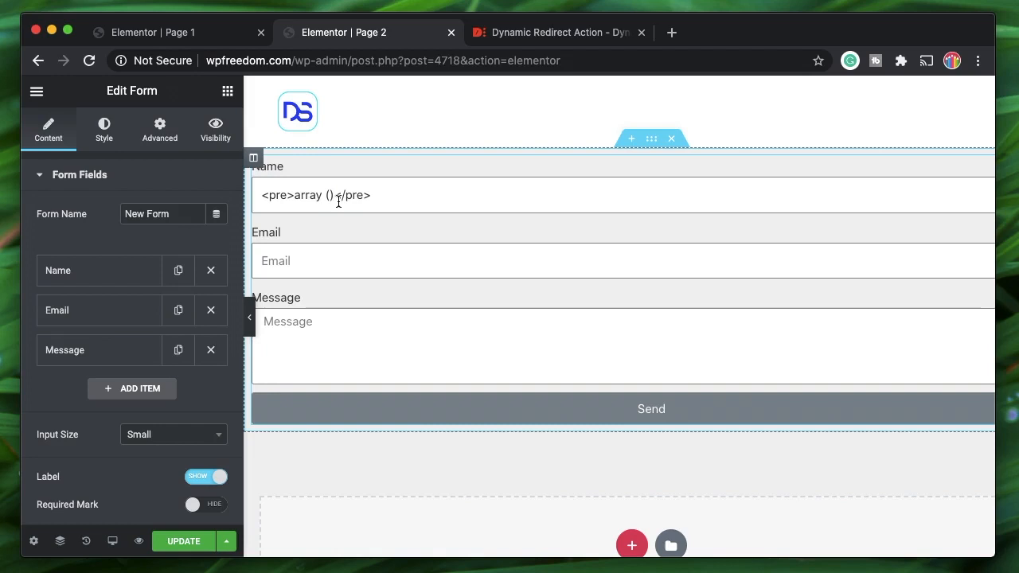
- Enter 'Your name here' as the Fallback in the Name token's Advanced settings
left_click(116, 278)
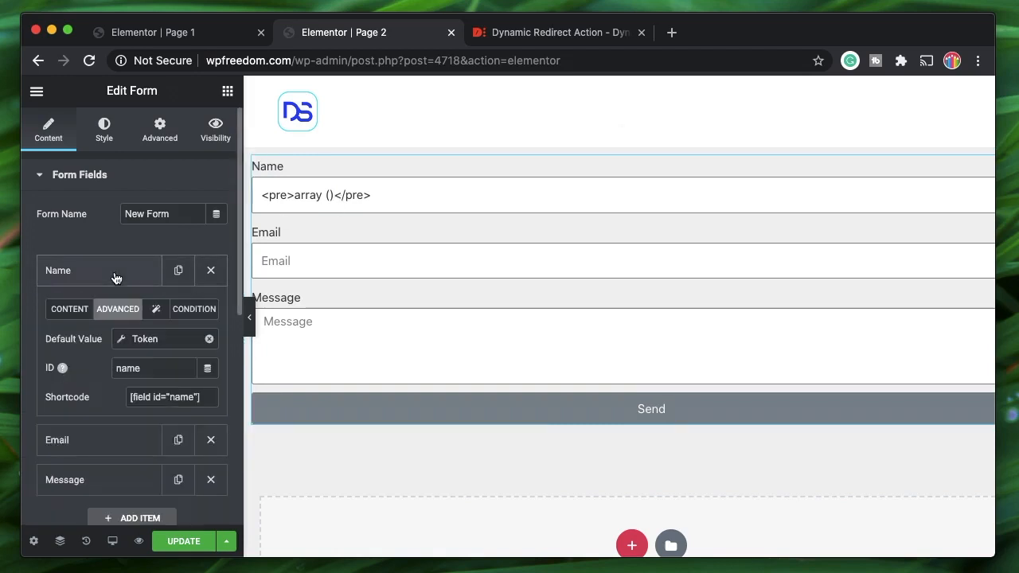
left_click(149, 340)
left_click(199, 309)
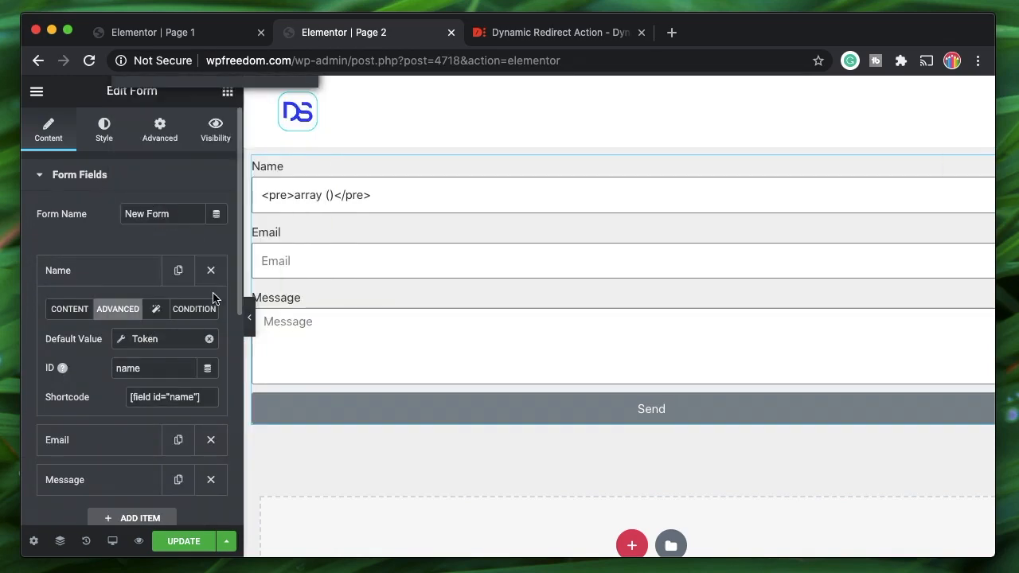
left_click(142, 338)
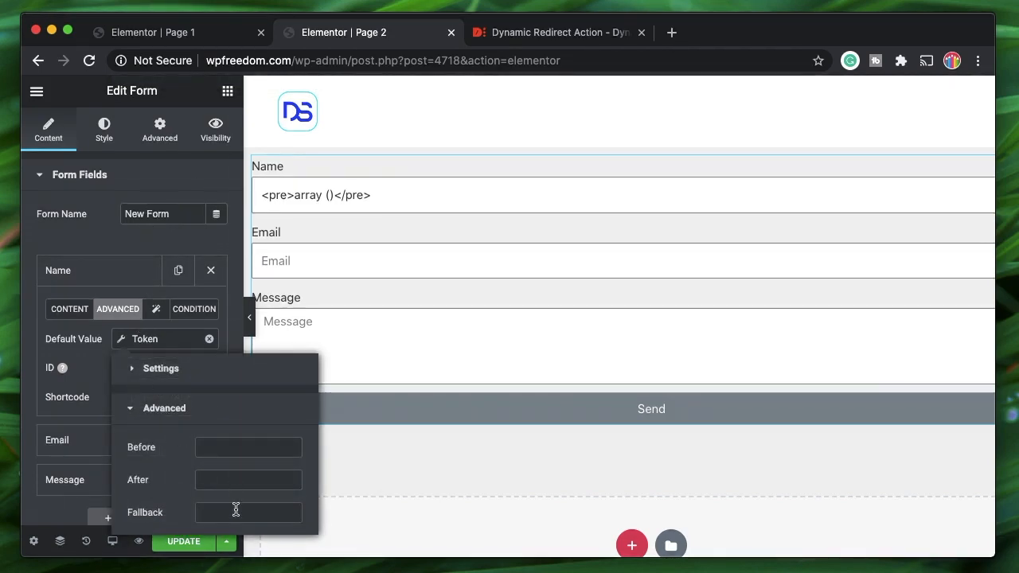
left_click(237, 512)
type("Your name here")
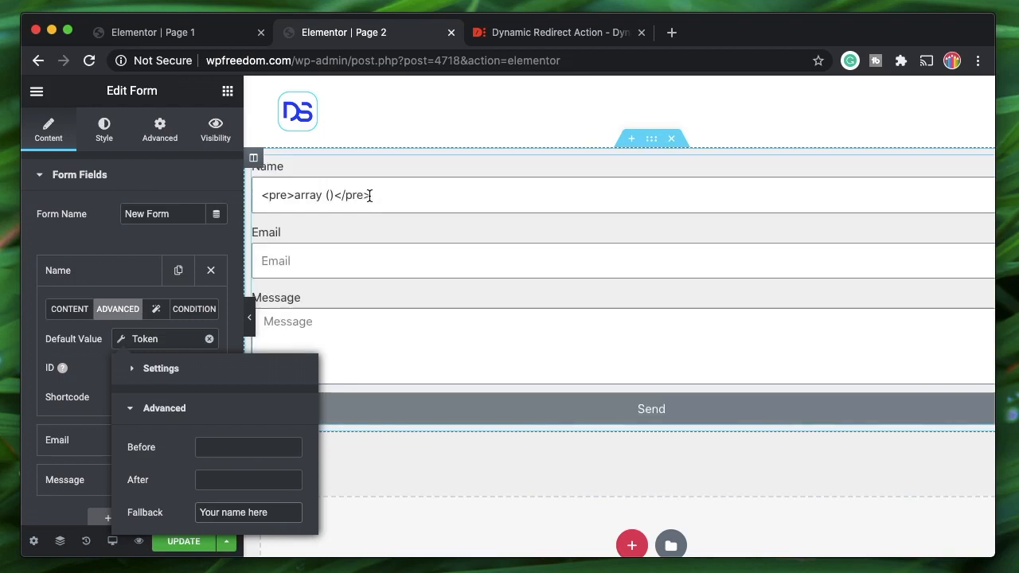
left_click(166, 386)
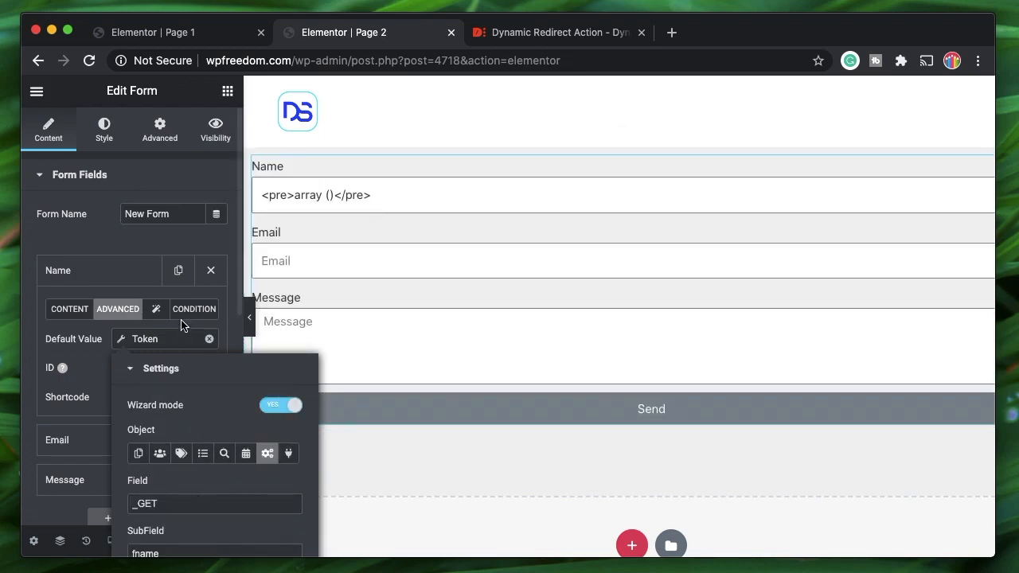
left_click(115, 275)
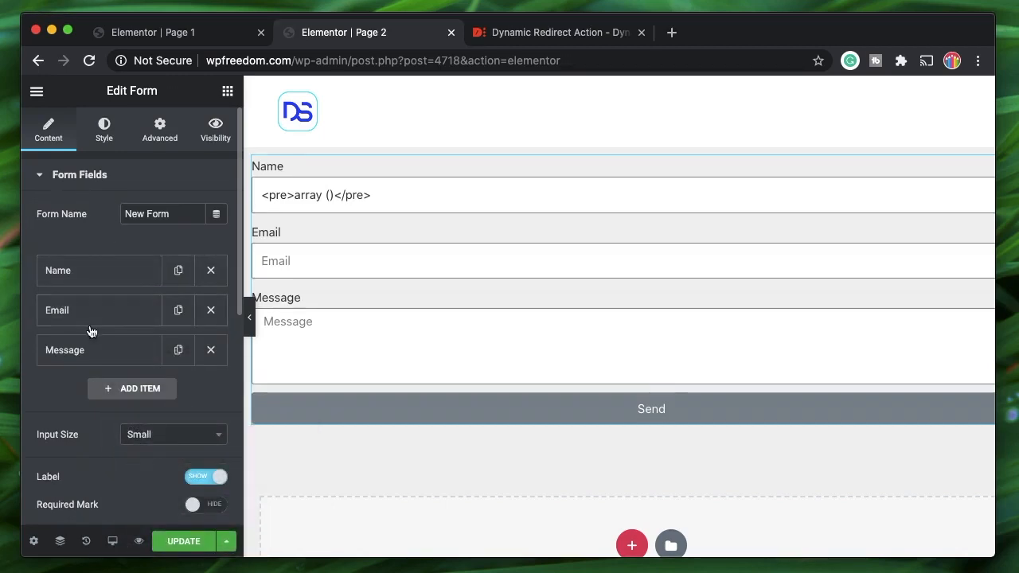
- Set the Email field's Default Value to the Token dynamic tag
left_click(117, 313)
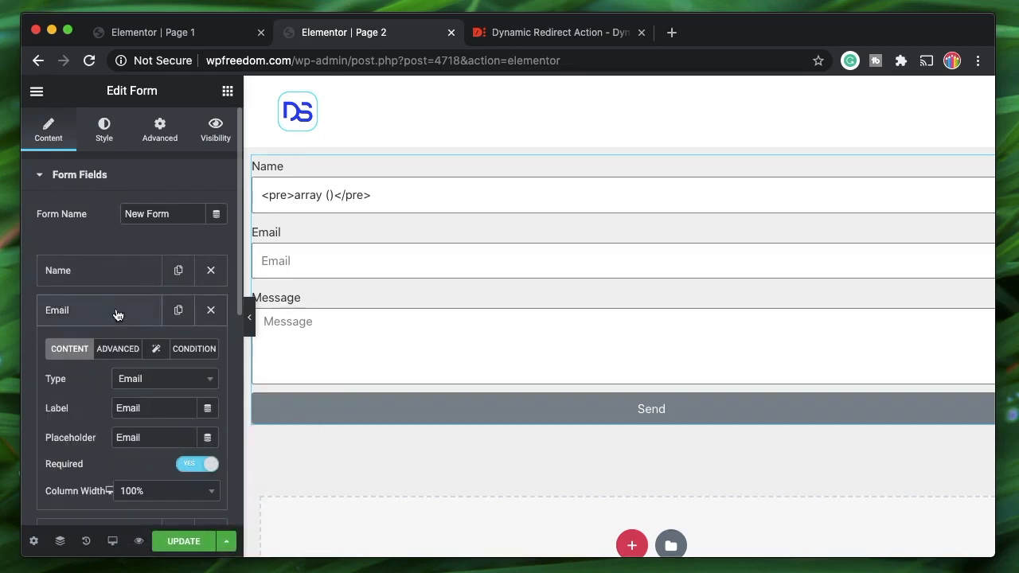
left_click(116, 357)
scroll(115, 350, "down", 2)
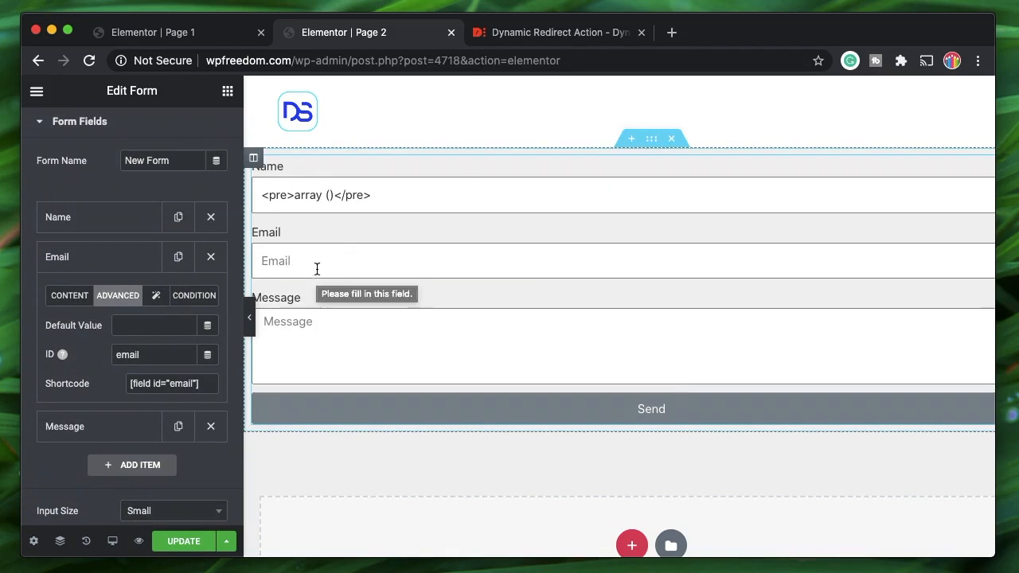
left_click(207, 325)
scroll(268, 225, "down", 5)
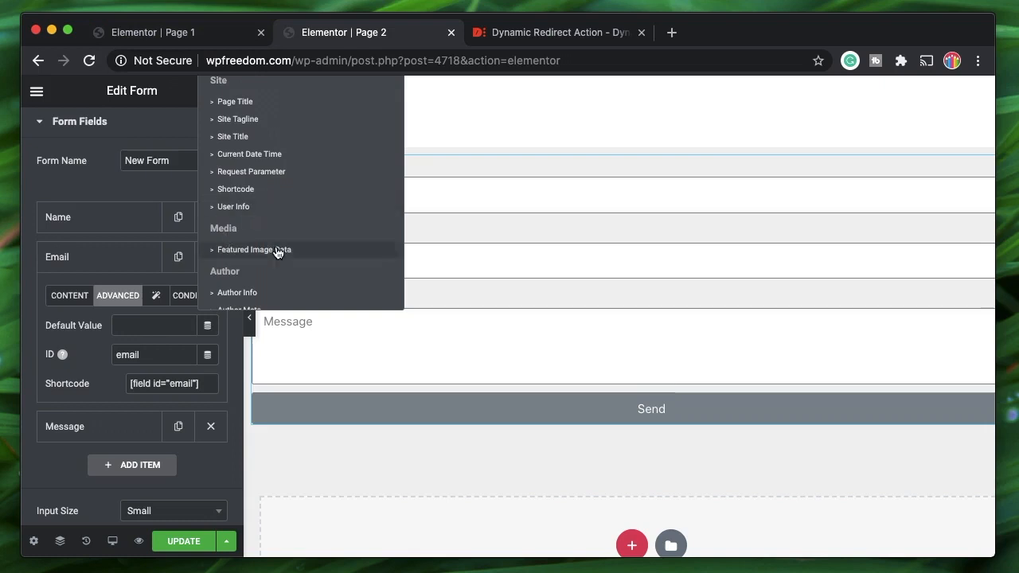
scroll(275, 251, "down", 4)
left_click(227, 296)
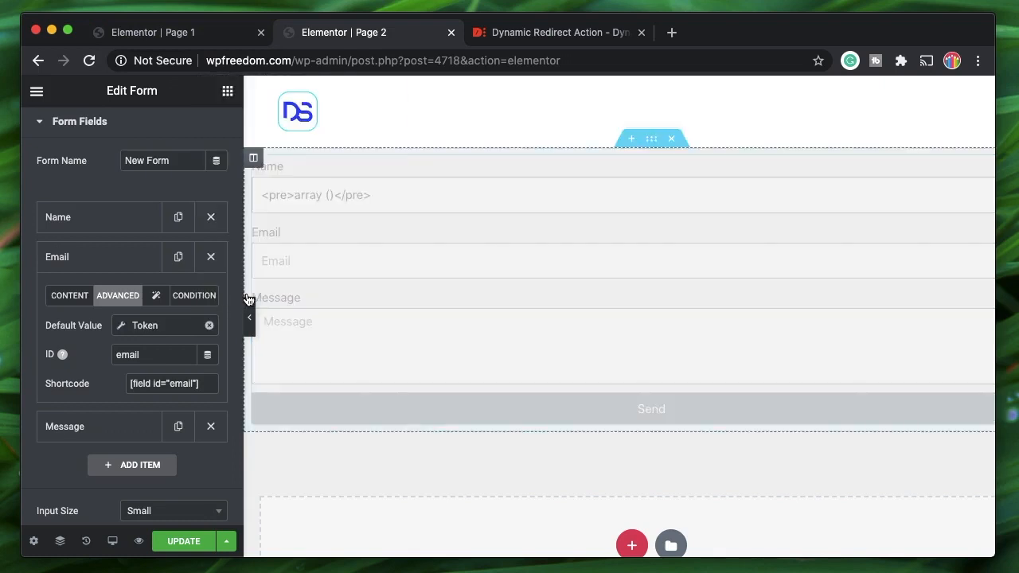
- Turn on Wizard mode for the Email token, choosing System and Field _GET
left_click(144, 324)
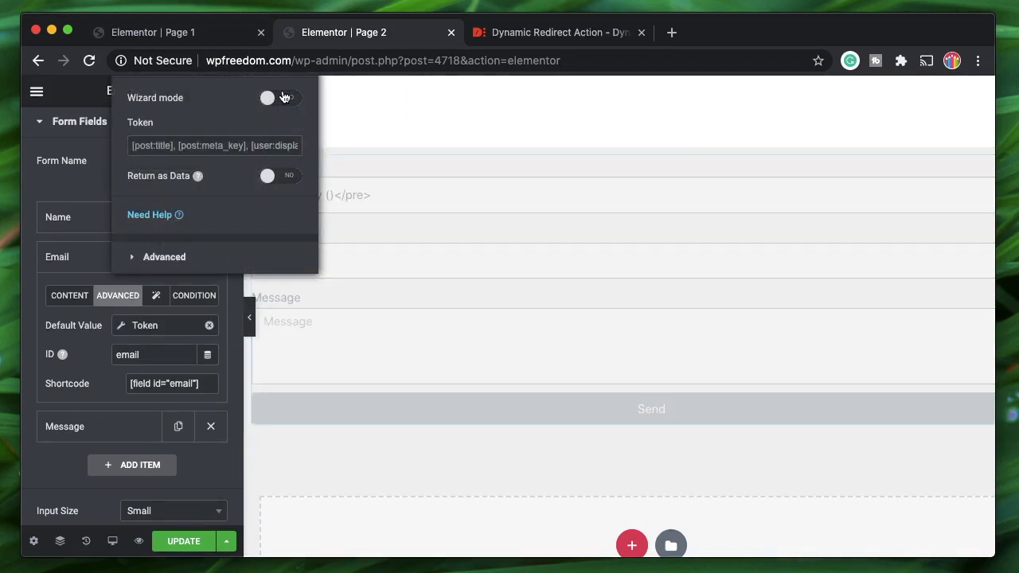
left_click(283, 97)
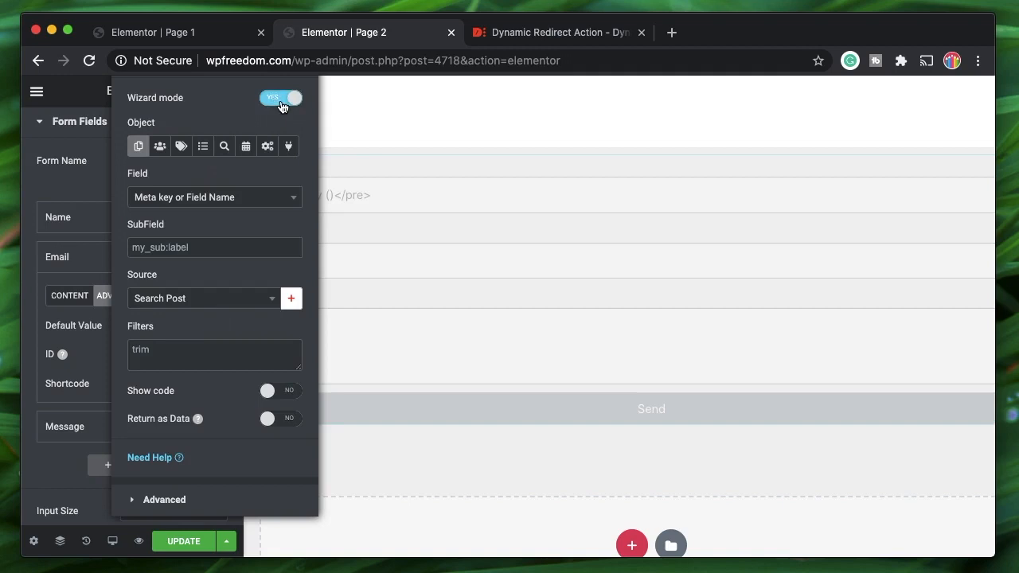
left_click(267, 147)
left_click(190, 196)
type("_GET")
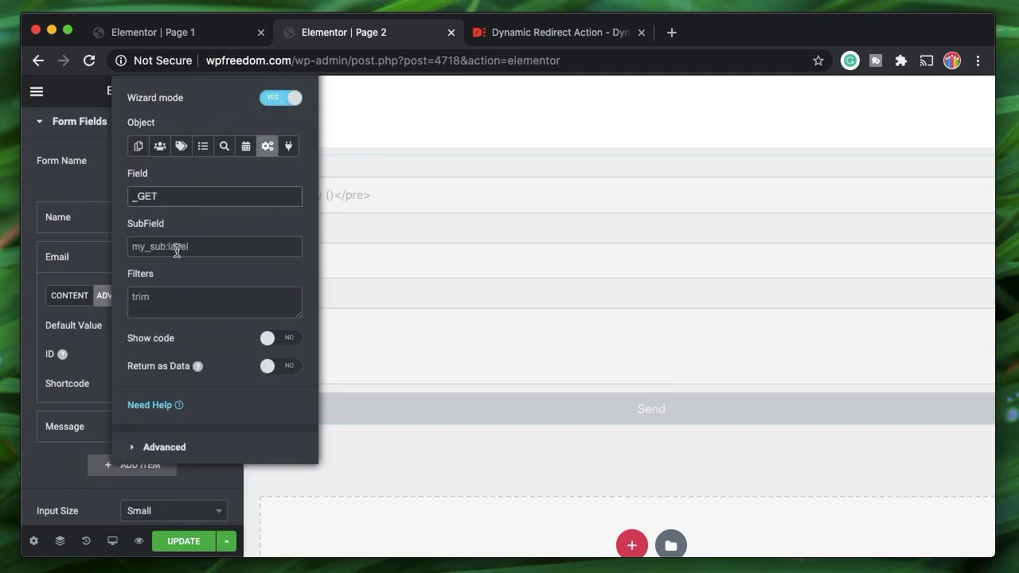
left_click(177, 247)
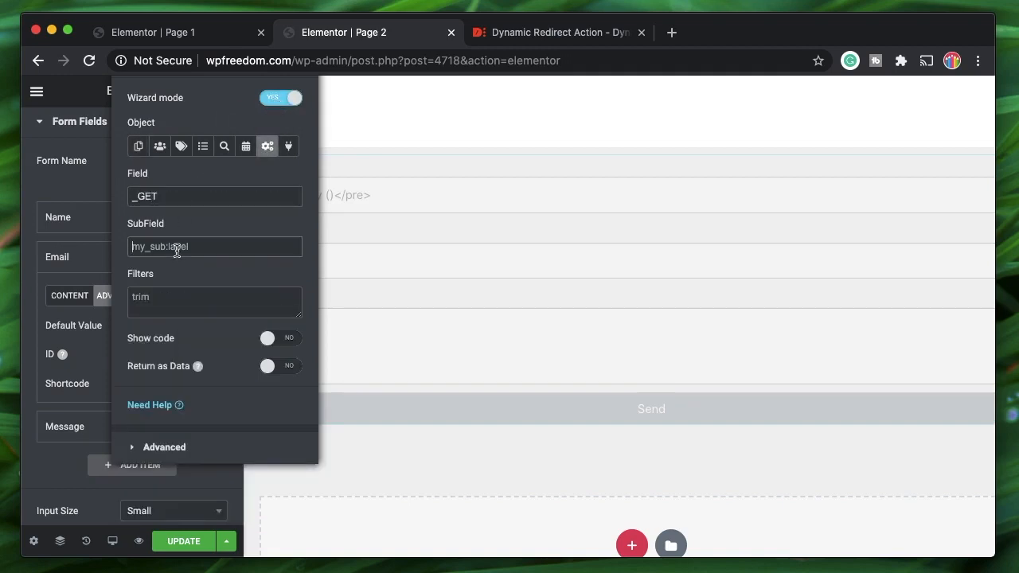
- Set the Email token's SubField to email and close its settings
type("email")
left_click(70, 248)
left_click(159, 32)
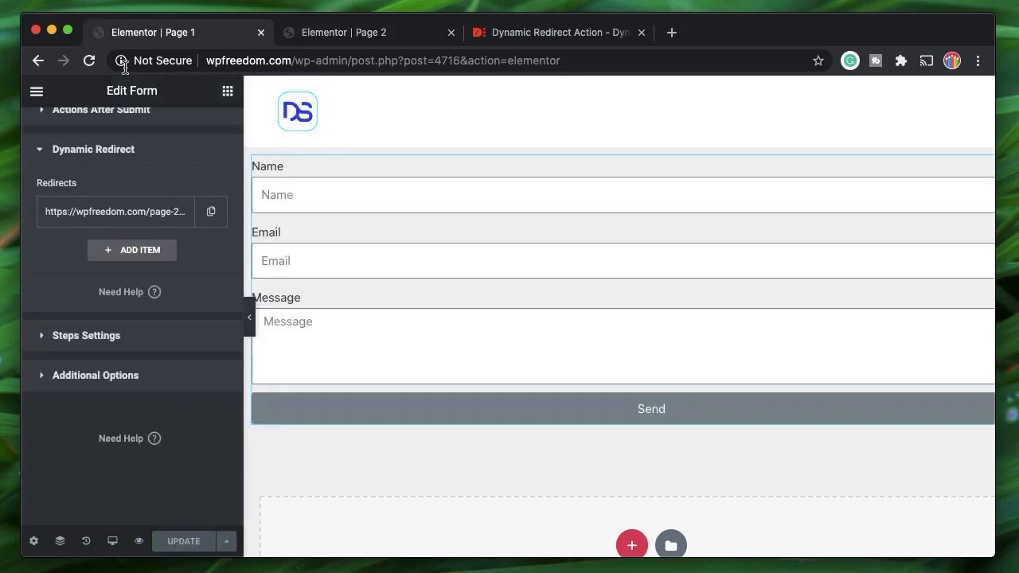
- Confirm Page 1's Redirect To URL includes the email parameter, then go back to Page 2
left_click(107, 210)
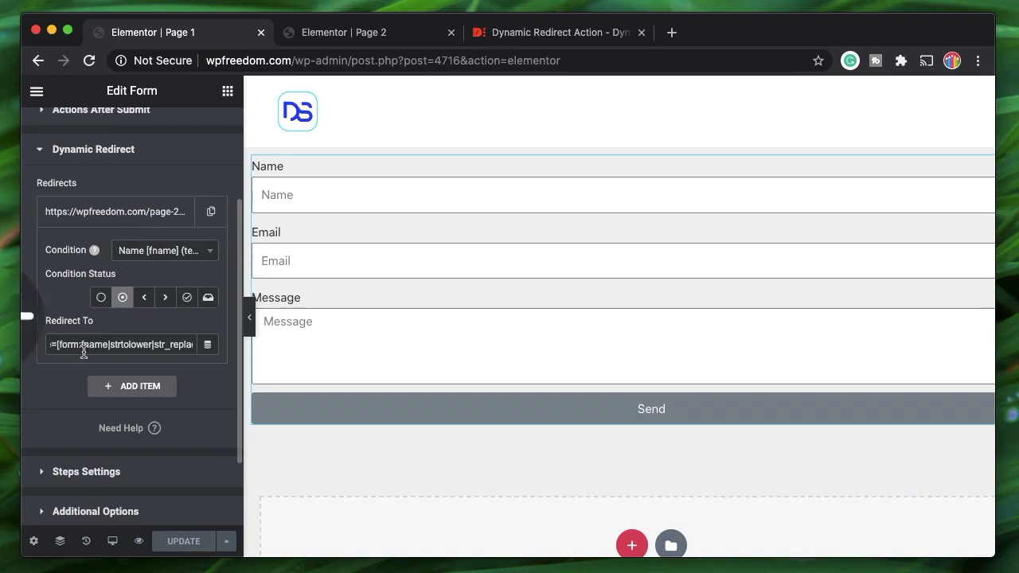
left_click(107, 342)
scroll(107, 342, "right", 1)
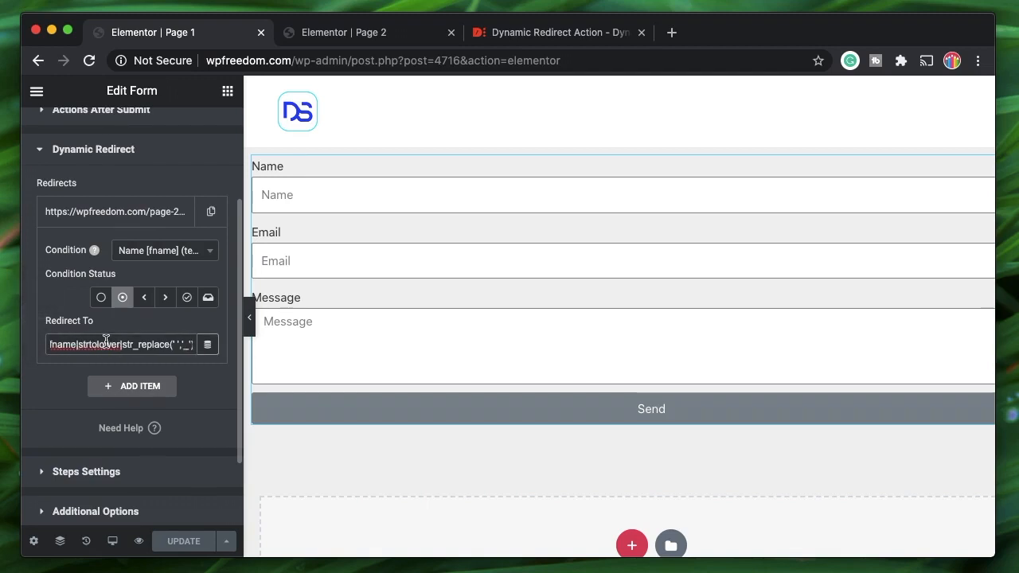
scroll(107, 342, "left", 2)
scroll(107, 346, "up", 1)
scroll(71, 370, "left", 2)
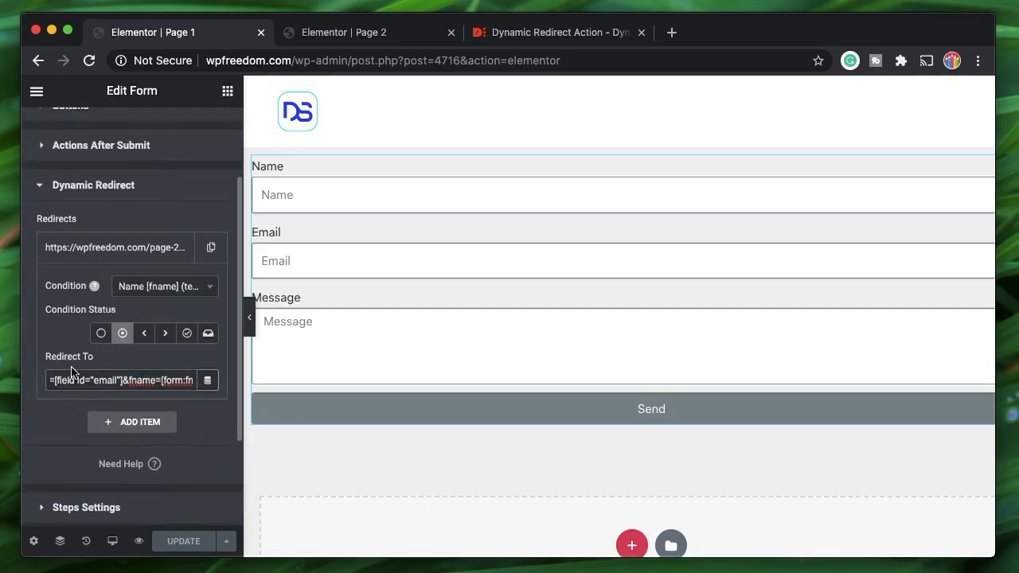
scroll(71, 371, "up", 1)
double_click(70, 389)
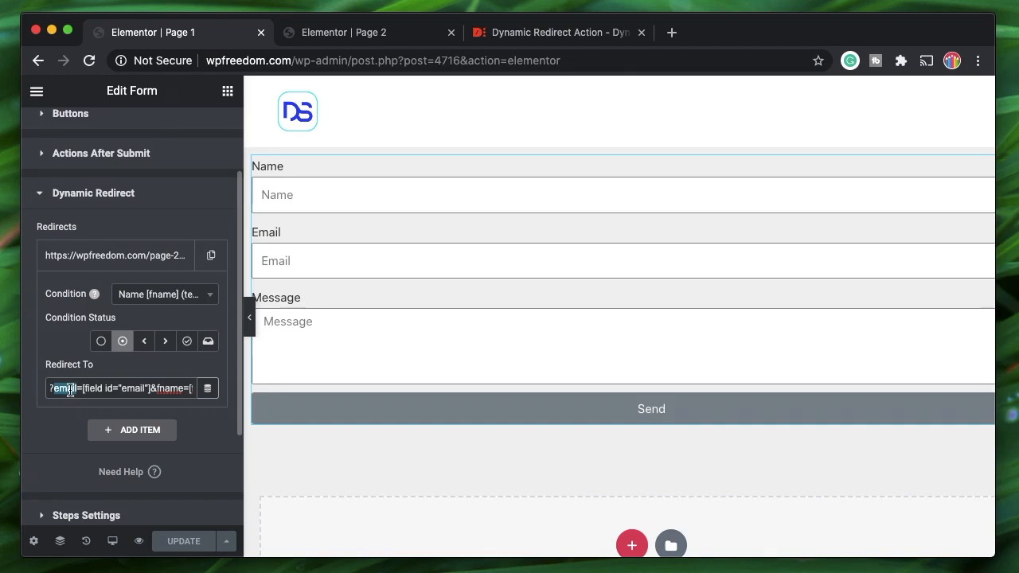
left_click(348, 35)
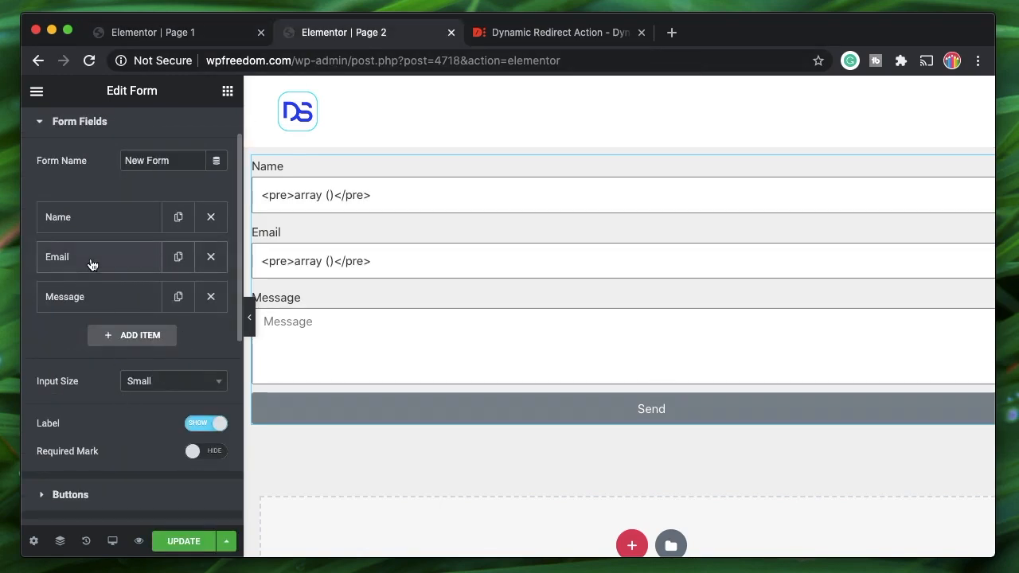
- Give the Email token the fallback text 'Your email here'
left_click(93, 263)
left_click(172, 329)
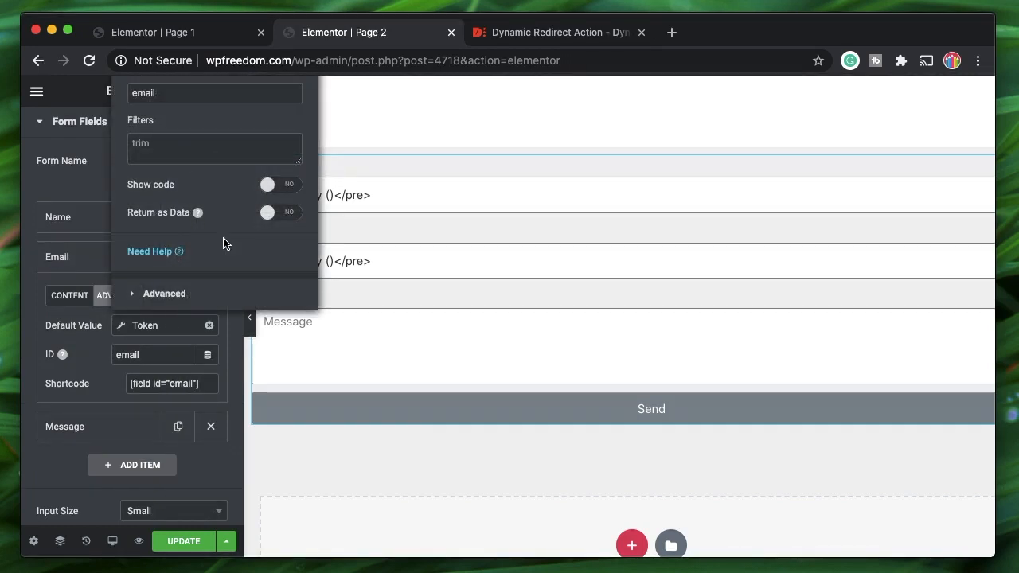
left_click(206, 289)
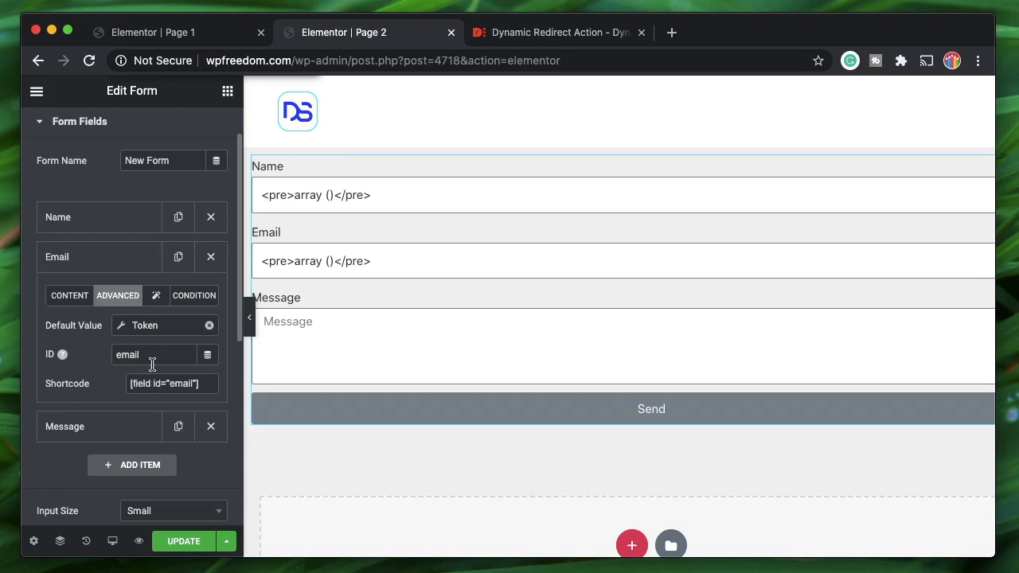
left_click(148, 326)
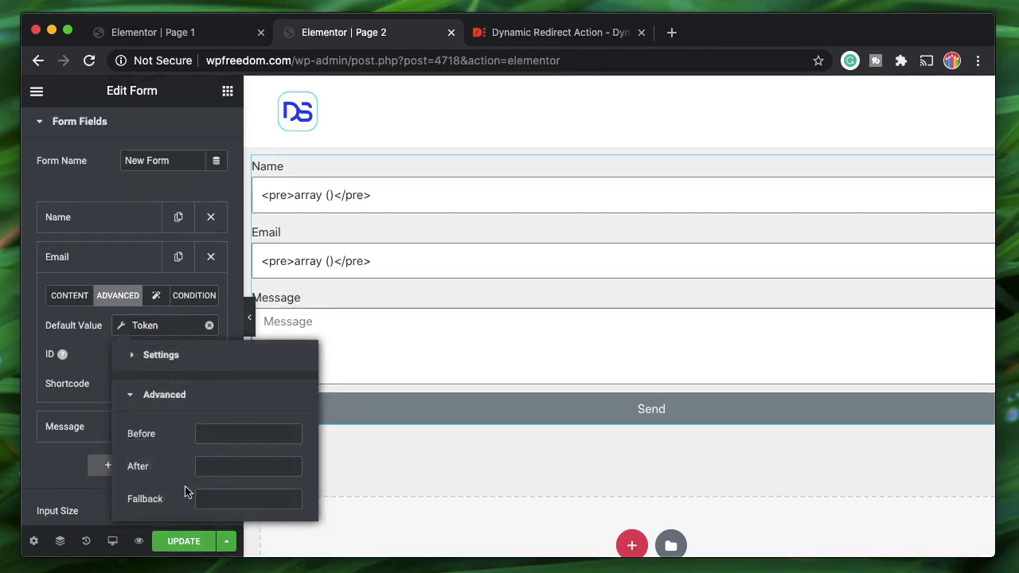
left_click(223, 494)
type("Your email her")
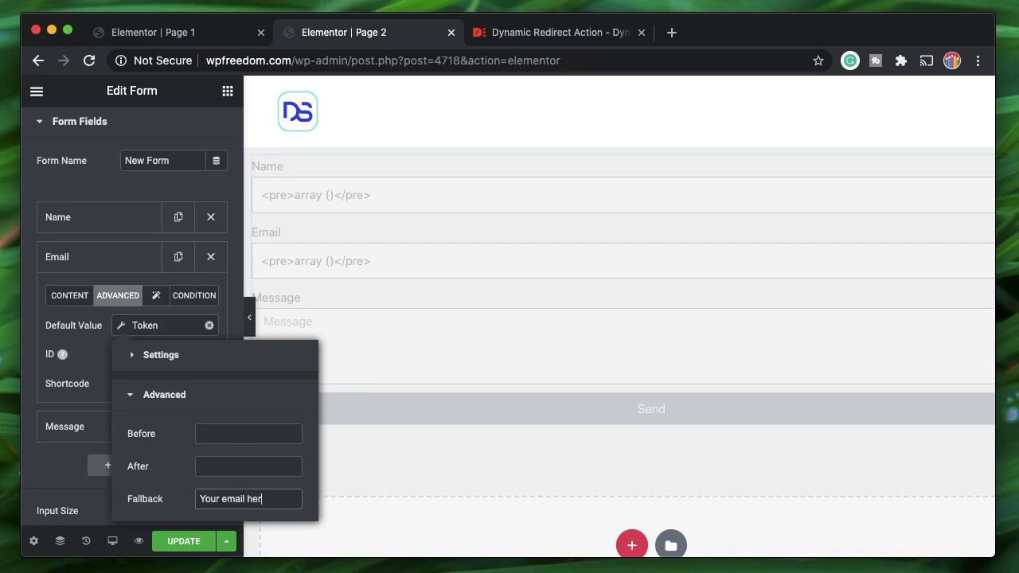
left_click(87, 266)
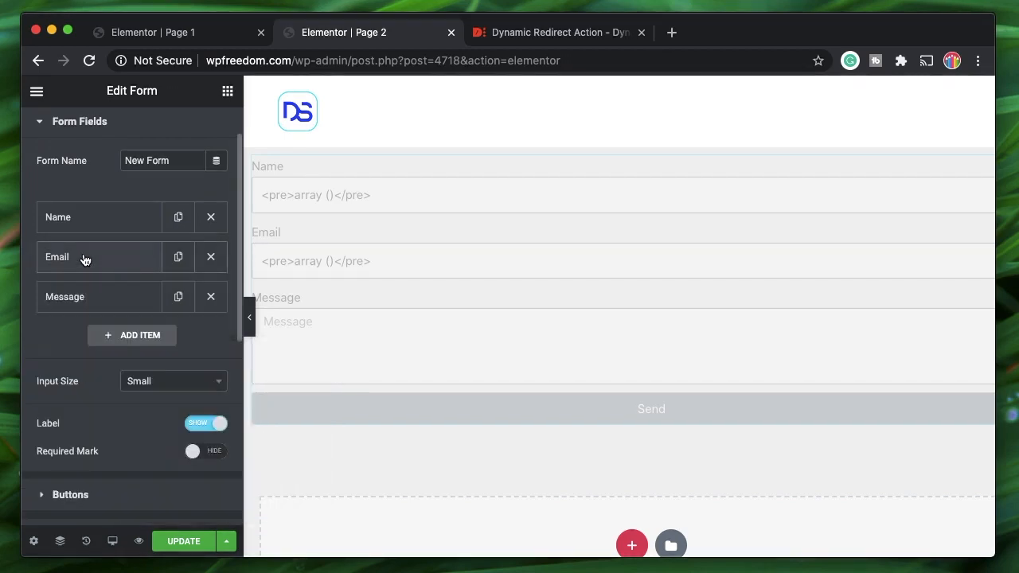
- Update Page 2 and open the Dashboard through the finder search
left_click(183, 541)
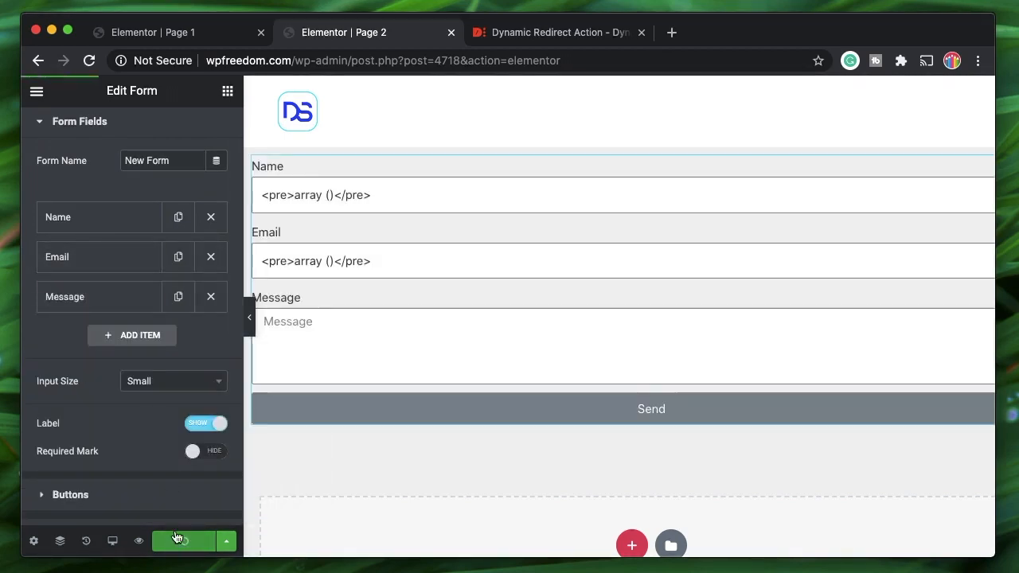
key("super+e")
type("das")
left_click(746, 185)
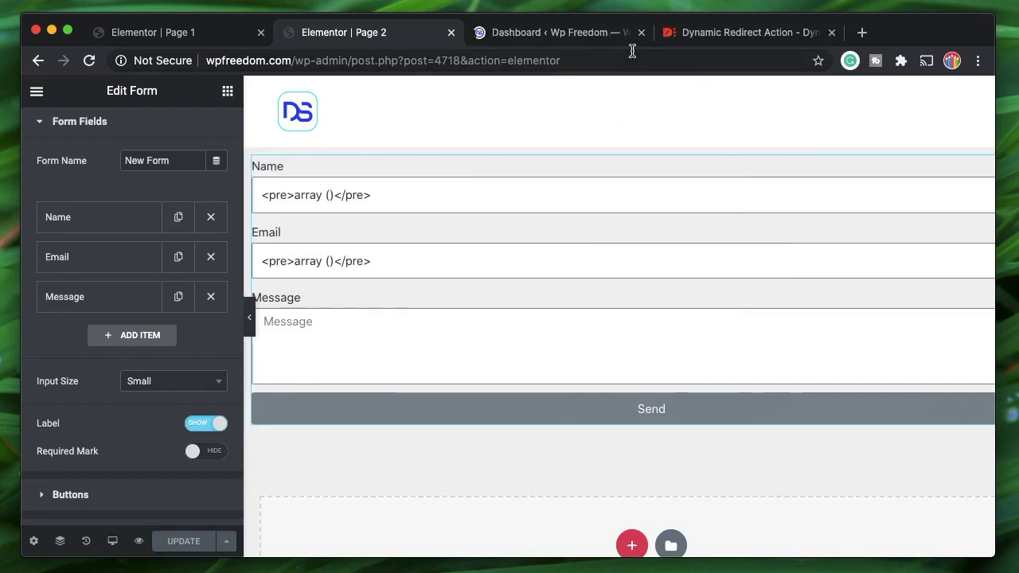
- Load the live page at wpfreedom.com/page-1 in the new tab
left_click(591, 36)
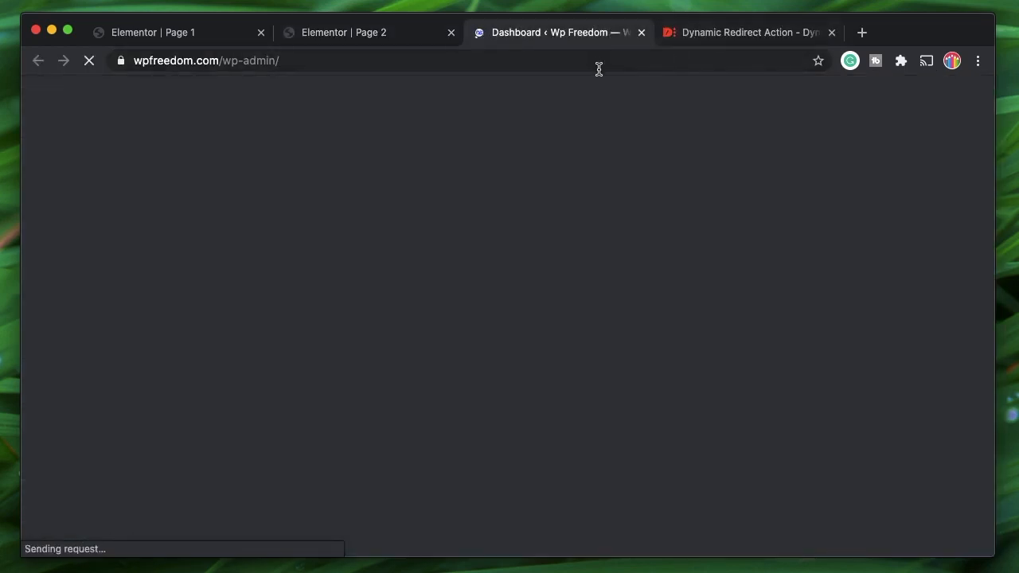
left_click(595, 64)
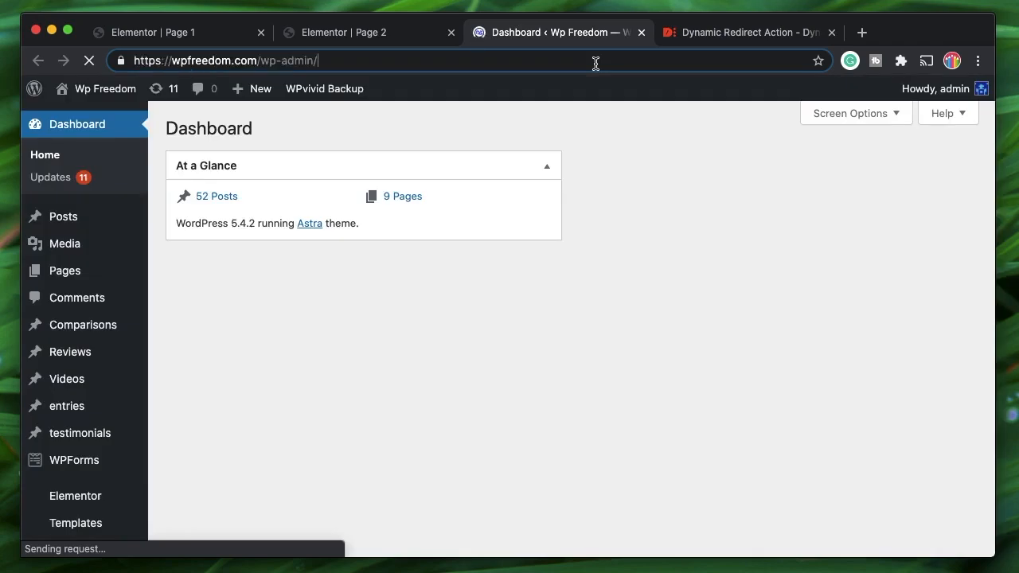
left_click(262, 63)
key("shift+super+Right")
type("page-1")
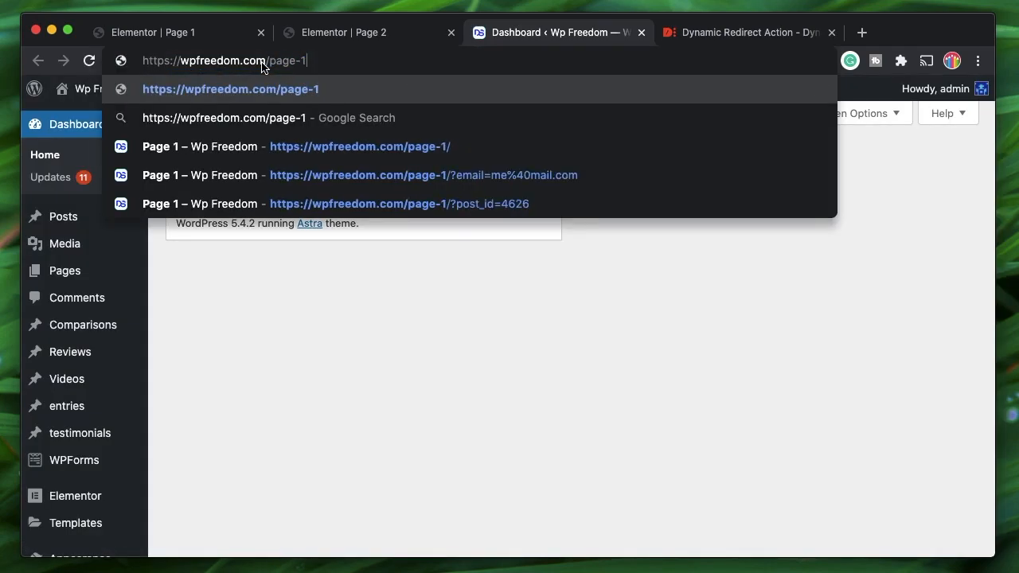
key("Return")
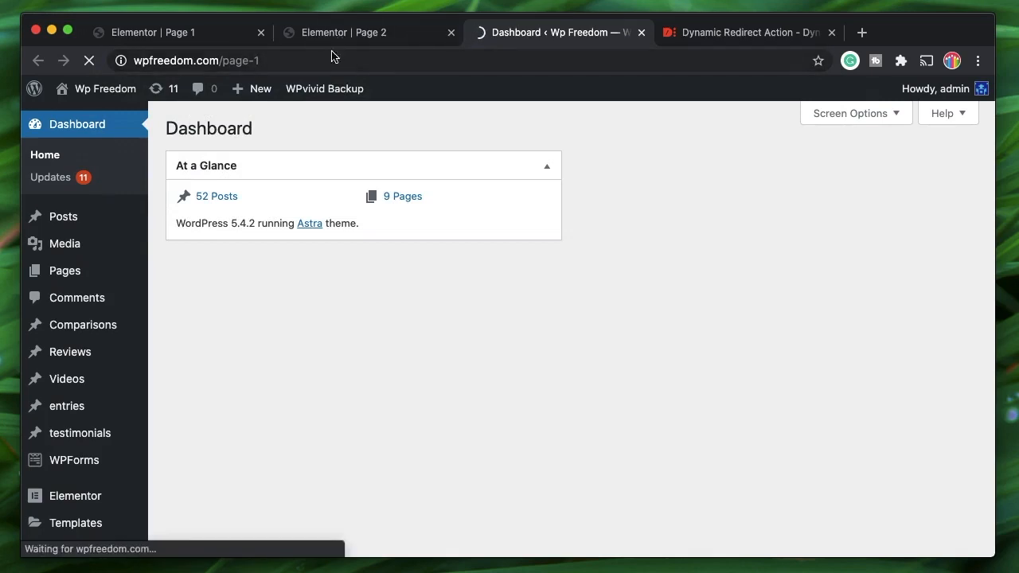
- Collapse Page 1's redirect rule, glance at both editors, and return to the live Page 1
left_click(190, 32)
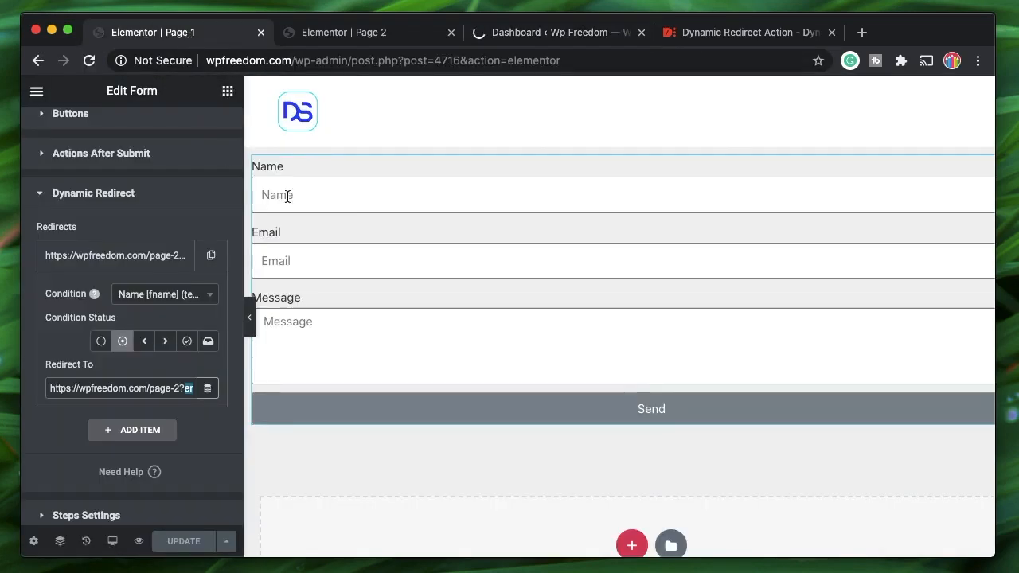
left_click(165, 255)
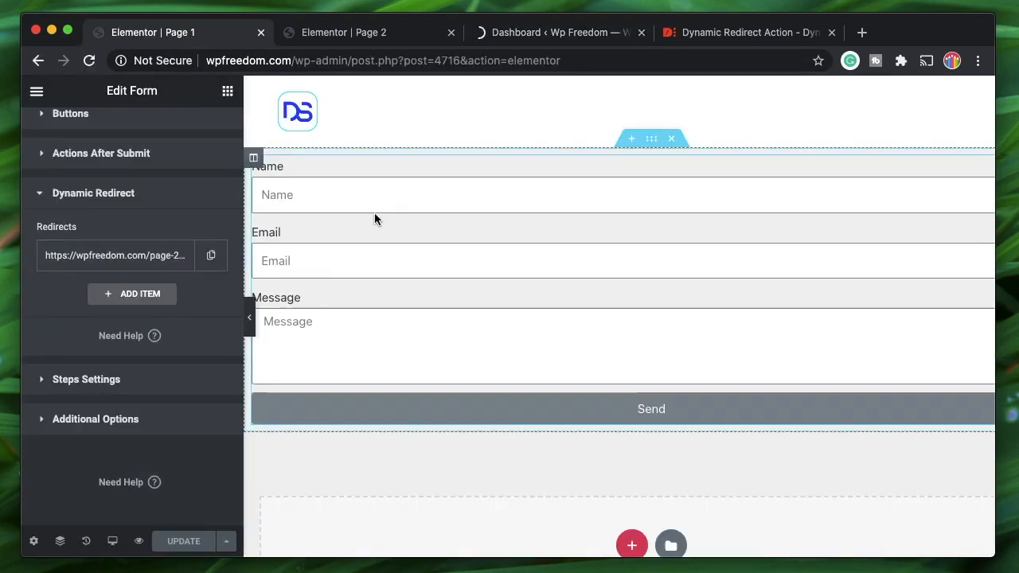
left_click(368, 33)
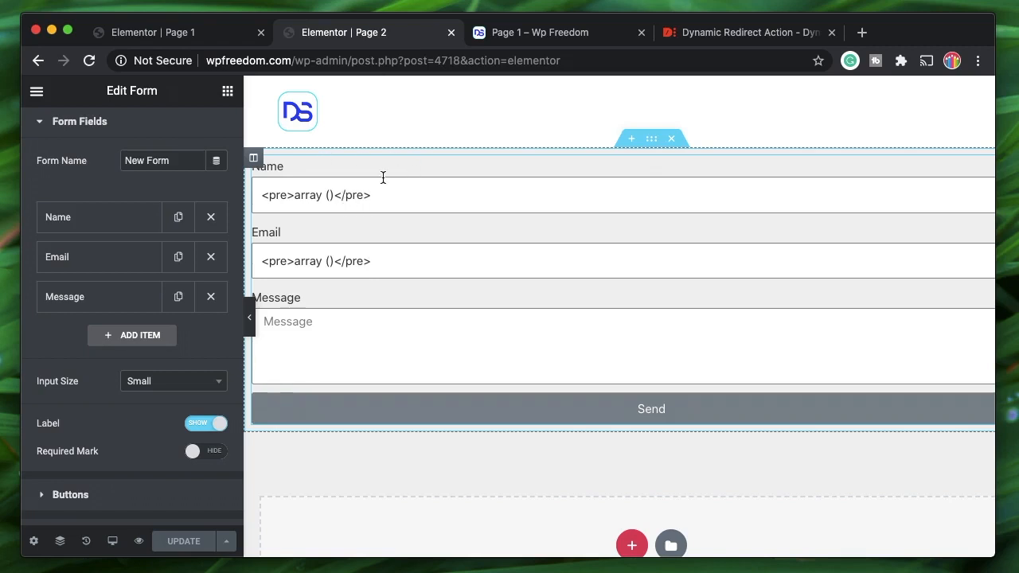
left_click(165, 33)
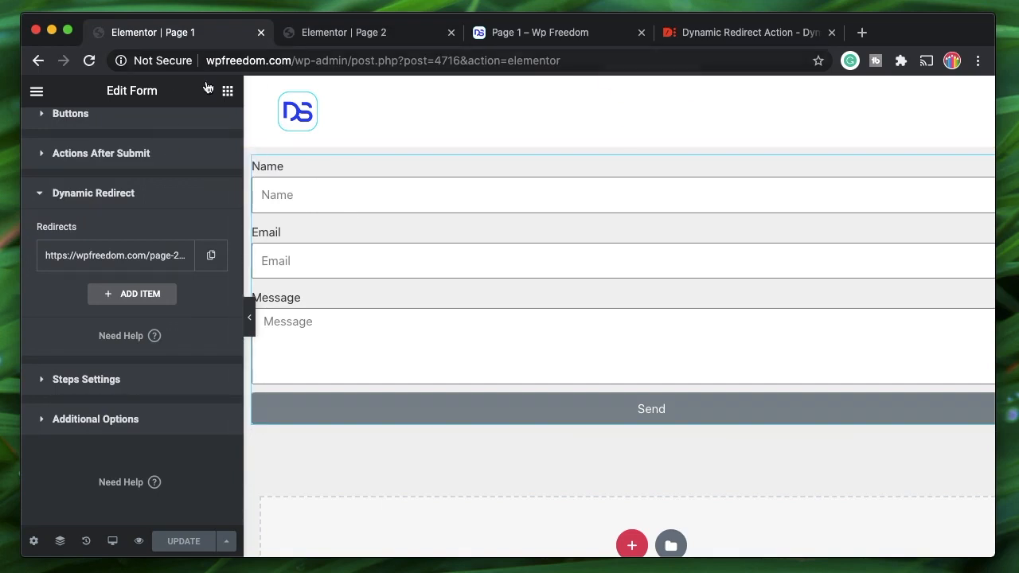
left_click(561, 38)
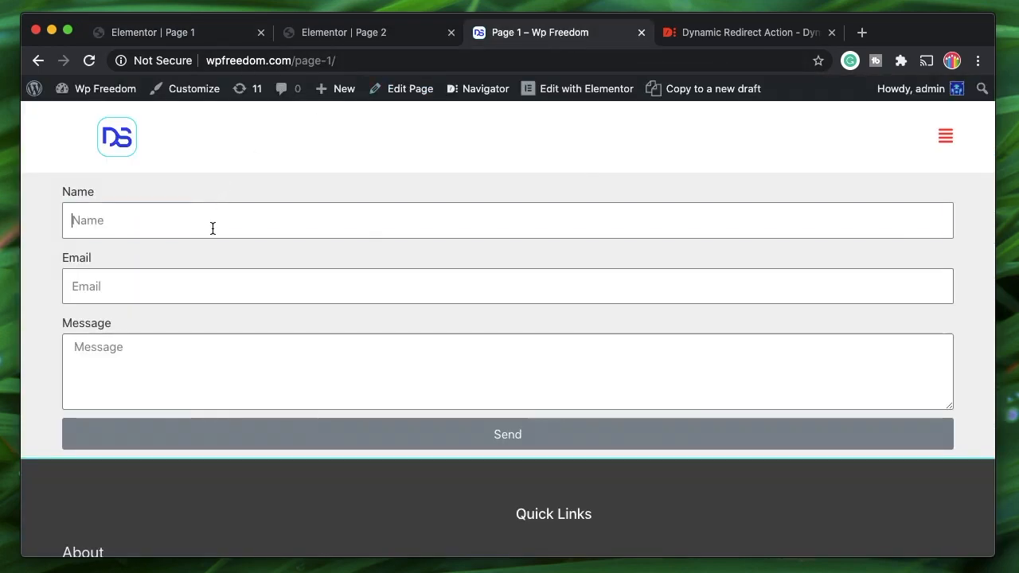
- Fill in a name, an e-mail address and 'my message is nice', then send the form
left_click(212, 223)
type("karthik")
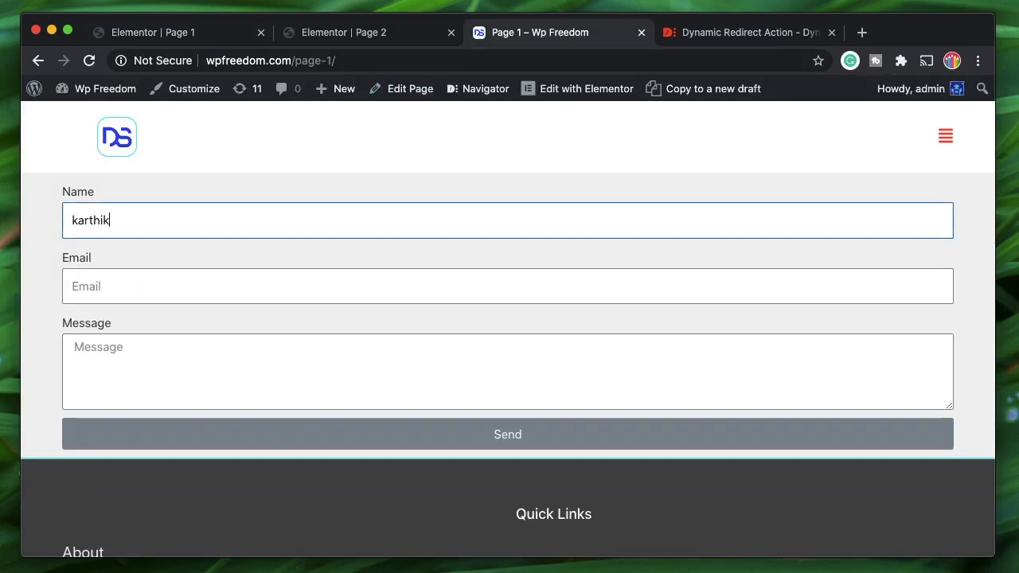
key("Tab")
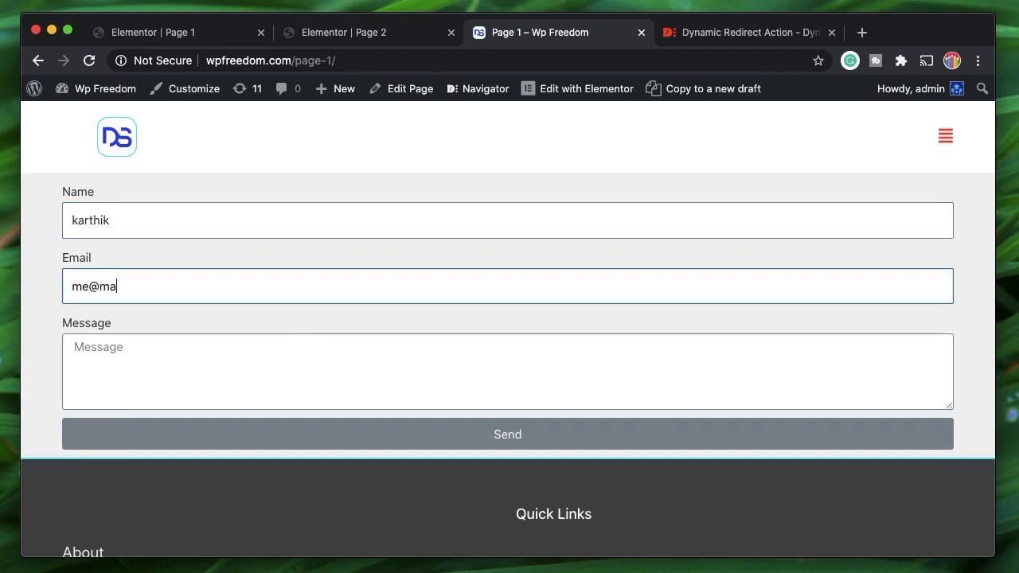
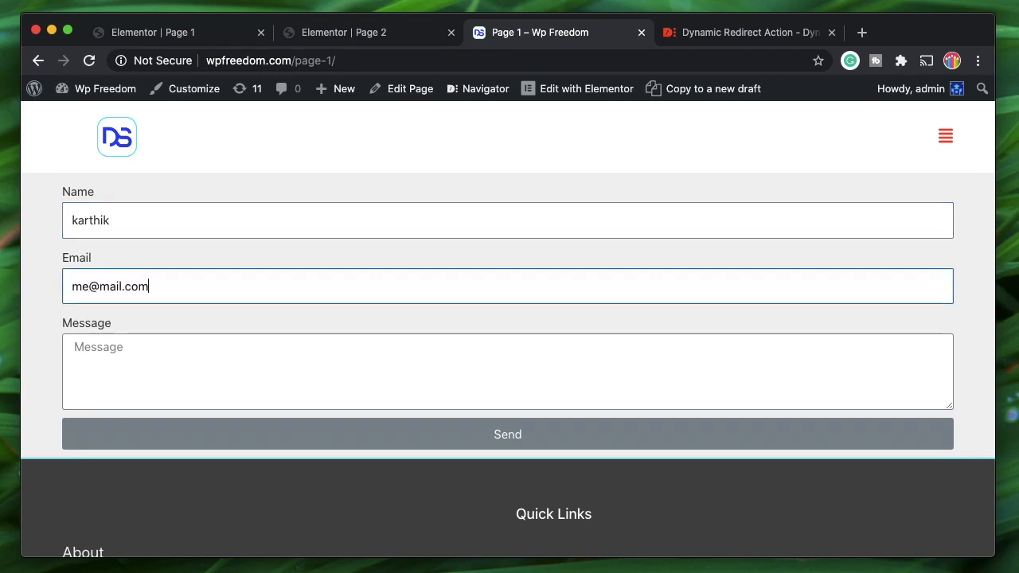
left_click(211, 348)
type("my messag")
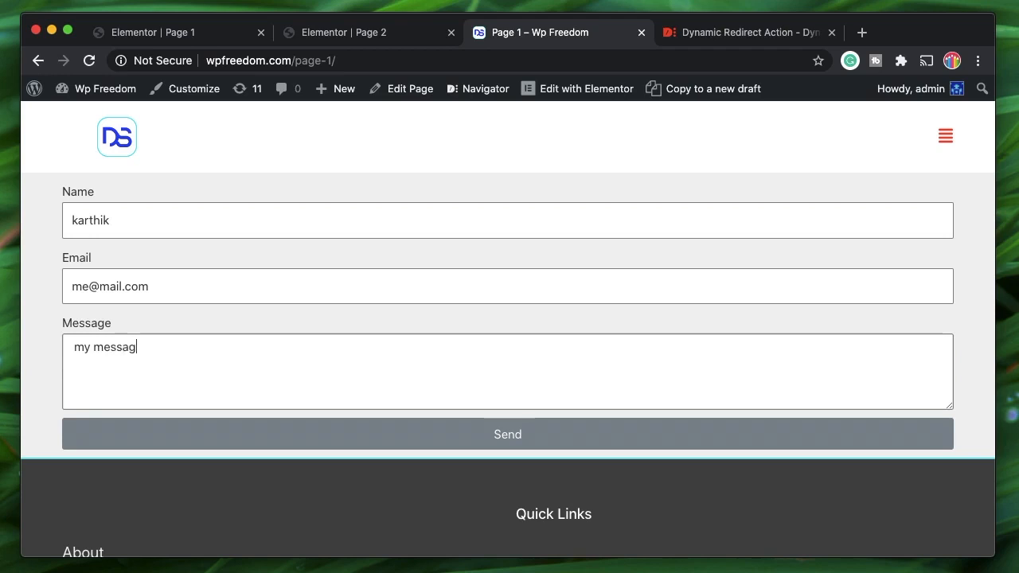
type("e is nice")
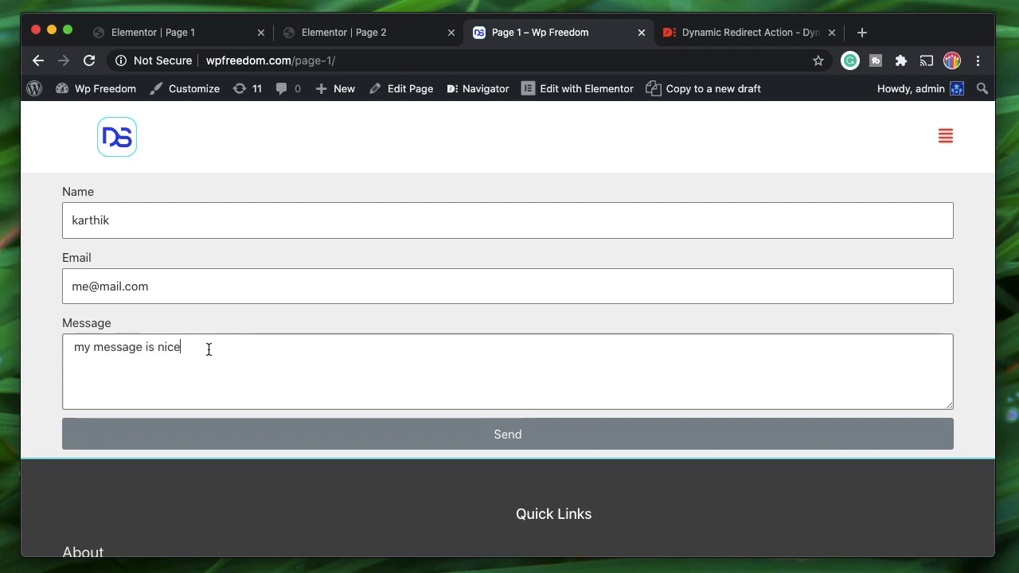
left_click(284, 429)
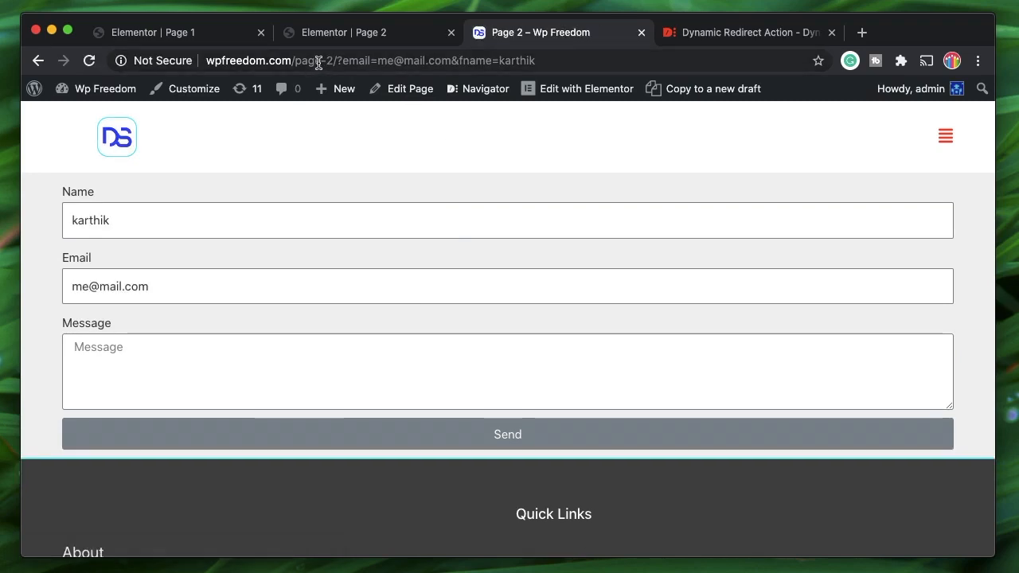
- Inspect the email and fname query parameters in Page 2's address
left_click(315, 61)
double_click(315, 61)
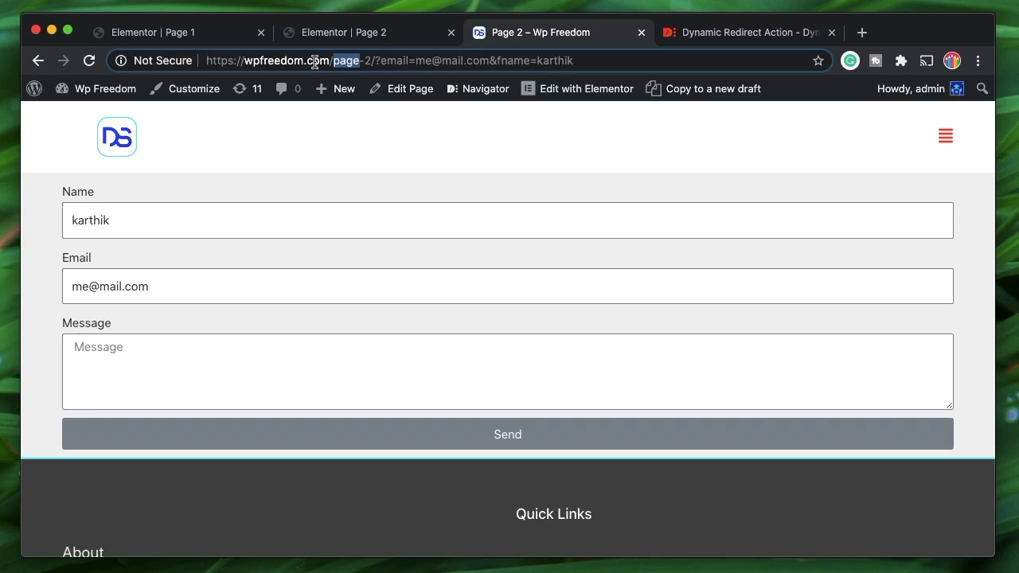
left_click(386, 59)
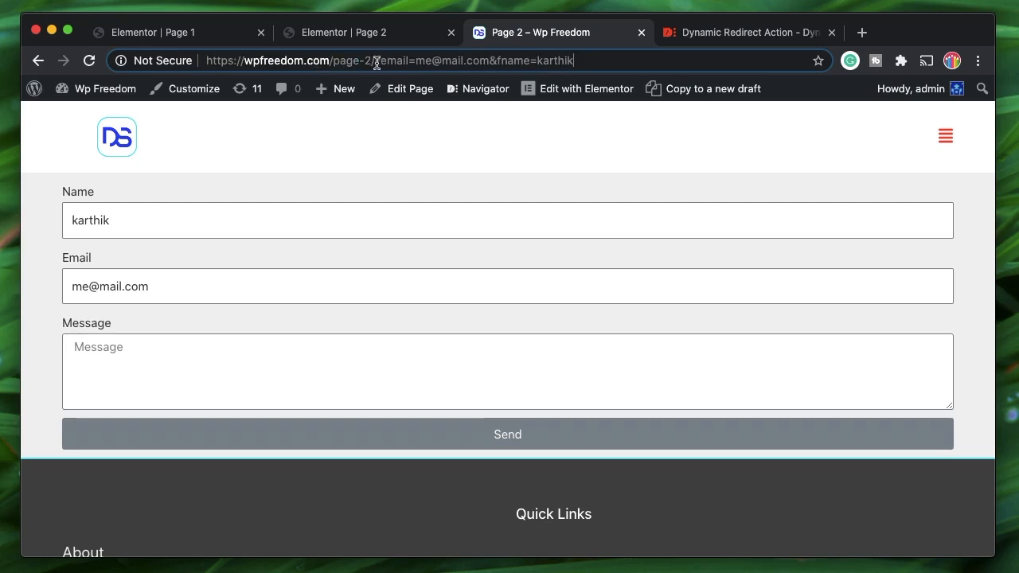
left_click_drag(380, 61, 580, 64)
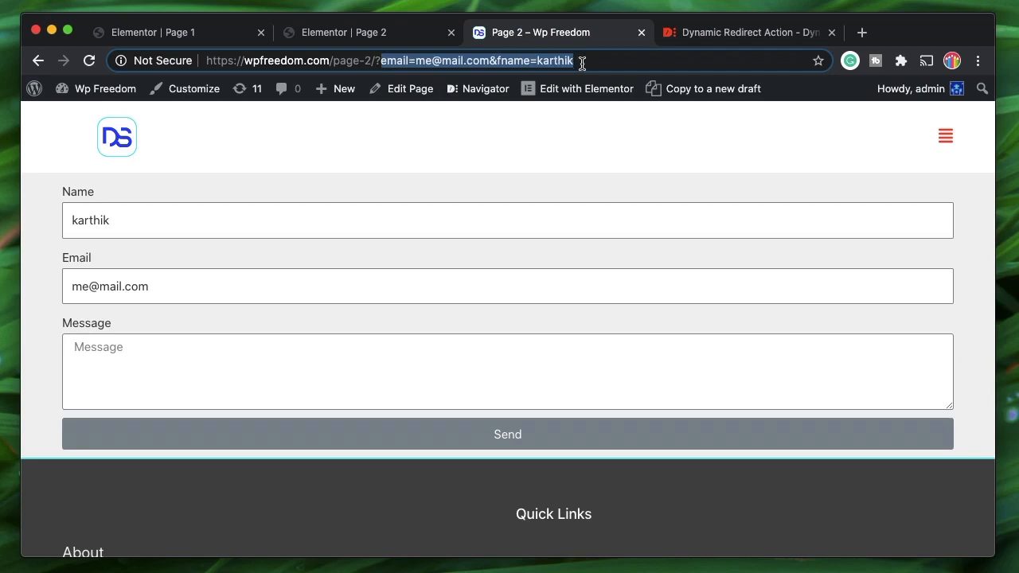
left_click(582, 64)
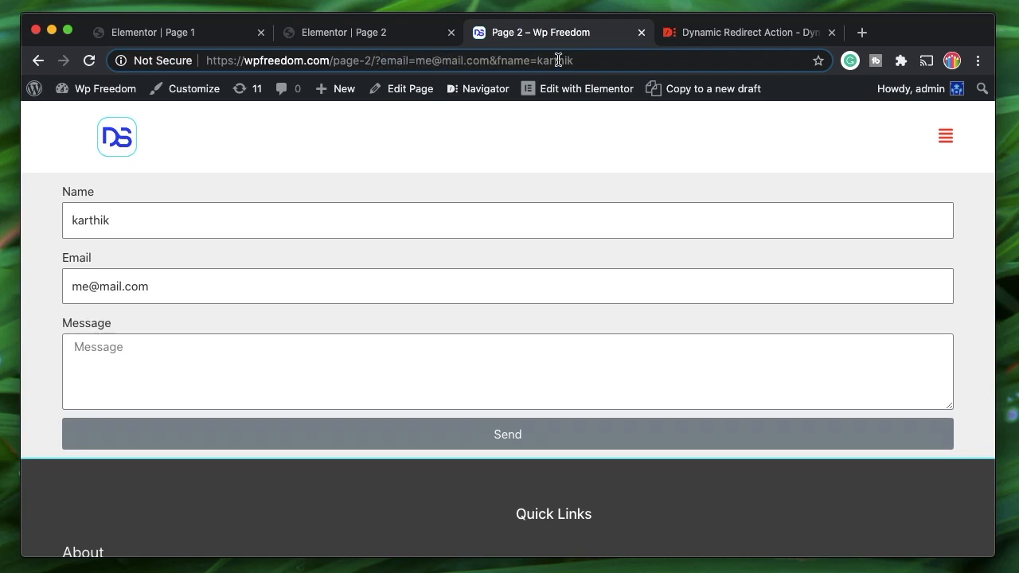
left_click(558, 61)
double_click(556, 61)
- Check the prefilled name in the Name field, then open a new blank tab
double_click(207, 220)
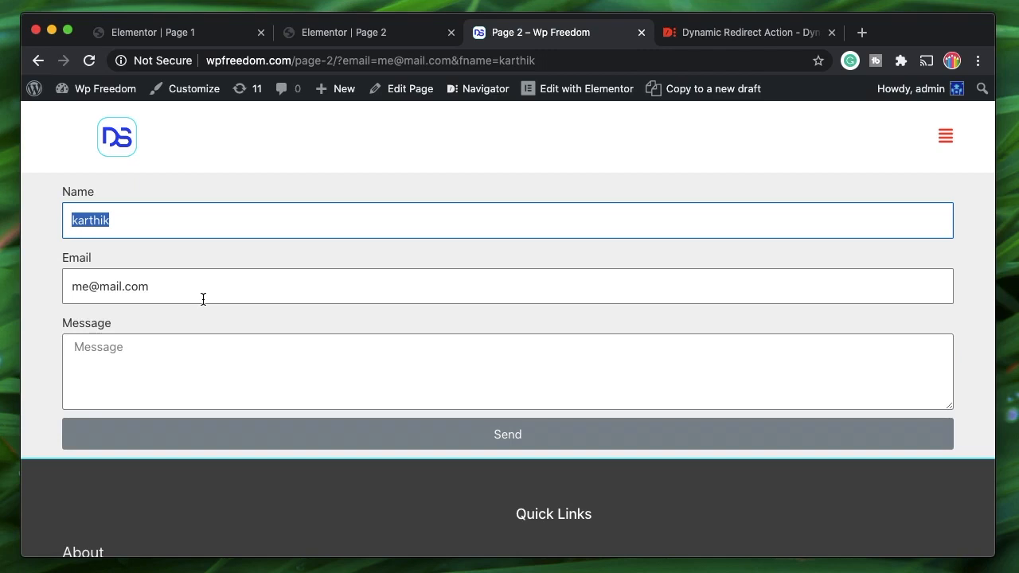
left_click(138, 219)
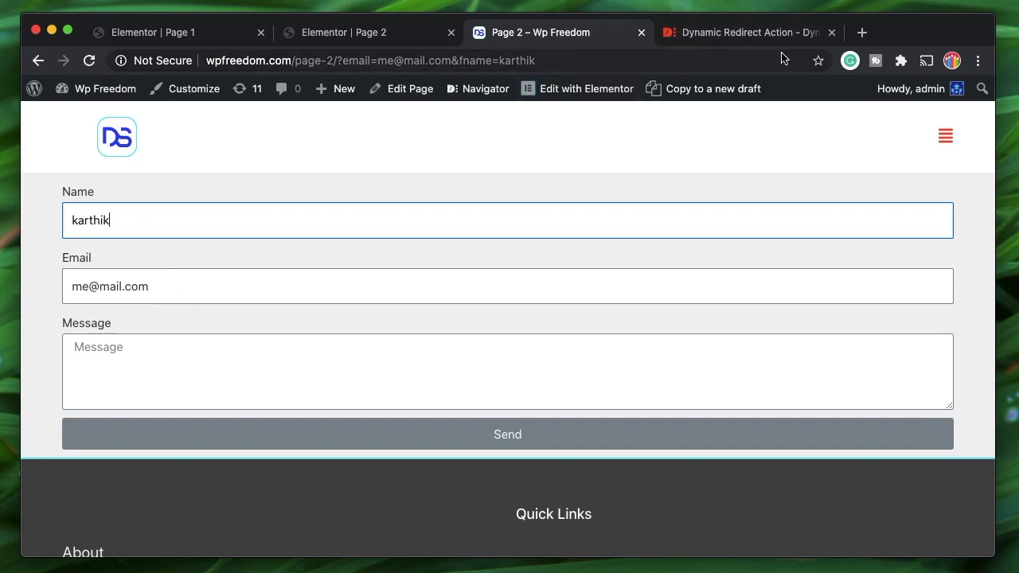
left_click(861, 34)
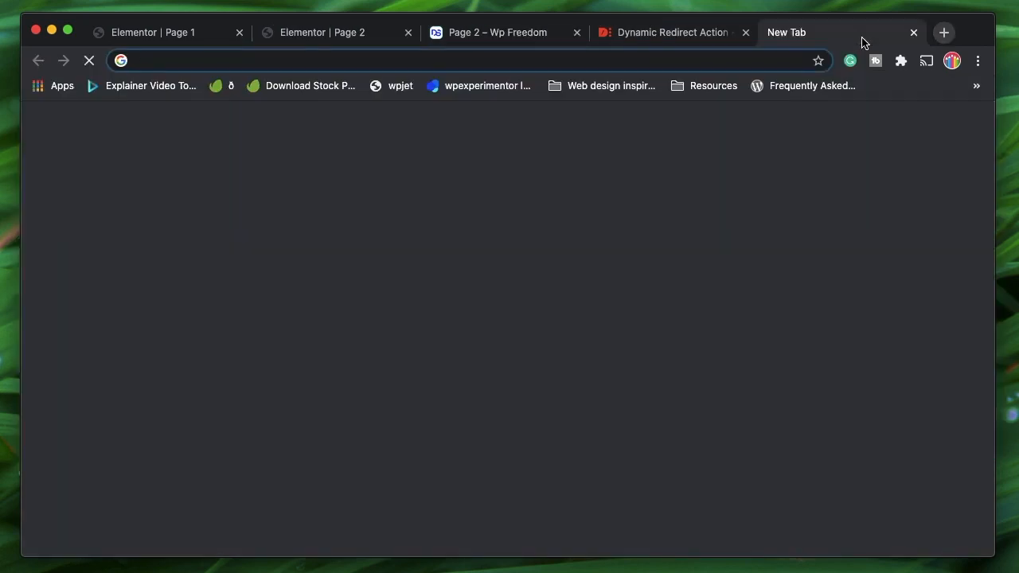
- Load wpfreedom.com/page-1 and submit its form with an e-mail address and the message 'sdcsdcsdc'
type("wpfreedom.com/pa")
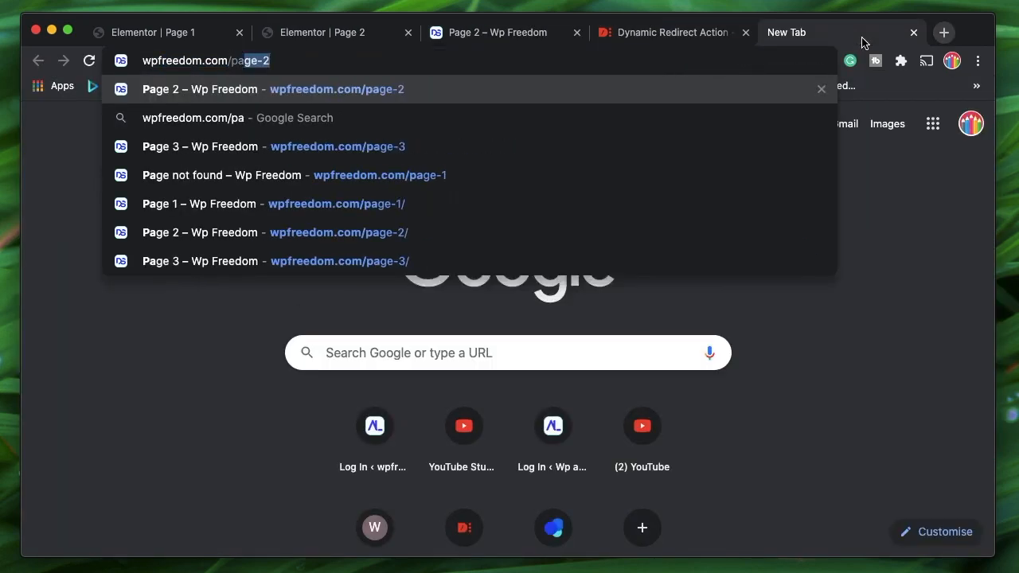
type("ge-")
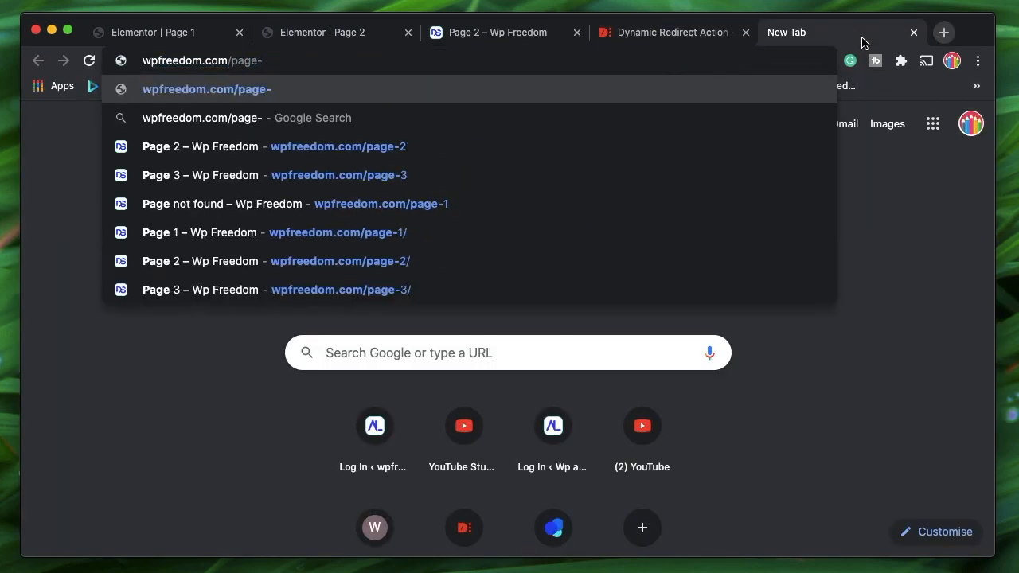
type("1")
key("Return")
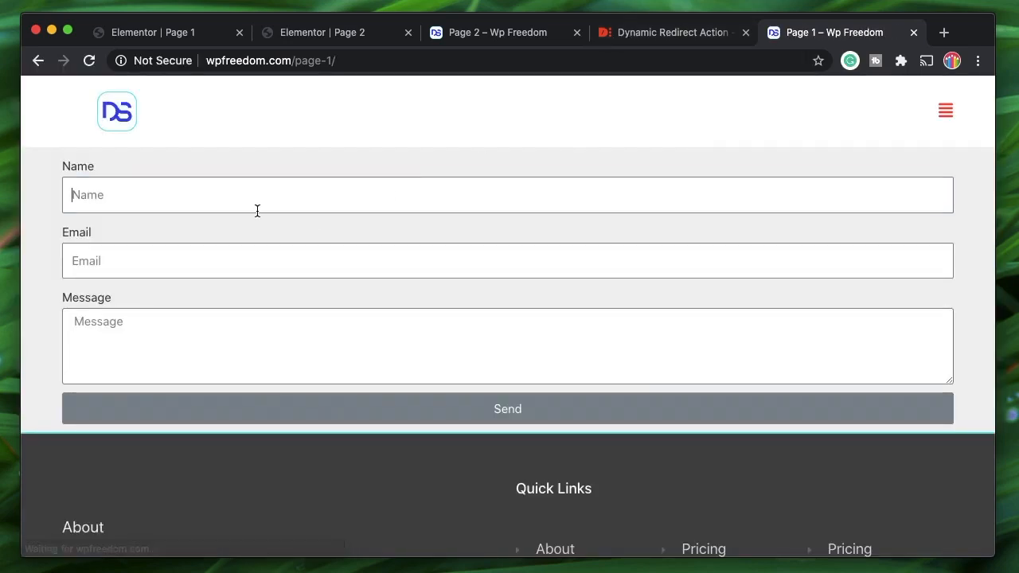
left_click(257, 208)
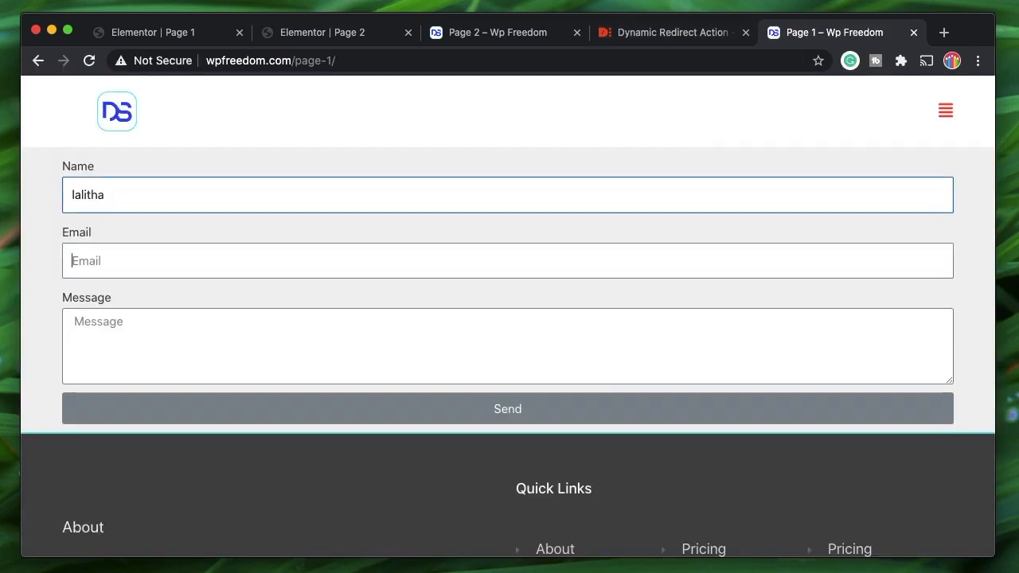
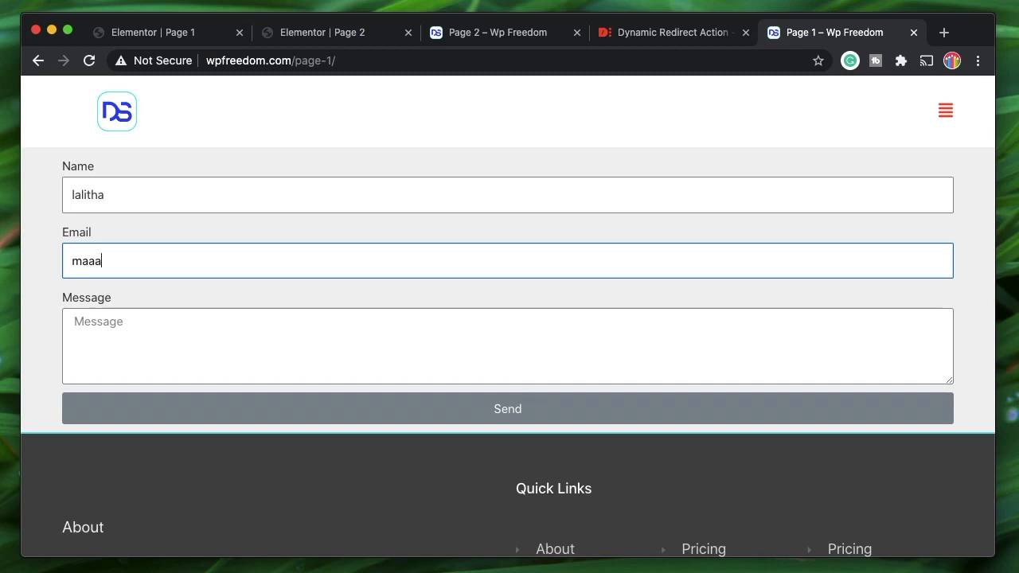
left_click(206, 336)
type("sdcsdcsdc")
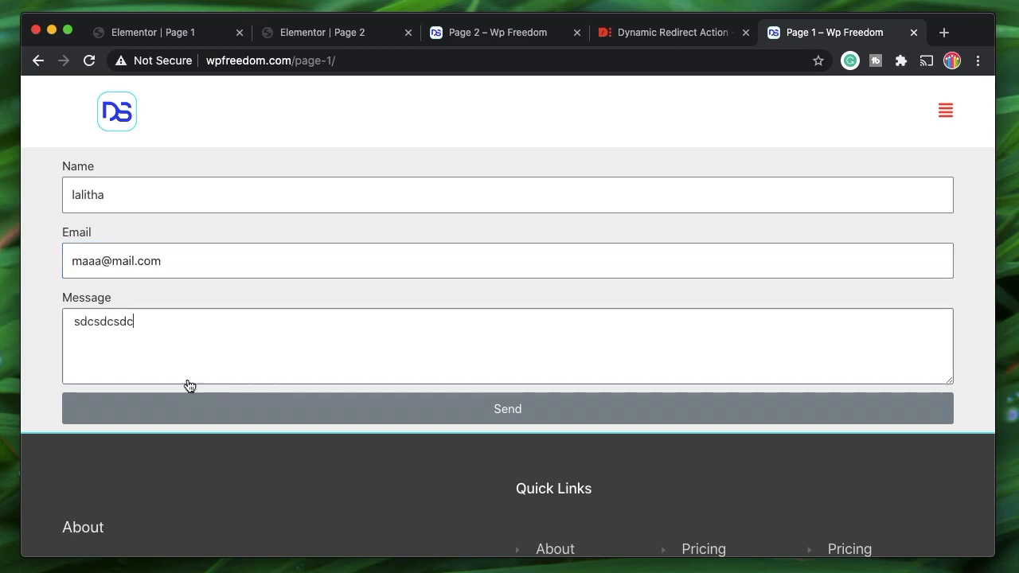
left_click(215, 413)
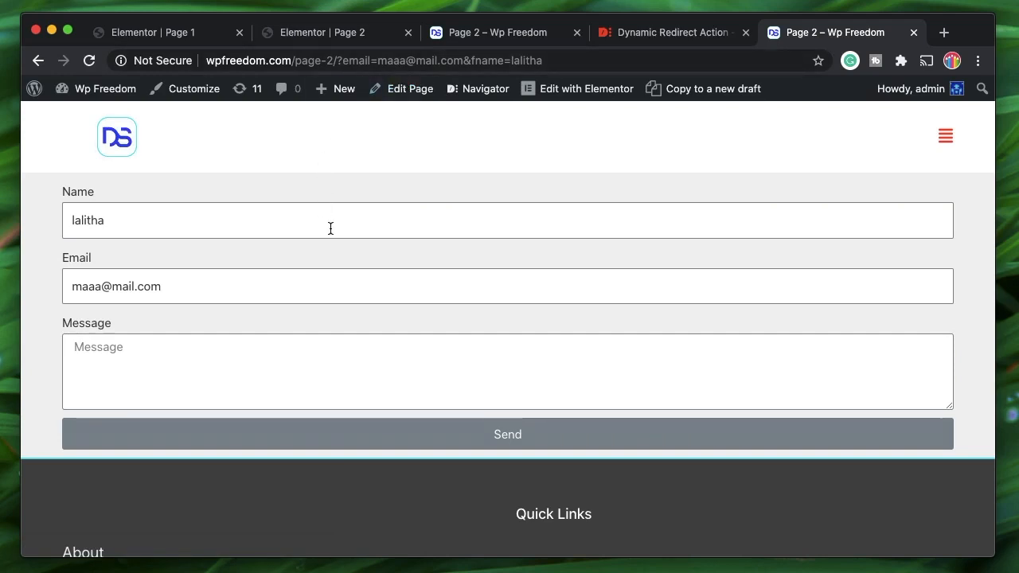
- Check the email and fname query parameters in Page 2's address and the prefilled name
double_click(352, 61)
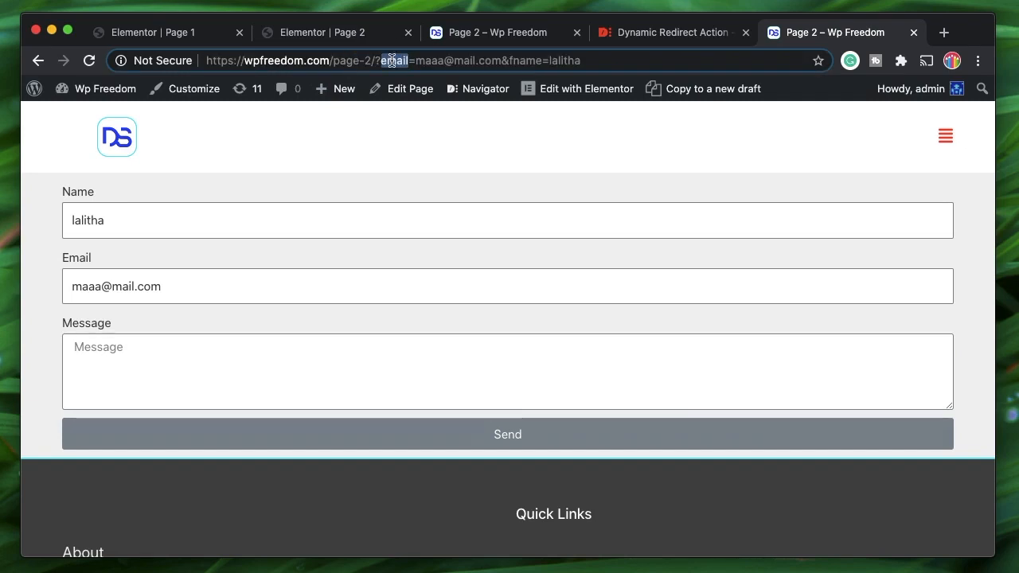
left_click(601, 60, "shift")
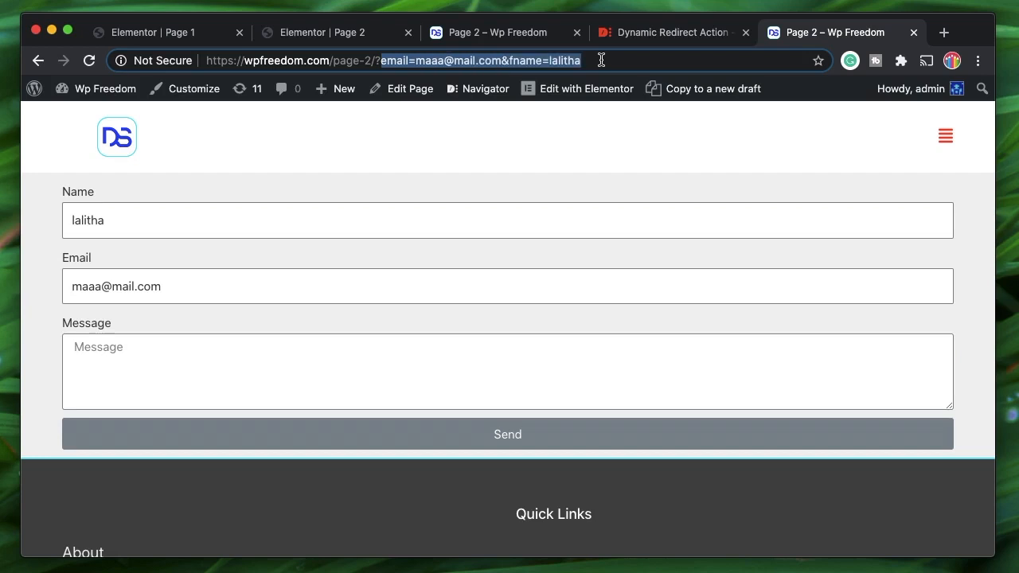
double_click(113, 221)
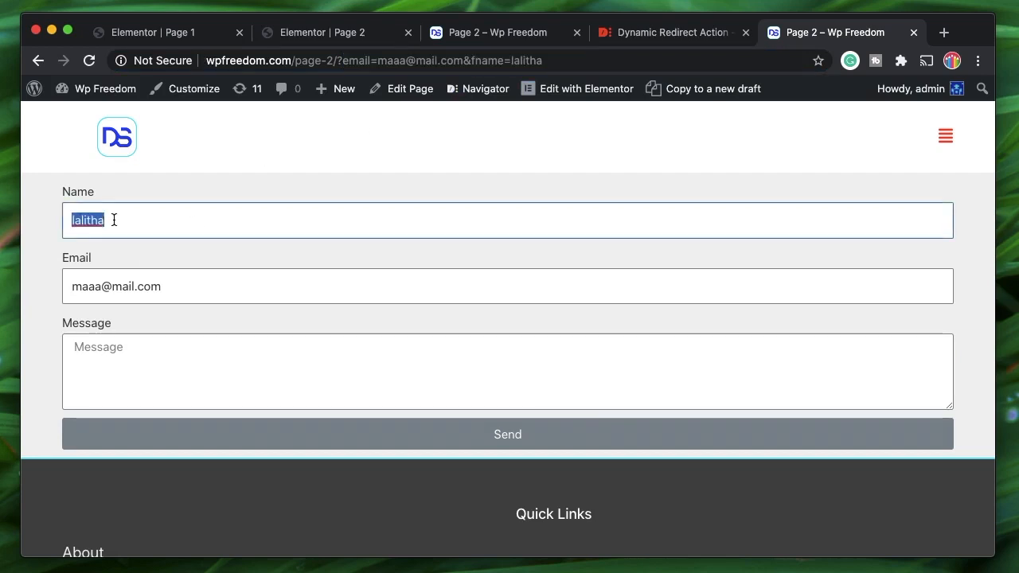
- Switch back through the browser tabs to the Page 1 Elementor editor
left_click(520, 34)
left_click(319, 35)
left_click(172, 34)
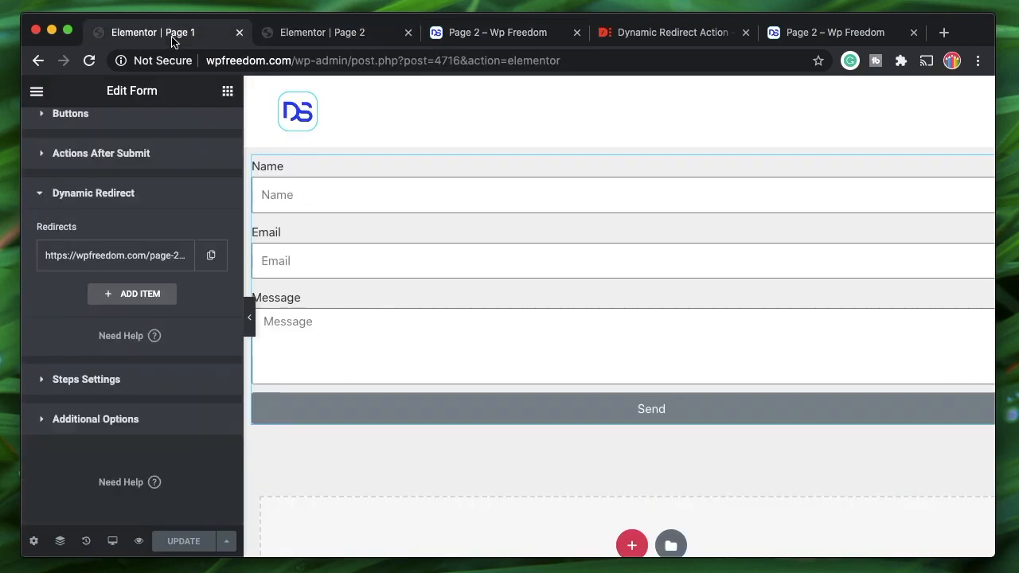
- Inspect the email parameter in Page 1's Dynamic Redirect 'Redirect To' URL
left_click(132, 257)
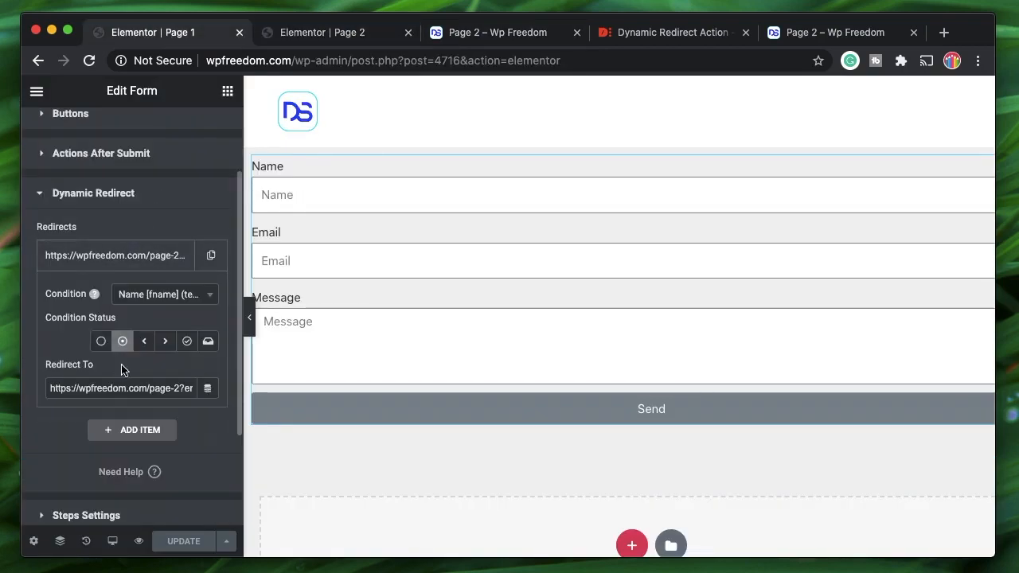
scroll(125, 389, "right", 1)
scroll(127, 391, "down", 1)
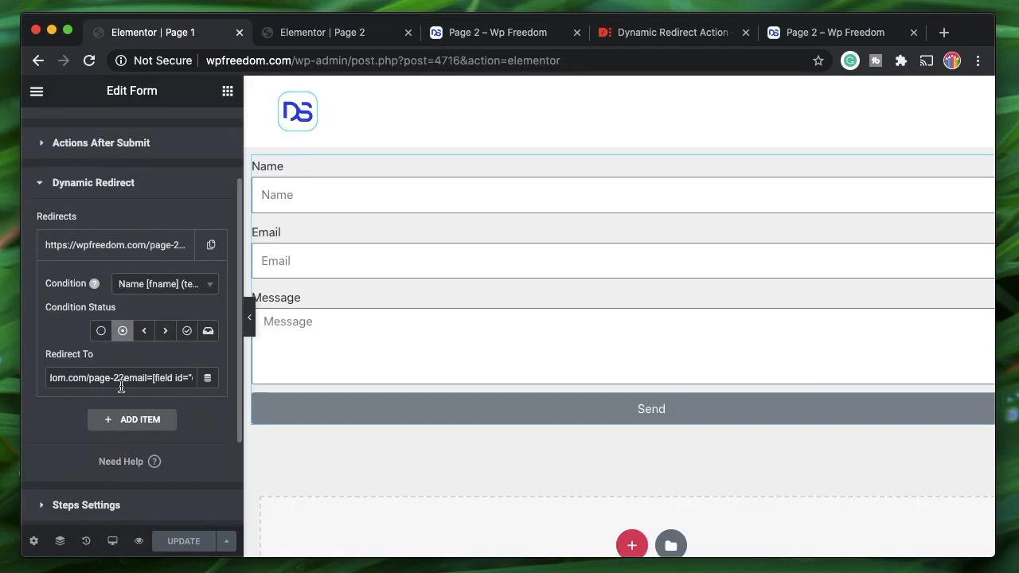
left_click(122, 379)
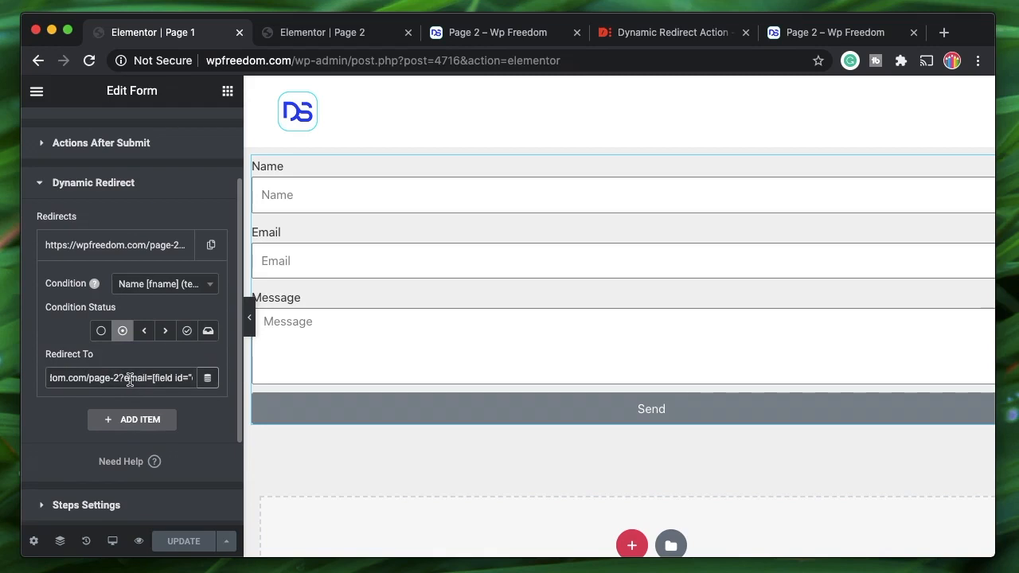
double_click(133, 377)
- Compare Page 2's Name field Token default value with Page 1's redirect URL
left_click(321, 31)
left_click(107, 230)
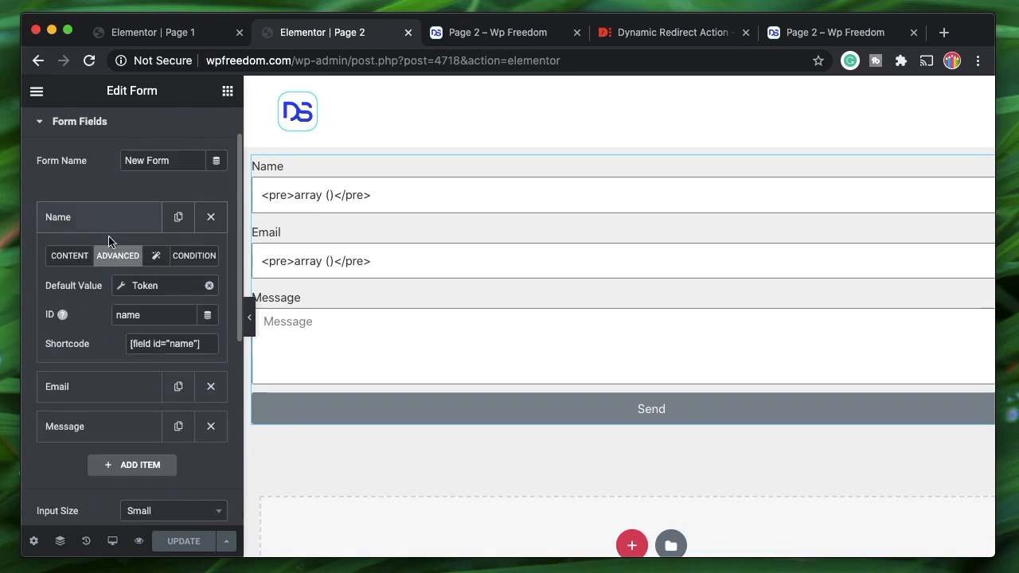
left_click(143, 284)
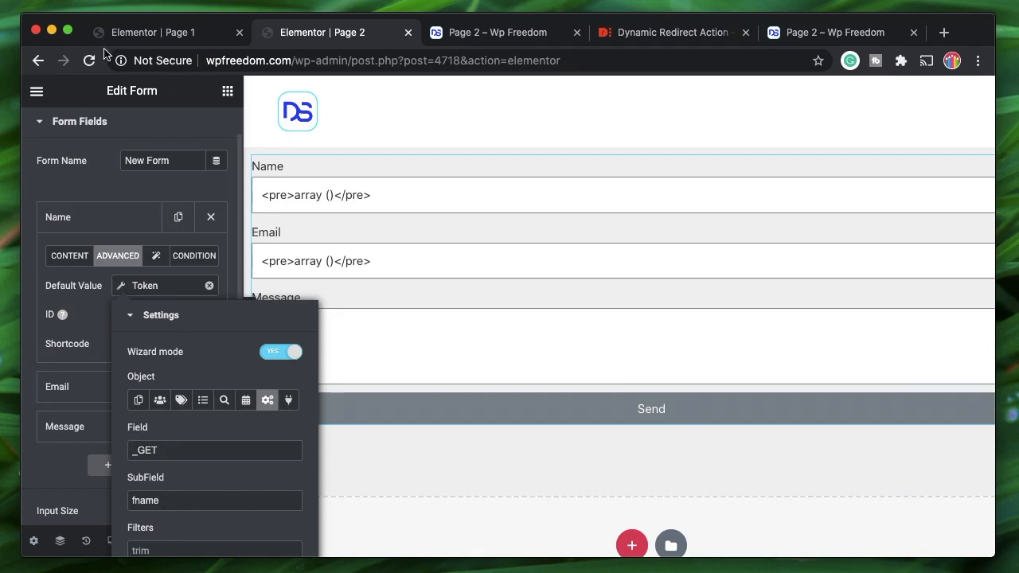
left_click(141, 32)
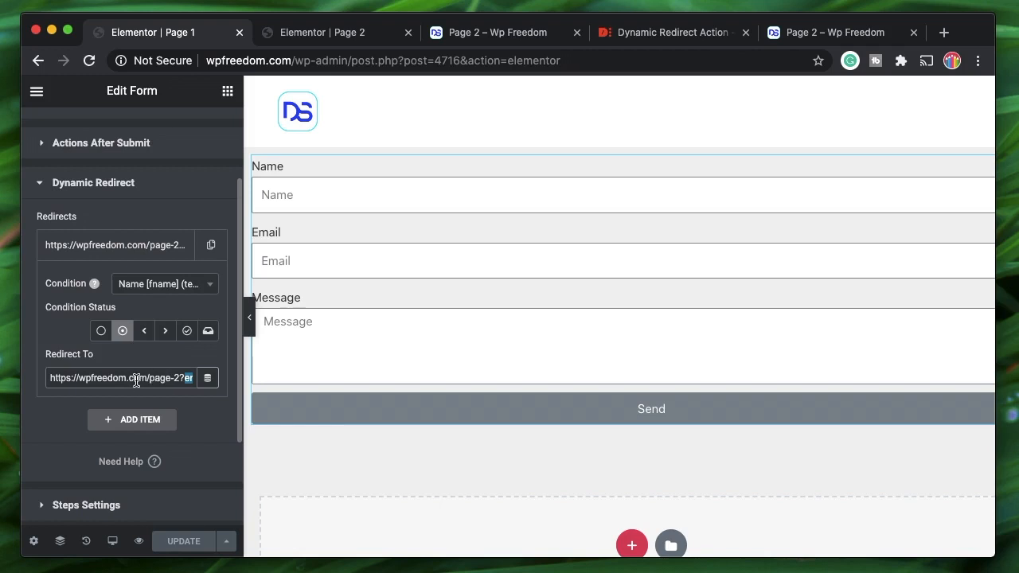
scroll(136, 381, "right", 1)
scroll(157, 378, "right", 3)
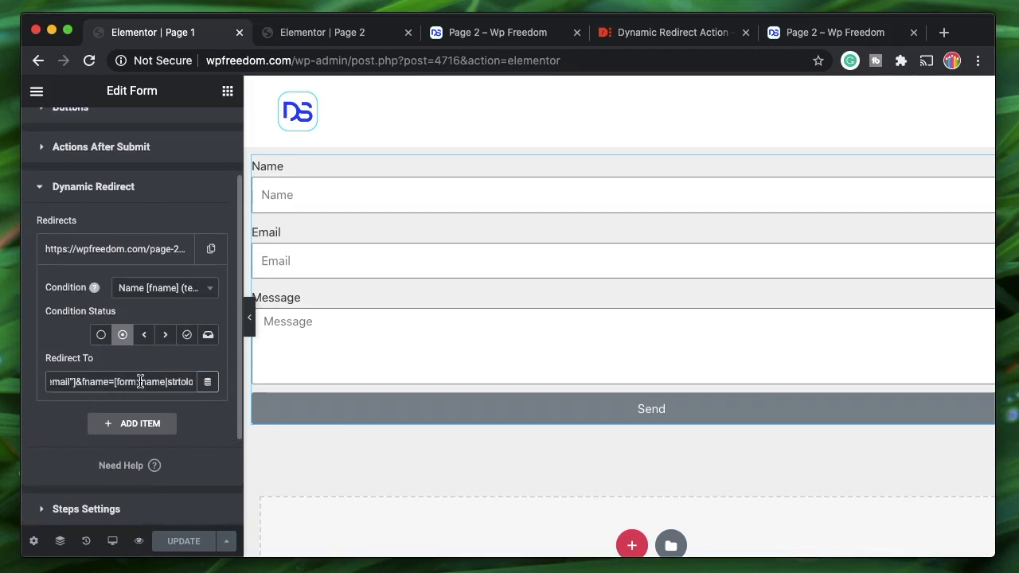
- Check the Email field's settings in Page 2's form, then collapse them
left_click(325, 31)
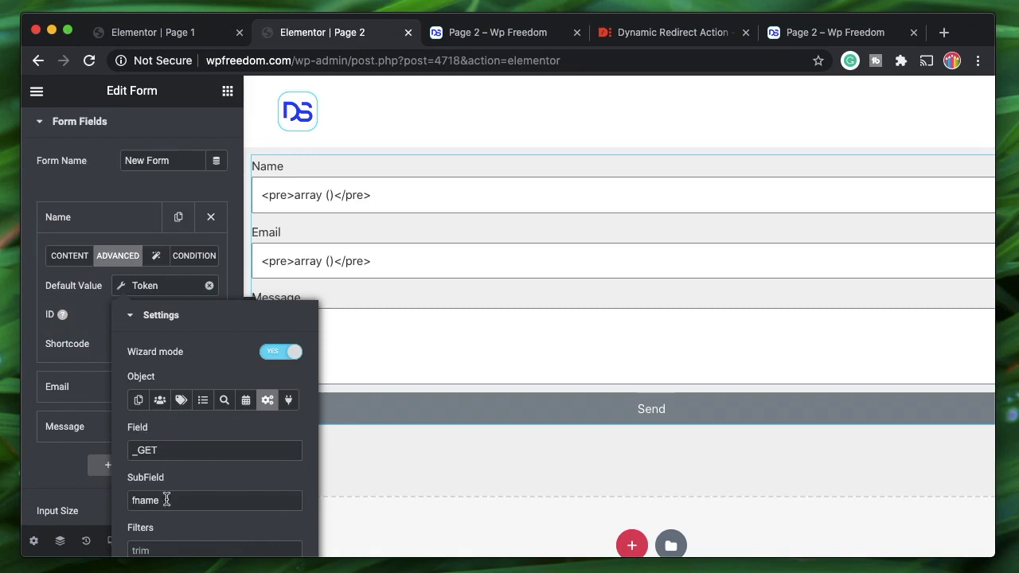
left_click(102, 225)
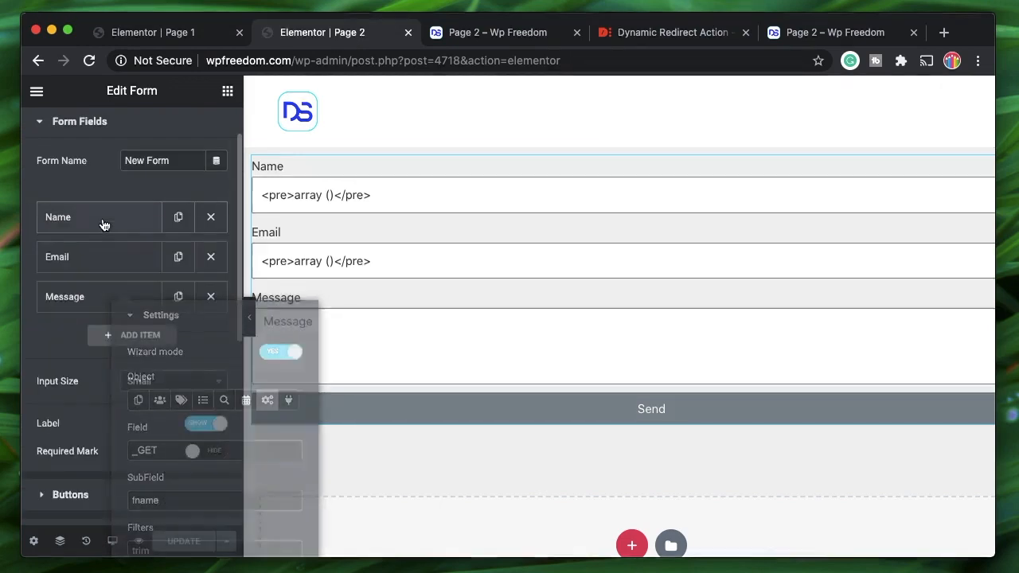
left_click(96, 267)
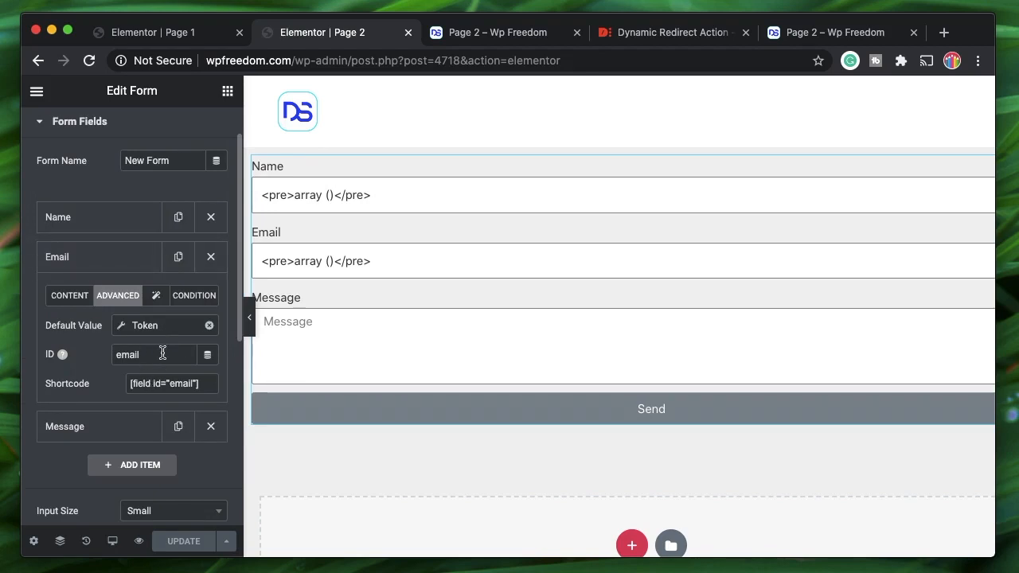
left_click(107, 267)
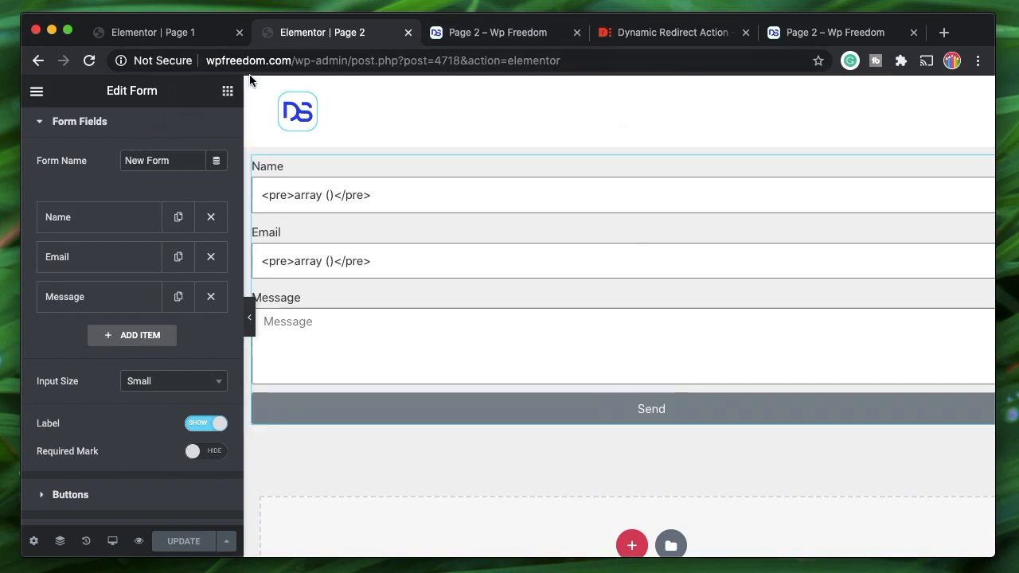
- Add a Heading widget below the form's Send button on Page 2
left_click(227, 90)
left_click_drag(185, 241, 419, 425)
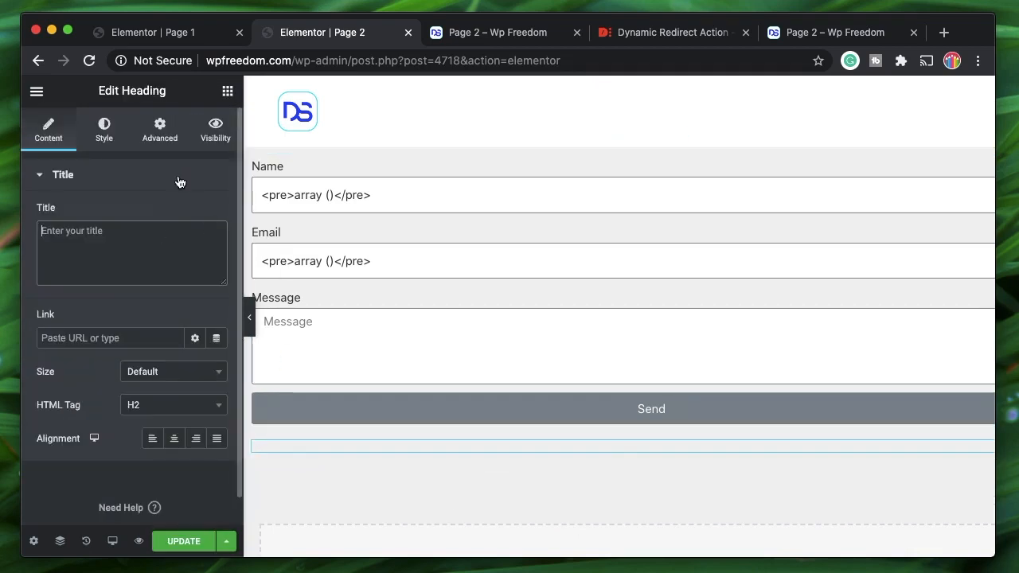
left_click(180, 182)
left_click(177, 183)
- Make the heading title a Token dynamic tag reading System field _GET, subfield fname
left_click(215, 231)
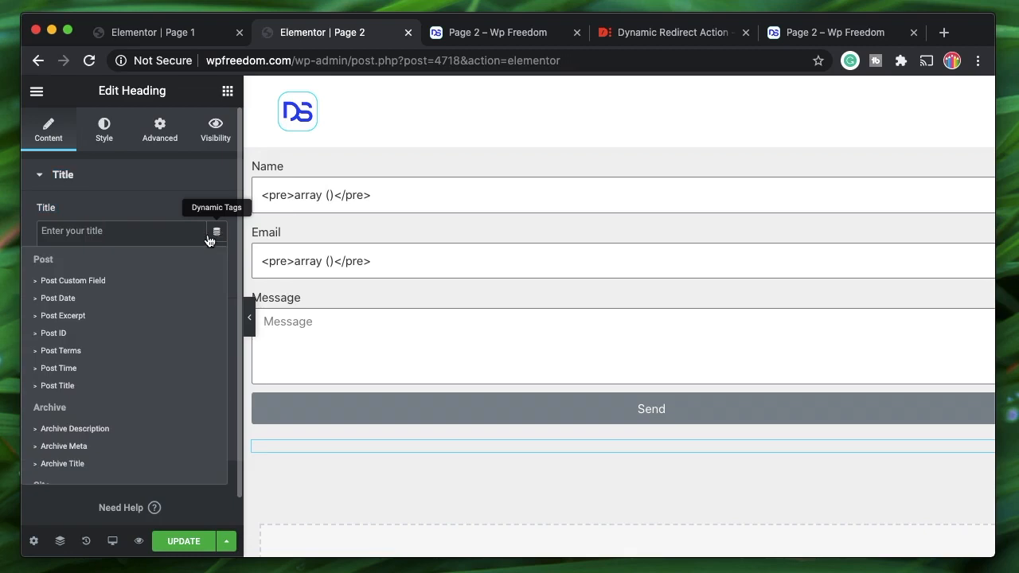
scroll(113, 366, "down", 5)
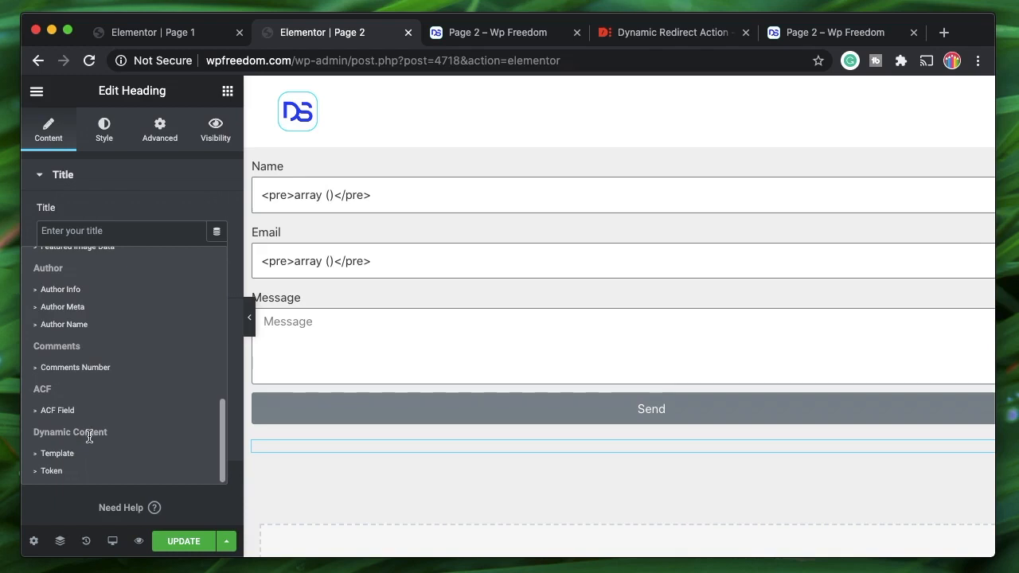
left_click(74, 470)
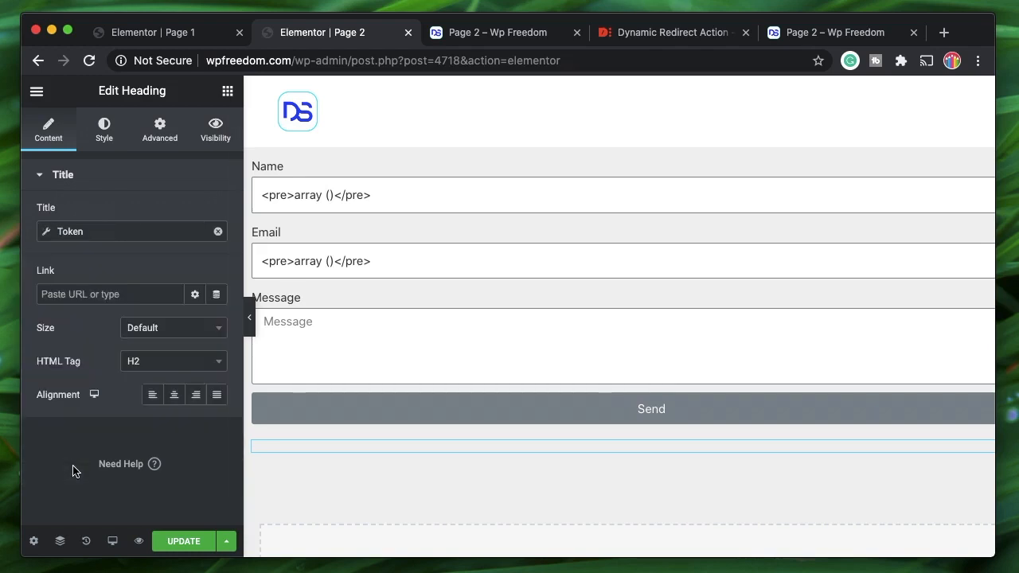
left_click(104, 234)
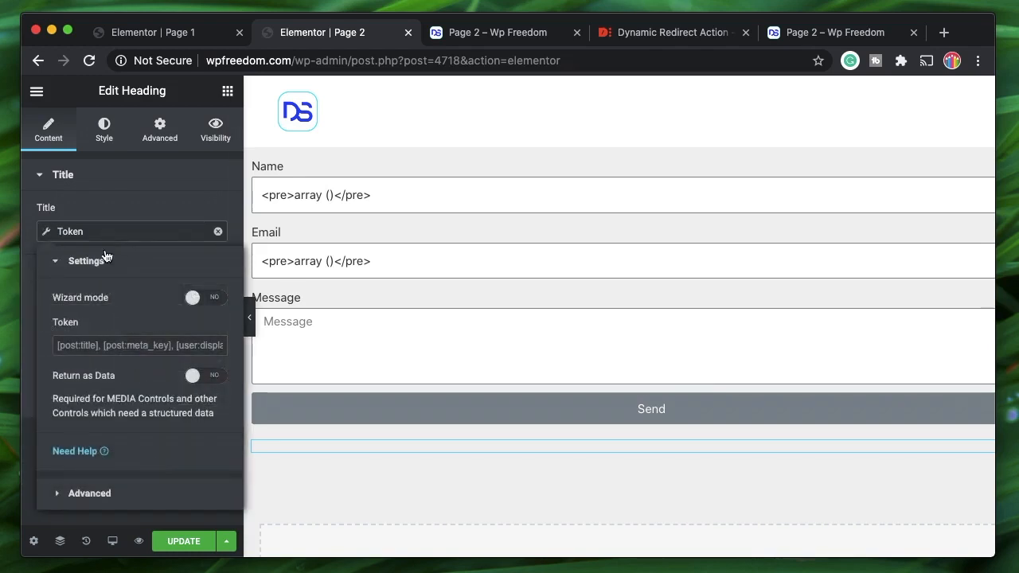
left_click(194, 296)
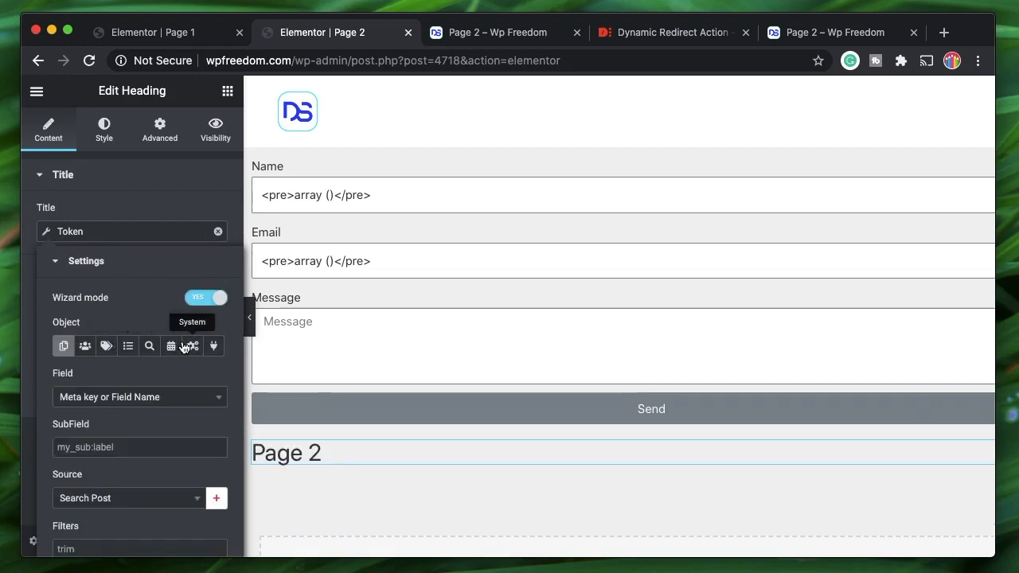
left_click(190, 347)
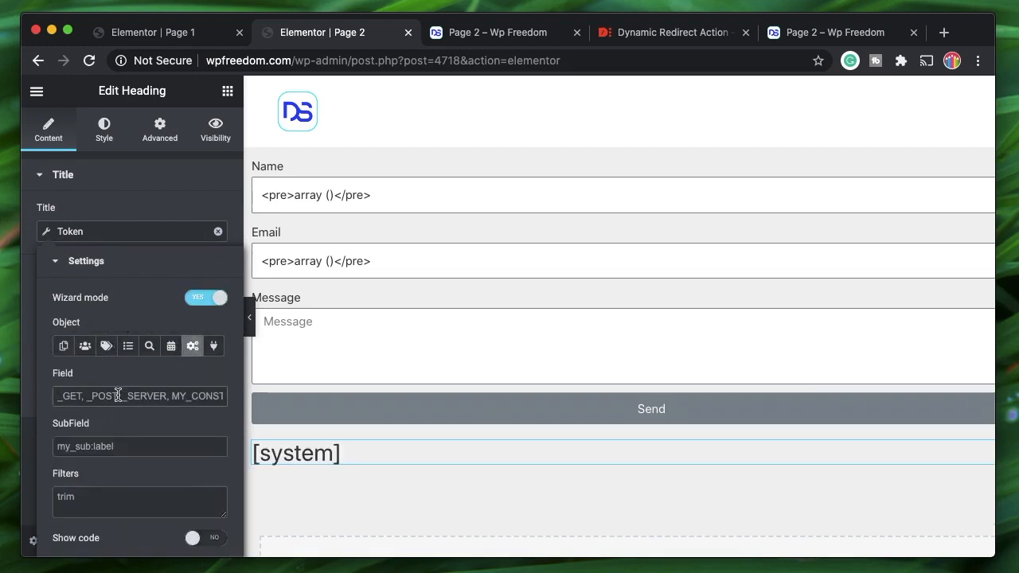
left_click(118, 395)
type("_GET")
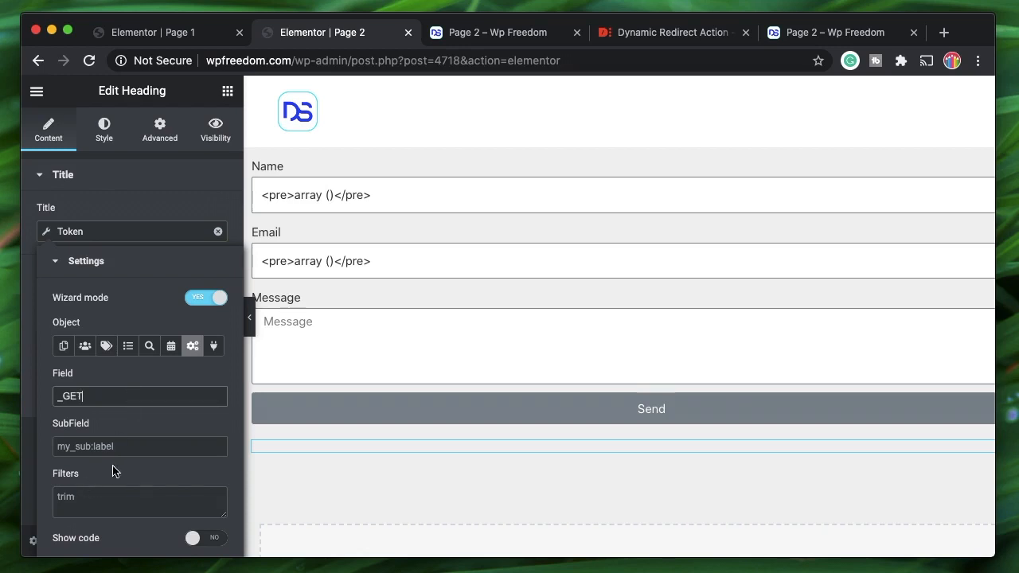
left_click(132, 448)
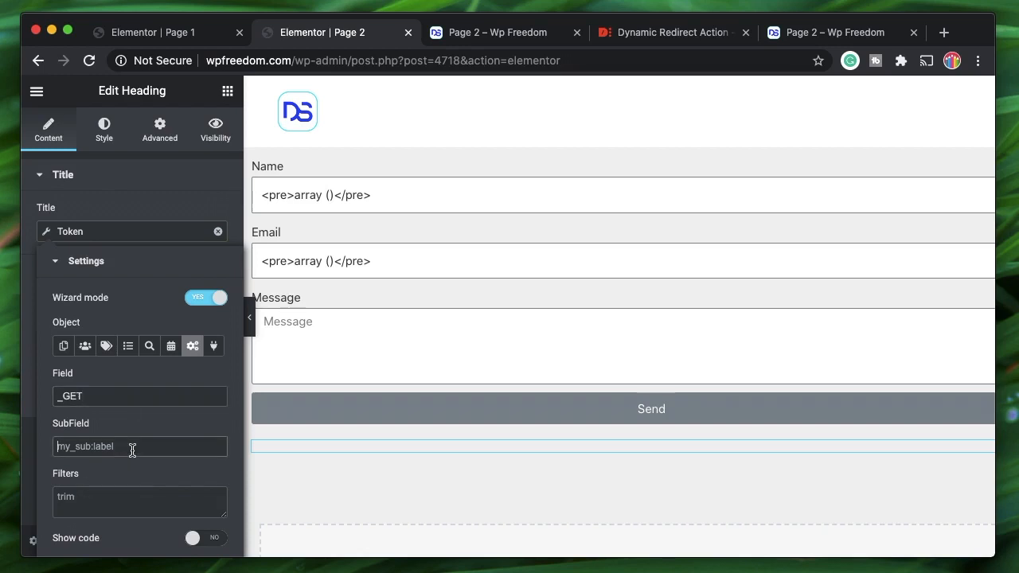
type("fname")
left_click(111, 263)
left_click(112, 265)
left_click(112, 264)
- Set the token's Before text to 'Hello'
left_click(104, 300)
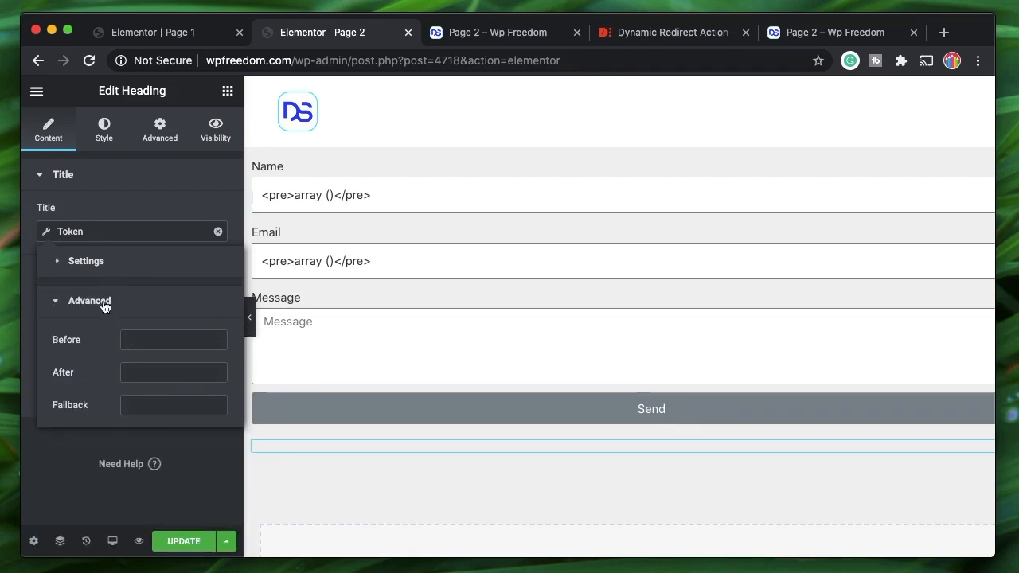
left_click(140, 341)
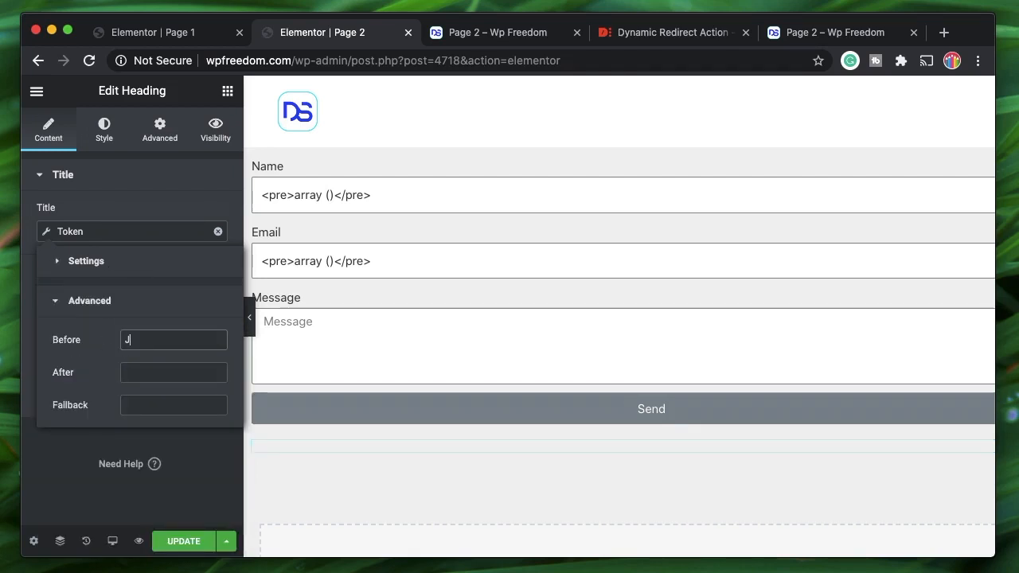
type("Hello")
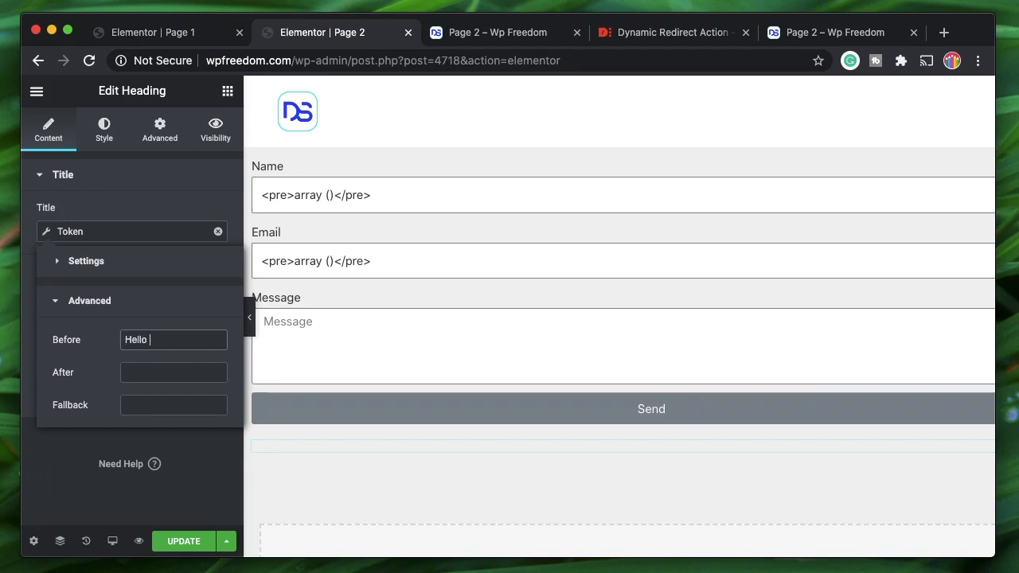
left_click(116, 306)
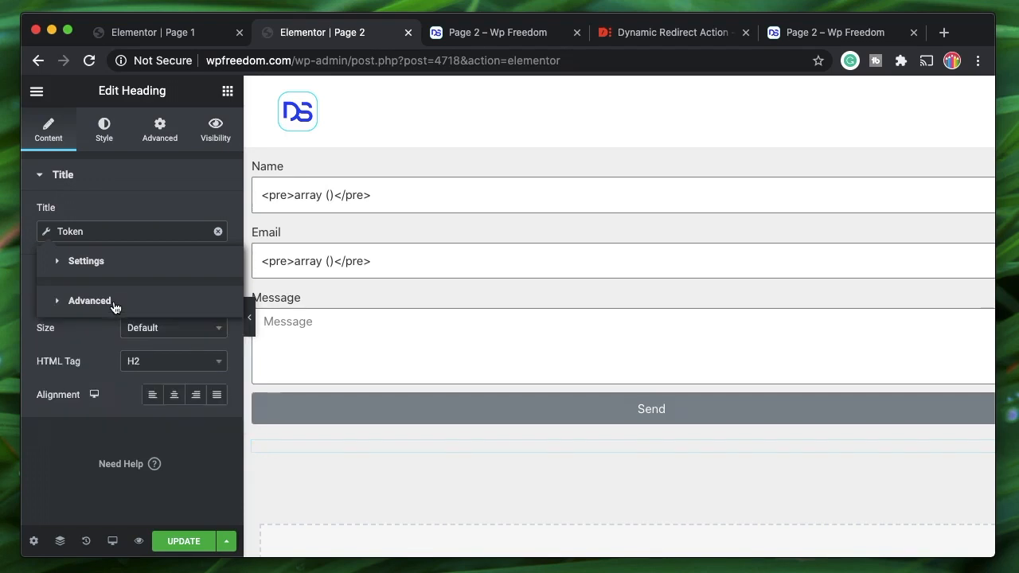
left_click(118, 181)
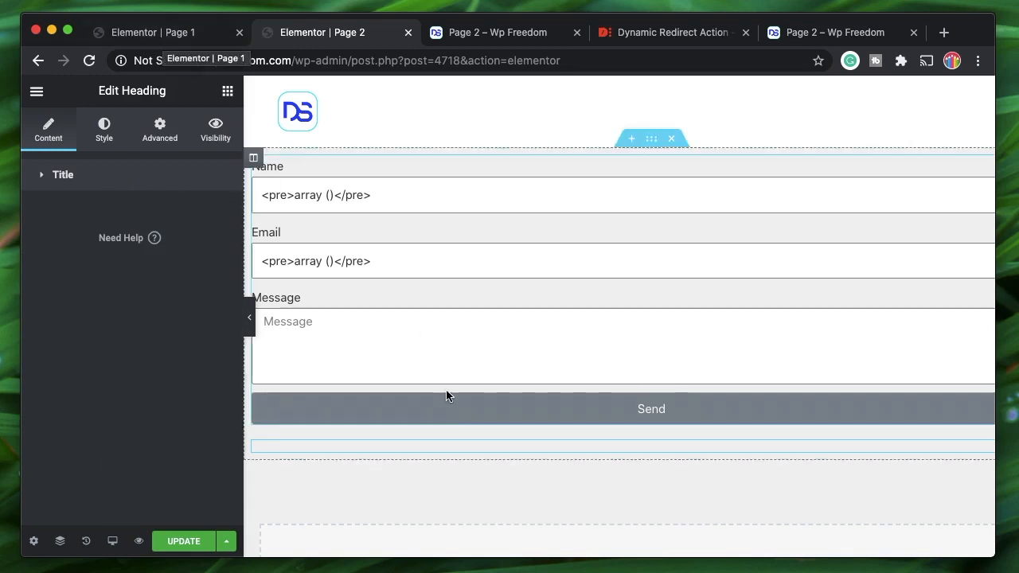
- Move the Heading above the Form in the Navigator
scroll(462, 445, "right", 2)
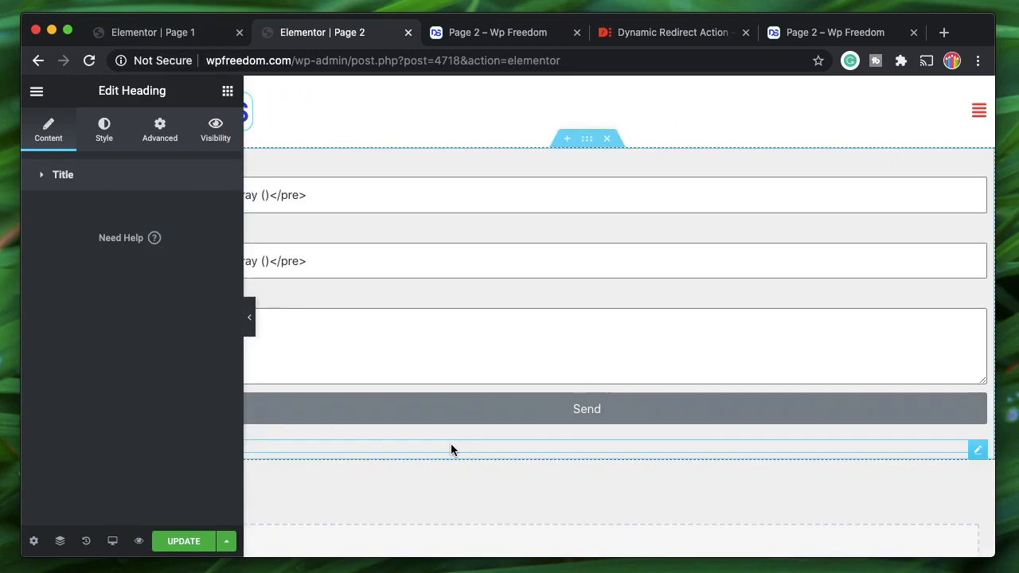
left_click(61, 542)
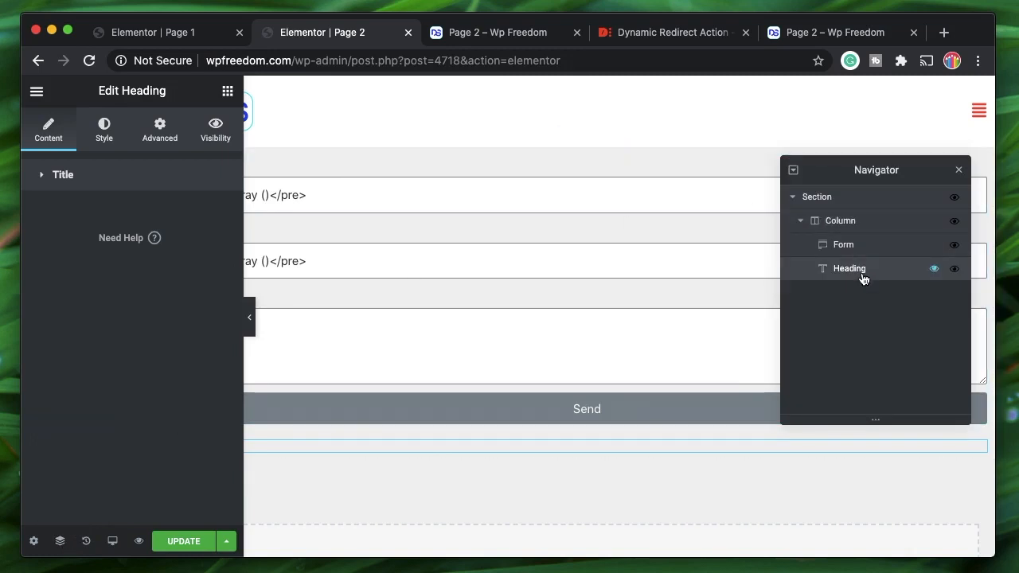
left_click_drag(864, 273, 868, 250)
left_click(958, 169)
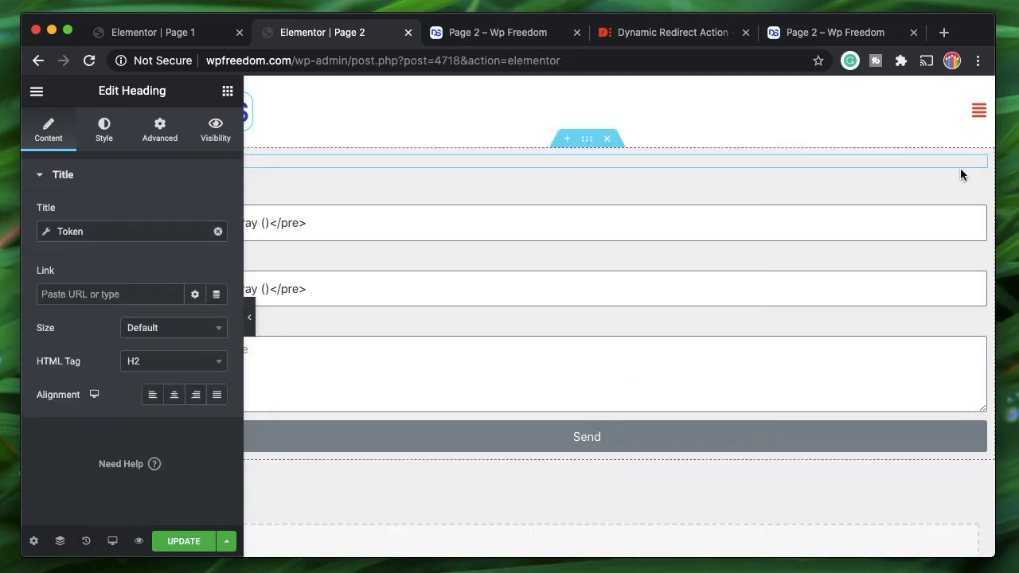
- Update Page 2, then resubmit live Page 1's form with a name, e-mail and 'just a message'
left_click(183, 541)
left_click(538, 32)
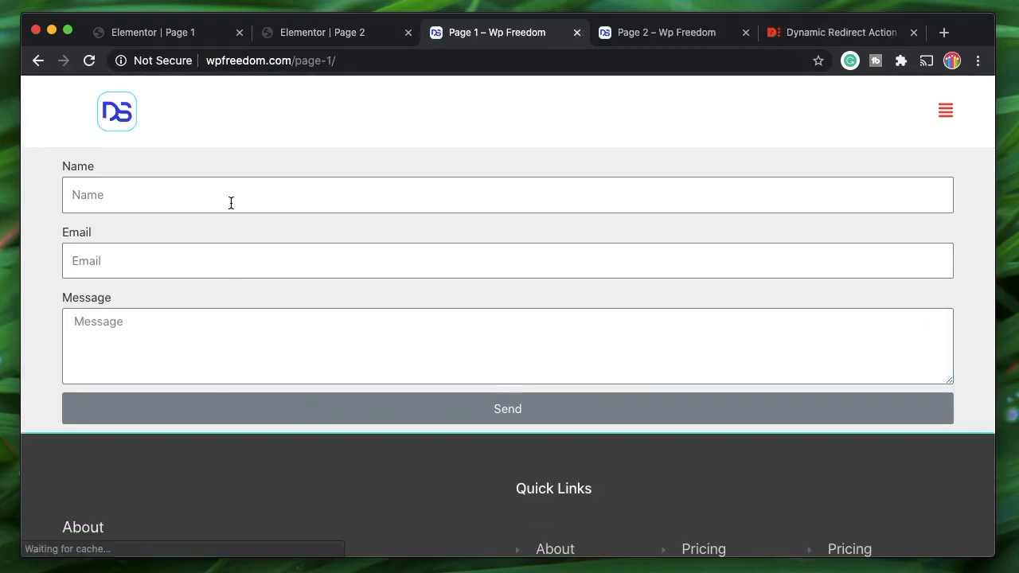
left_click(230, 203)
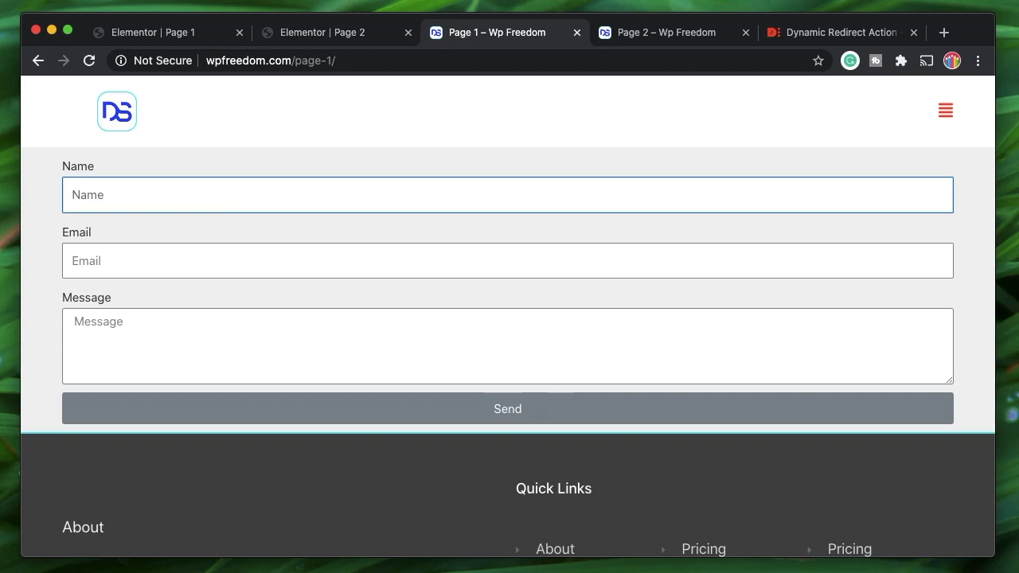
type("john")
key("Tab")
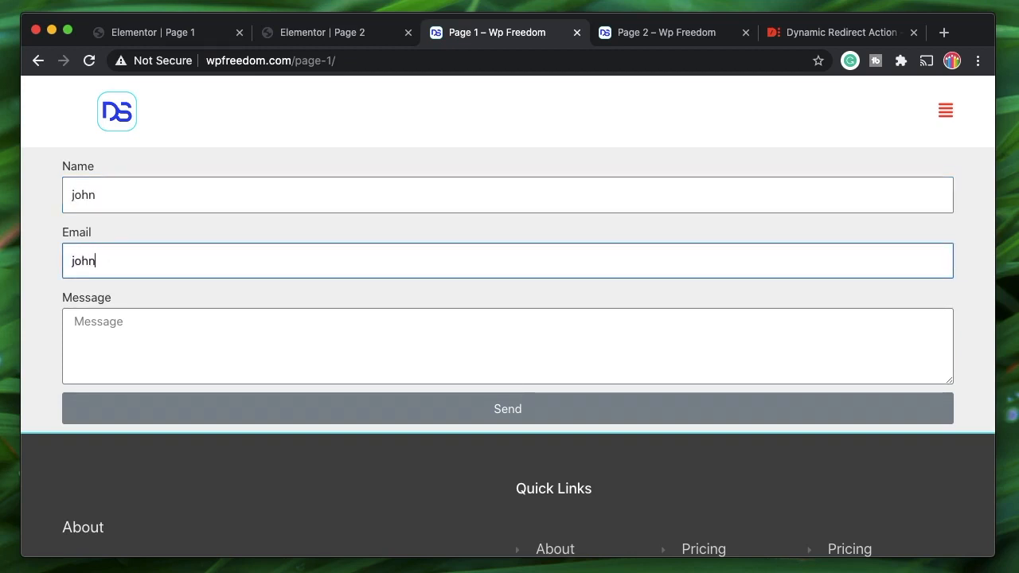
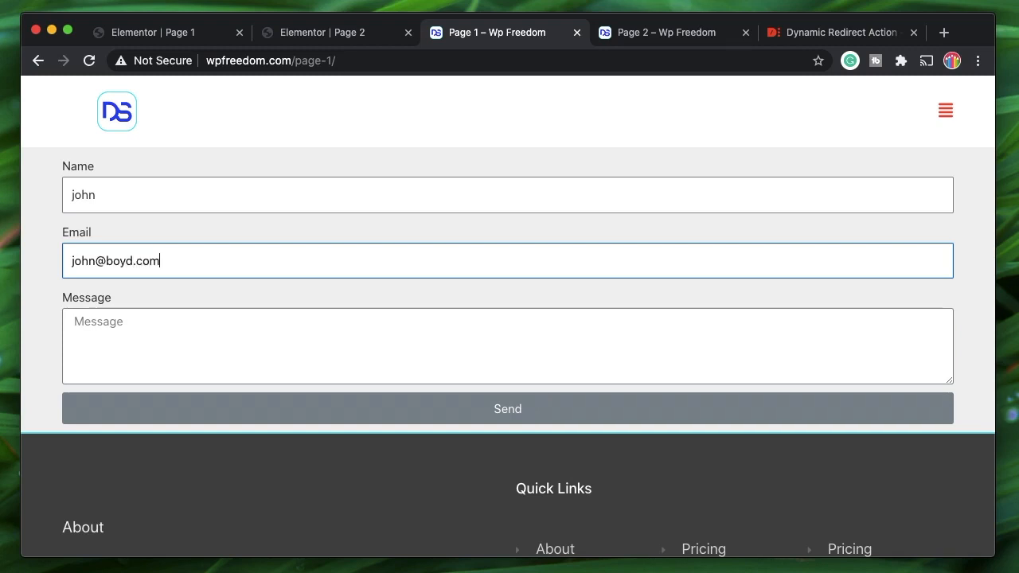
left_click(195, 325)
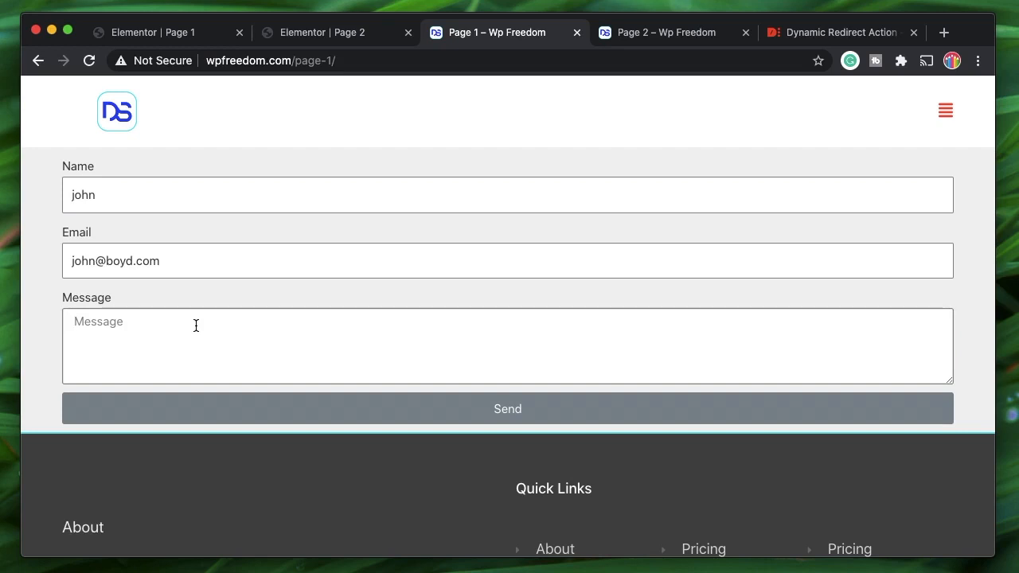
type("just a message")
left_click(268, 419)
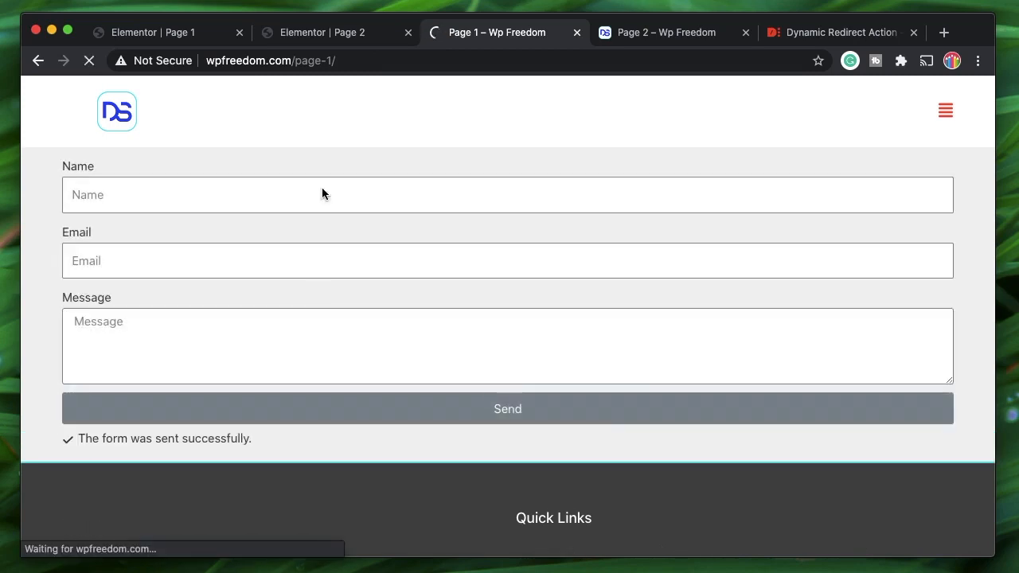
left_click(311, 33)
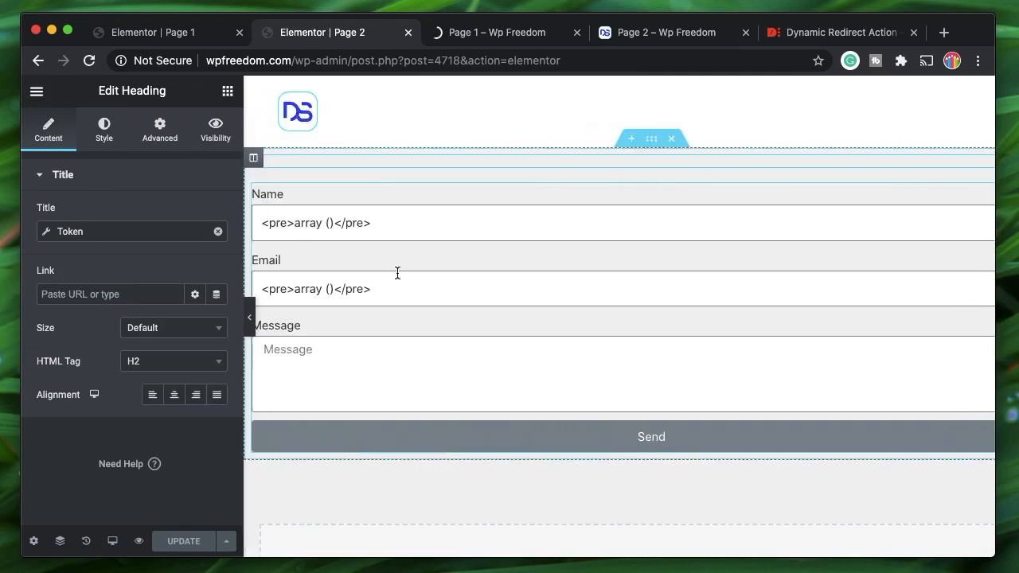
- Verify the redirected Page 2 heading reads 'Hello' followed by the submitted name
left_click(485, 43)
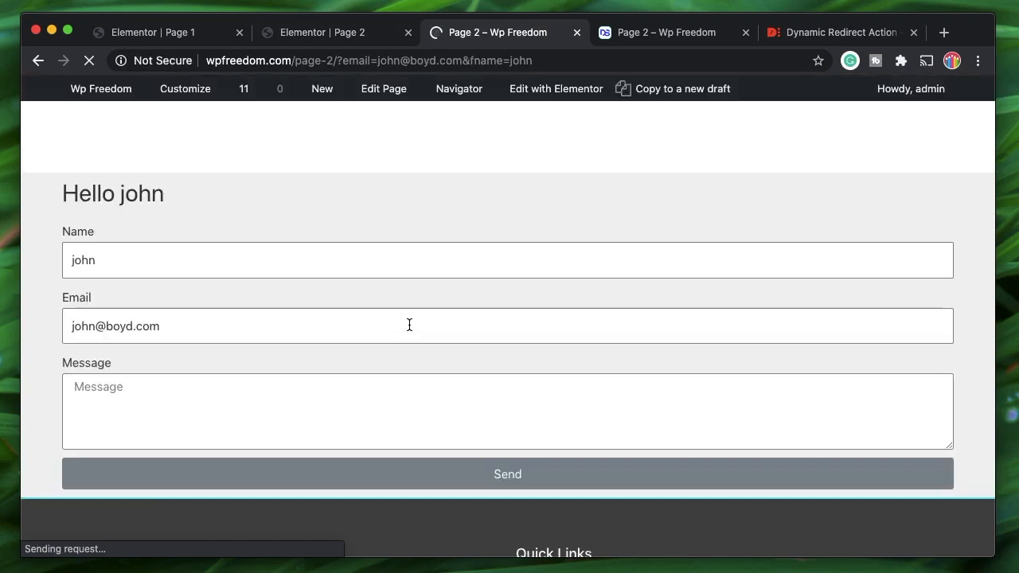
double_click(144, 196)
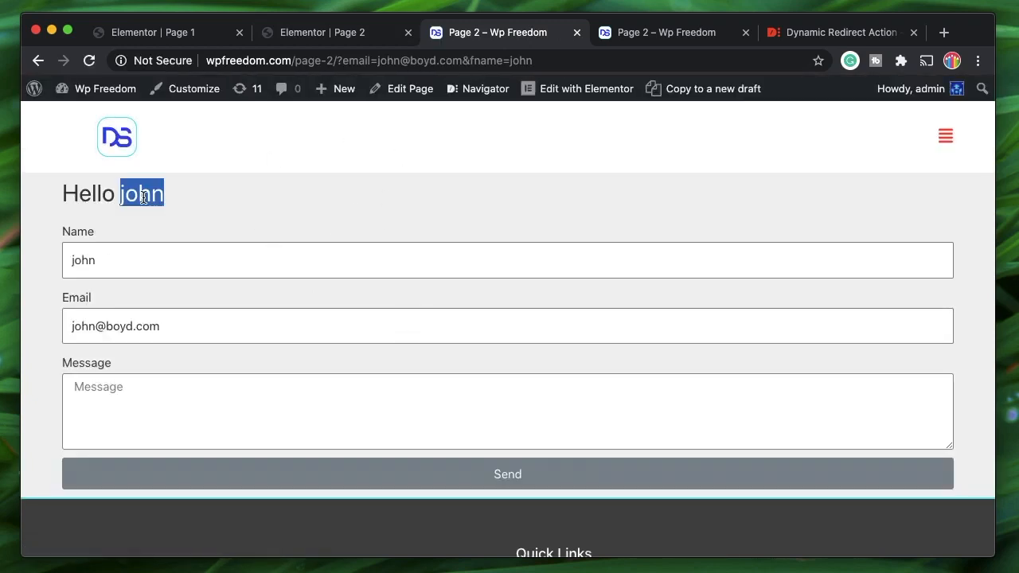
double_click(105, 195)
double_click(149, 194)
left_click(185, 32)
left_click(118, 248)
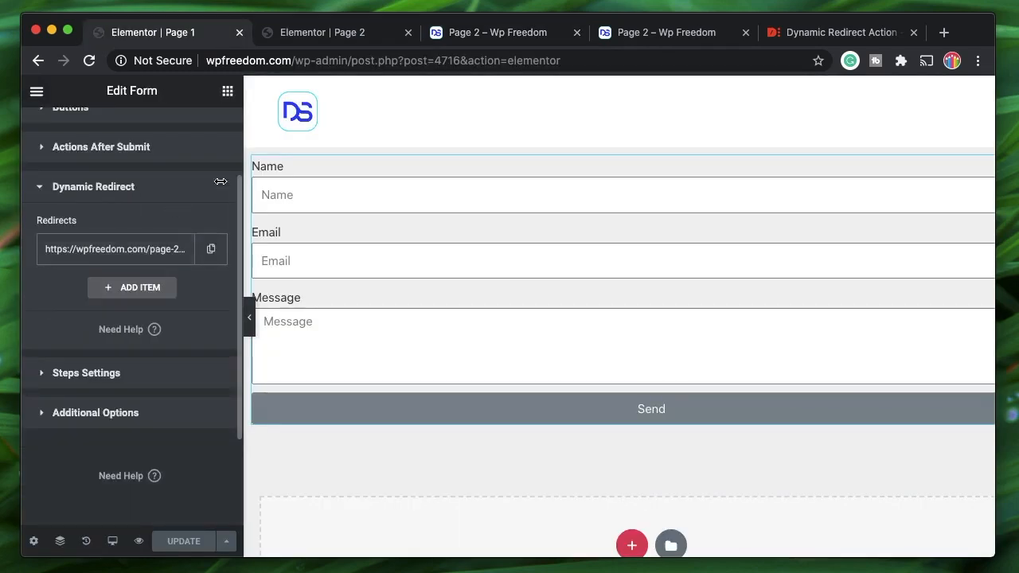
scroll(127, 179, "up", 3)
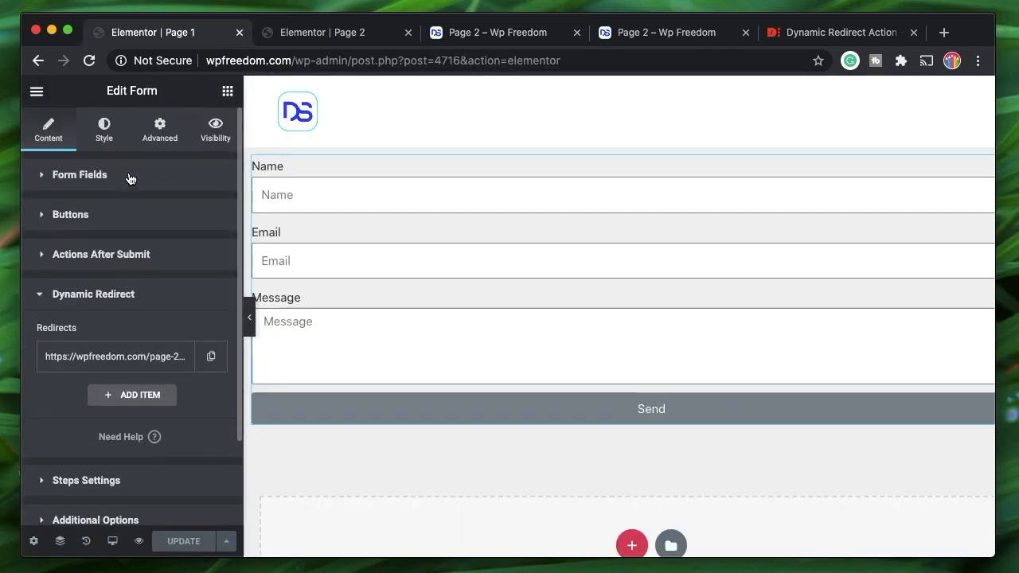
left_click(347, 36)
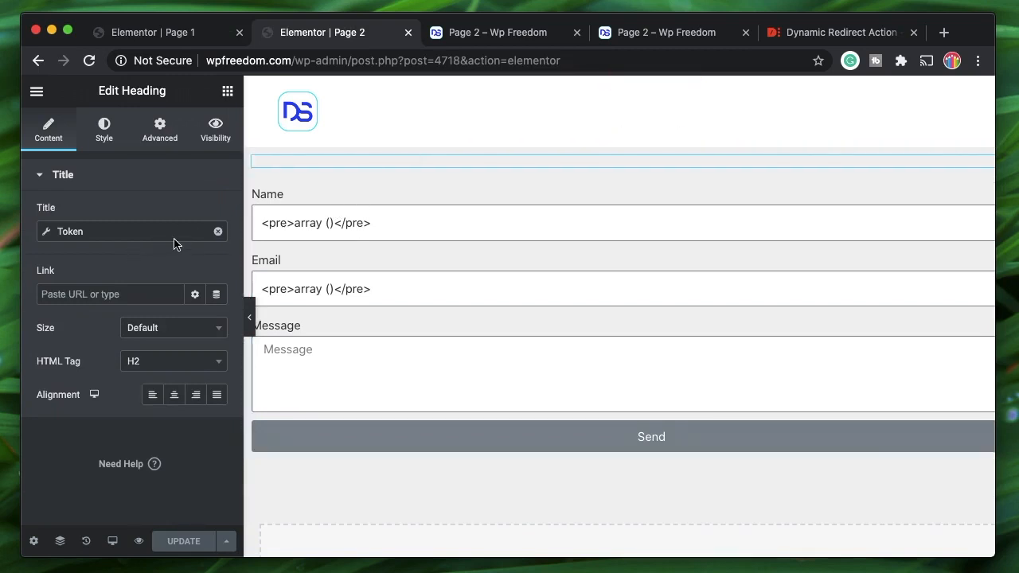
left_click(128, 236)
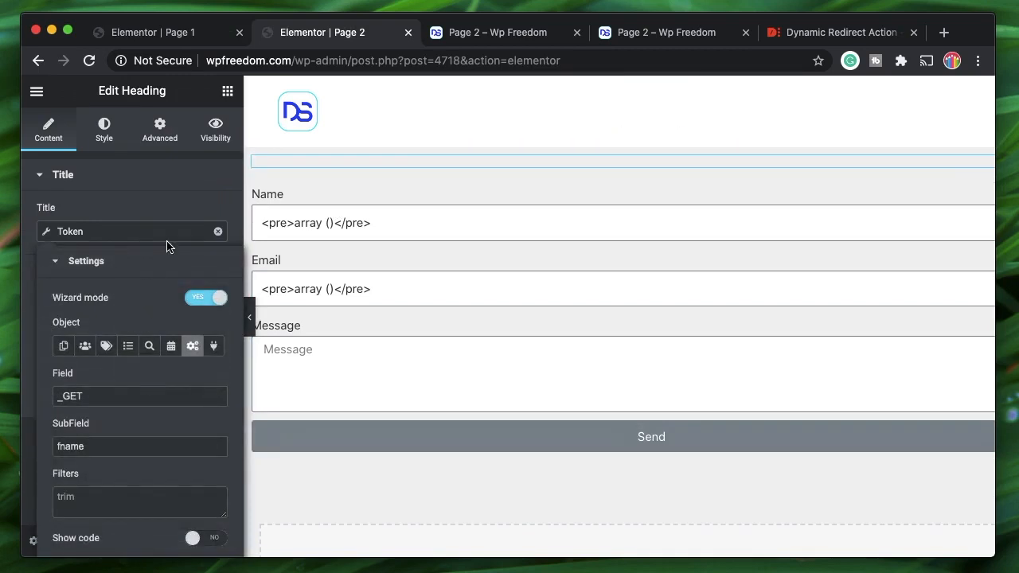
left_click(141, 237)
left_click(158, 231)
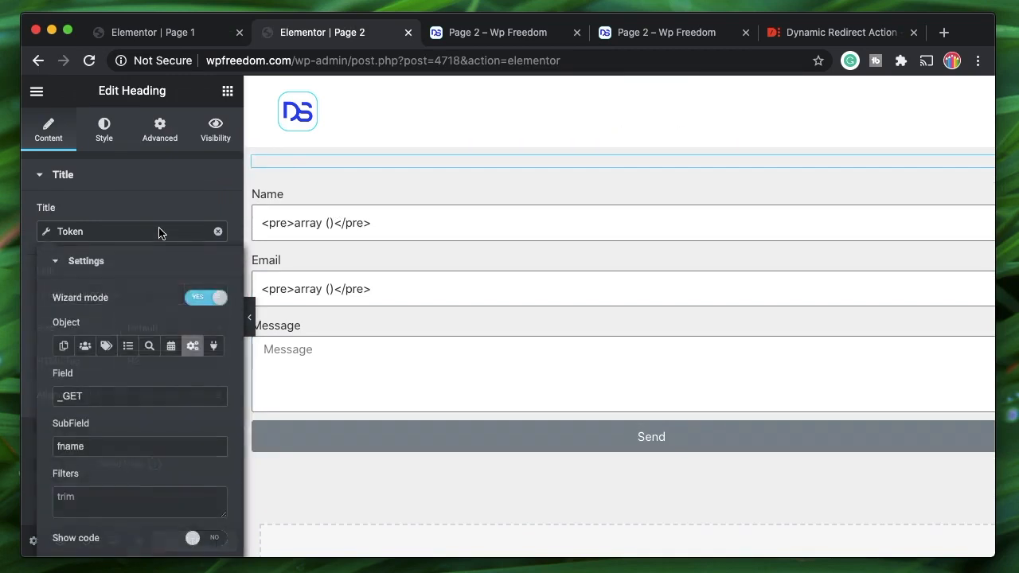
left_click(64, 273)
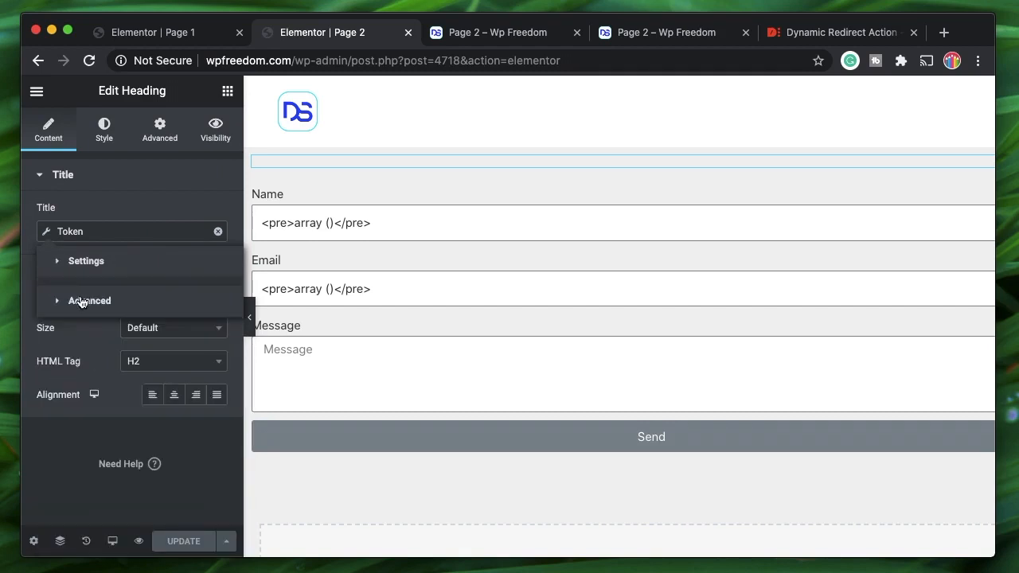
left_click(79, 300)
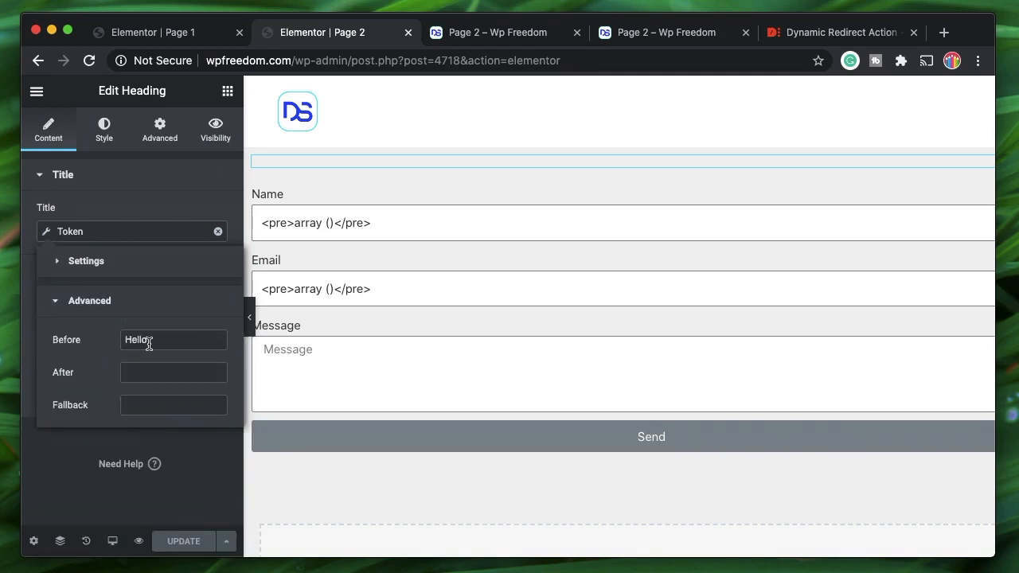
left_click(128, 300)
left_click(496, 32)
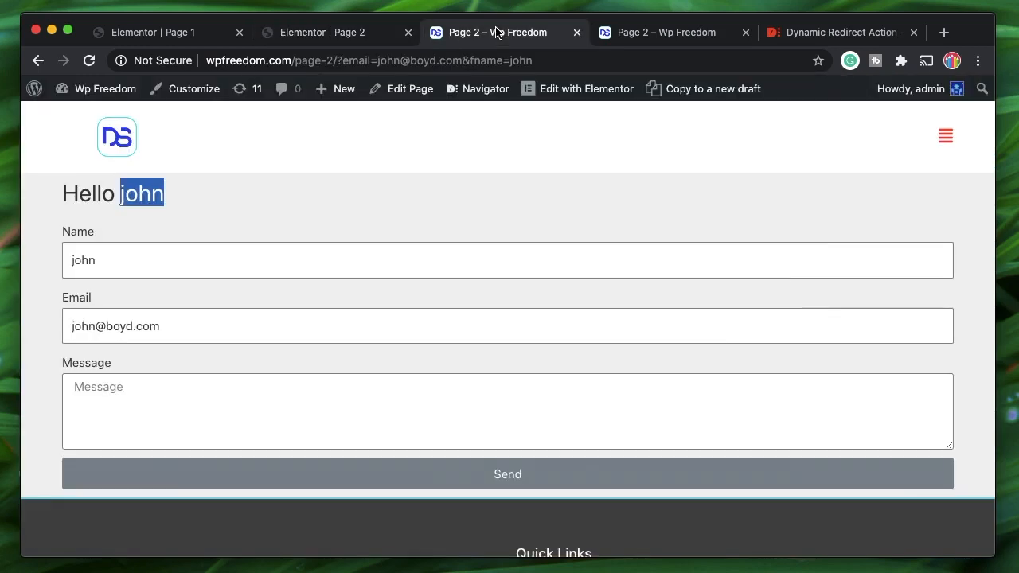
double_click(100, 259)
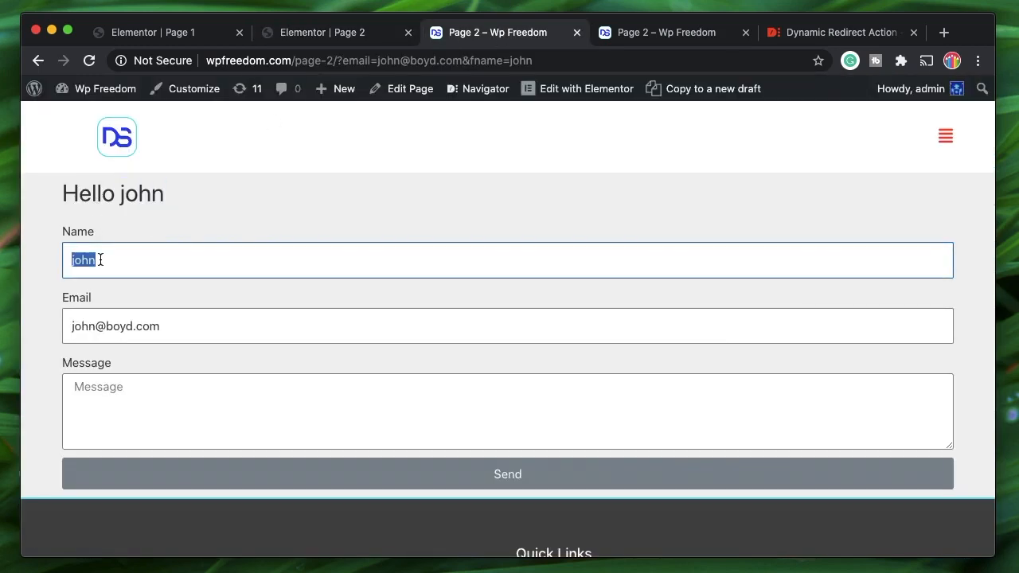
left_click(171, 330)
left_click(317, 201)
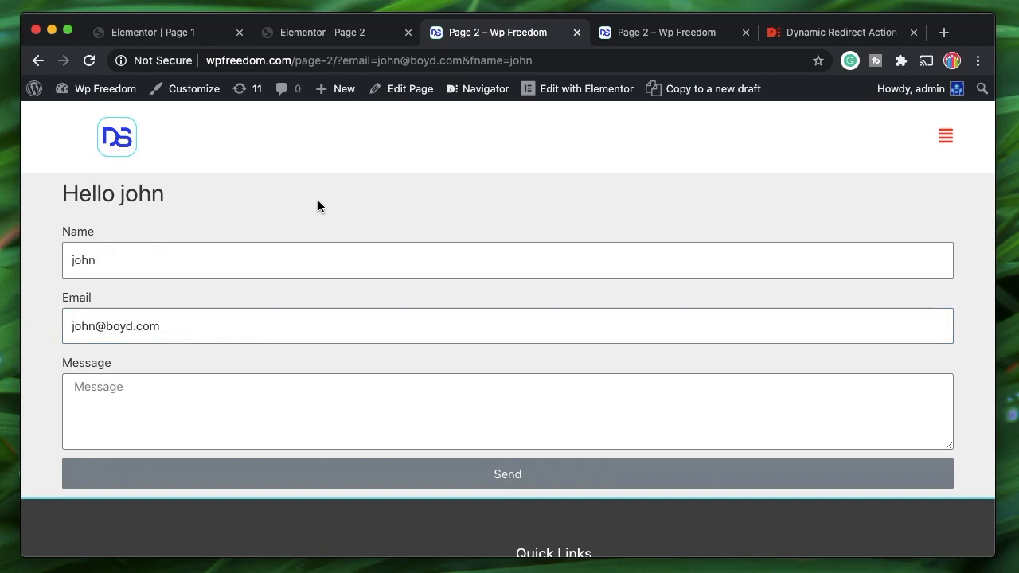
left_click(388, 53)
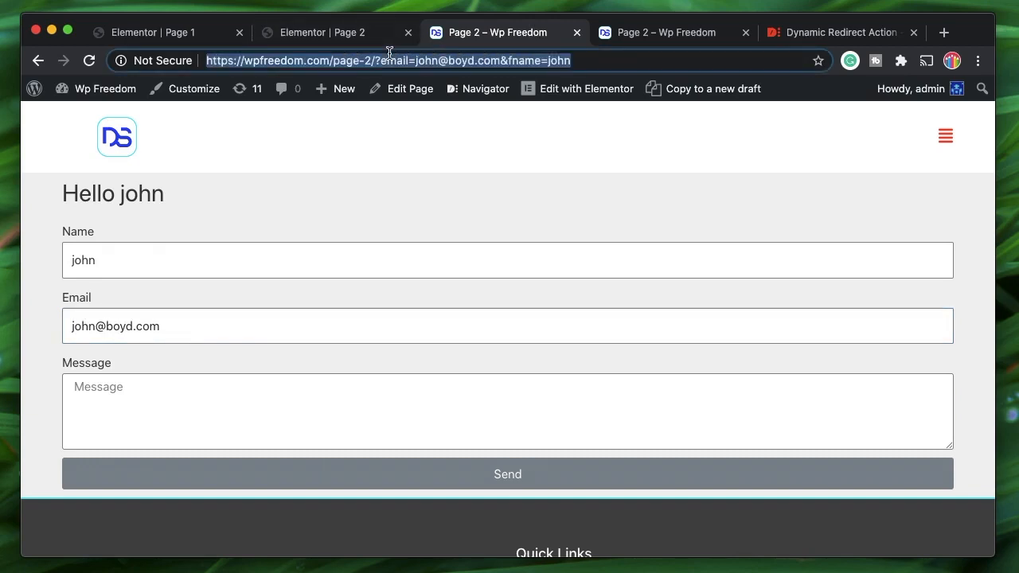
left_click(314, 200)
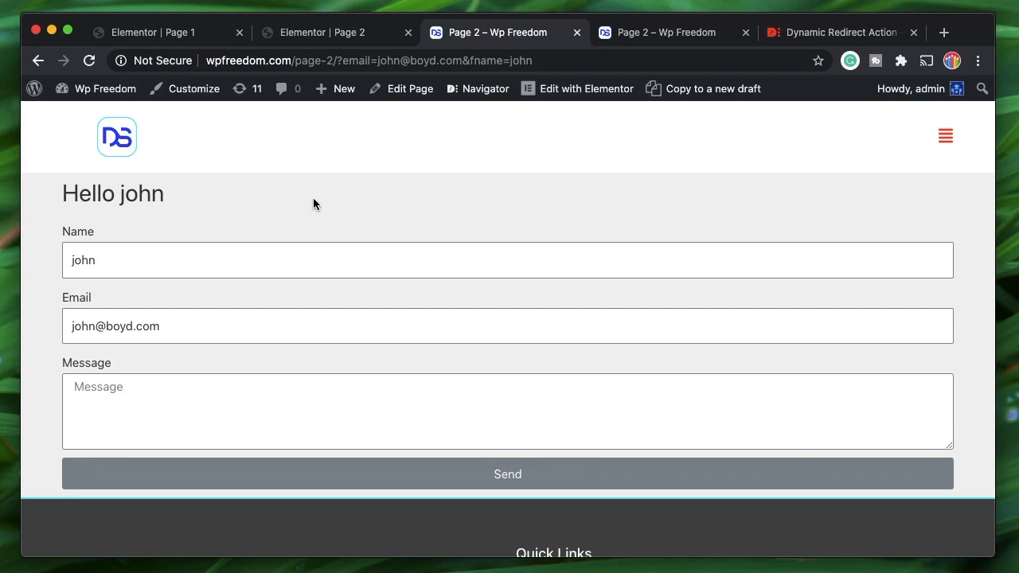
- Review the Actions After Submit list on Page 1's form
left_click(148, 32)
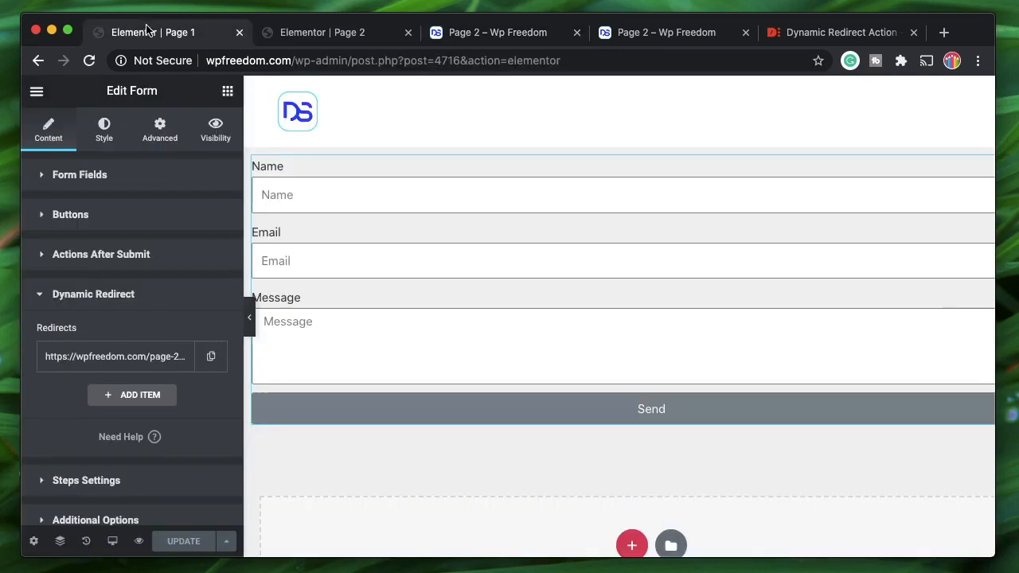
left_click(96, 262)
left_click(132, 311)
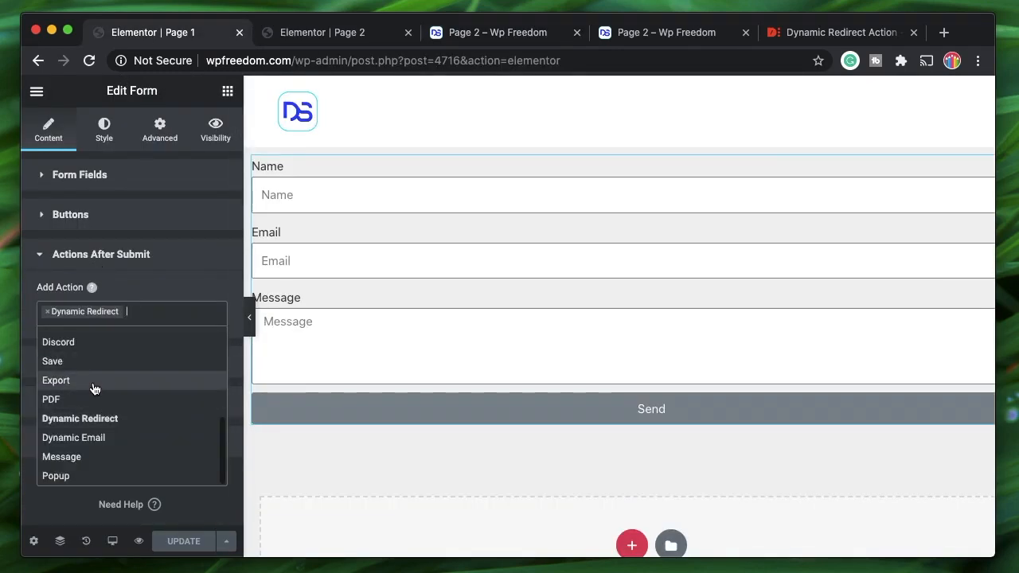
left_click(121, 266)
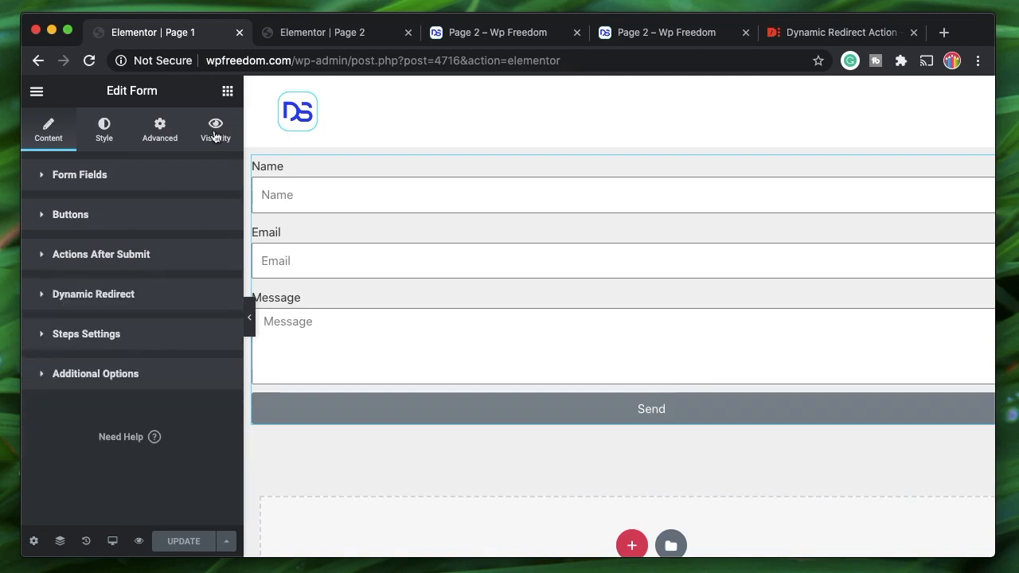
- Close both Page 2 test-result tabs and return to the Page 2 editor
left_click(317, 38)
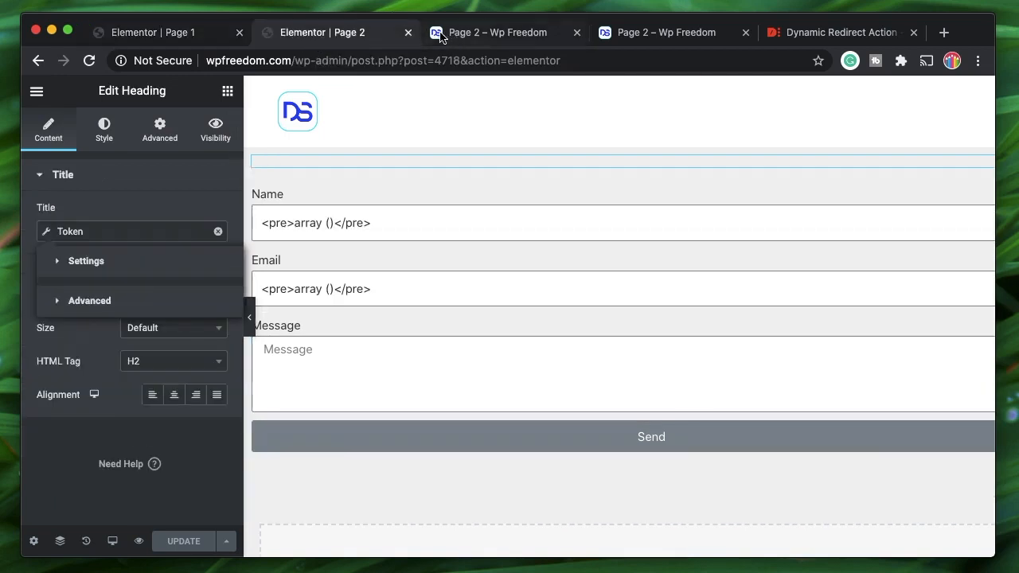
left_click(440, 36)
left_click(577, 35)
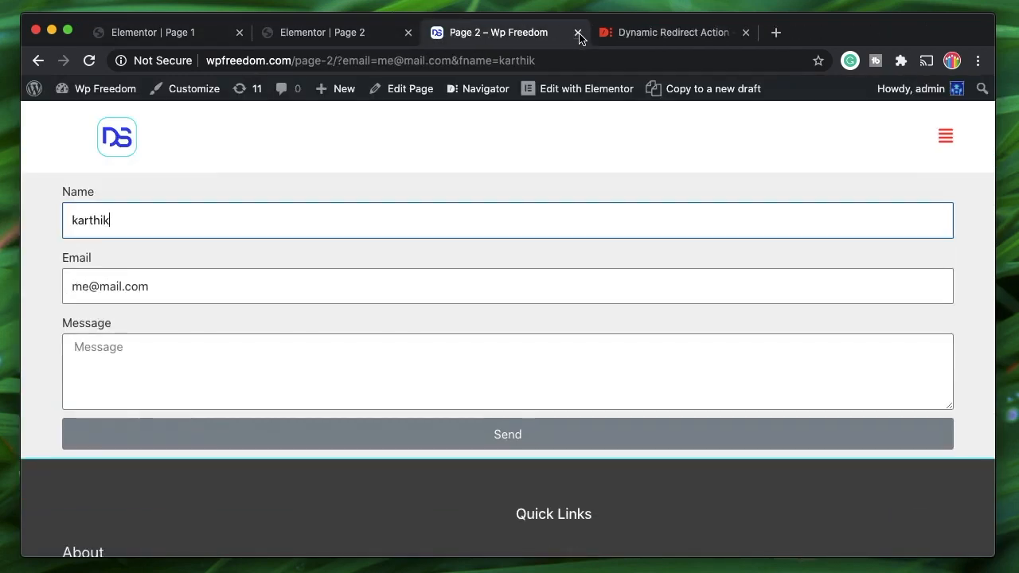
left_click(578, 34)
left_click(330, 33)
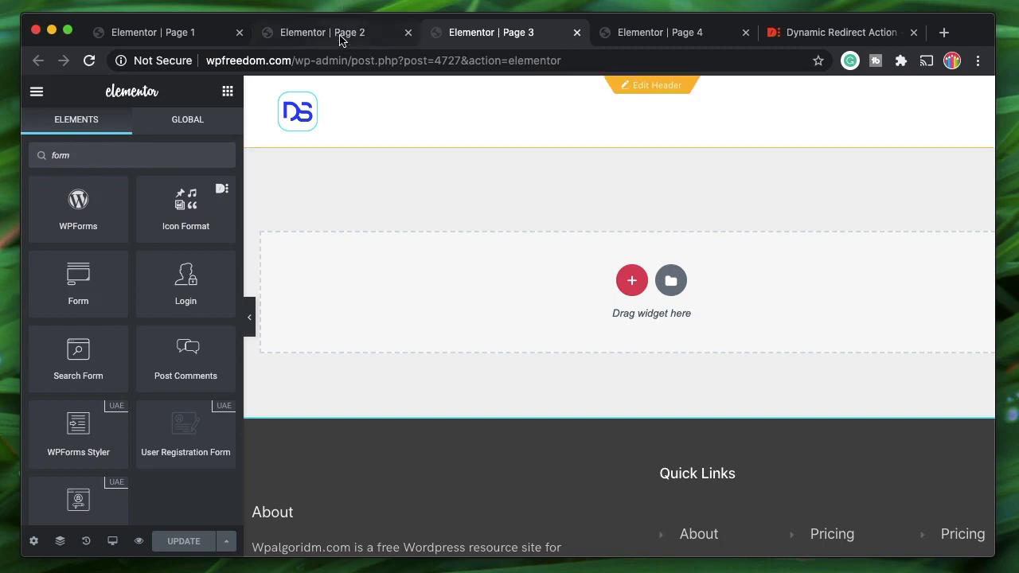
- Copy Page 1's Name/Email/Message form widget and paste it into Page 3's empty section
left_click(169, 36)
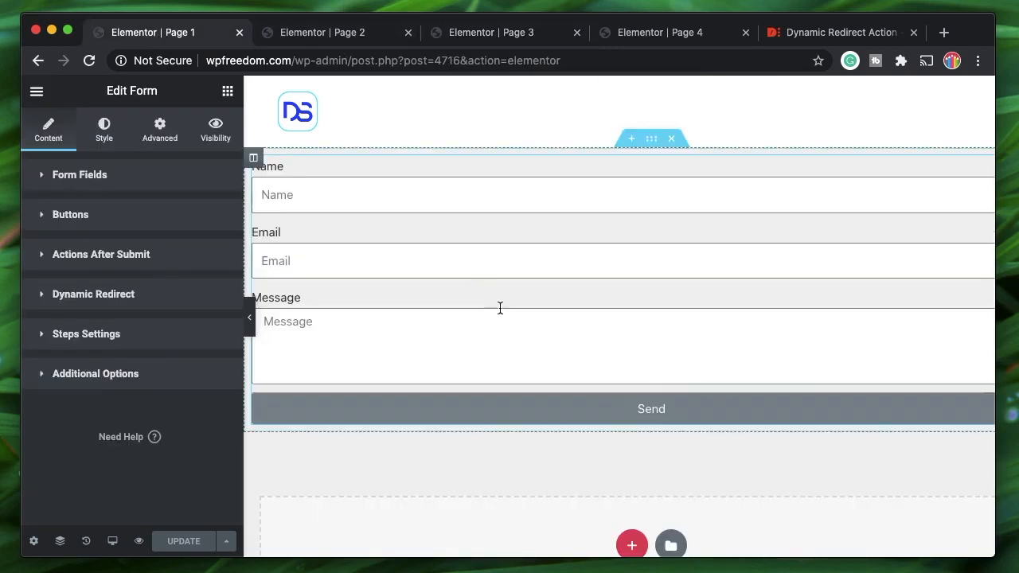
right_click(499, 308)
left_click(557, 263)
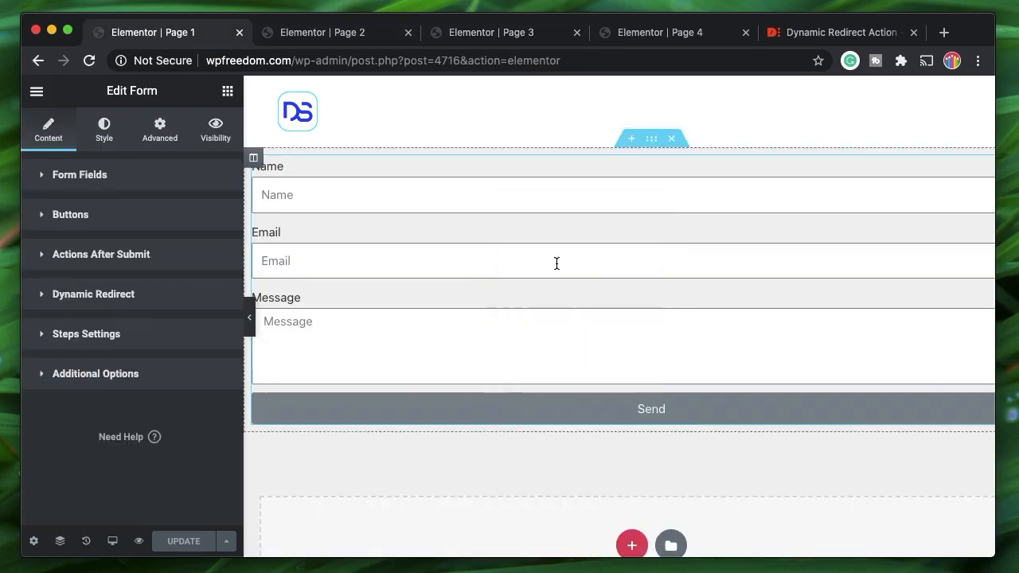
left_click(508, 37)
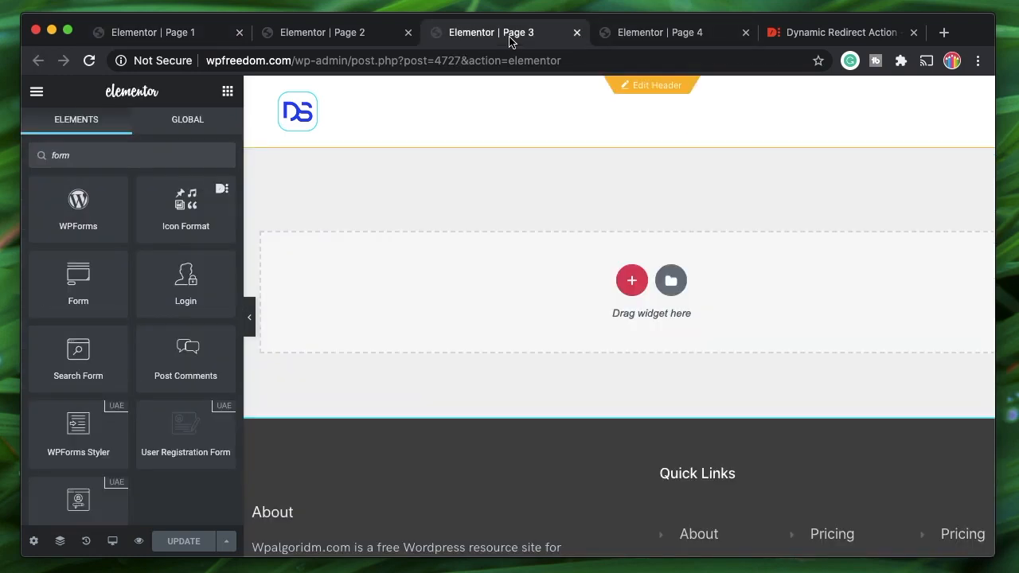
right_click(381, 272)
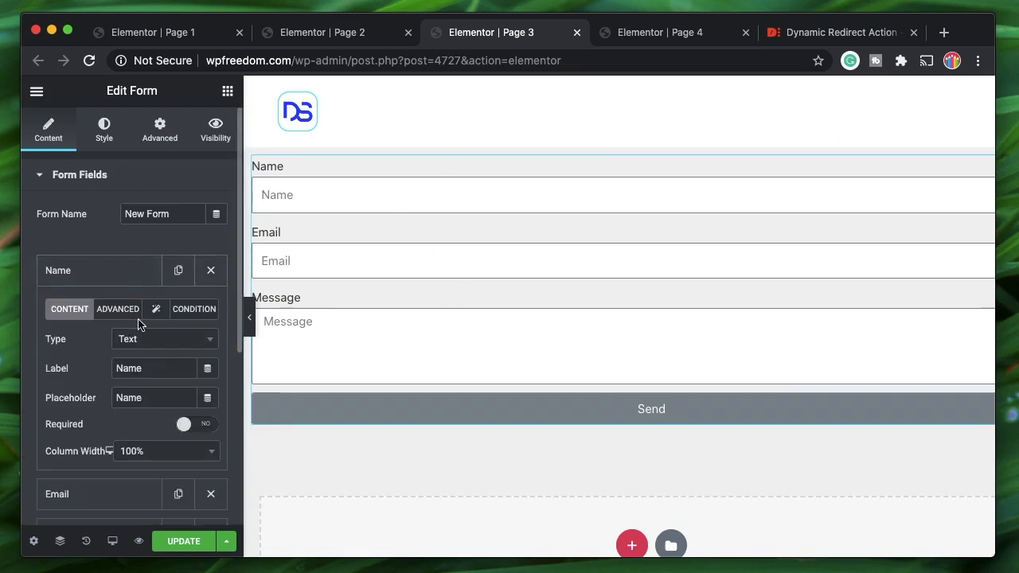
- Replace the Page 3 form's Dynamic Redirect submit action with Export
left_click(123, 317)
left_click(98, 278)
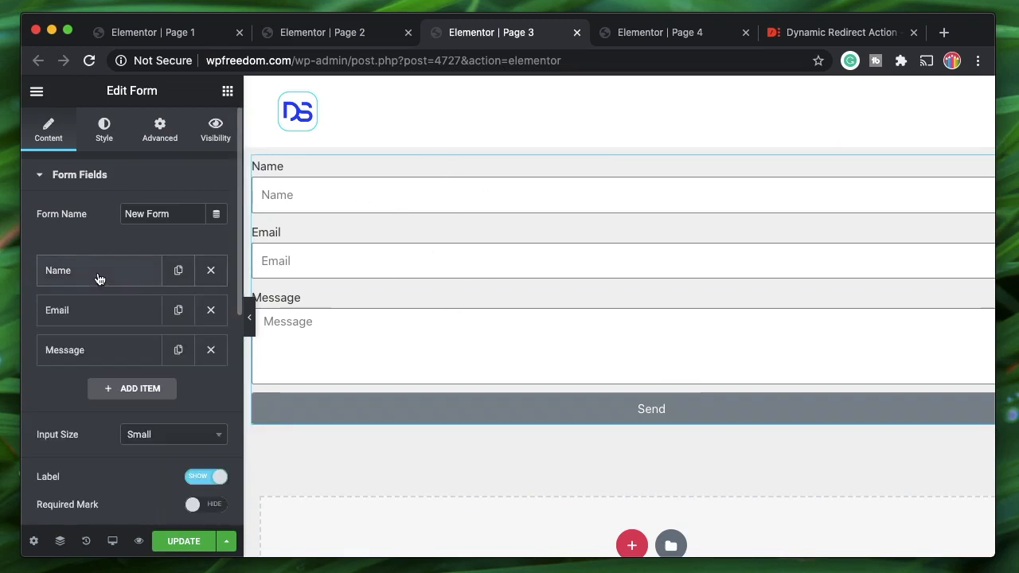
scroll(103, 386, "down", 5)
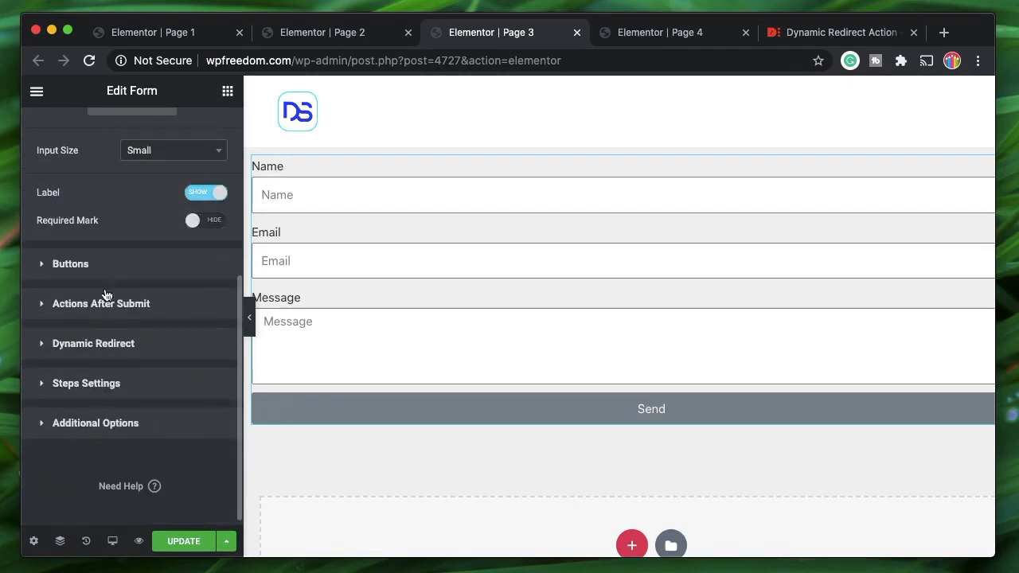
left_click(94, 304)
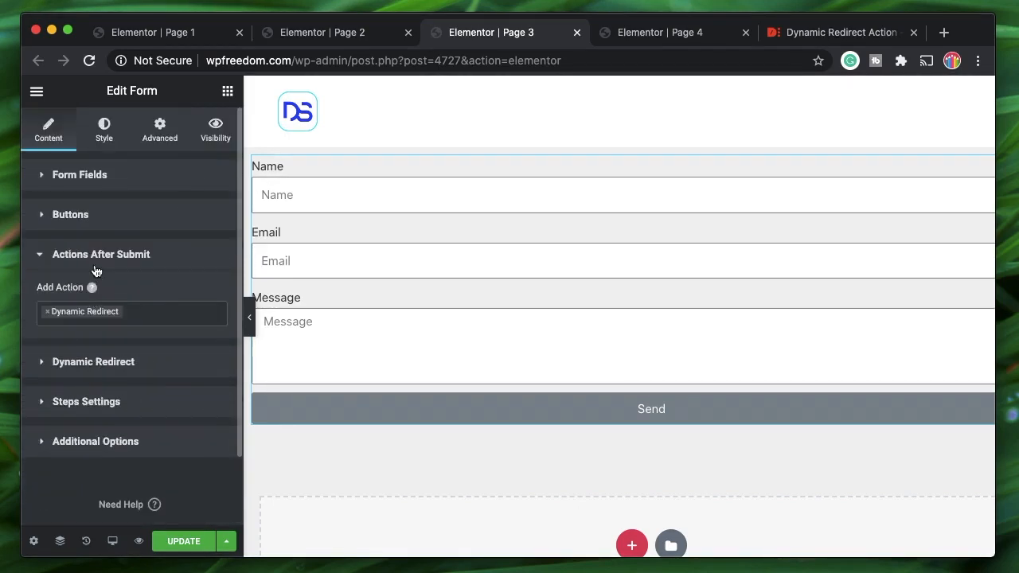
left_click(45, 311)
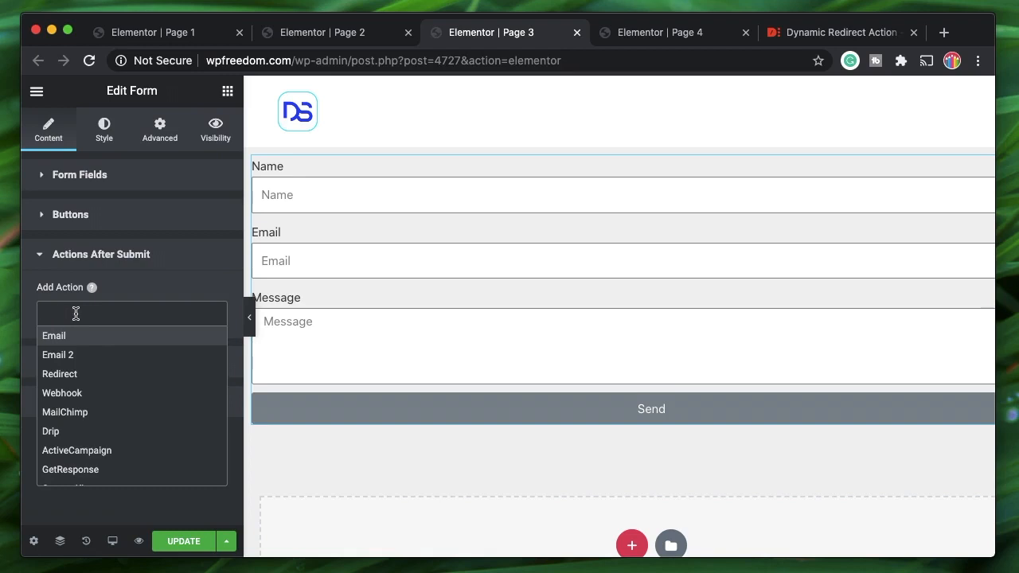
scroll(73, 406, "down", 3)
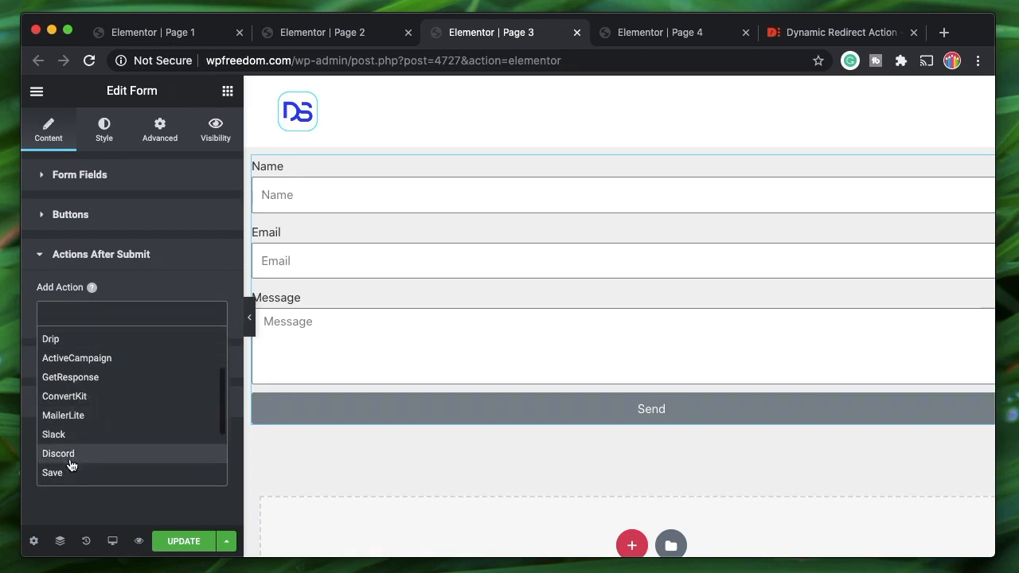
scroll(70, 464, "down", 2)
left_click(88, 388)
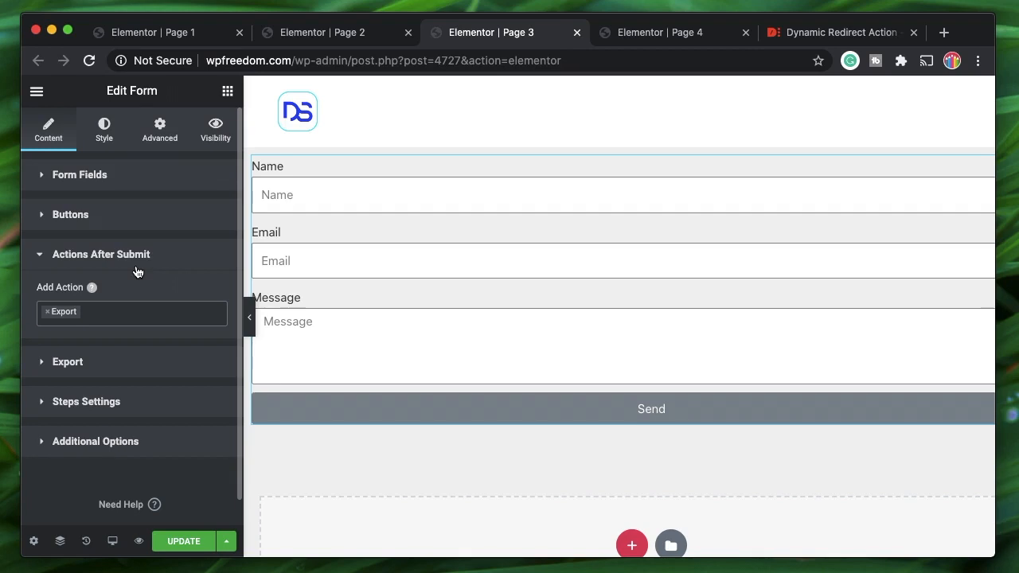
left_click(109, 368)
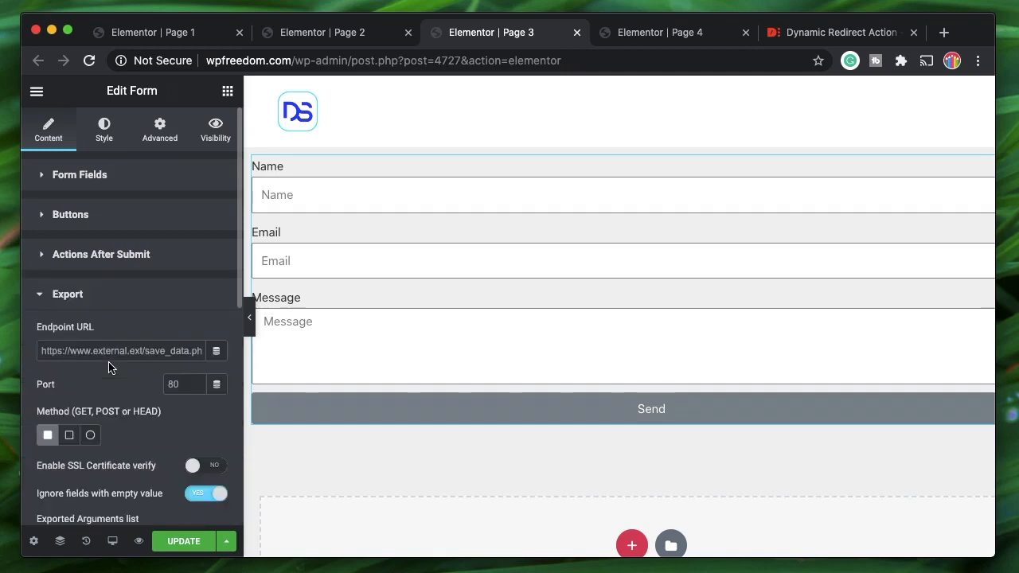
left_click(127, 352)
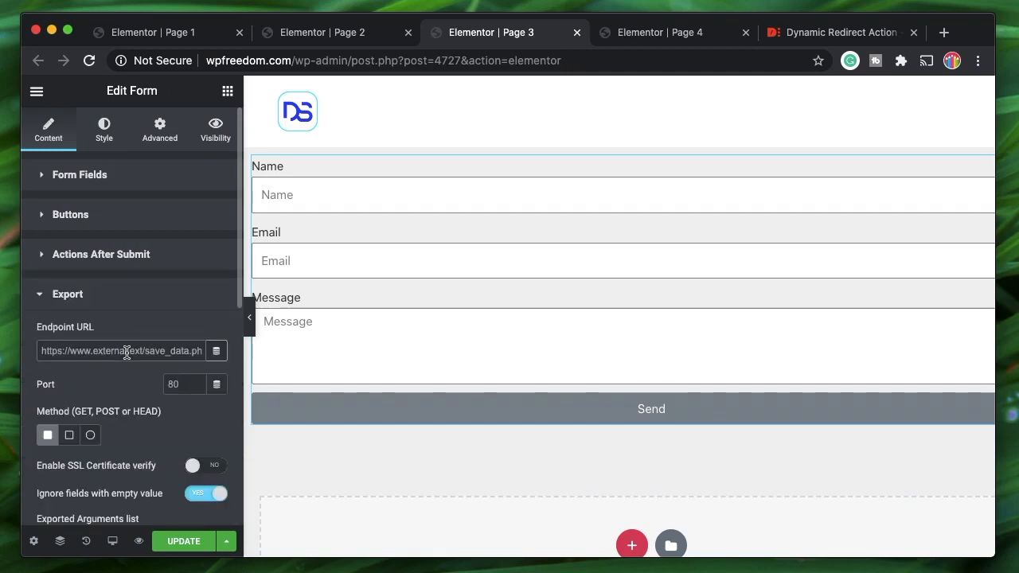
type("https://wpfreedom.com/page-4")
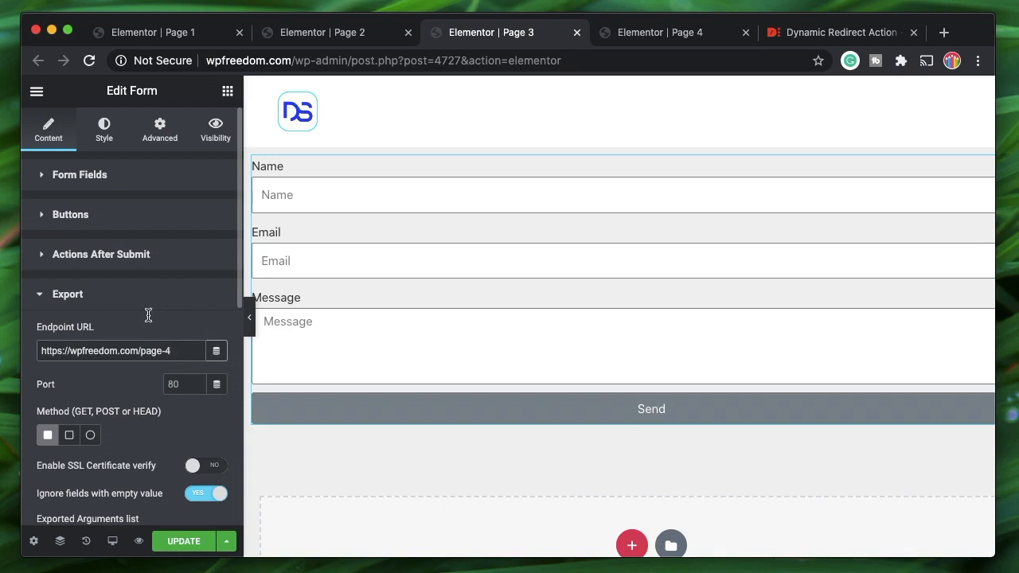
scroll(99, 398, "down", 4)
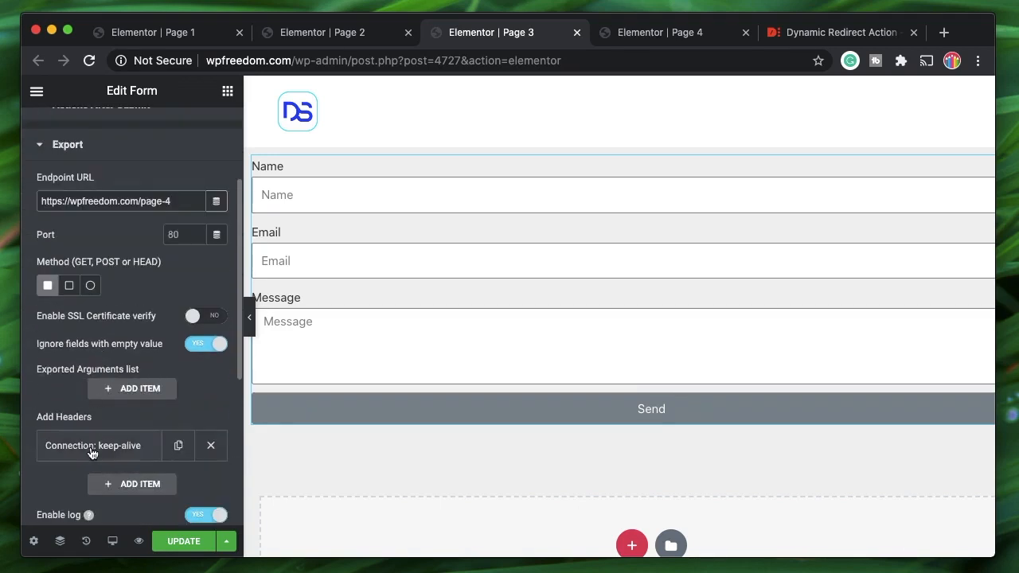
scroll(150, 332, "up", 4)
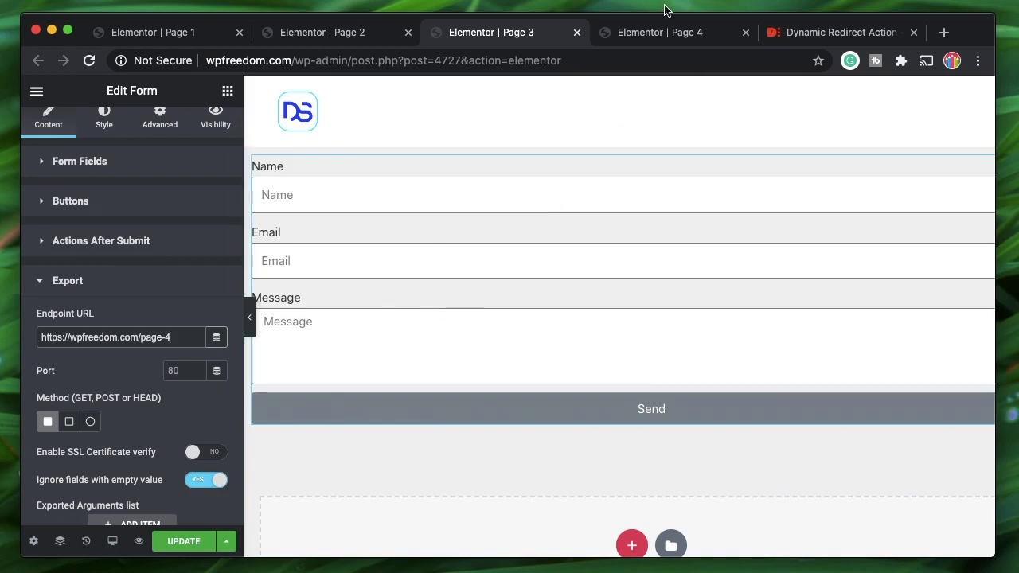
- Check the form's Additional Options, then update Page 3
left_click(114, 284)
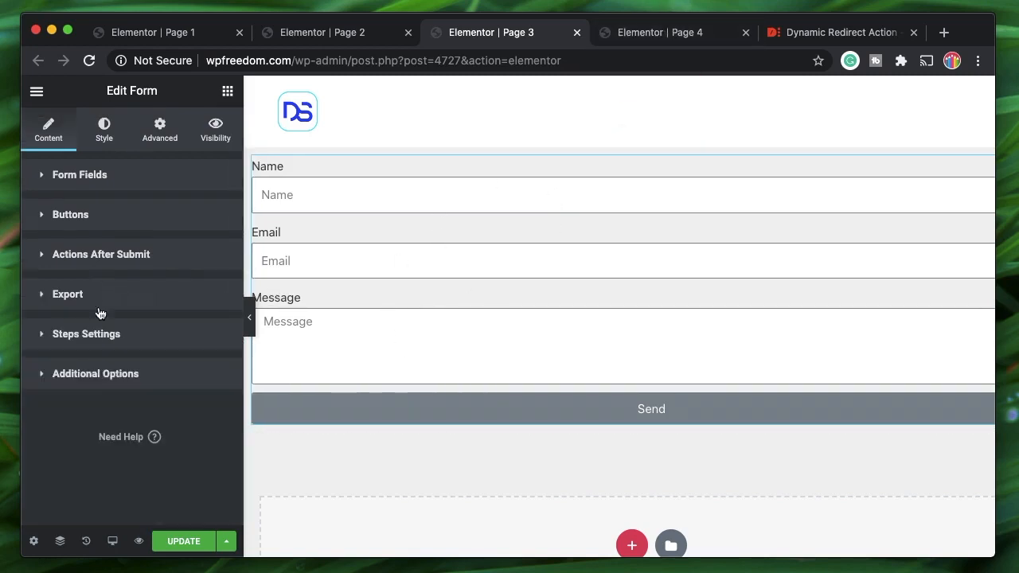
left_click(94, 376)
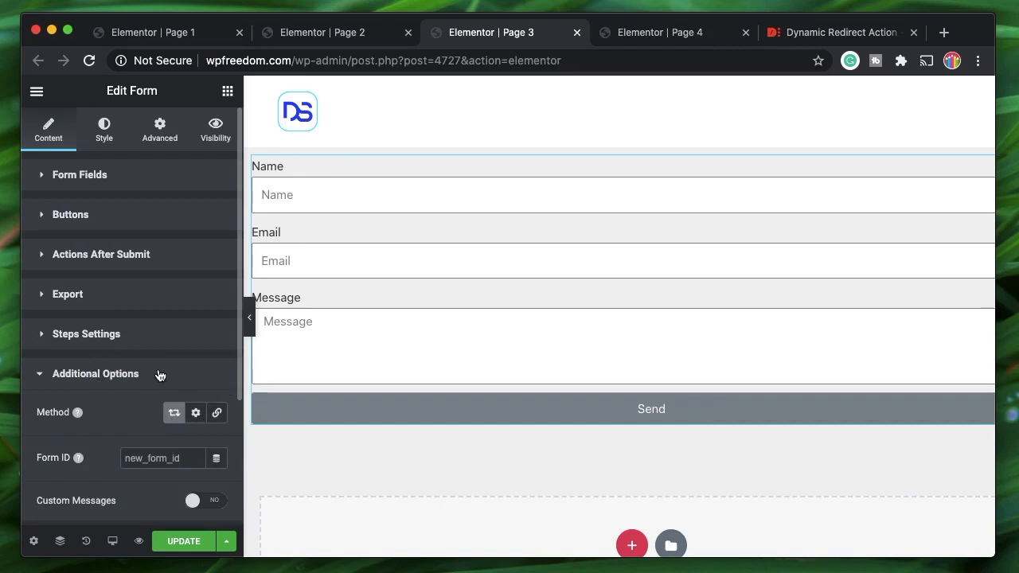
left_click(90, 386)
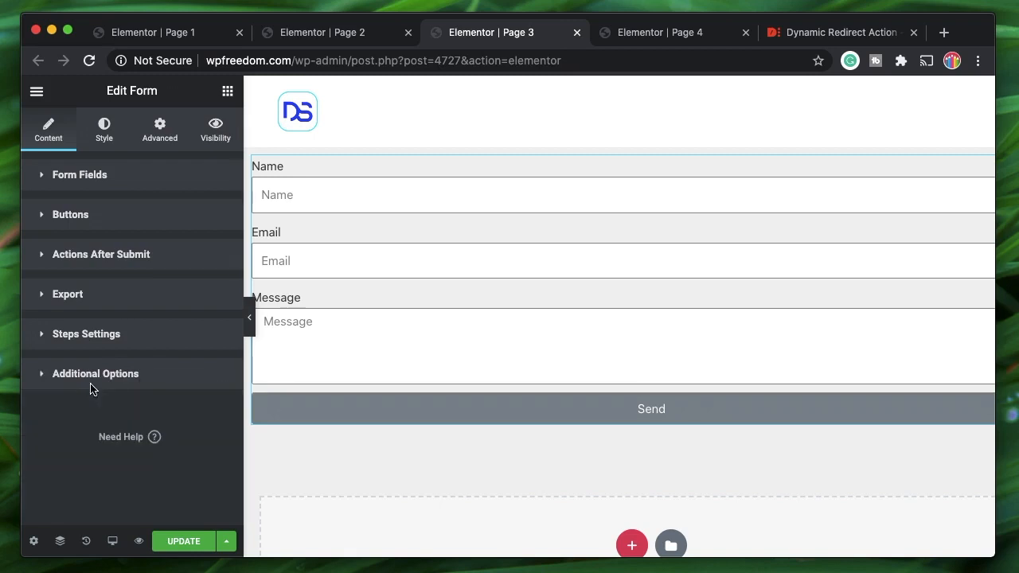
left_click(170, 545)
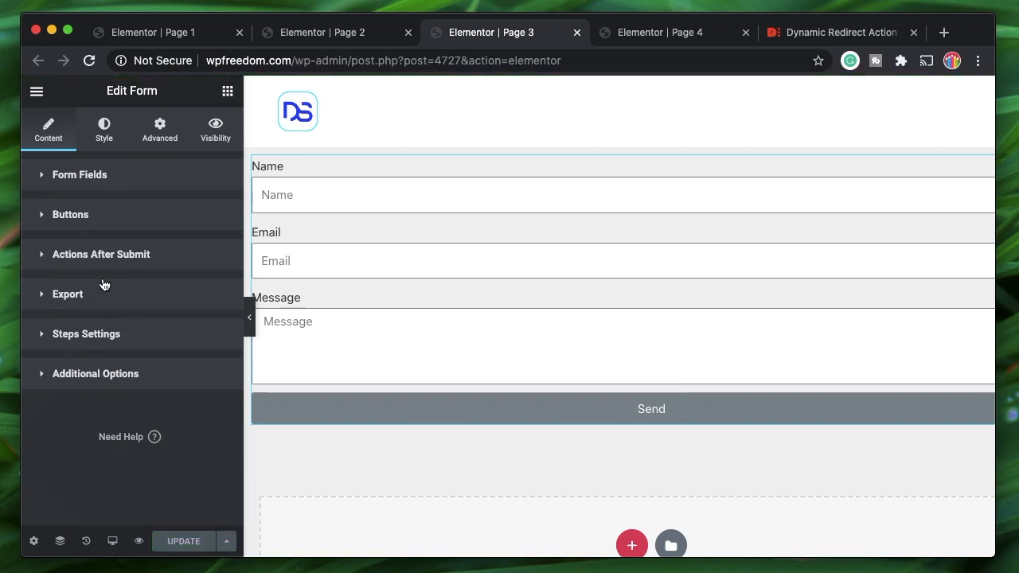
- Select the full Export Endpoint URL, then move to the Page 4 editor
left_click(130, 293)
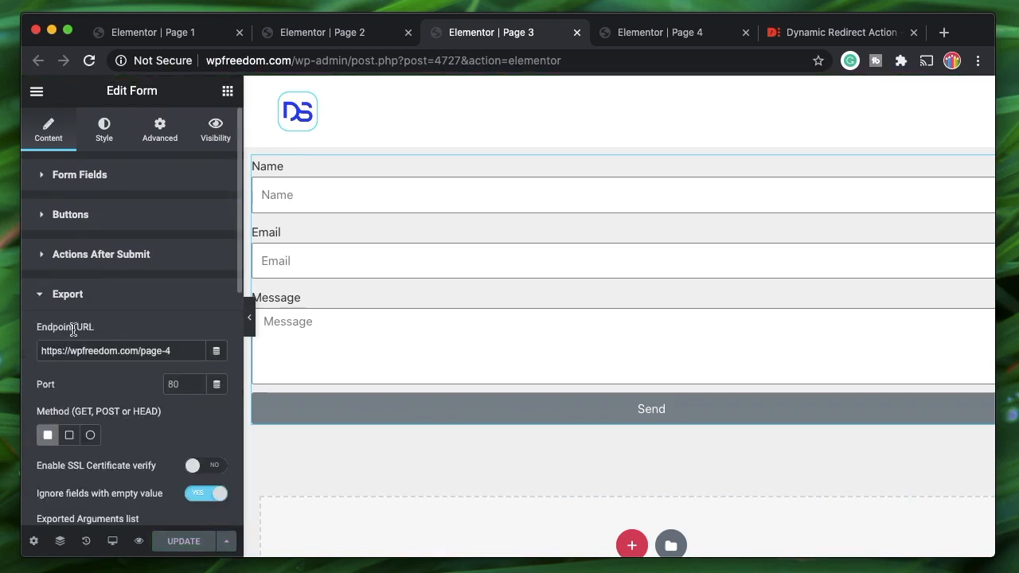
triple_click(181, 351)
triple_click(182, 351)
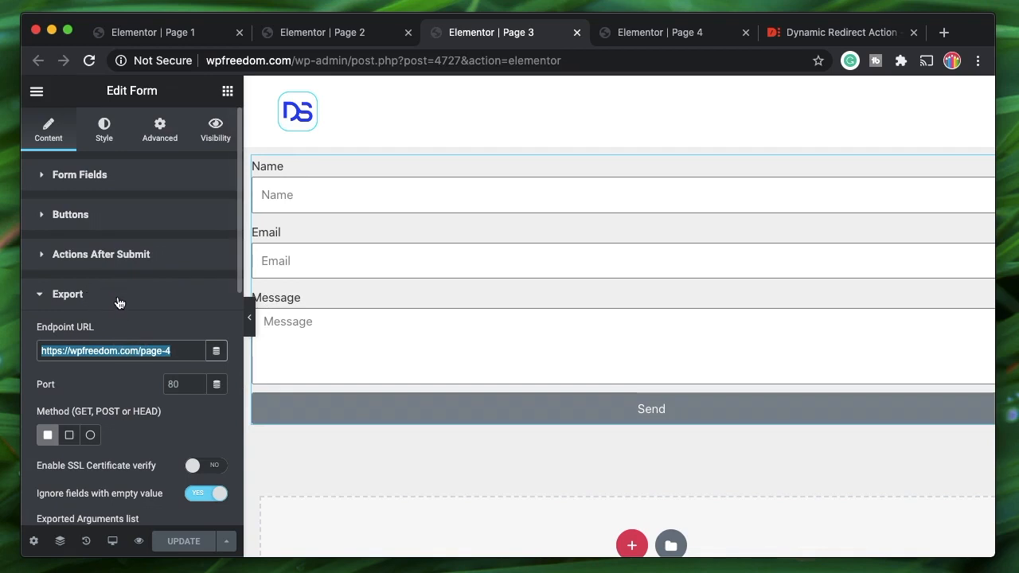
left_click(662, 37)
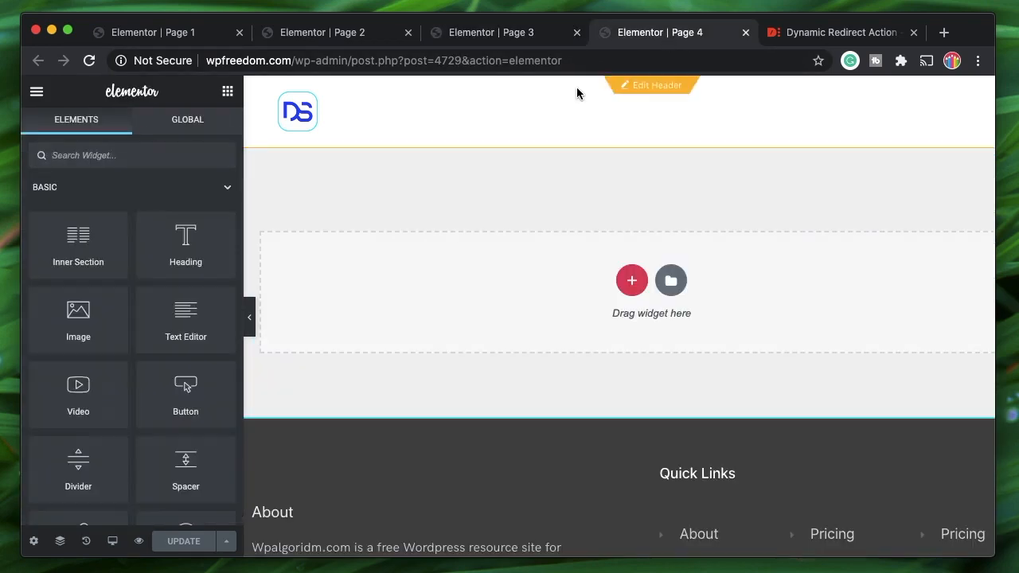
- Add an Image widget to Page 4 showing My-Skills-About-Page-.png from the Media Library
left_click(495, 27)
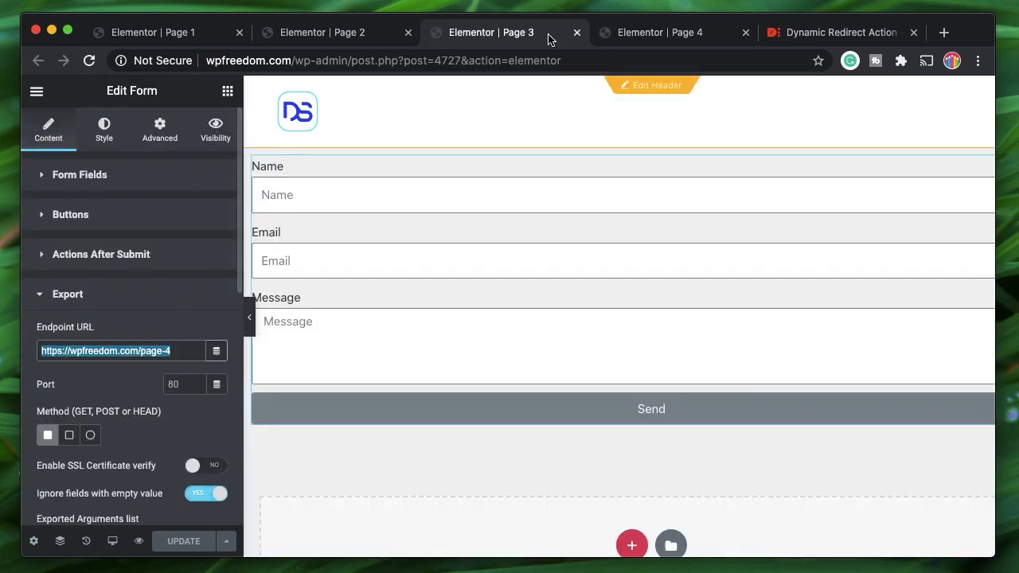
left_click(137, 303)
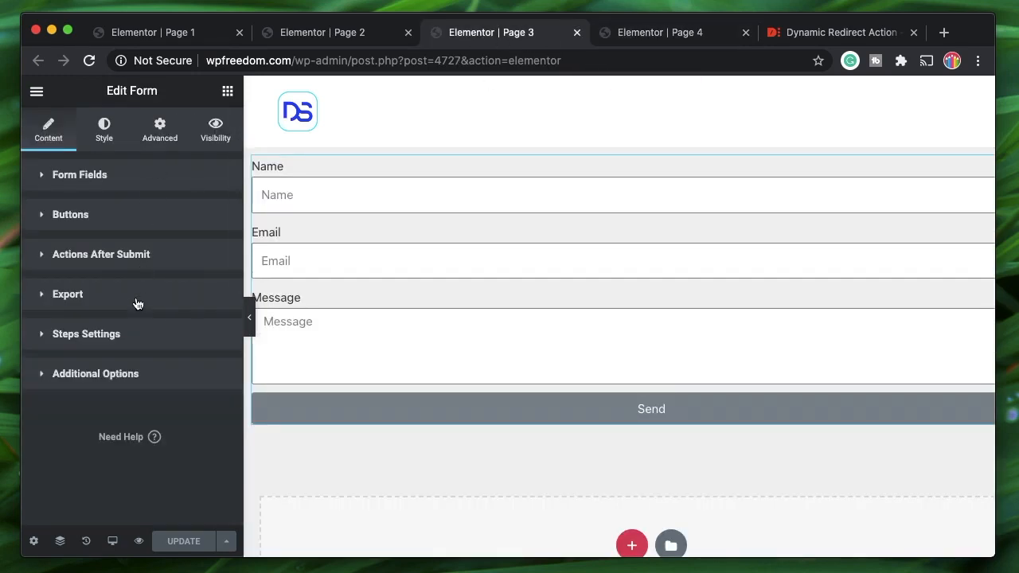
left_click(681, 36)
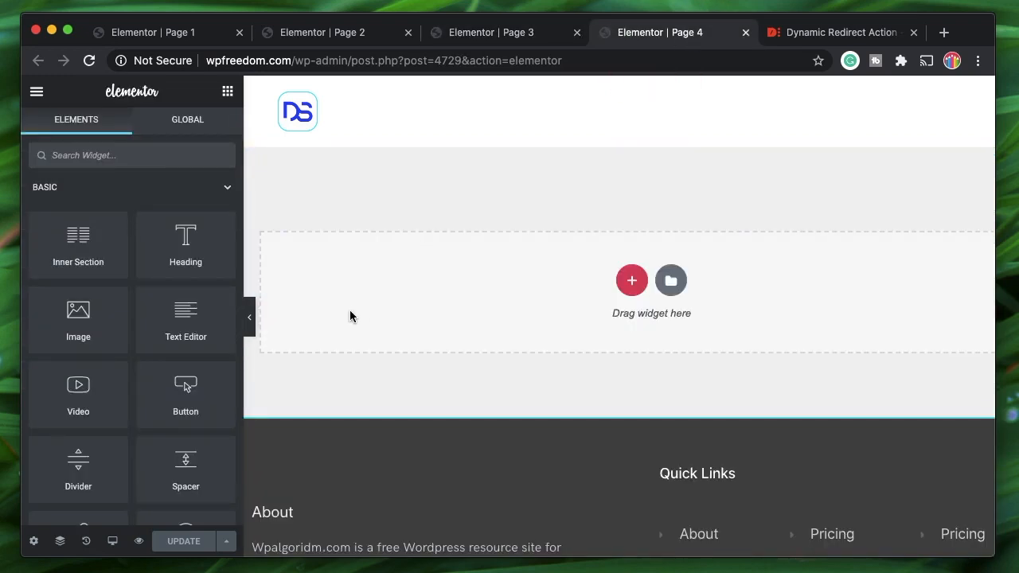
left_click_drag(87, 318, 530, 297)
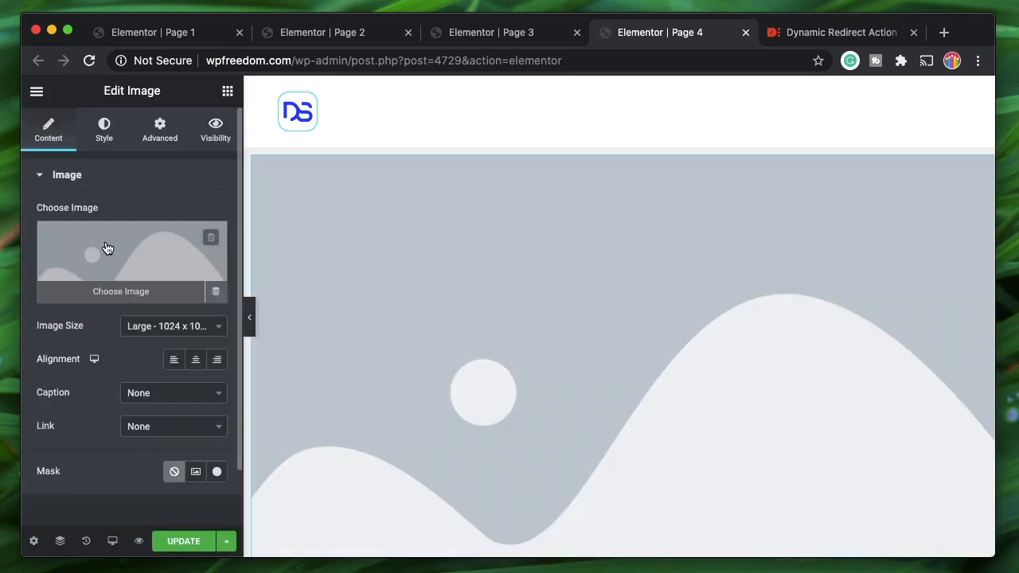
left_click(106, 247)
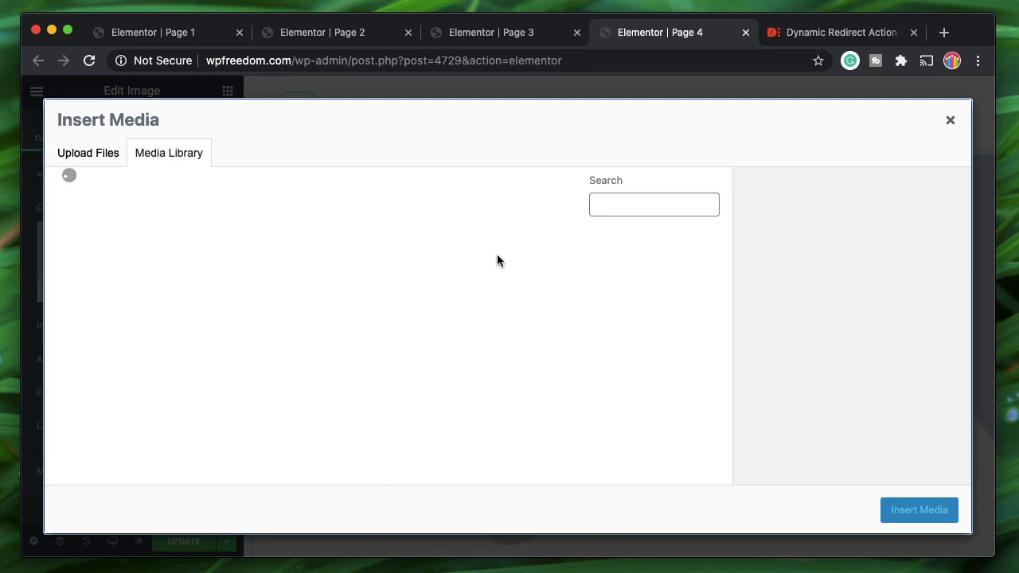
left_click(550, 279)
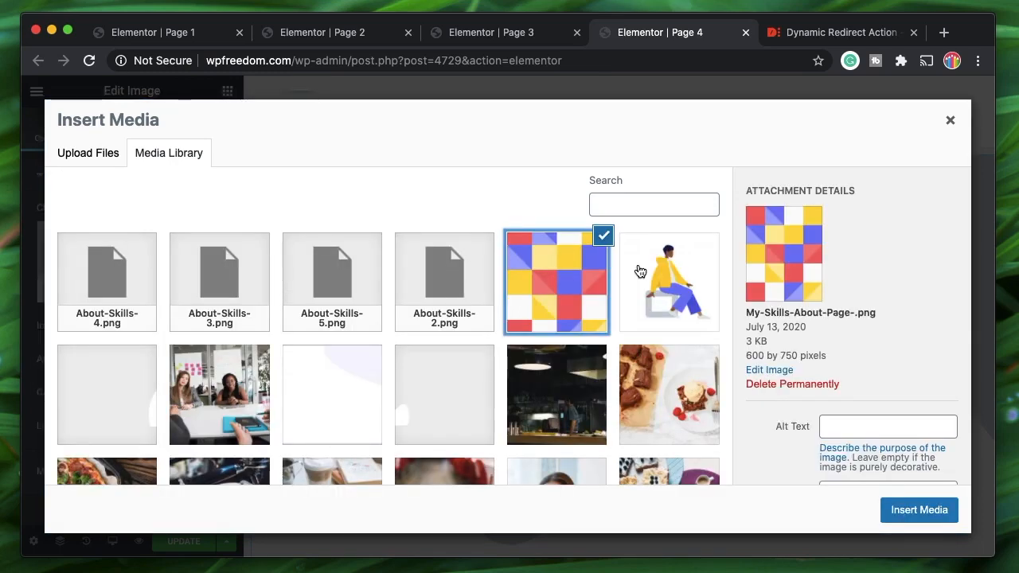
left_click(898, 510)
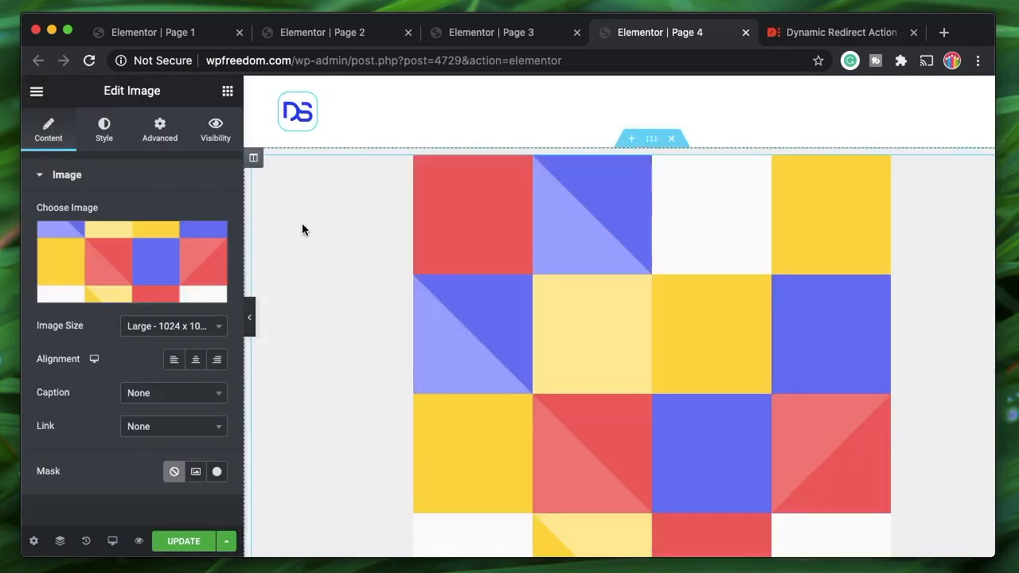
- Size the image Medium 300 x 300, centre it, and compare with the Page 3 form
left_click(193, 325)
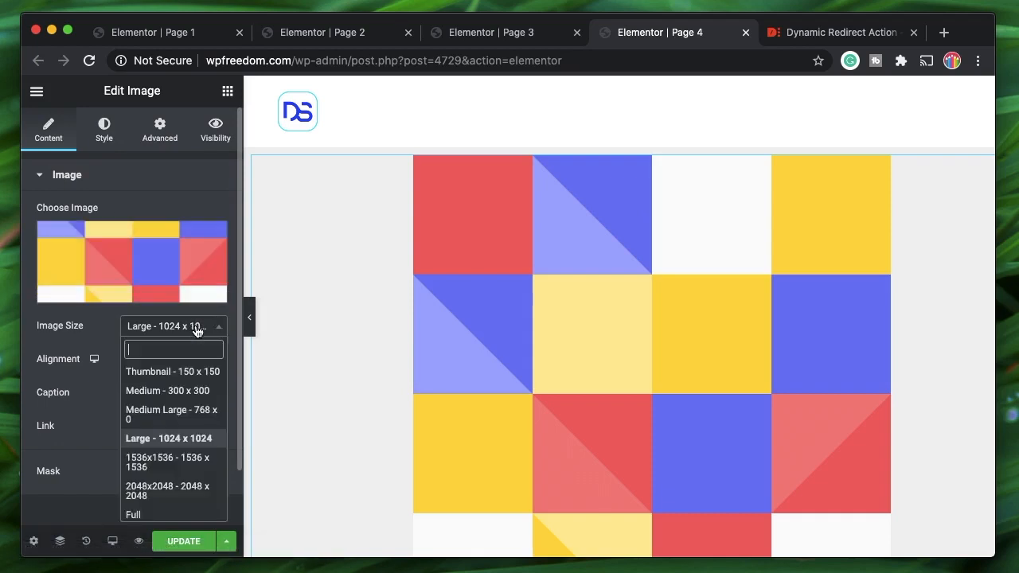
left_click(184, 393)
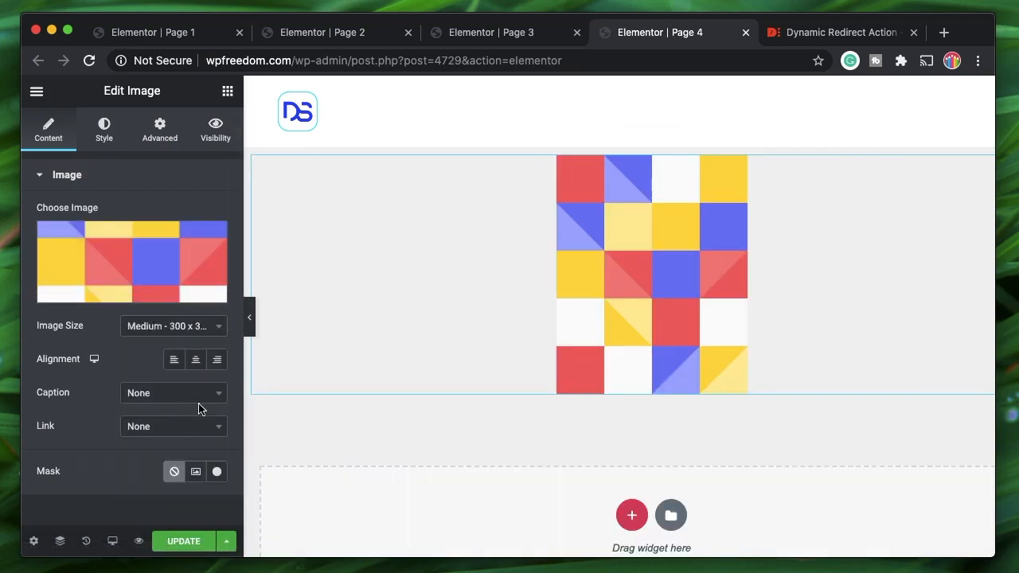
left_click(196, 361)
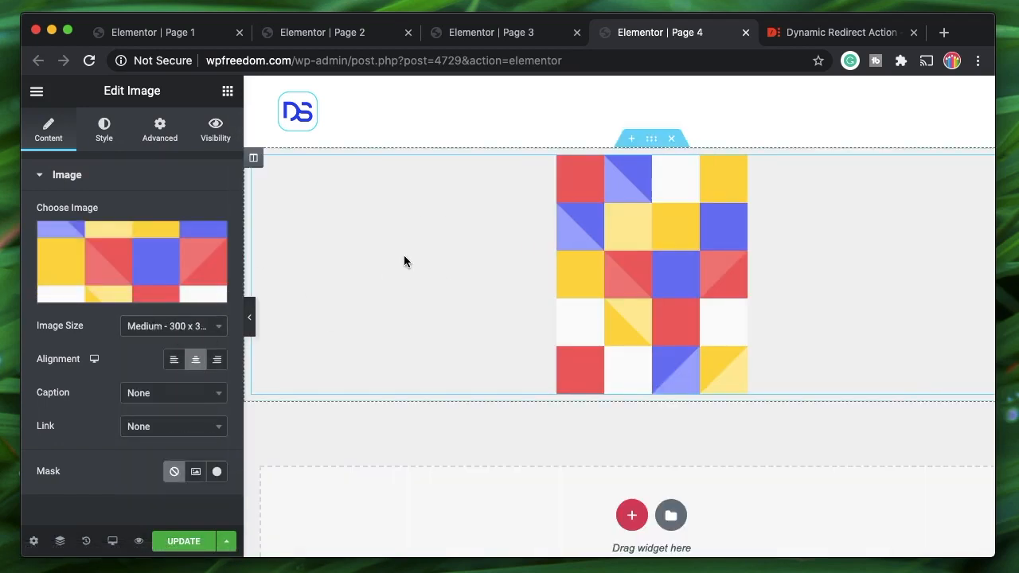
left_click(478, 36)
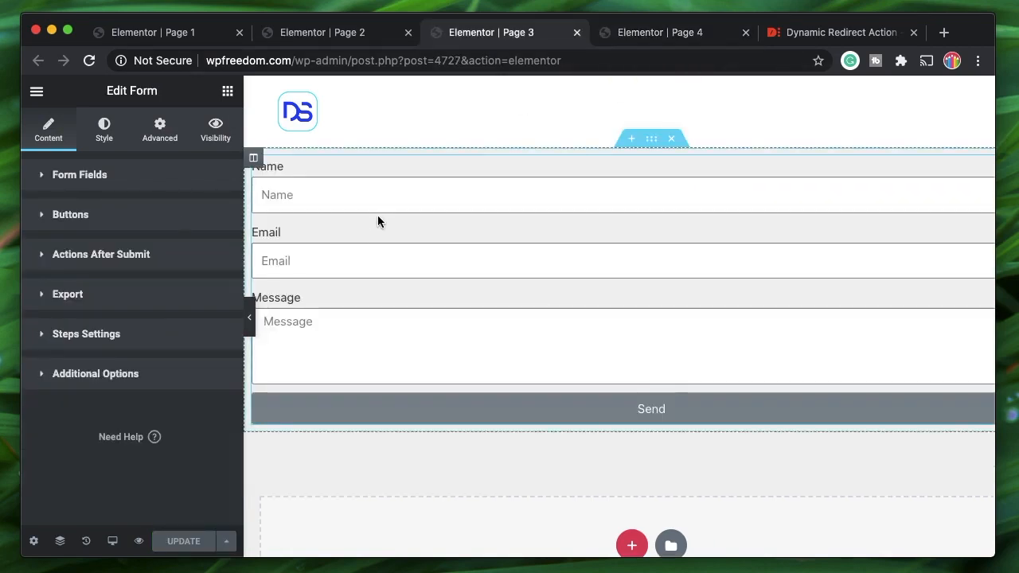
left_click(649, 35)
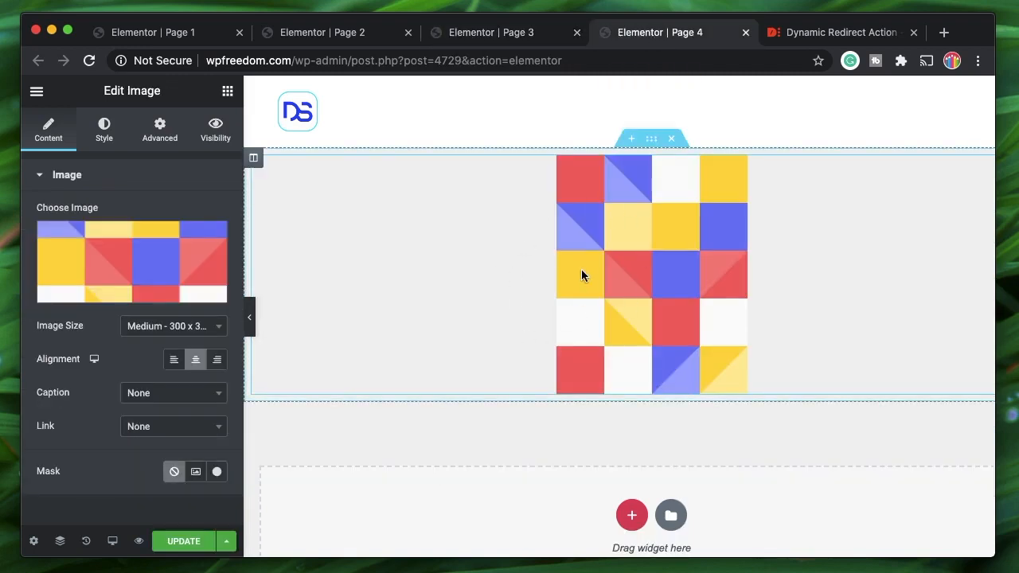
left_click(524, 35)
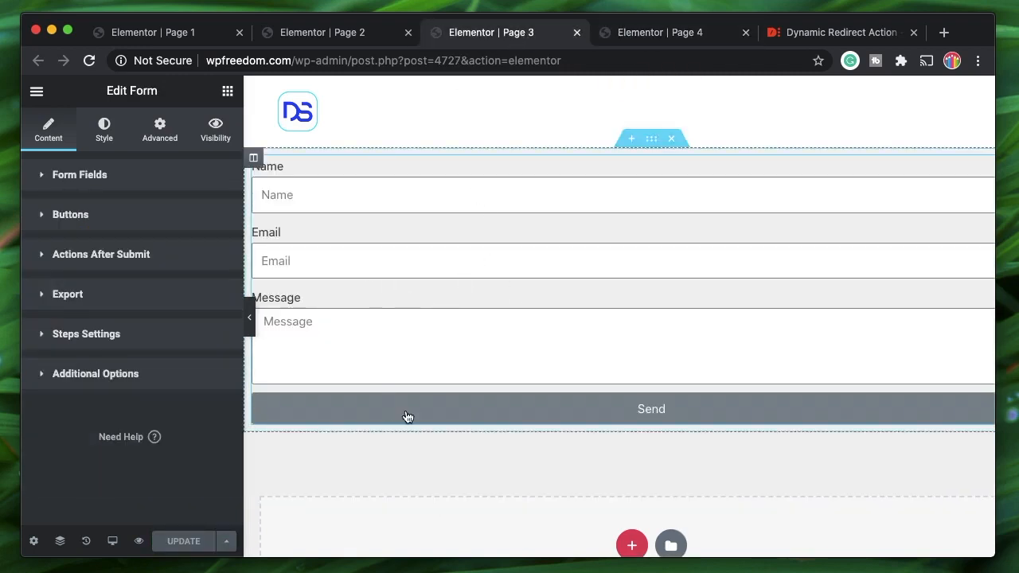
left_click(654, 38)
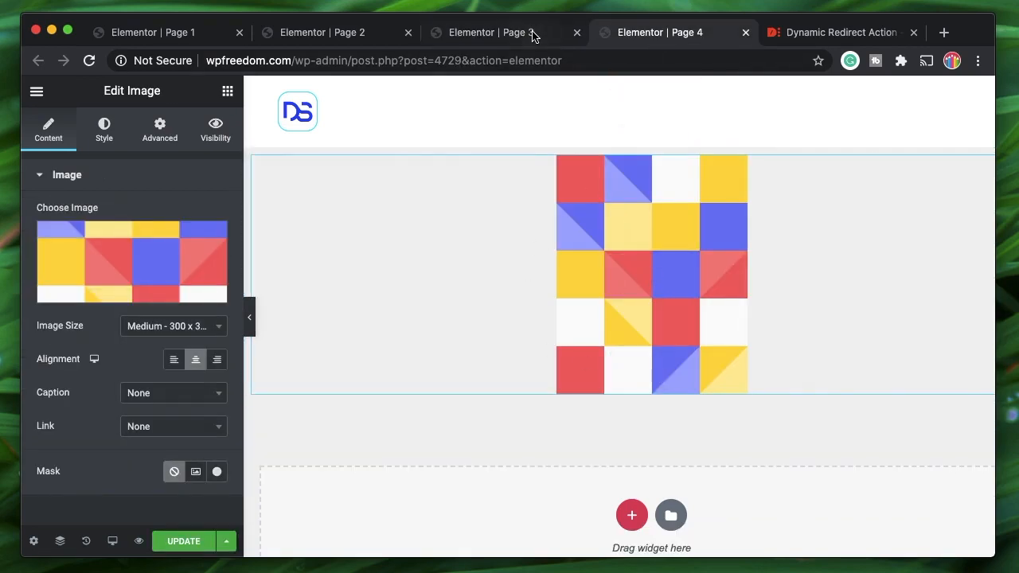
- Enable visibility on the image and remove the Post, User & Role, Term & Archive triggers
left_click(212, 138)
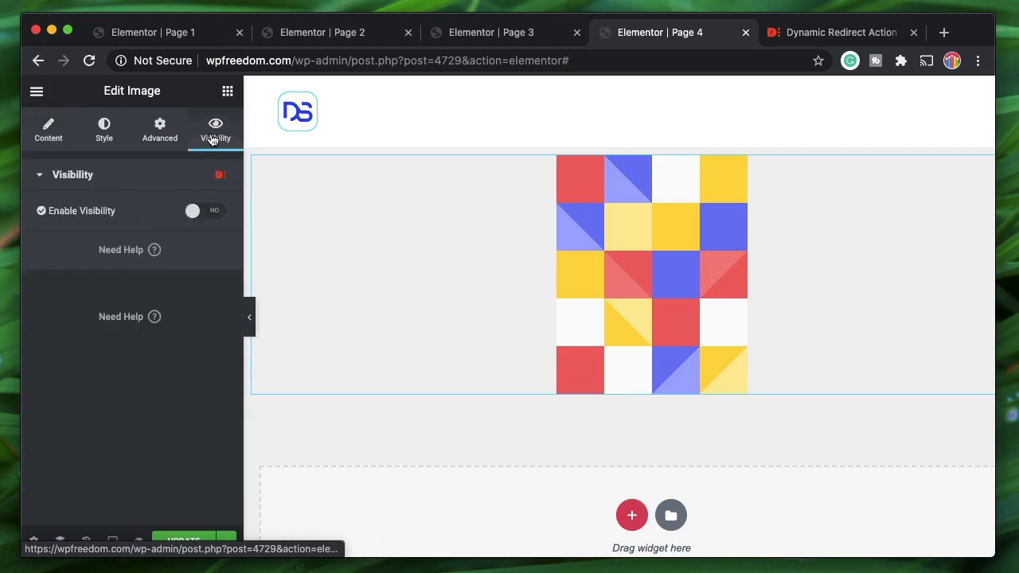
left_click(201, 213)
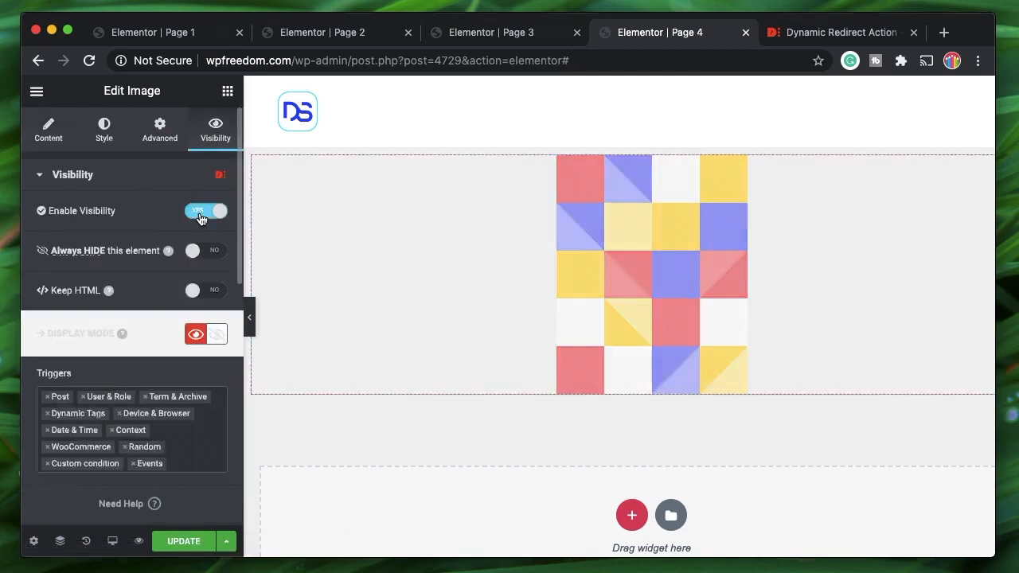
scroll(138, 318, "down", 3)
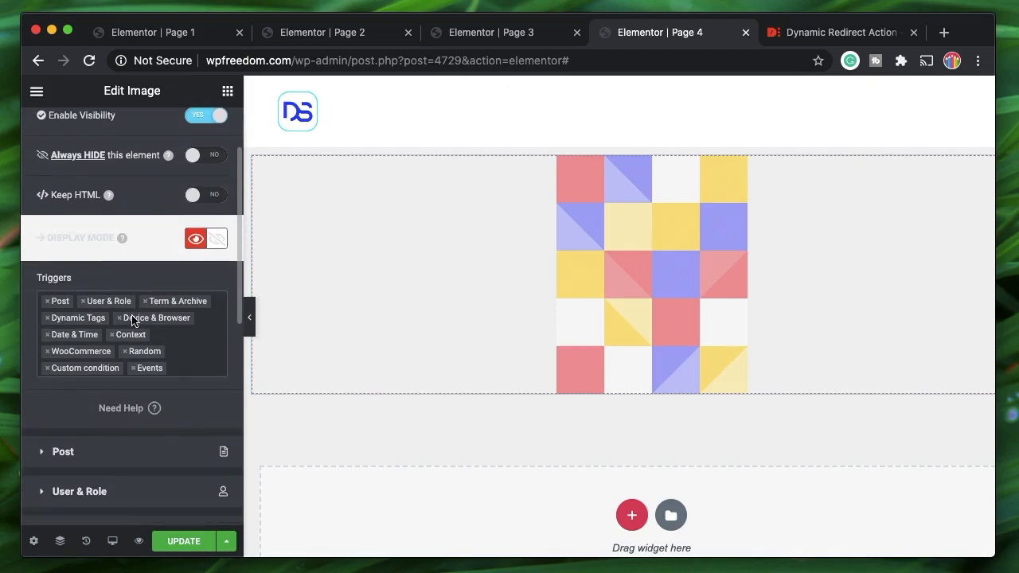
left_click(48, 303)
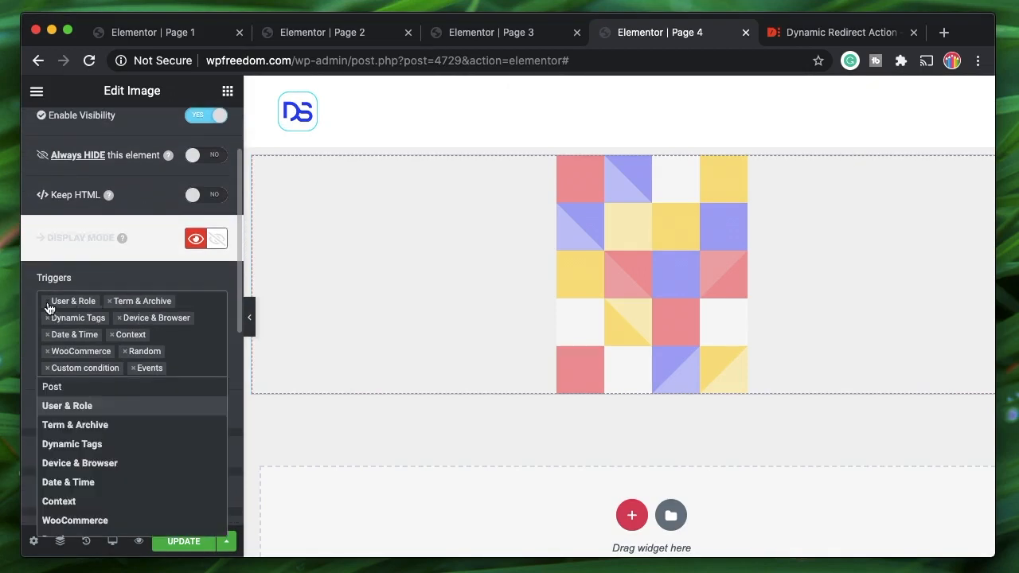
left_click(47, 303)
left_click(47, 302)
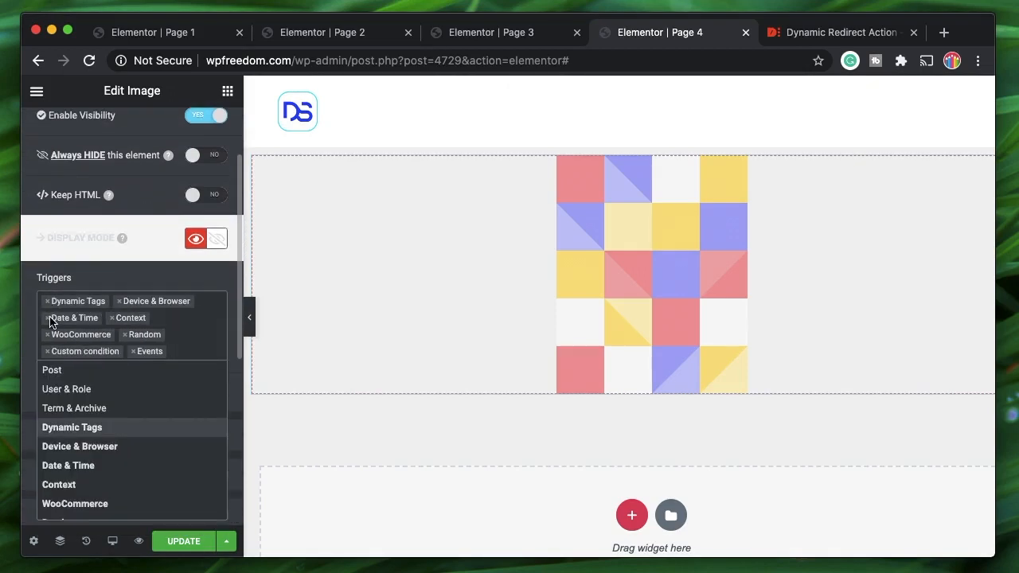
left_click(49, 321)
- Remove Date & Time, Device & Browser, Context, WooCommerce, Random, Custom and Events, keeping Dynamic Tags
left_click(47, 318)
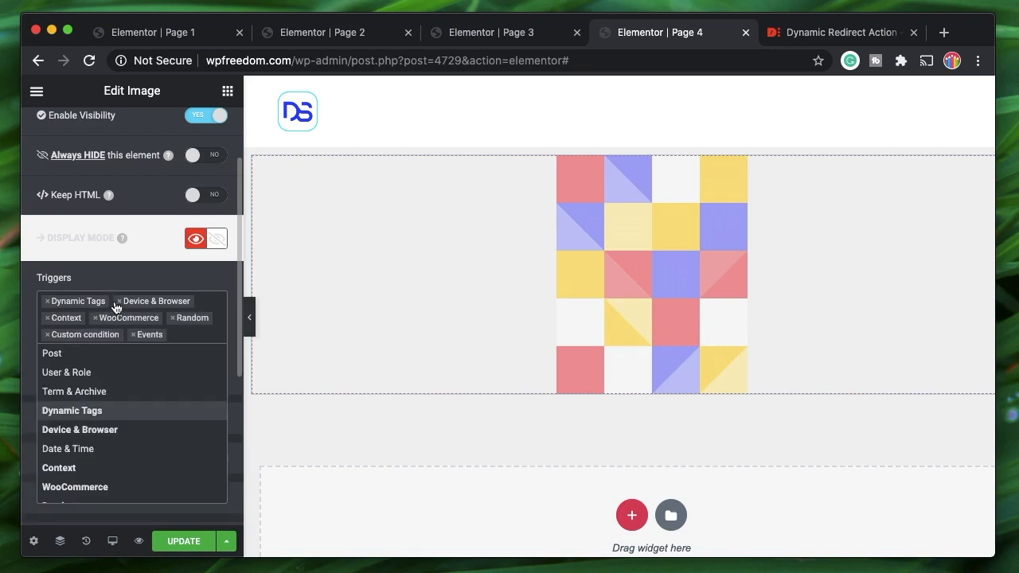
left_click(120, 302)
left_click(120, 303)
left_click(119, 302)
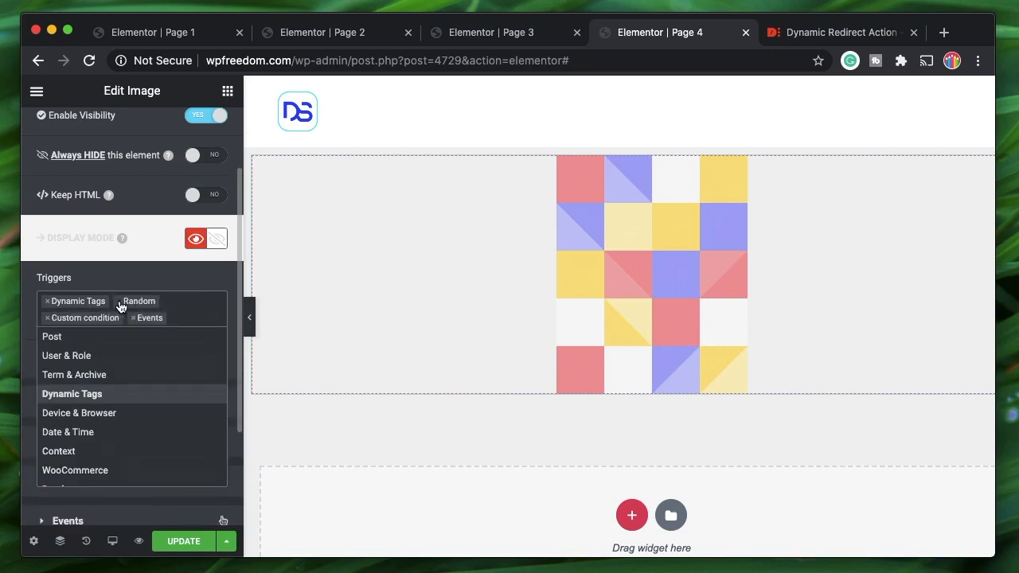
left_click(119, 302)
left_click(119, 302)
left_click(119, 303)
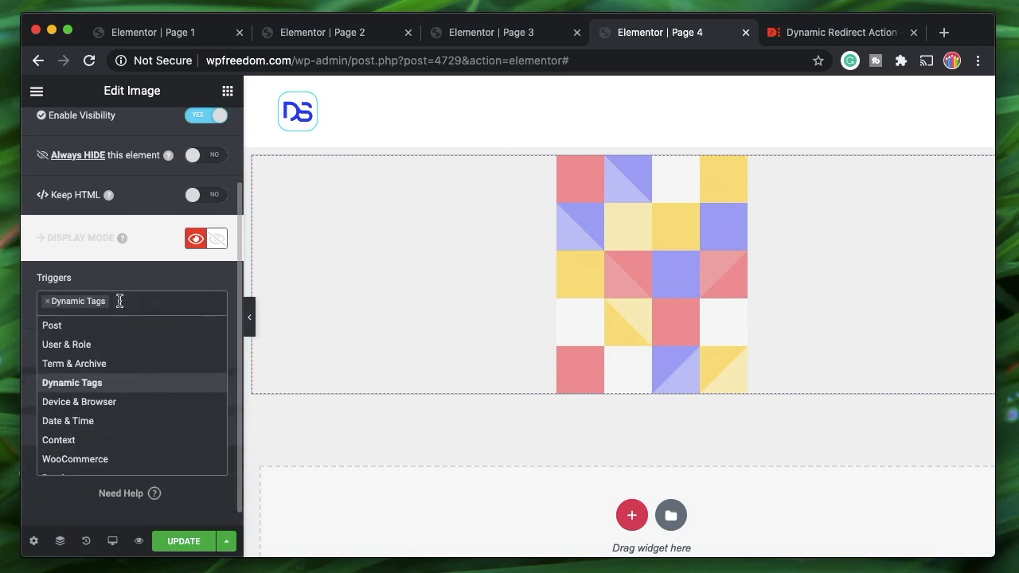
left_click(157, 275)
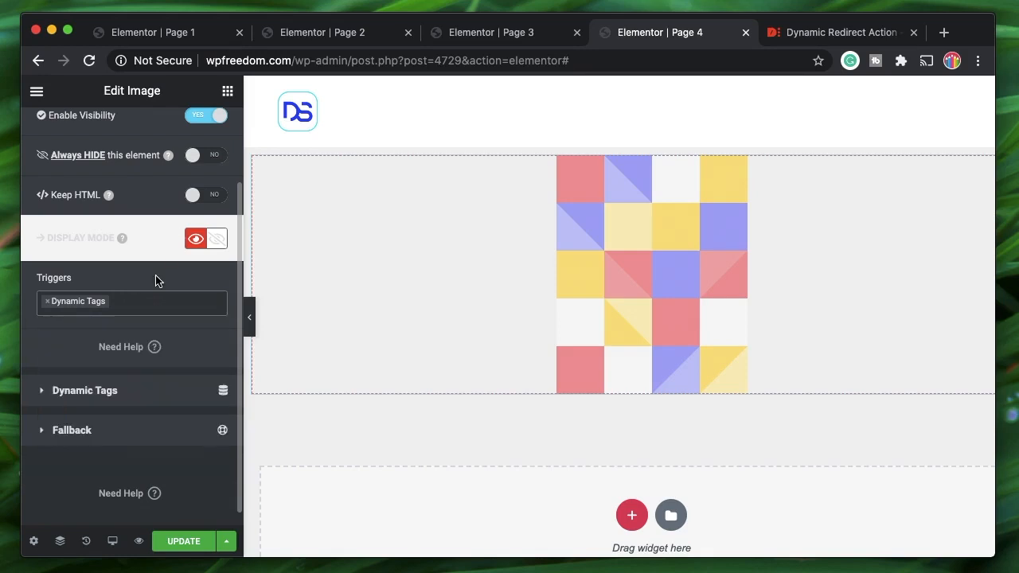
left_click(120, 390)
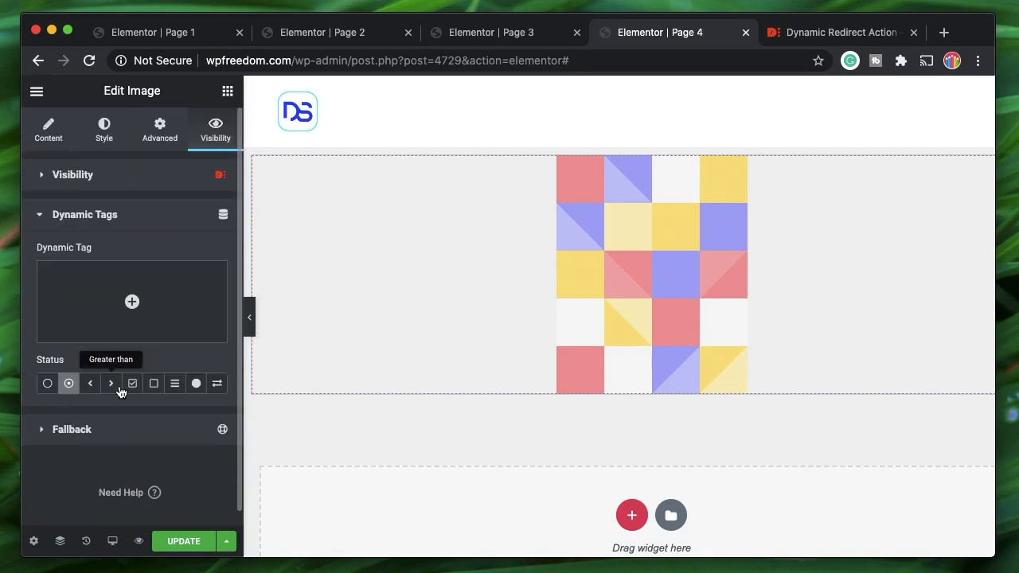
- Make the Dynamic Tags condition require any value from the Token tag
left_click(67, 387)
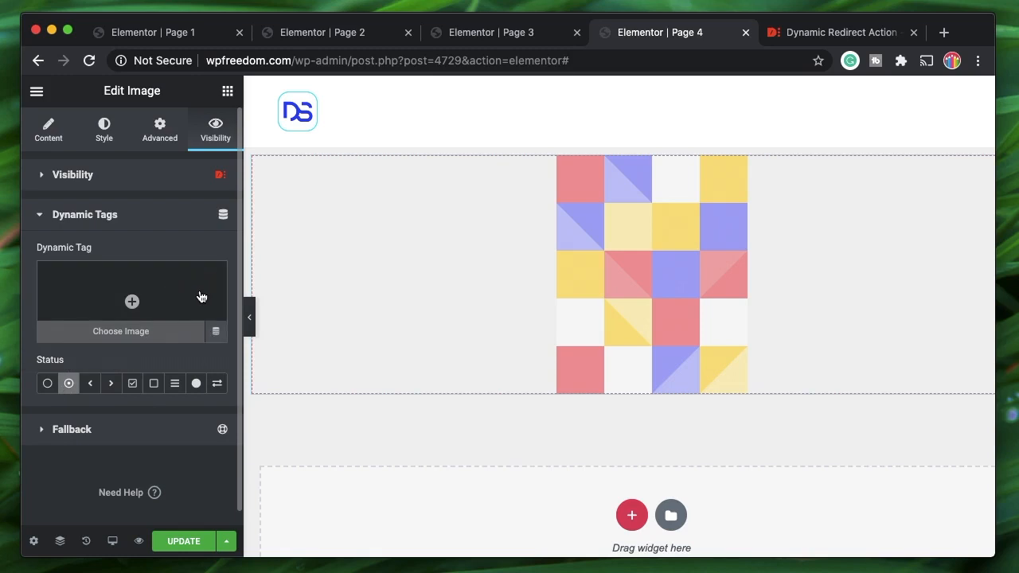
left_click(214, 334)
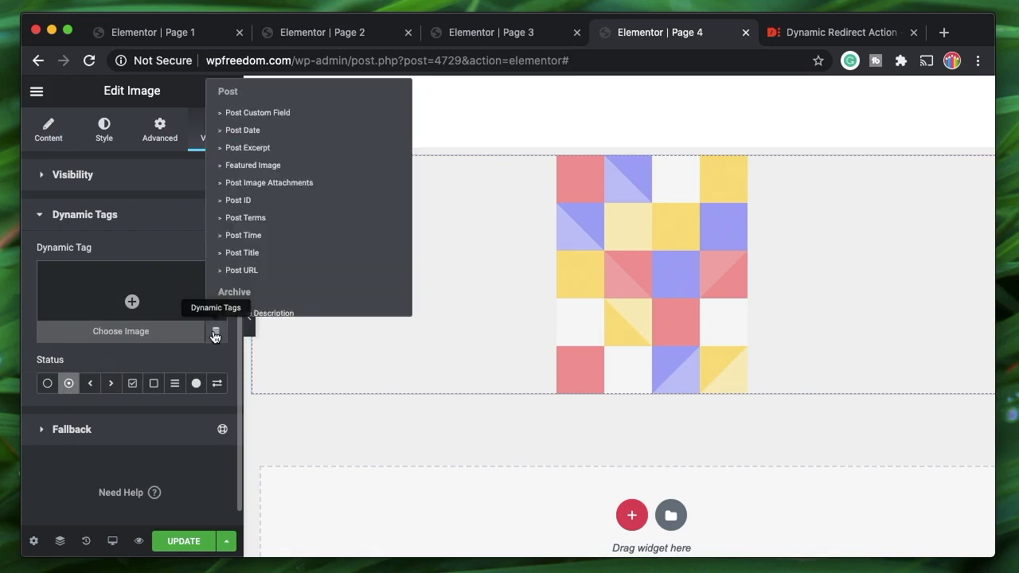
scroll(295, 239, "down", 10)
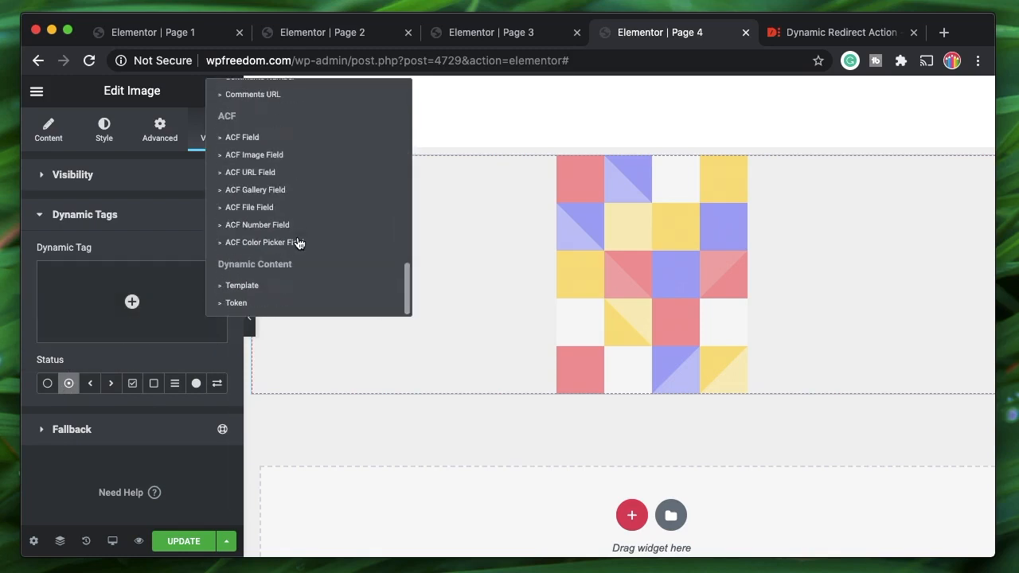
left_click(235, 303)
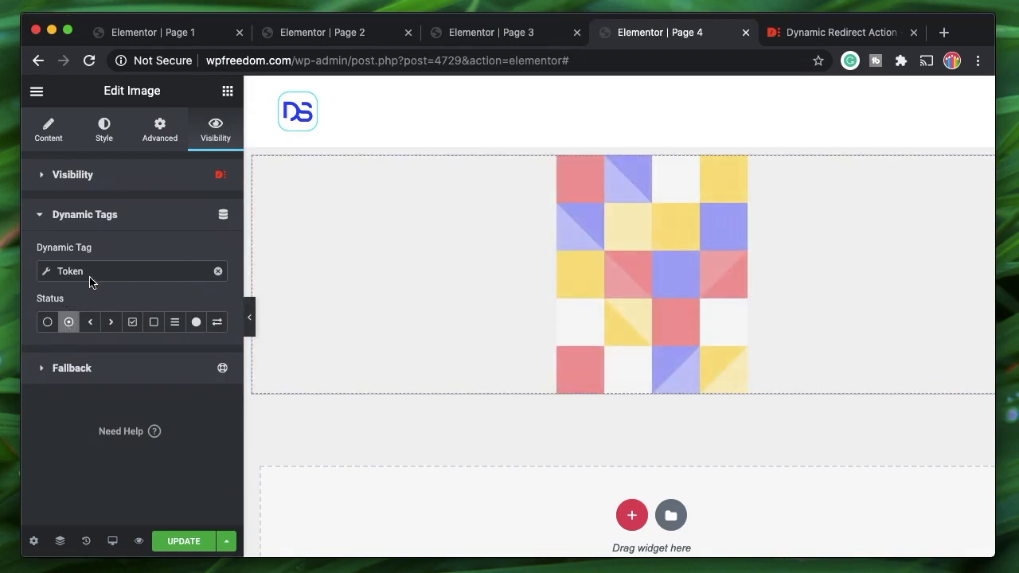
- Configure the Token in wizard mode with Field _GET and SubField fname
left_click(130, 275)
left_click(198, 337)
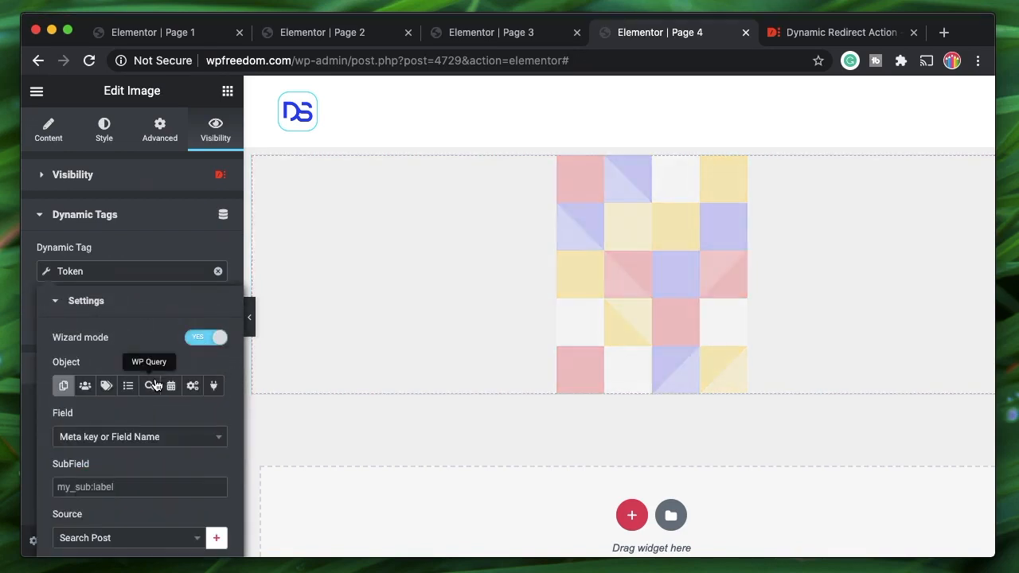
left_click(192, 386)
left_click(139, 440)
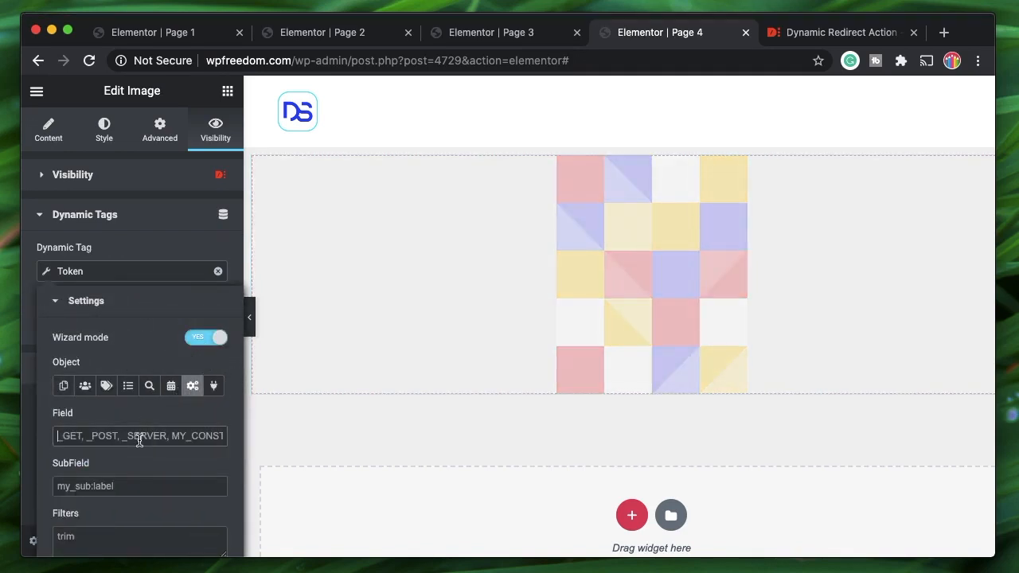
type("_GET")
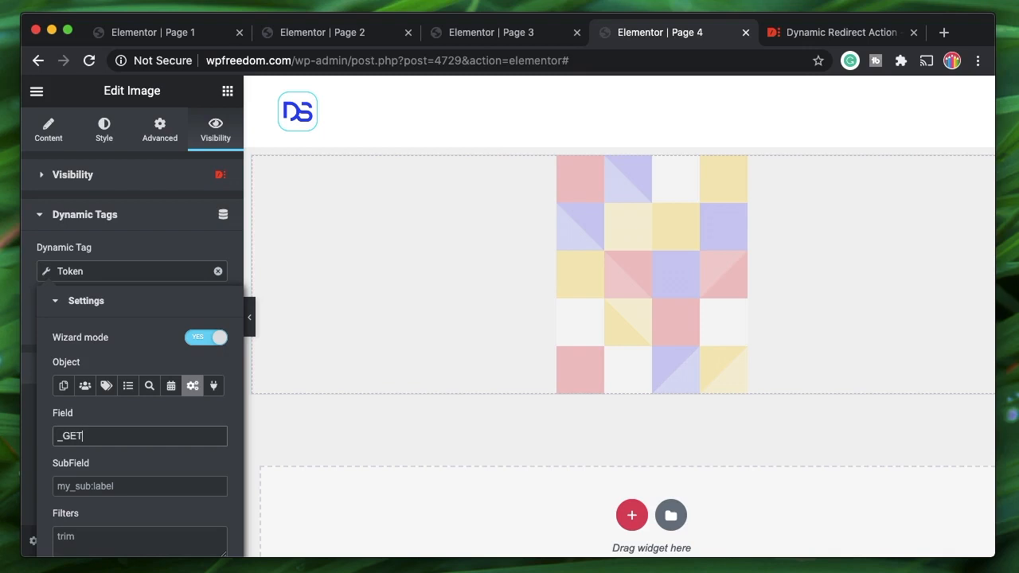
left_click(150, 494)
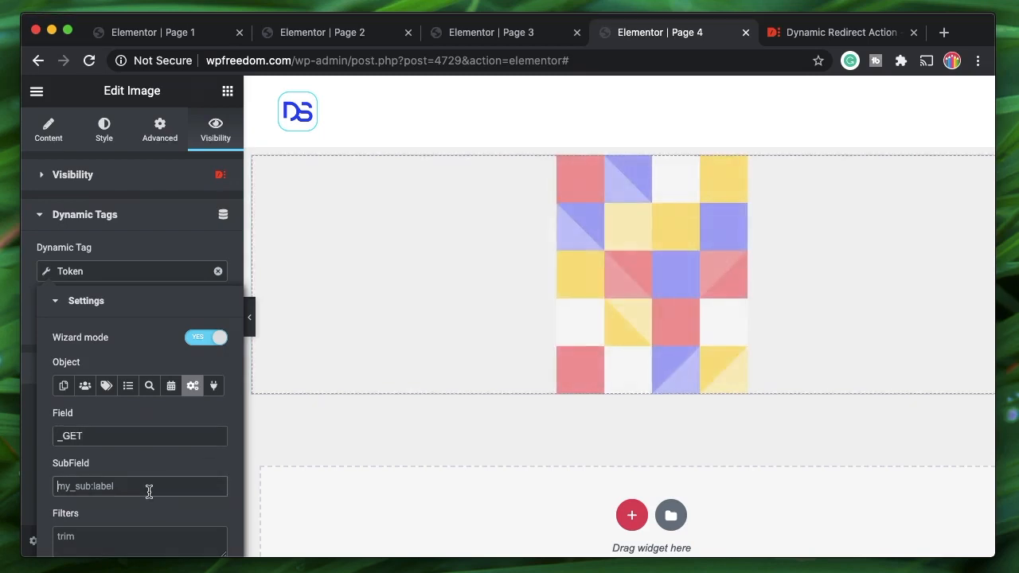
type("fname")
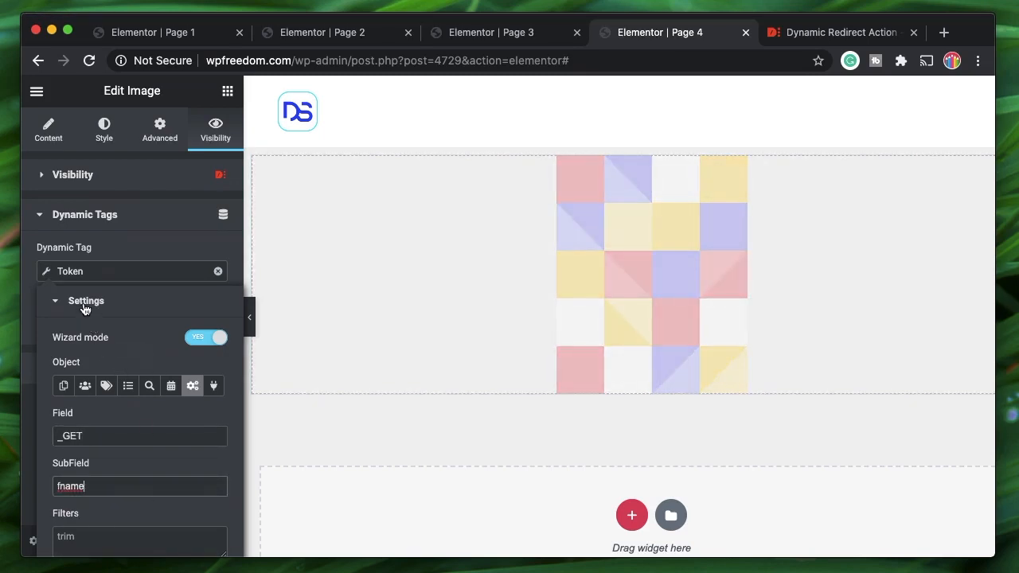
left_click(85, 303)
left_click(100, 310)
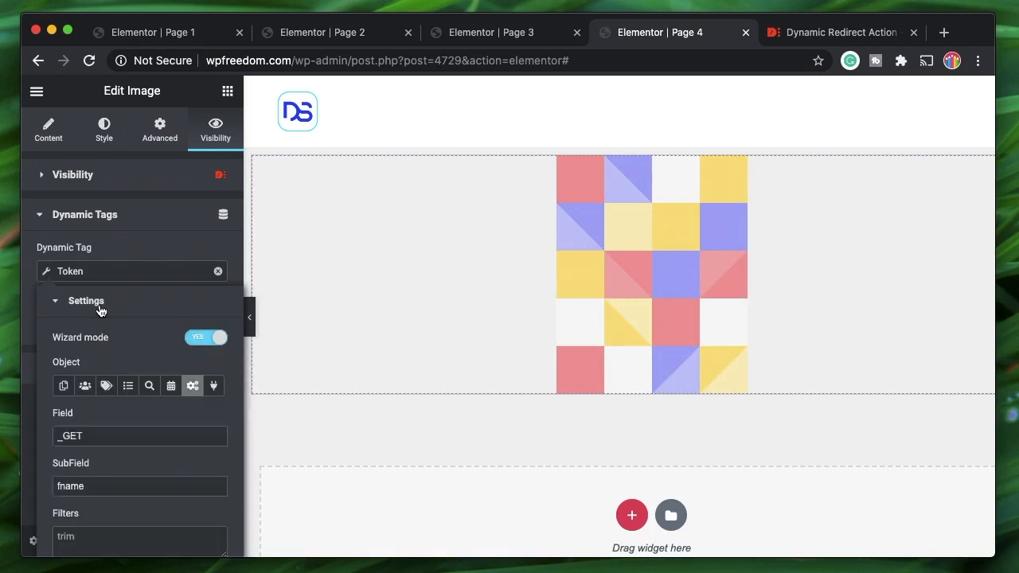
left_click(145, 303)
left_click(151, 237)
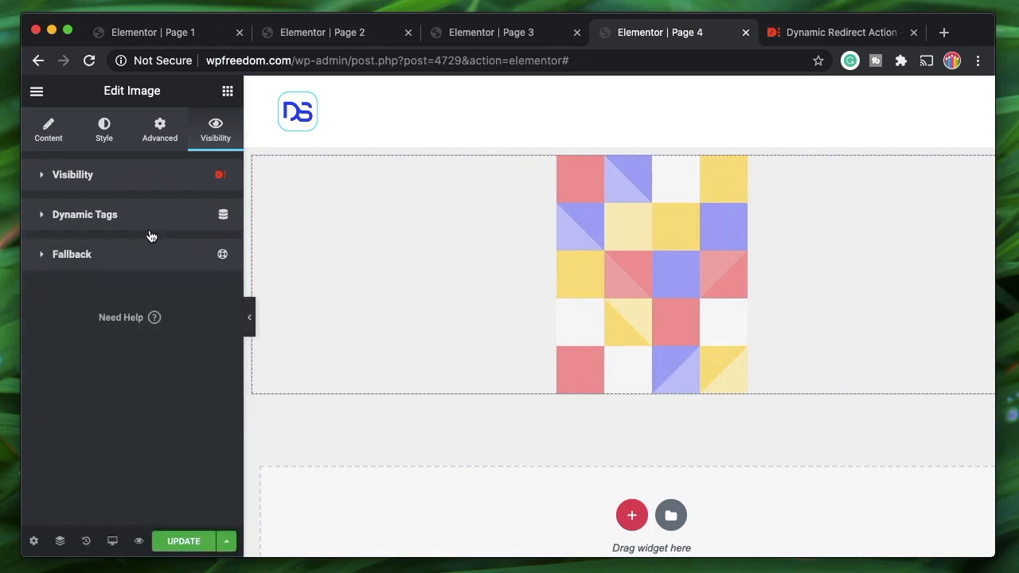
left_click(151, 237)
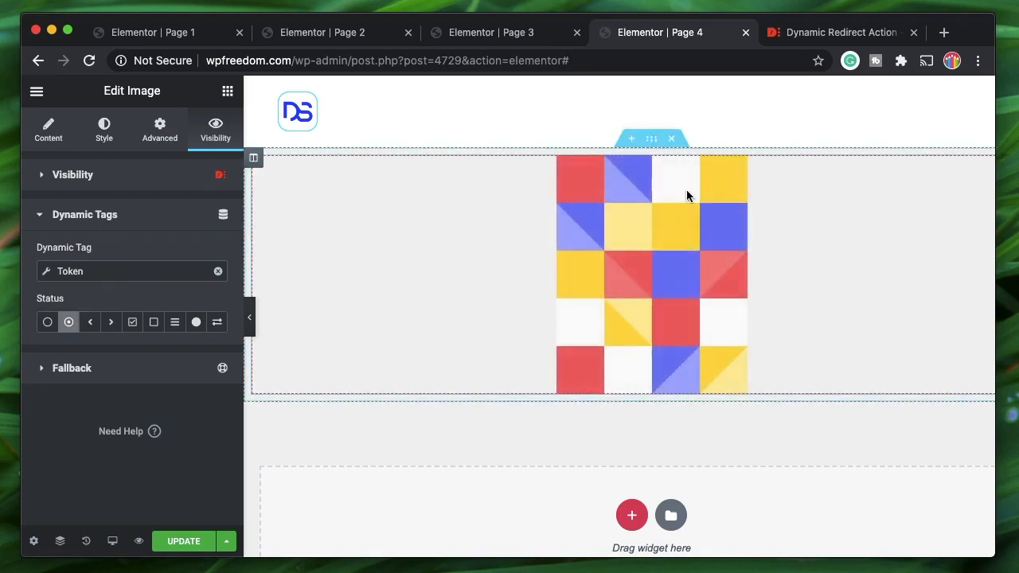
left_click(156, 177)
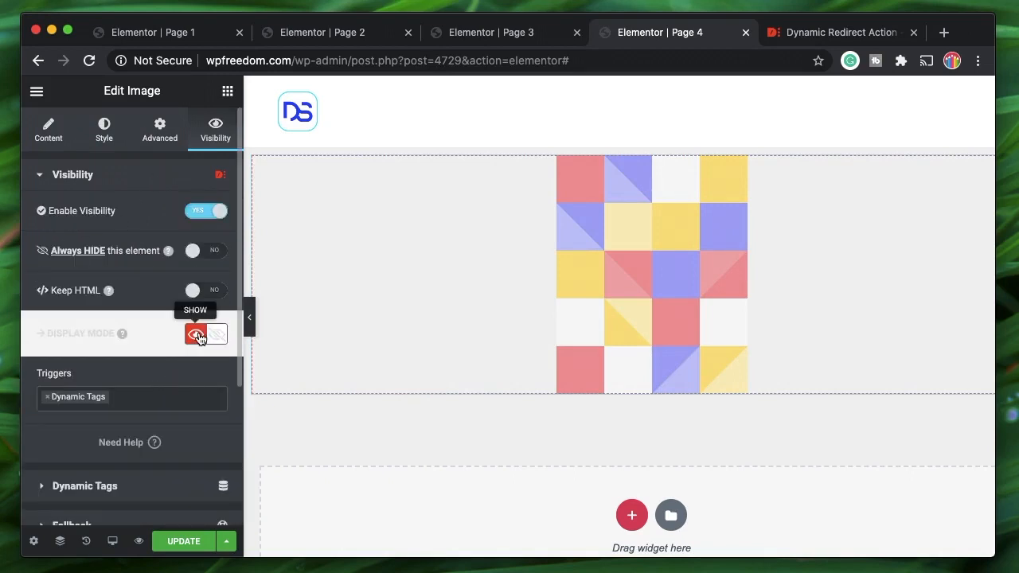
left_click(76, 185)
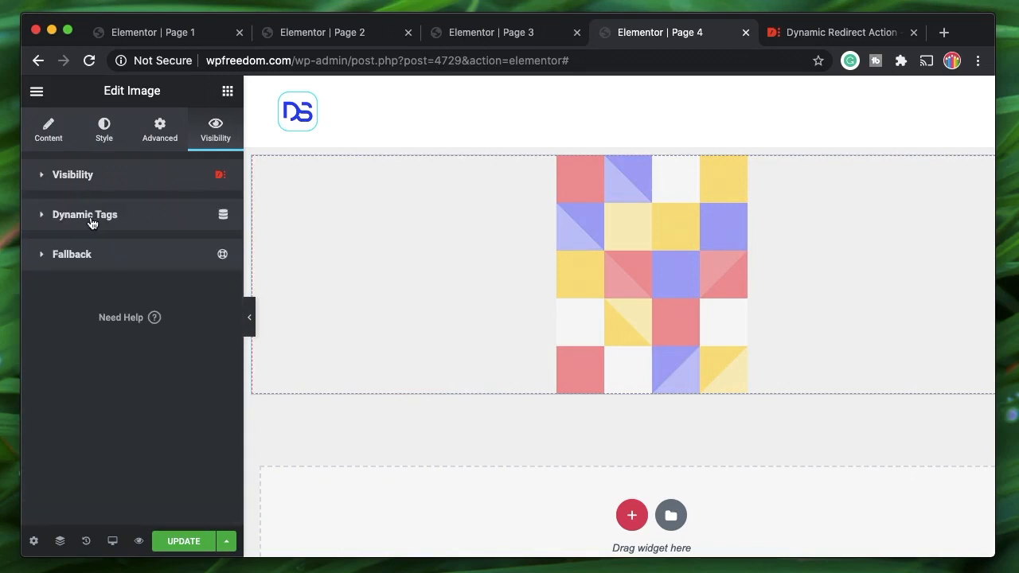
left_click(90, 222)
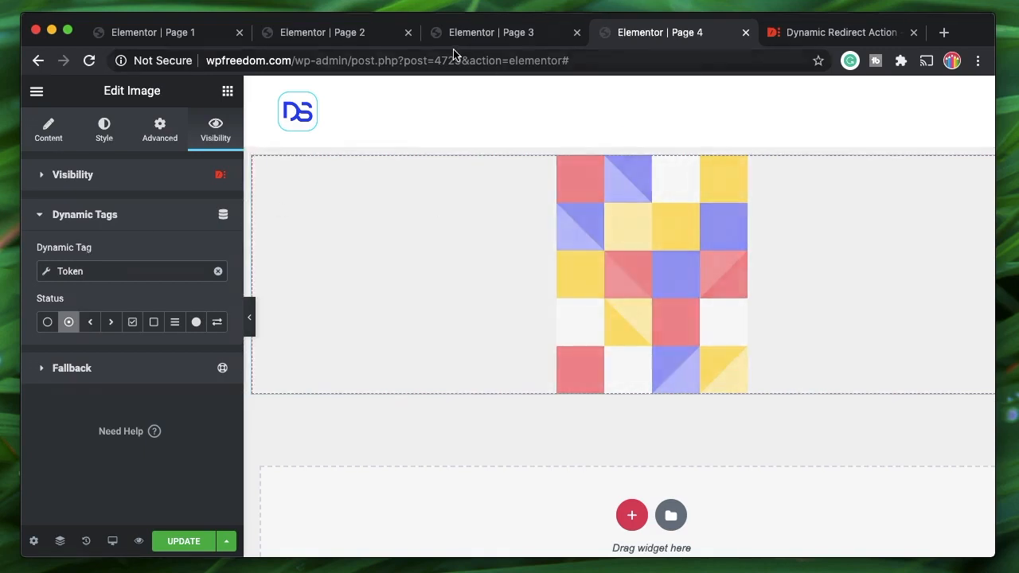
left_click(510, 39)
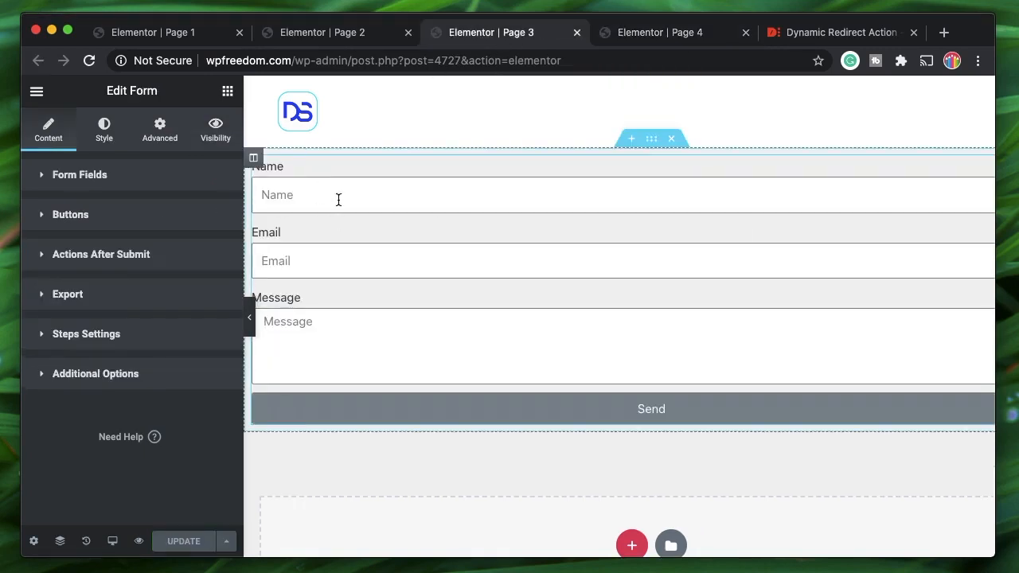
left_click(689, 36)
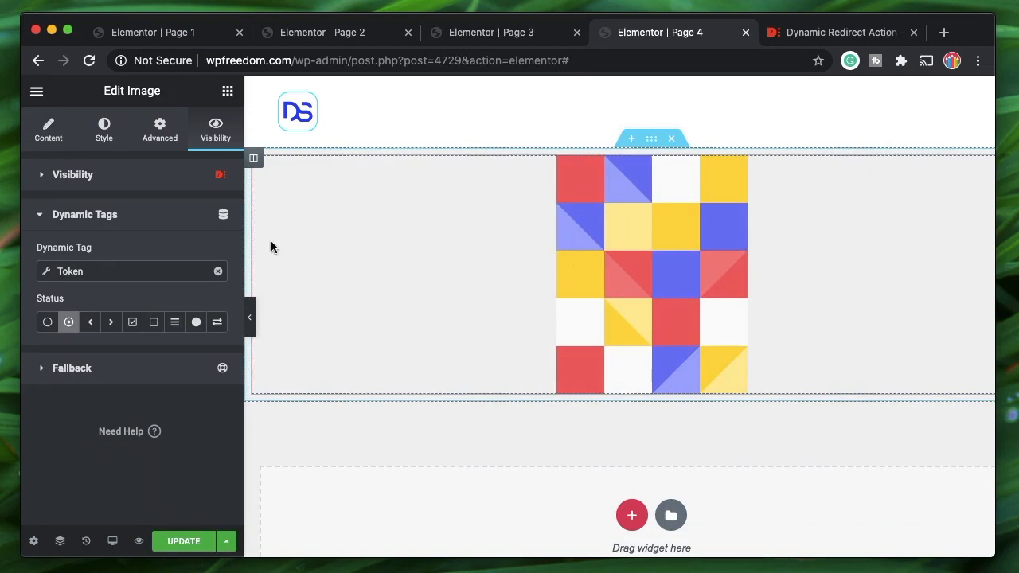
left_click(148, 215)
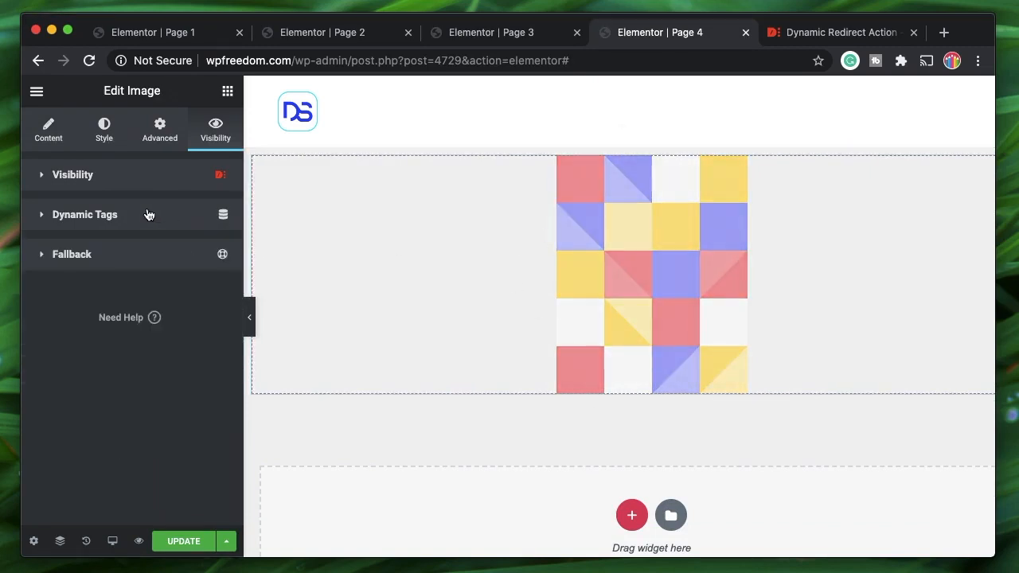
- Enable the image's fallback content reading 'No Image is here' and update Page 4
left_click(178, 264)
left_click(206, 290)
scroll(119, 415, "down", 1)
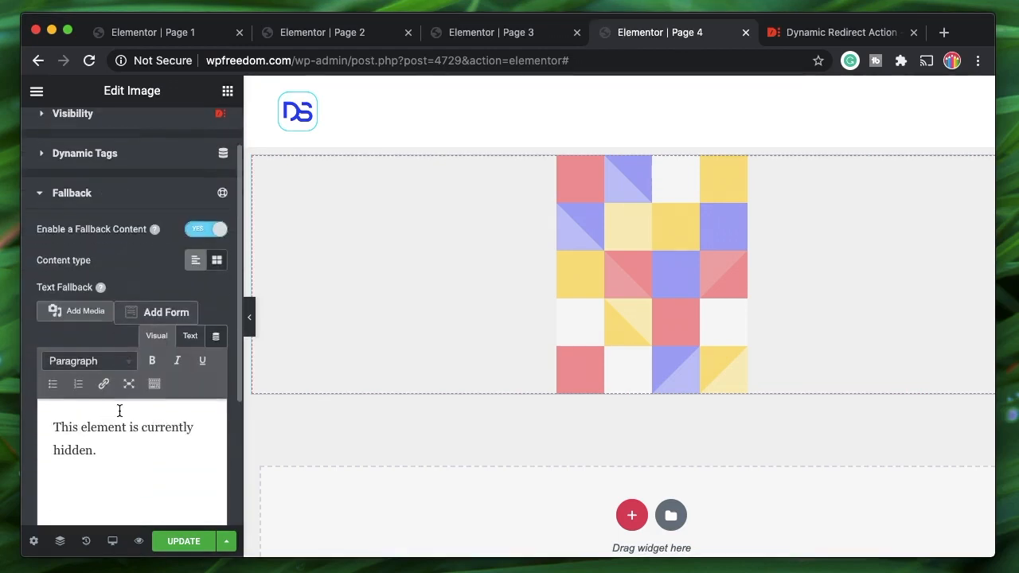
triple_click(101, 451)
type("No Image is here")
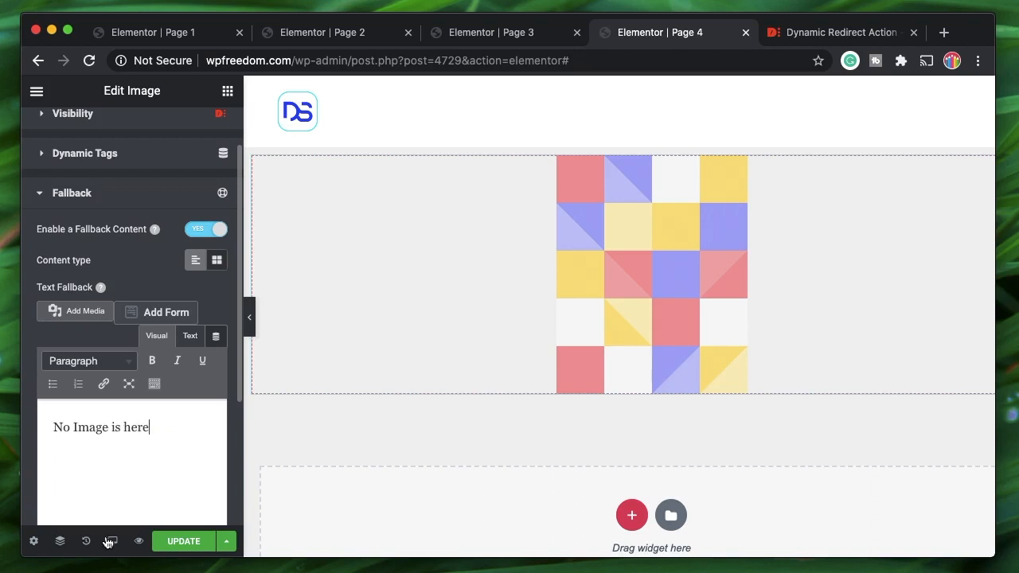
left_click(196, 541)
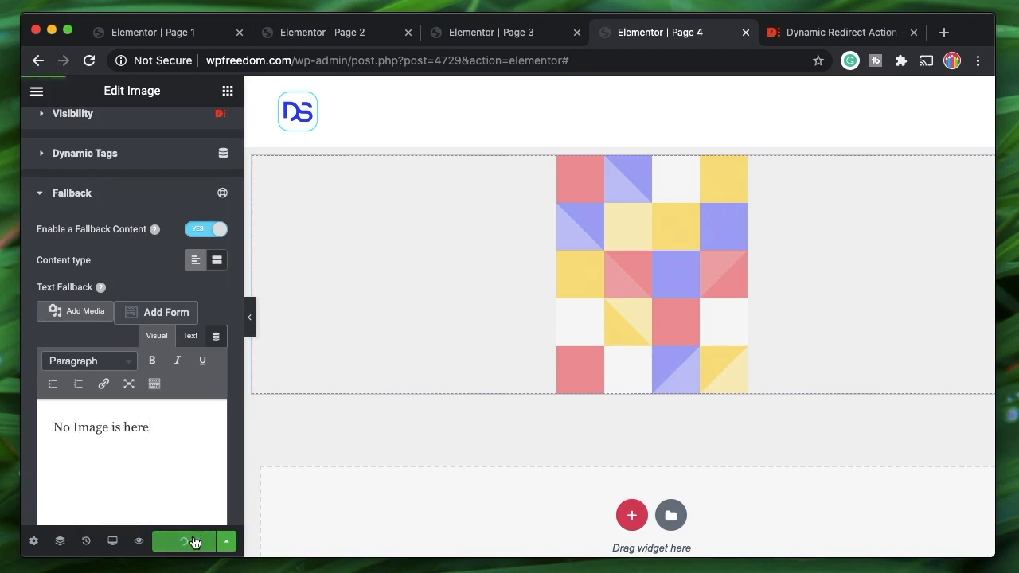
left_click(115, 194)
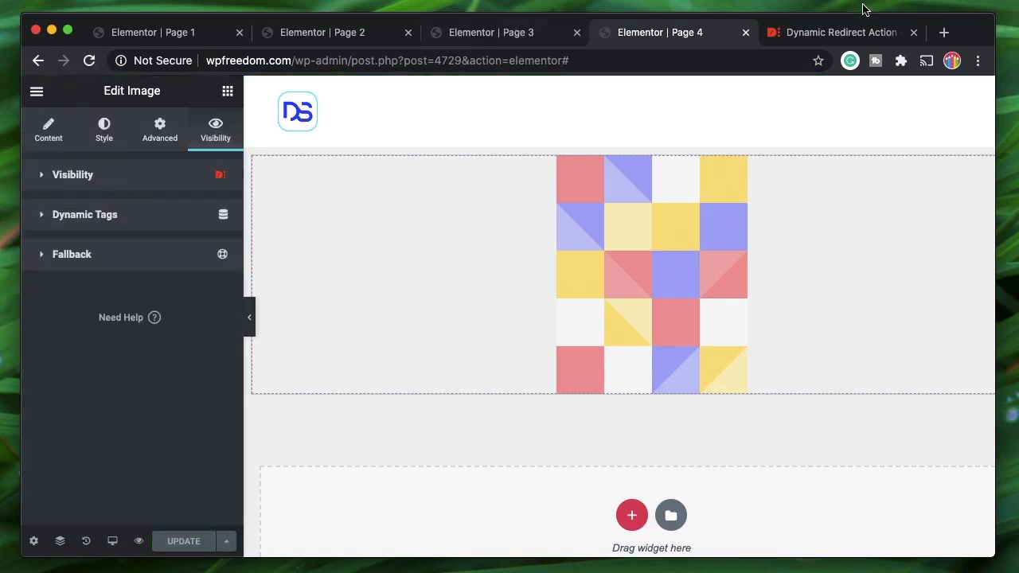
- Load wpfreedom.com/page-3 in a new browser tab
left_click(944, 32)
type("wpfreedom.com/page-3")
key("Return")
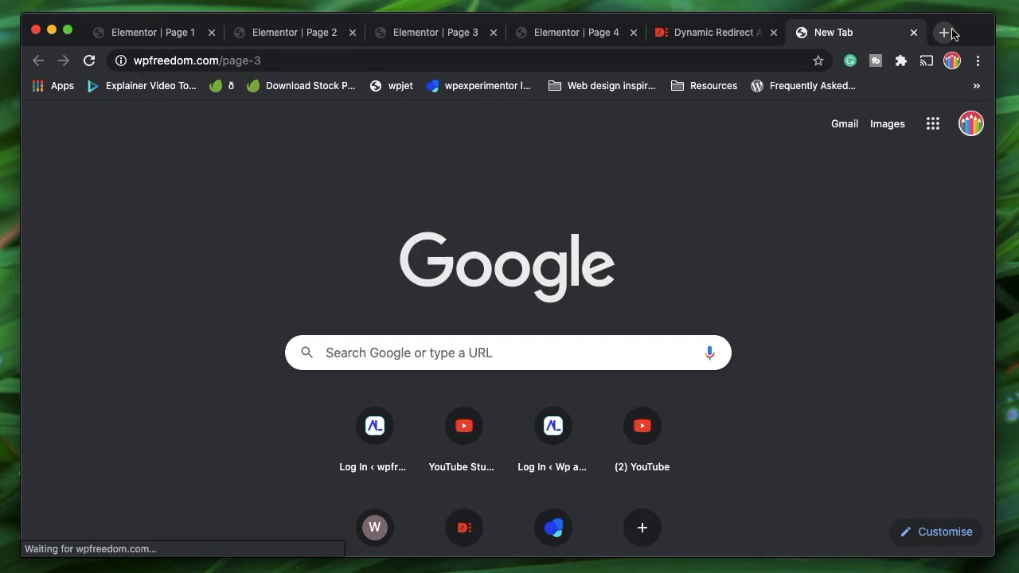
- Send the live Page 3 form with a test name, e-mail and message, then return to its editor
left_click(772, 31)
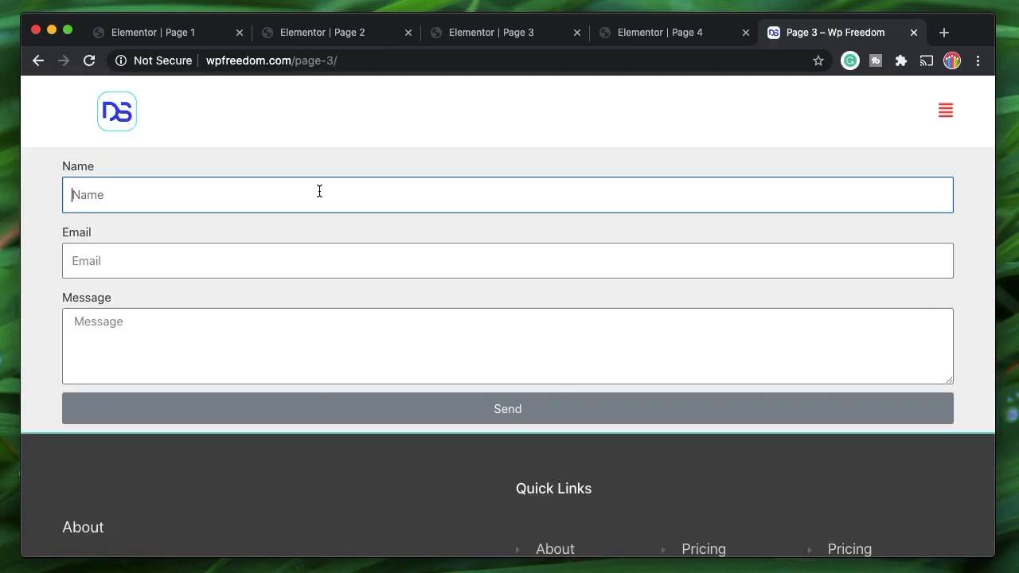
key("Tab")
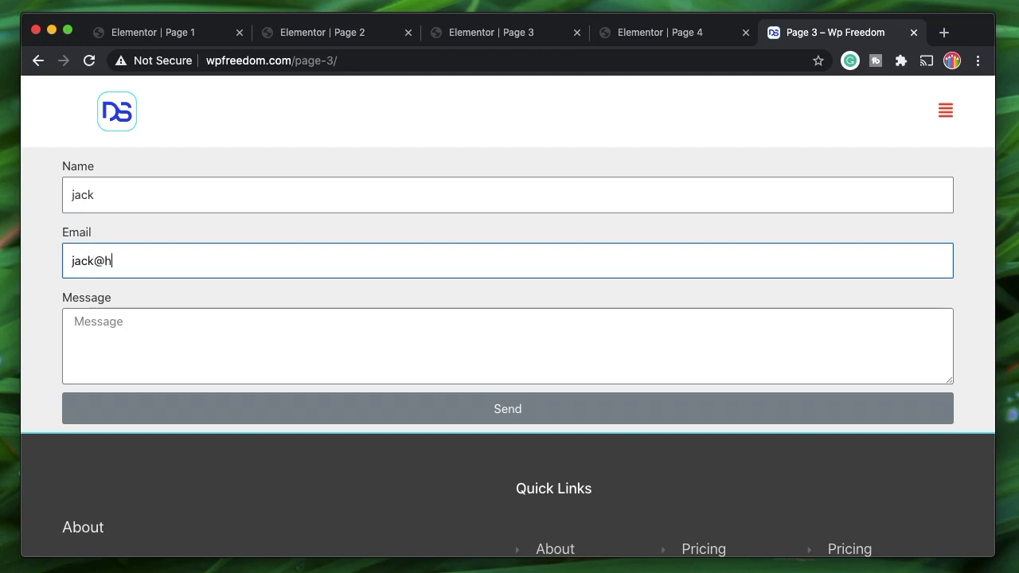
left_click(310, 321)
type("dcknsdklcnsdkc")
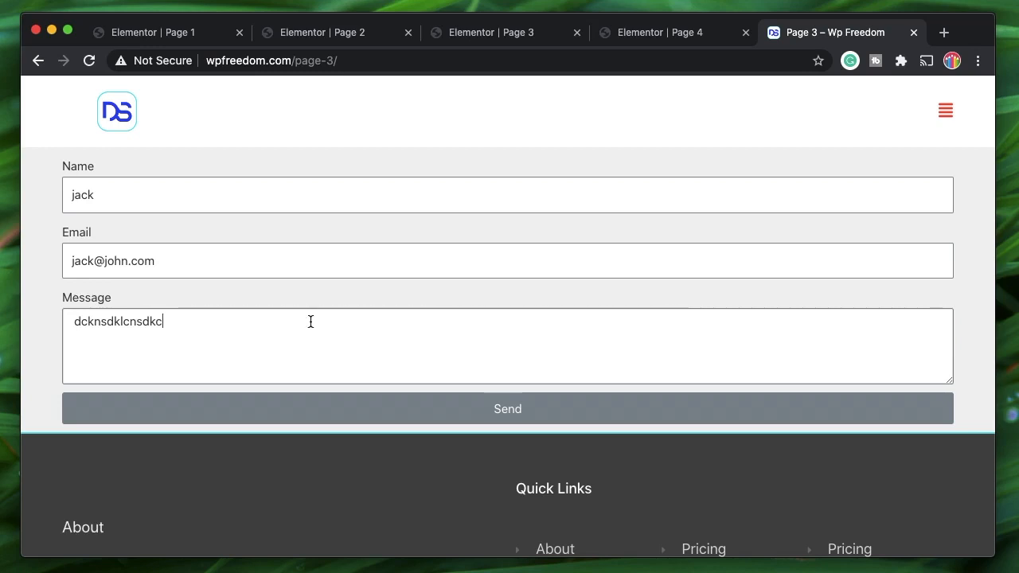
left_click(307, 414)
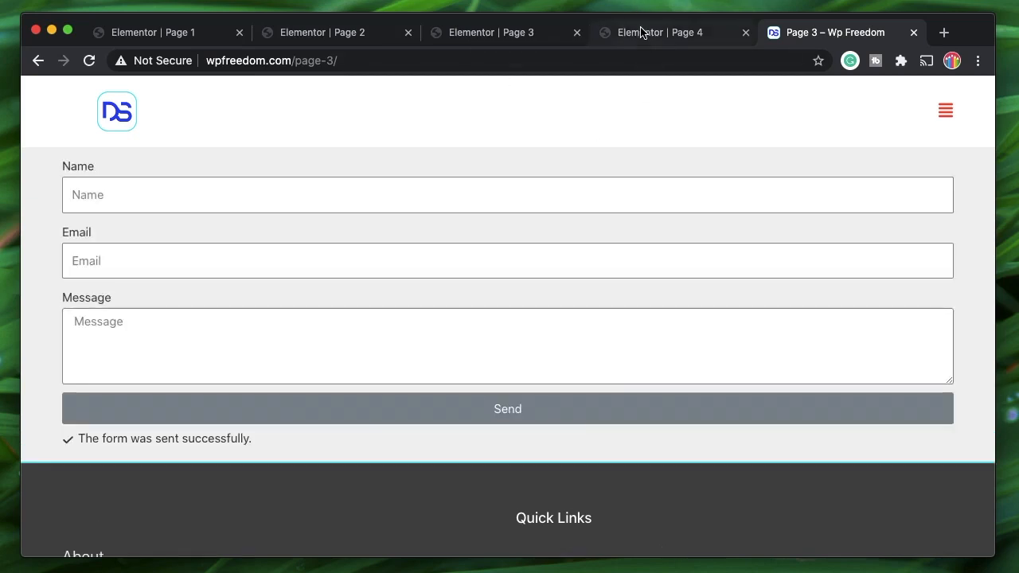
left_click(500, 34)
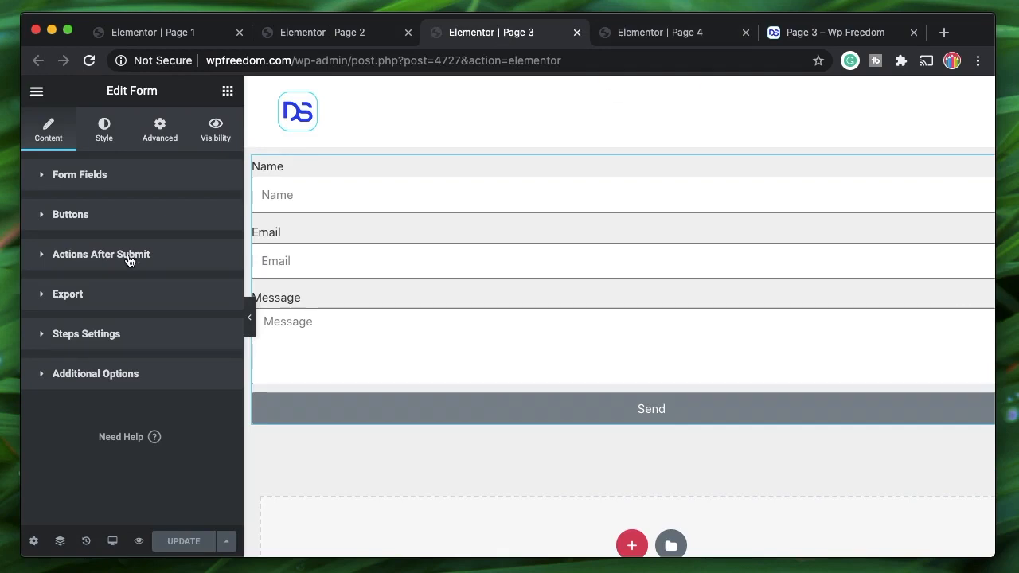
- Copy the Page 4 endpoint URL from the form's Export settings
left_click(101, 374)
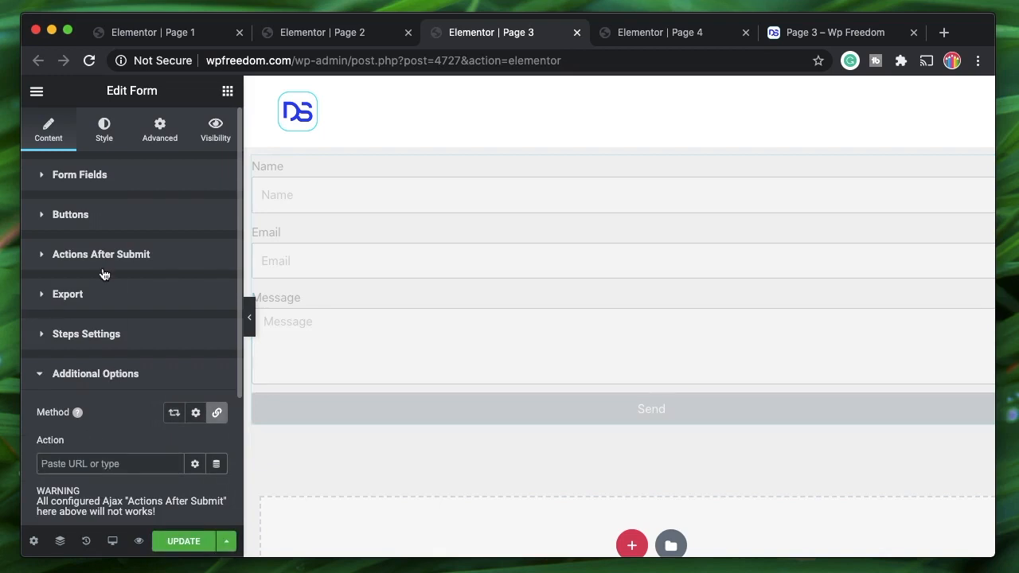
left_click(104, 294)
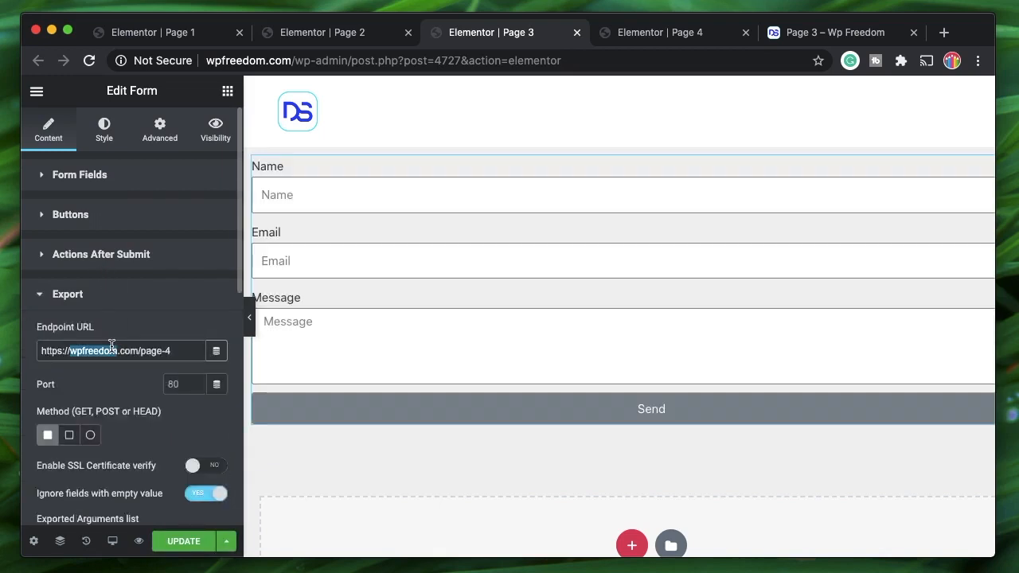
triple_click(111, 344)
key("super+c")
left_click(116, 295)
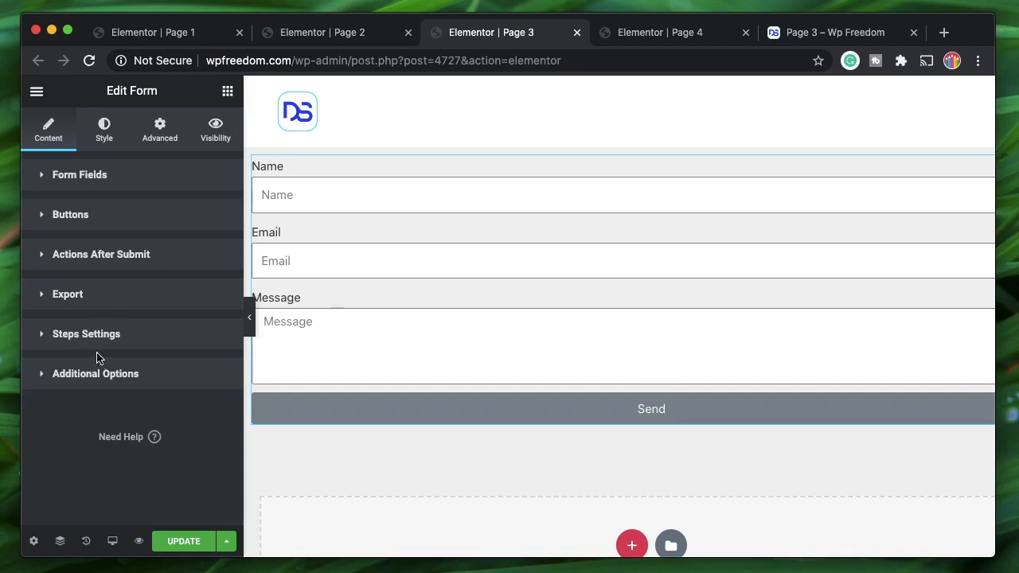
left_click(104, 380)
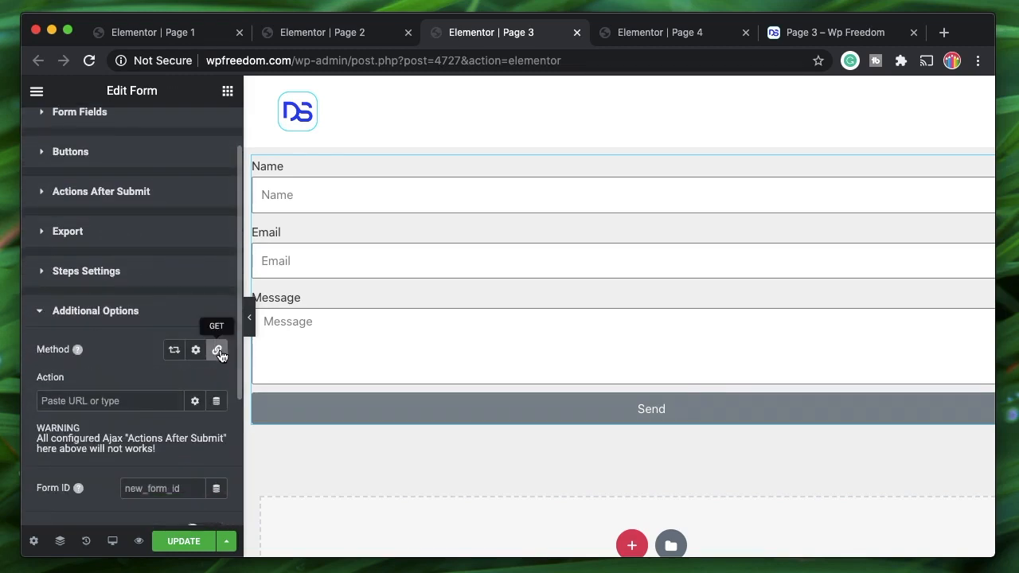
left_click(109, 400)
key("super+v")
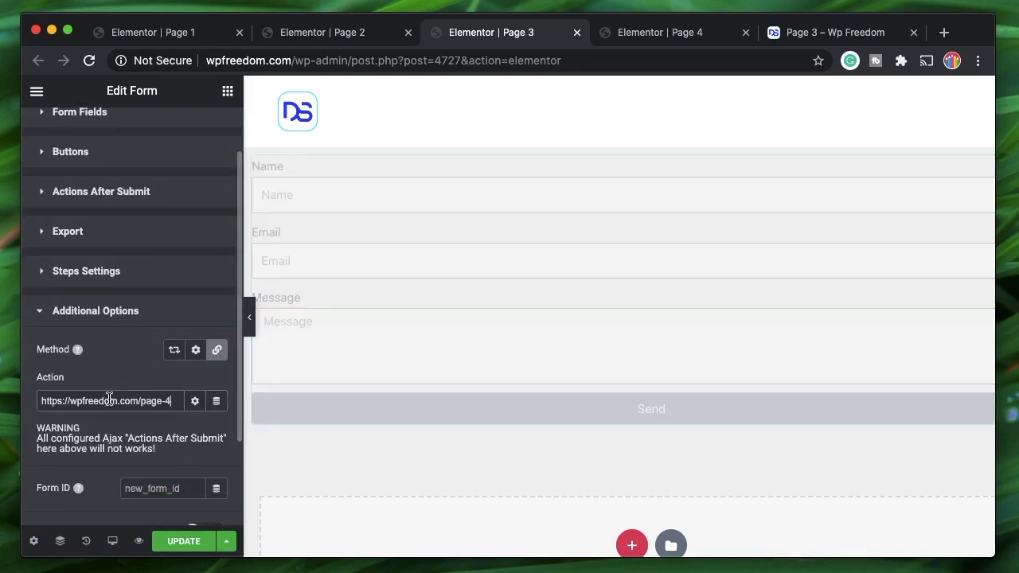
left_click(186, 546)
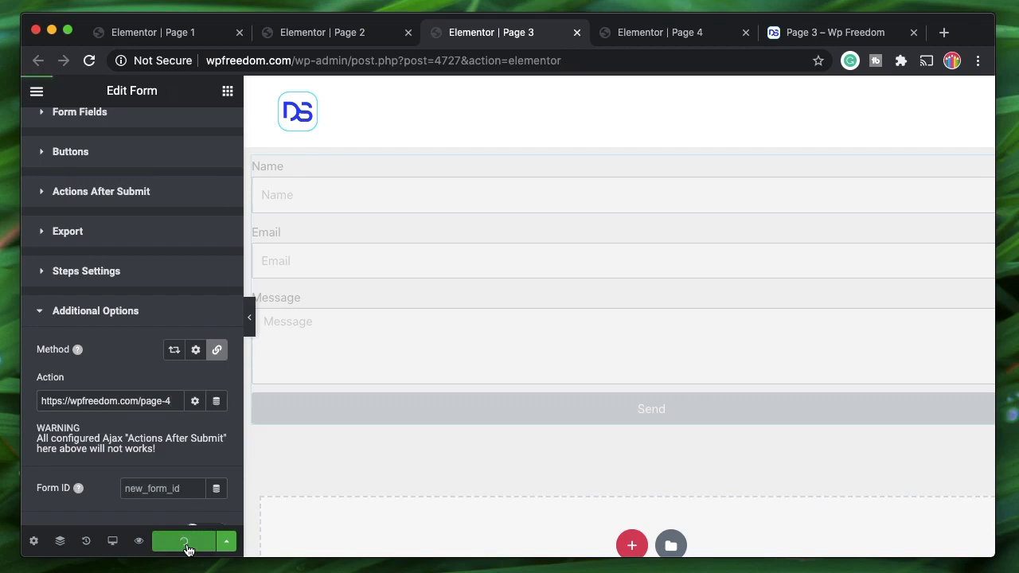
left_click(141, 312)
left_click(833, 34)
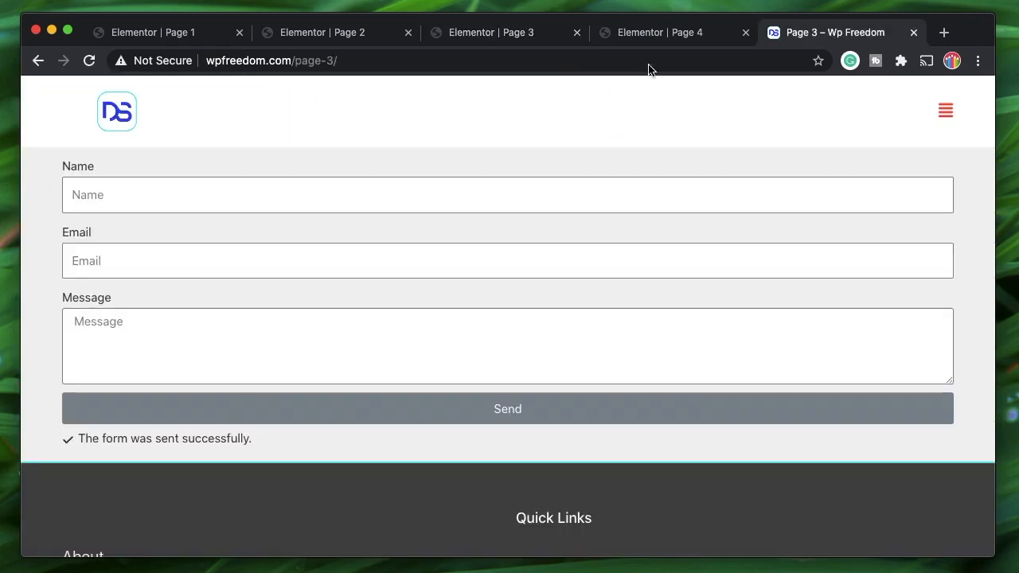
- Resubmit Page 3 with a test entry, then recheck the form's Export and Additional Options
key("super+r")
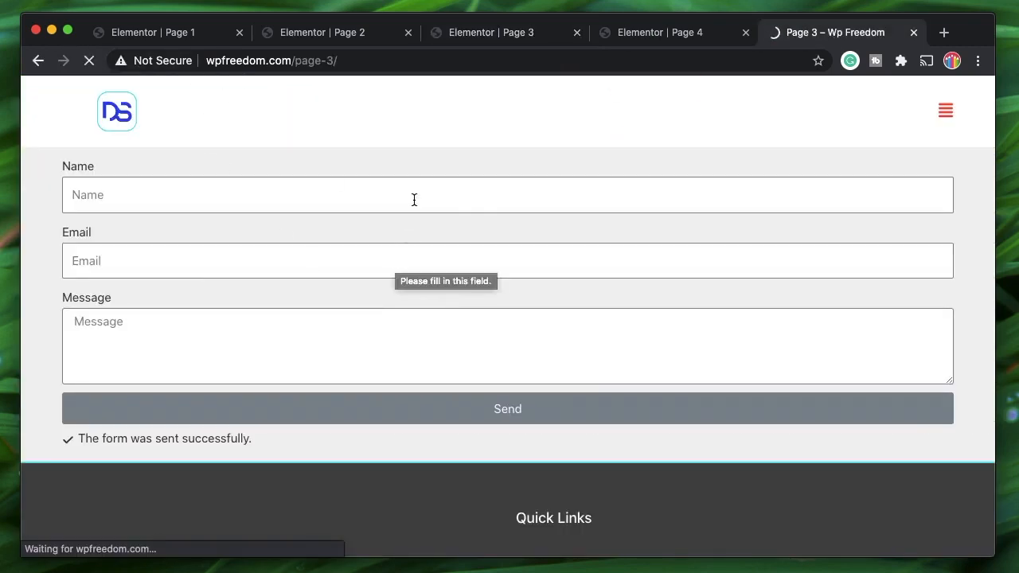
left_click(248, 424)
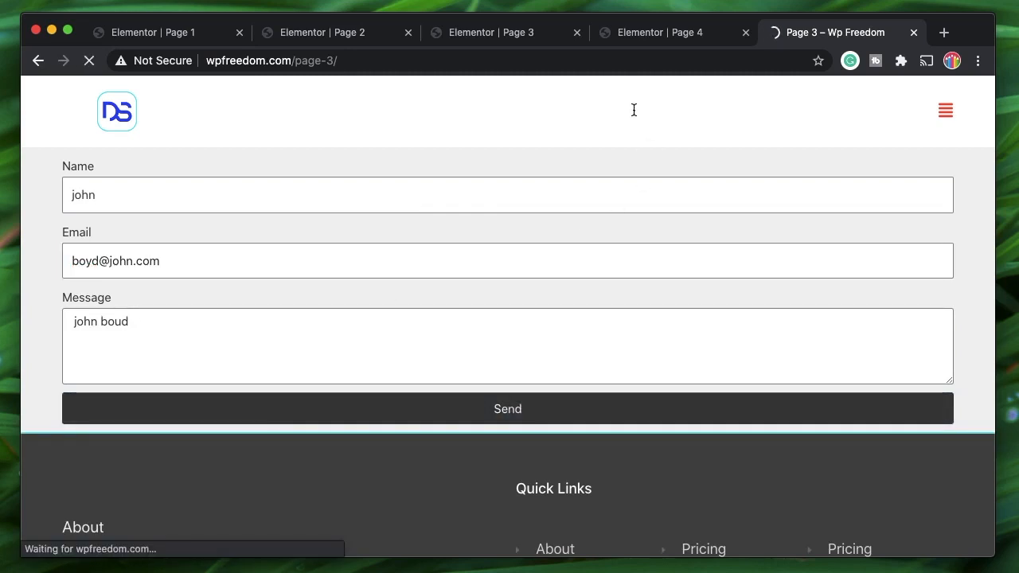
left_click(519, 35)
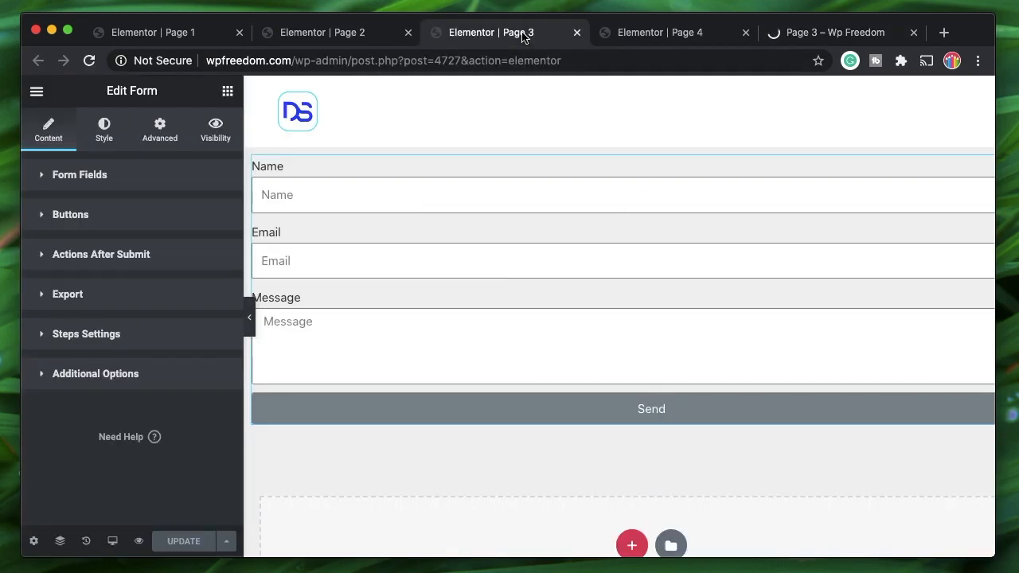
left_click(105, 294)
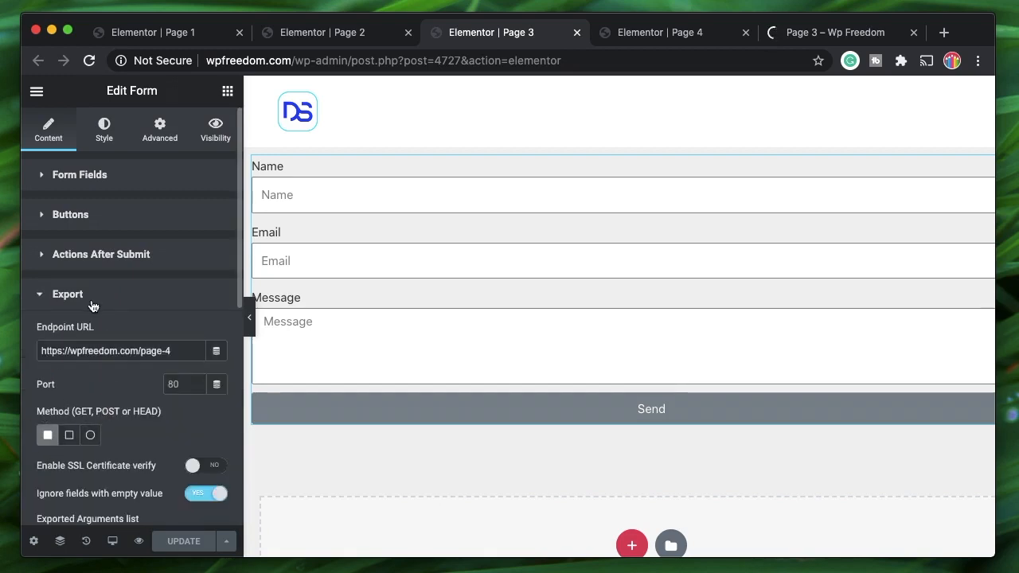
left_click(93, 305)
left_click(81, 374)
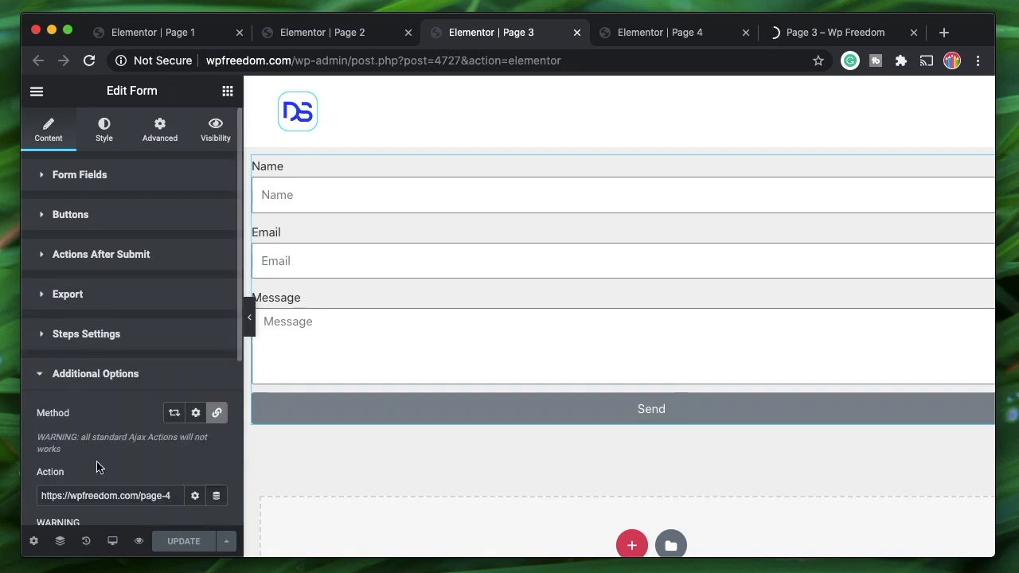
left_click(165, 382)
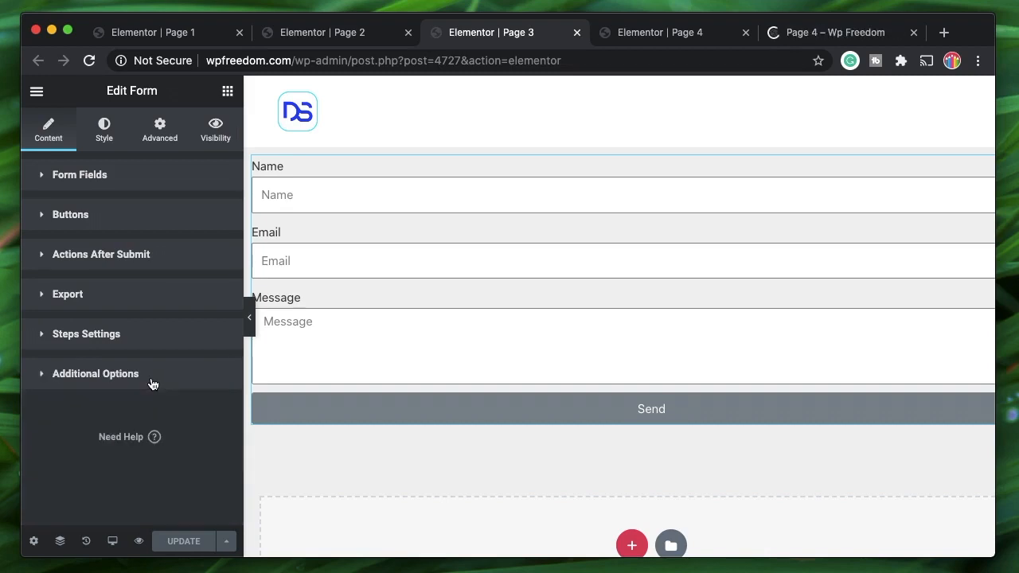
- Inspect the Page 4 URL's form_id, queried_id, fname and email query parameters
left_click(837, 35)
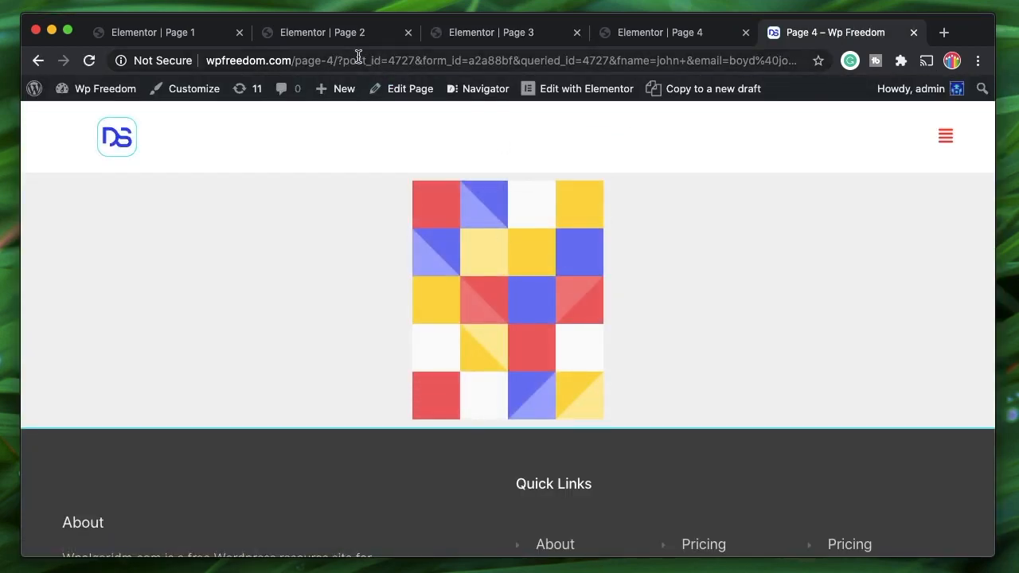
double_click(328, 57)
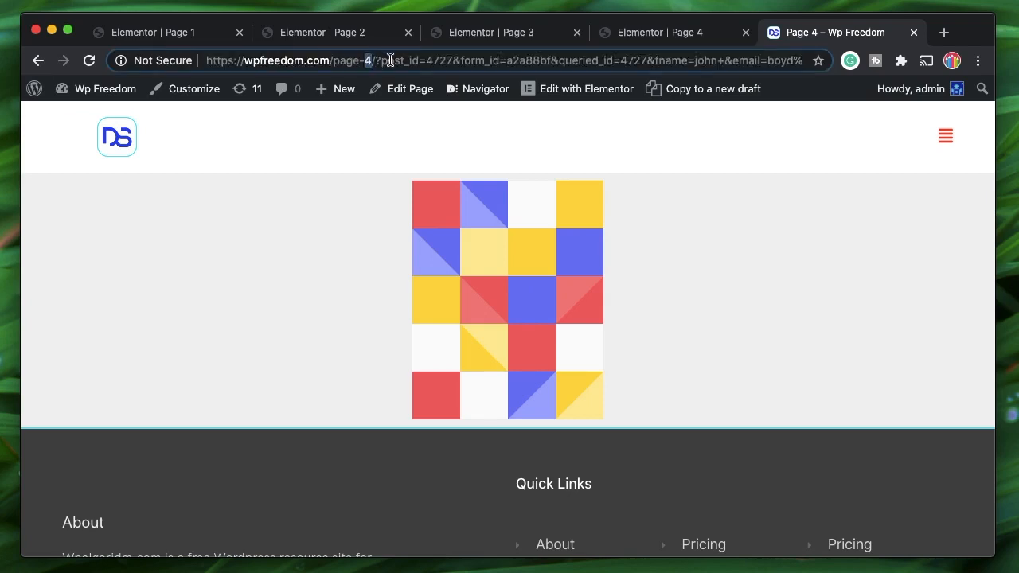
triple_click(439, 61)
left_click(343, 62)
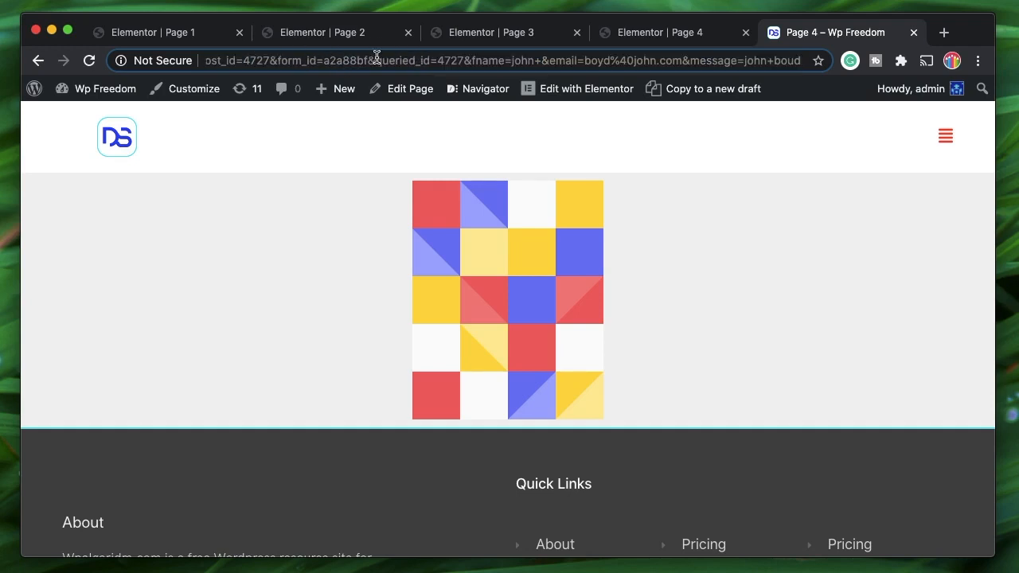
double_click(348, 61)
double_click(449, 60)
double_click(525, 61)
double_click(598, 61)
double_click(643, 60)
triple_click(700, 61)
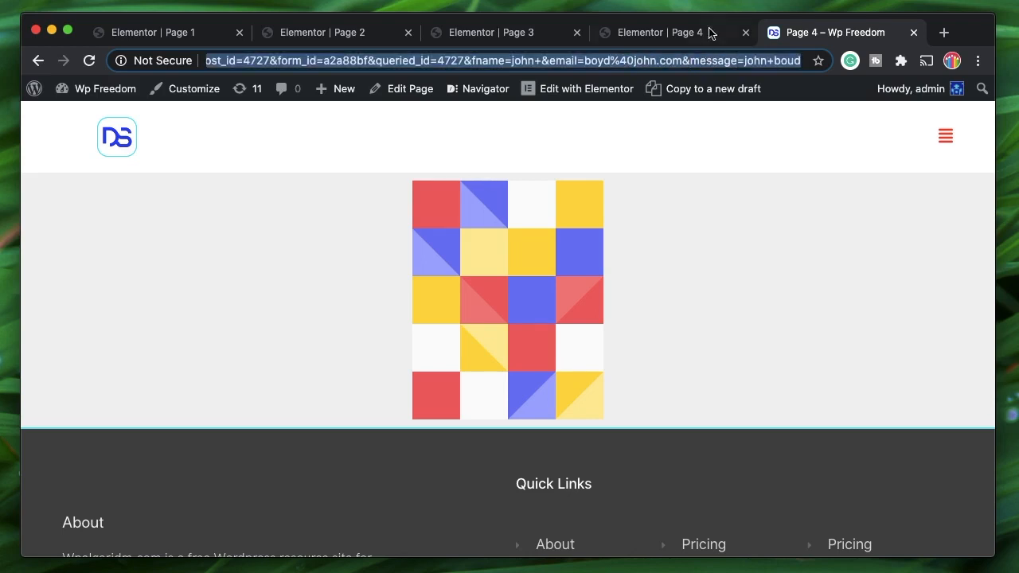
- Go back from Page 4 to the live Page 3 form
left_click(660, 32)
left_click(843, 32)
scroll(326, 206, "left", 5)
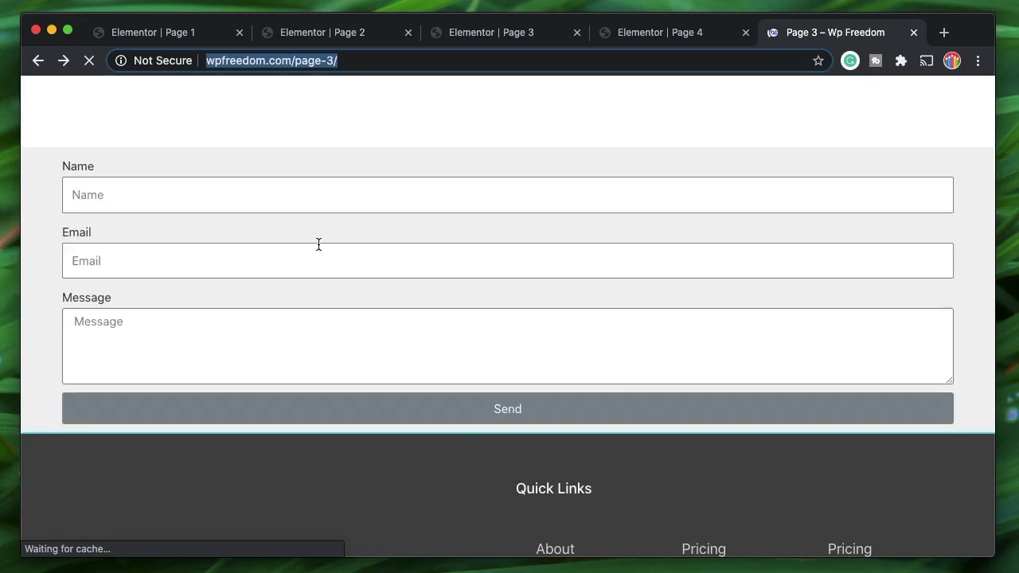
- Clear the Name field and send the Page 3 form
double_click(213, 202)
key("BackSpace")
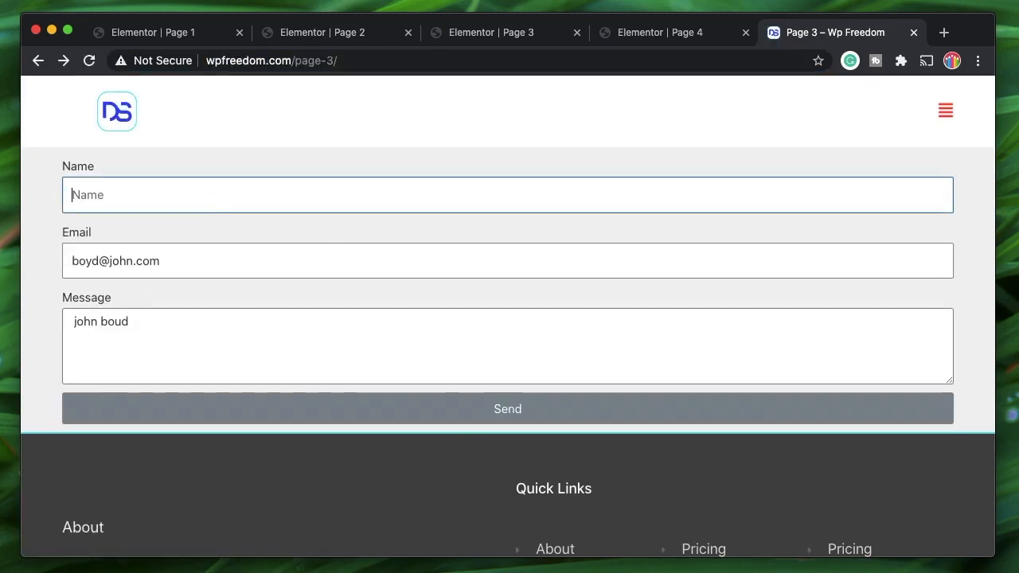
left_click(193, 409)
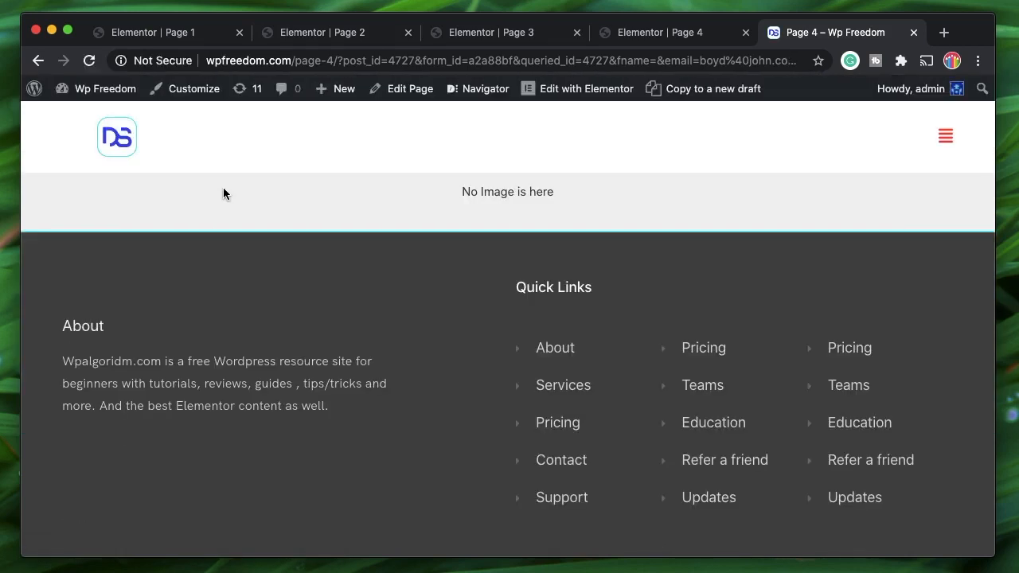
- Confirm Page 4 reads 'No Image is here', then go to its Elementor editor
triple_click(505, 191)
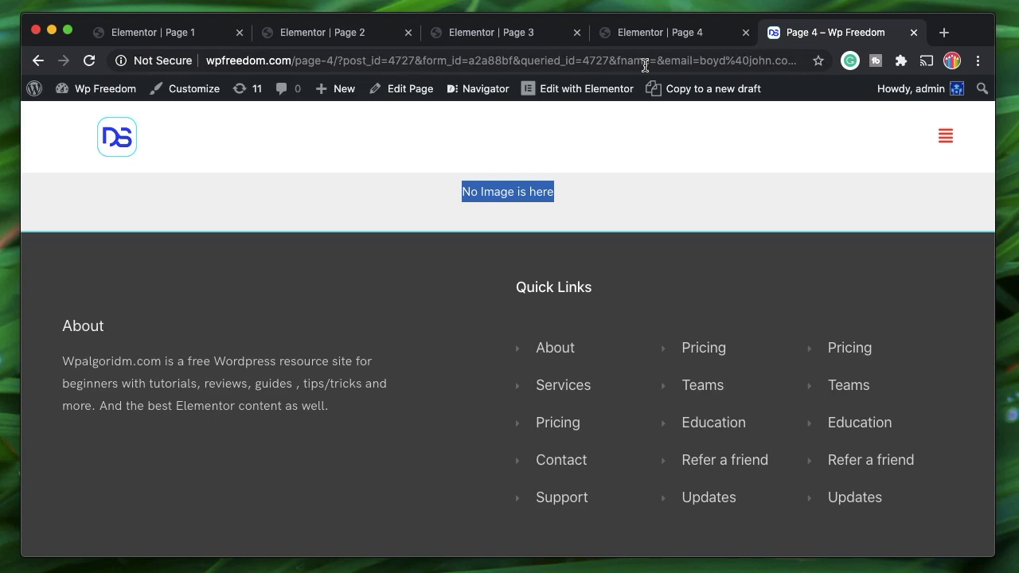
double_click(532, 192)
triple_click(533, 192)
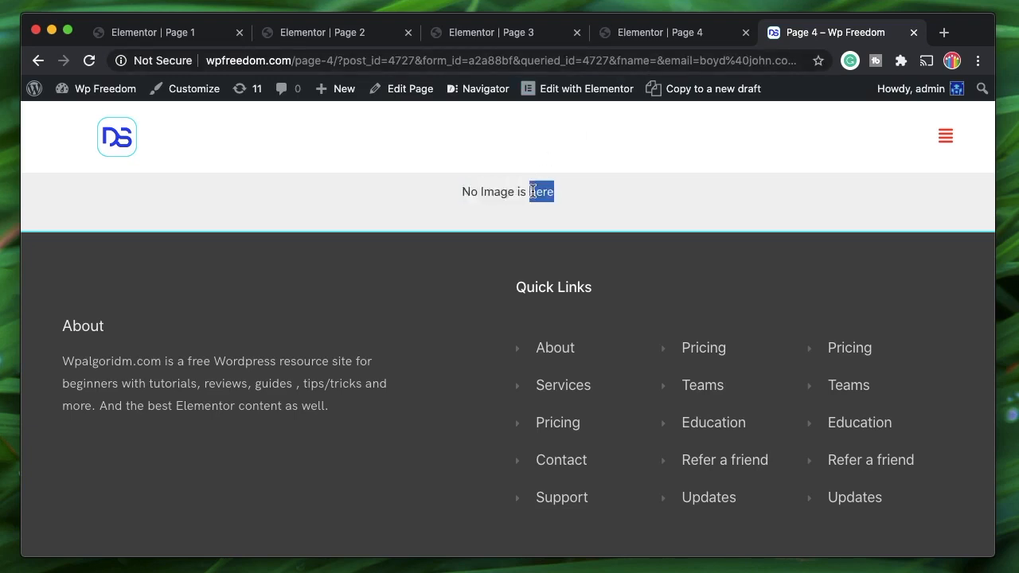
triple_click(535, 191)
left_click(677, 36)
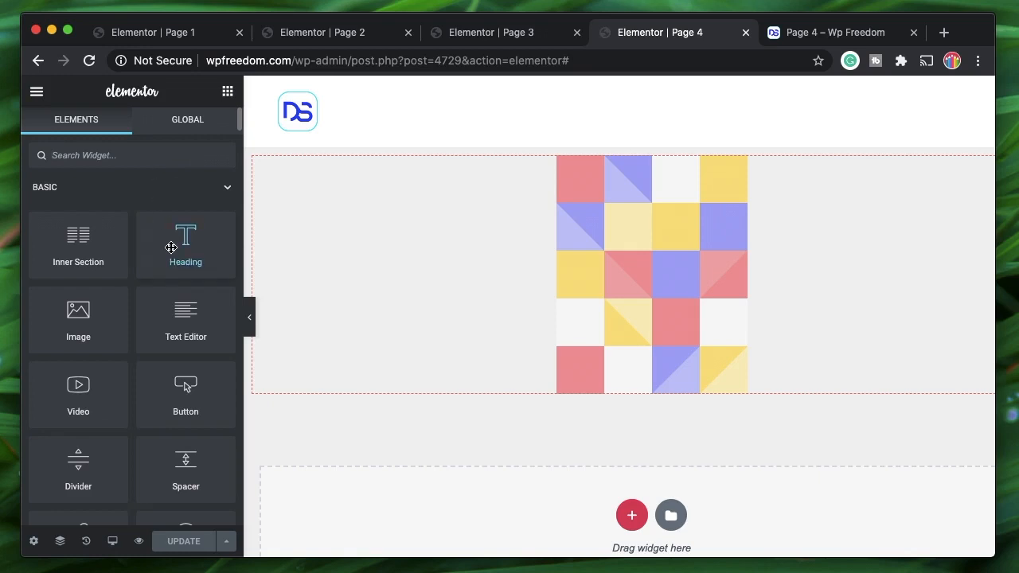
- Add a Heading widget and move it above the image using the Navigator
left_click_drag(264, 181, 370, 164)
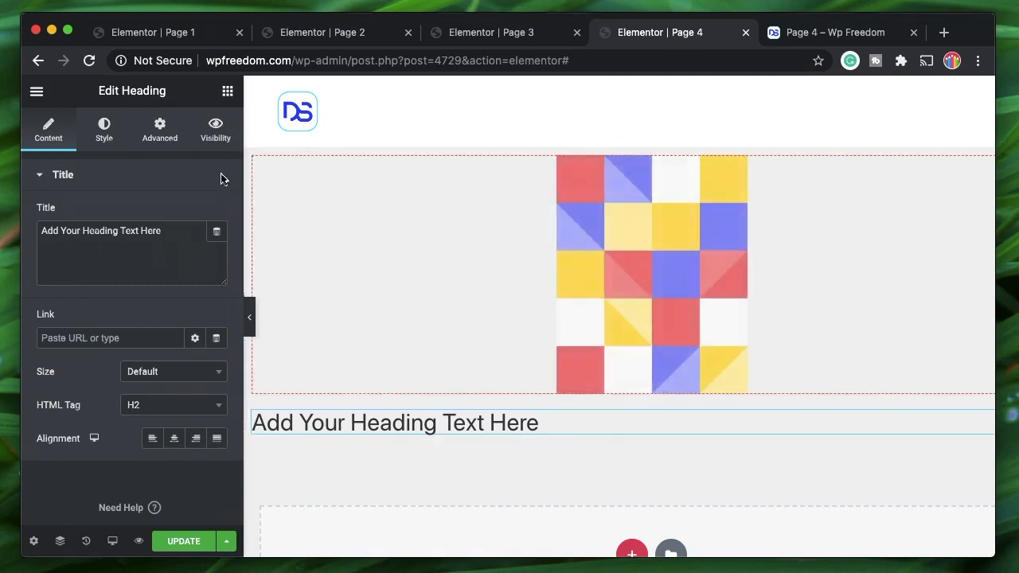
scroll(762, 423, "right", 1)
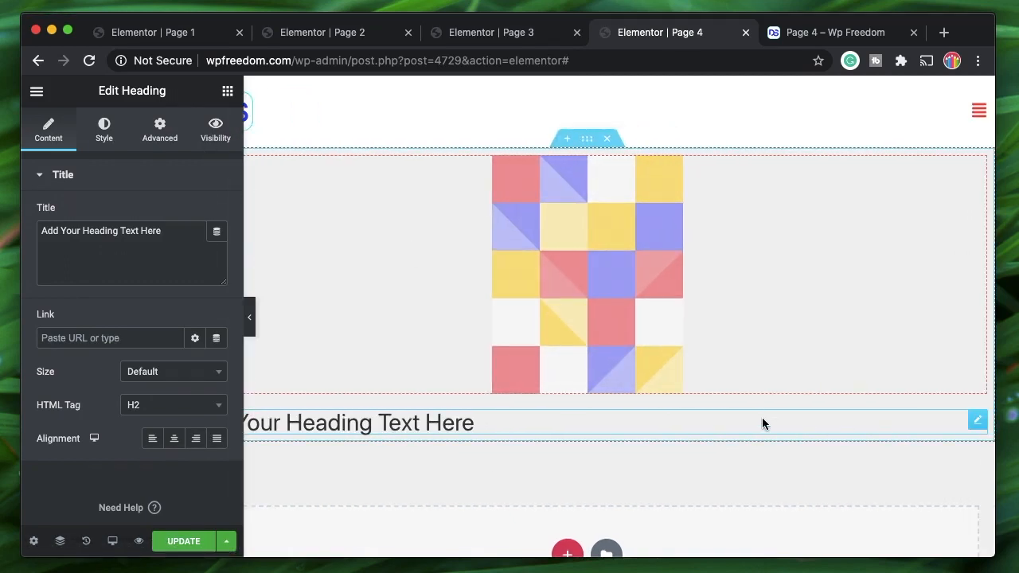
left_click_drag(977, 420, 456, 134)
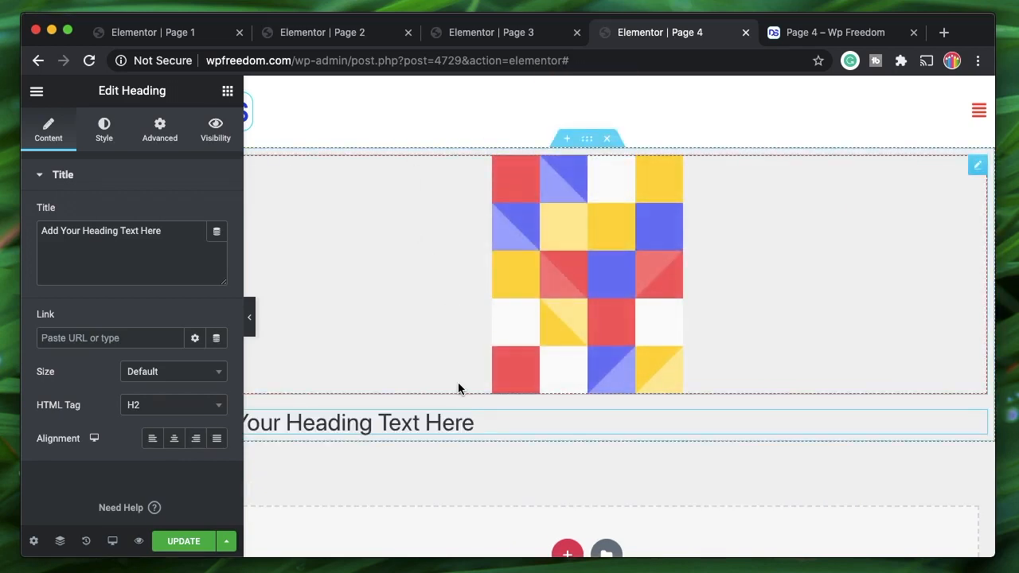
left_click(60, 541)
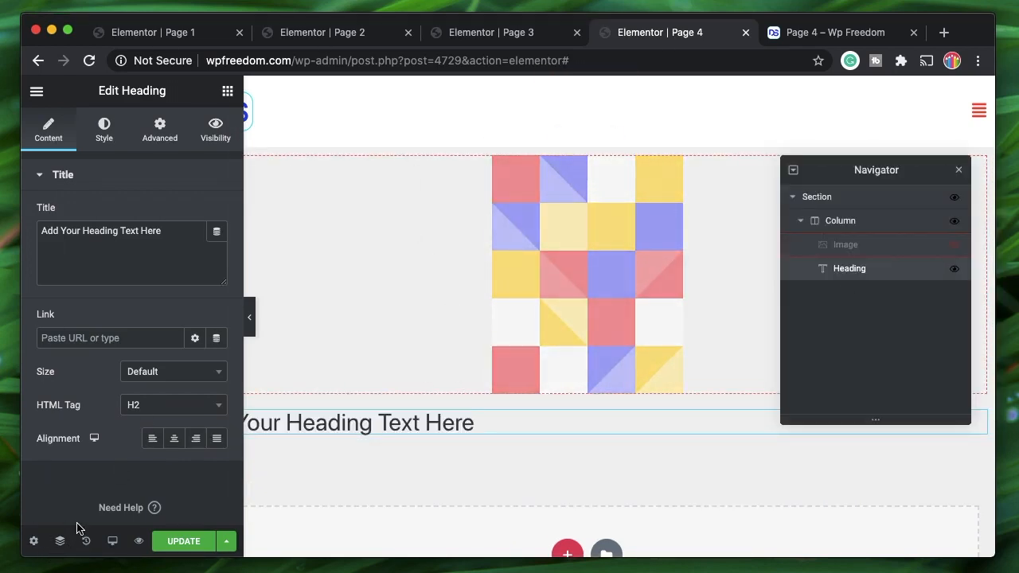
left_click_drag(855, 275, 859, 245)
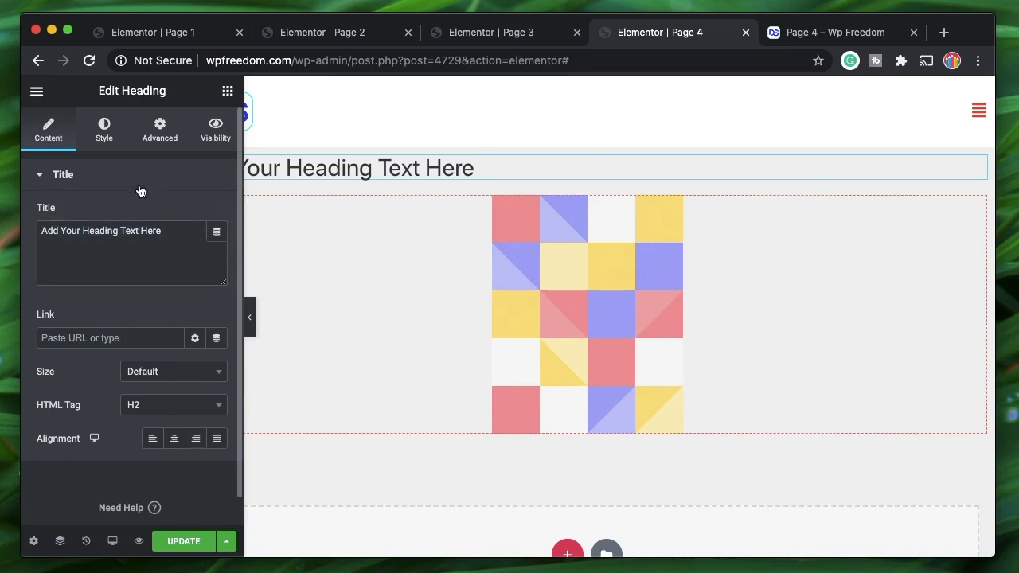
- Set the heading title to a Token tag in wizard mode: System, _GET, fname
left_click(220, 233)
scroll(129, 450, "down", 10)
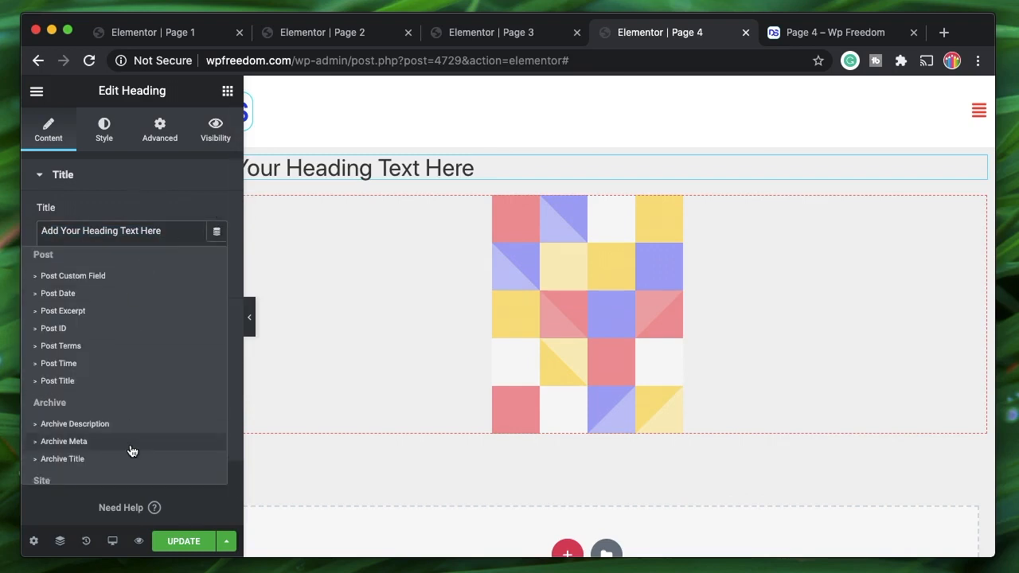
left_click(90, 466)
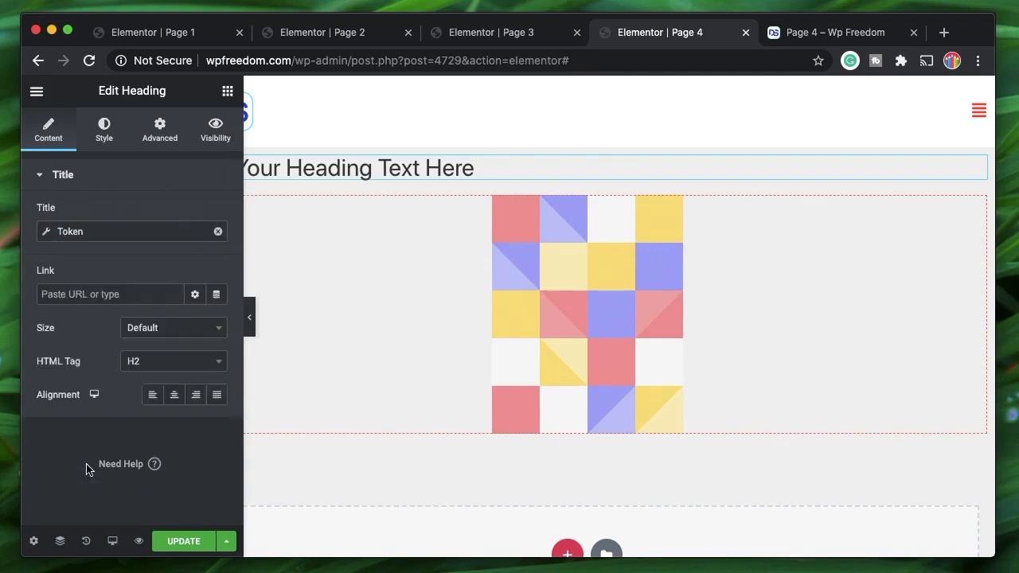
left_click(145, 231)
left_click(193, 297)
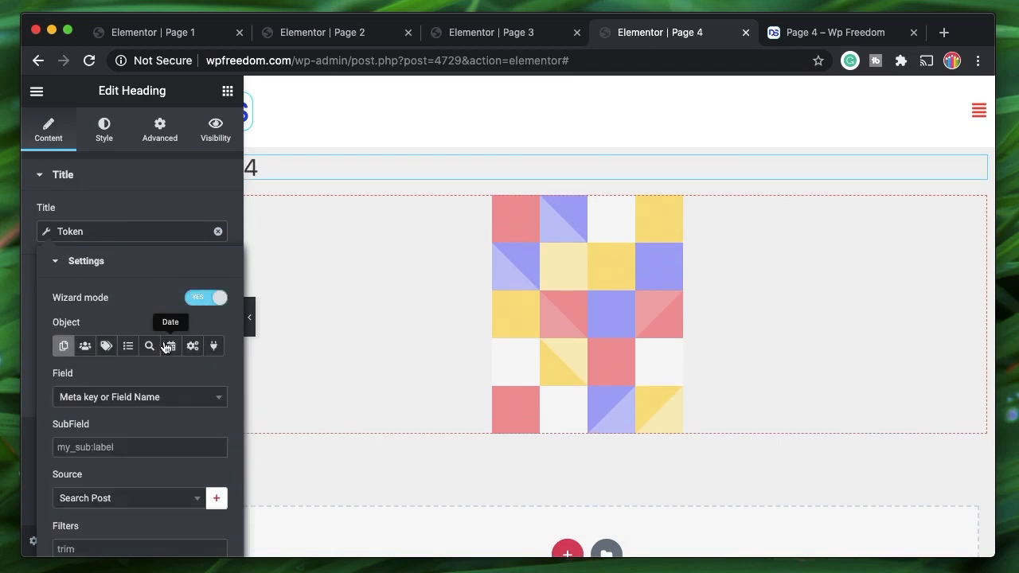
left_click(193, 346)
left_click(144, 396)
type("_")
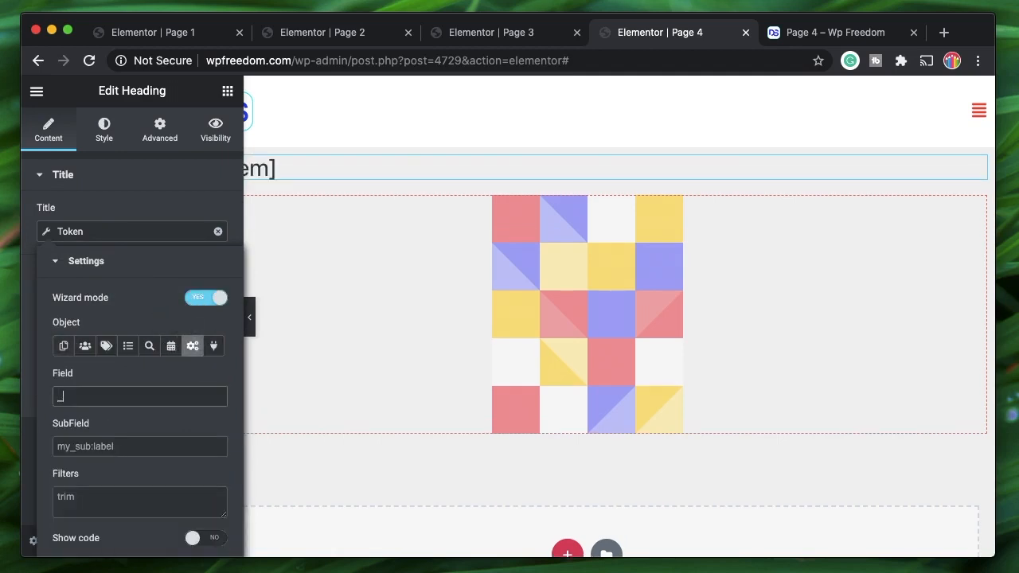
type("GET")
left_click(141, 449)
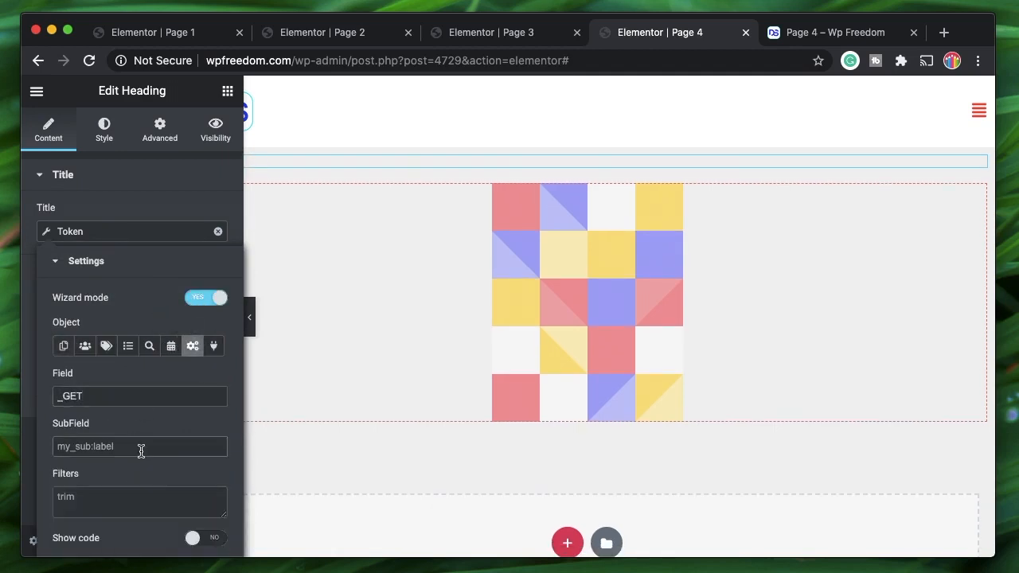
type("fname")
- Put "Here's your image" in the Token's Advanced Before text
left_click(100, 262)
left_click(107, 300)
left_click(159, 339)
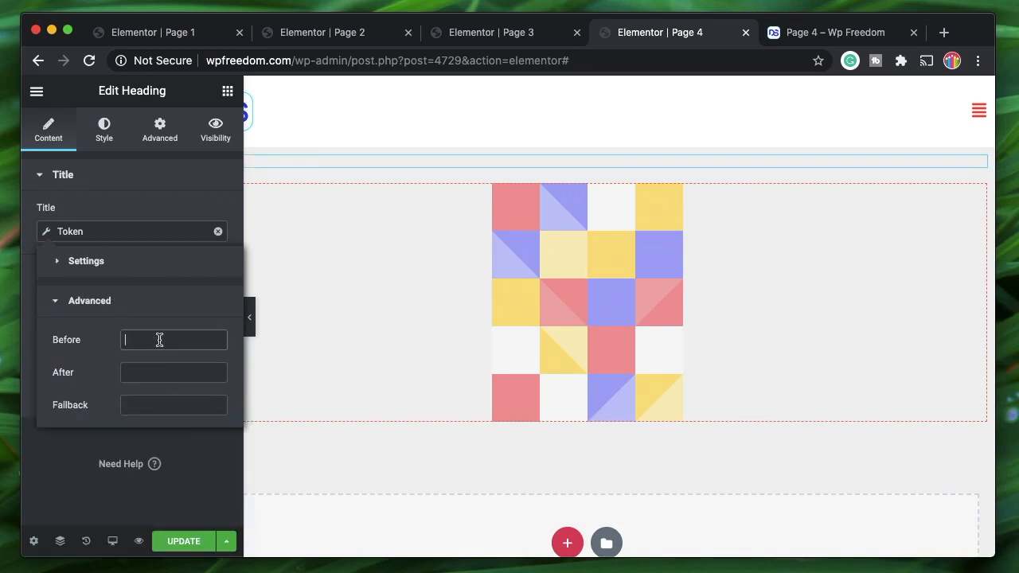
type("Here's your image")
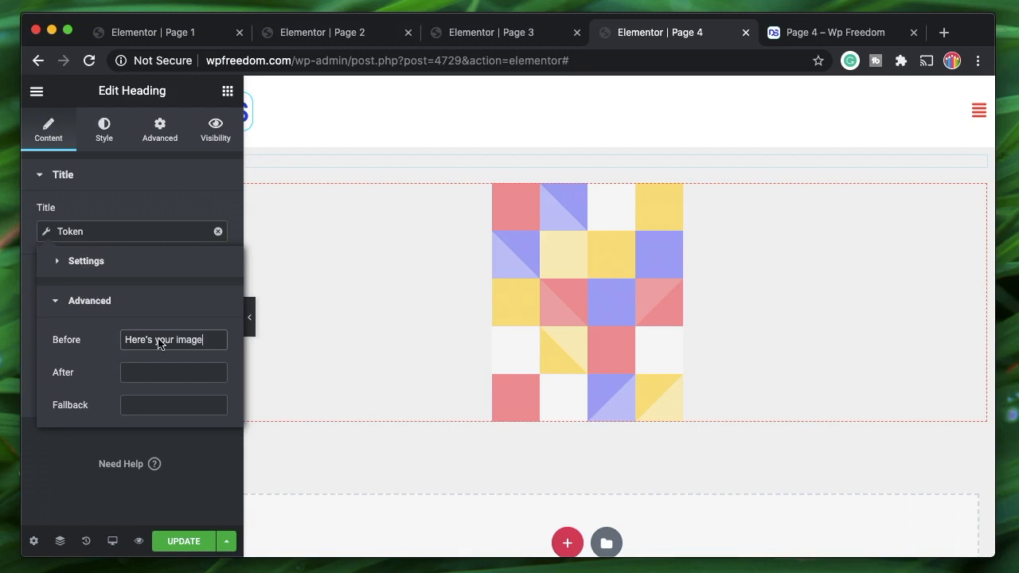
left_click(92, 304)
left_click(137, 186)
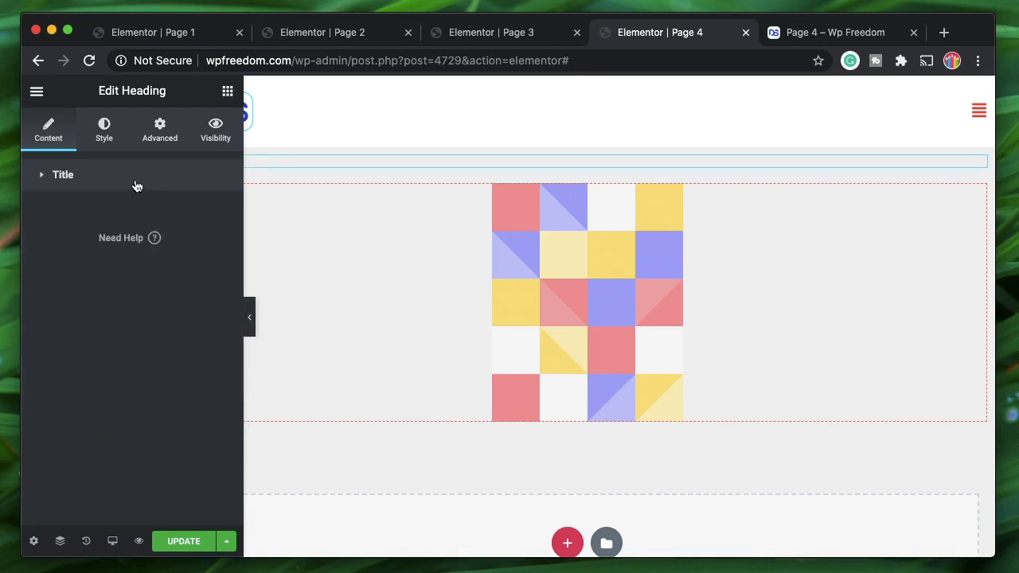
- Enable heading visibility conditions and remove every trigger except Dynamic Tags
left_click(215, 137)
left_click(190, 211)
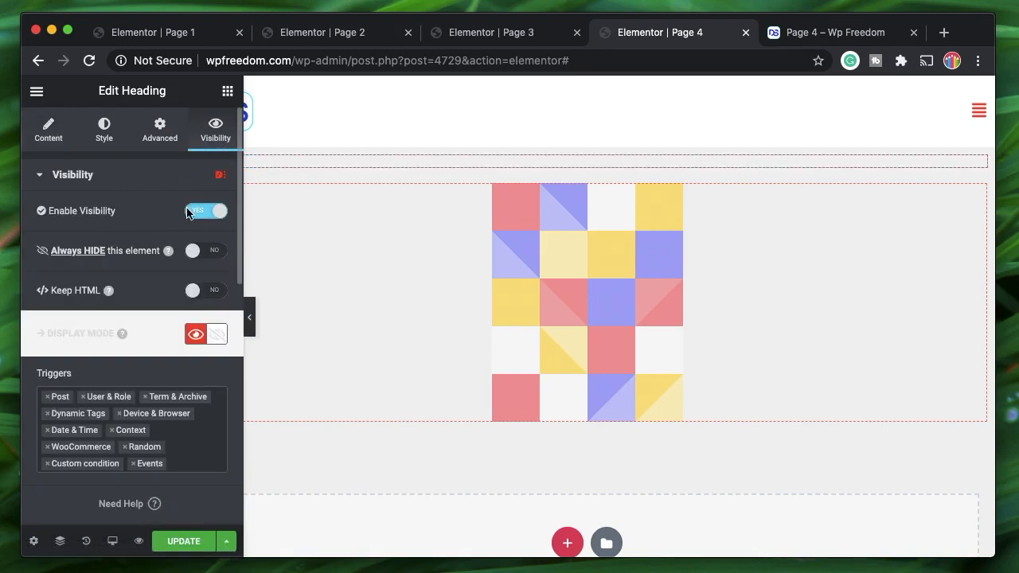
left_click(45, 402)
left_click(45, 402)
left_click(46, 402)
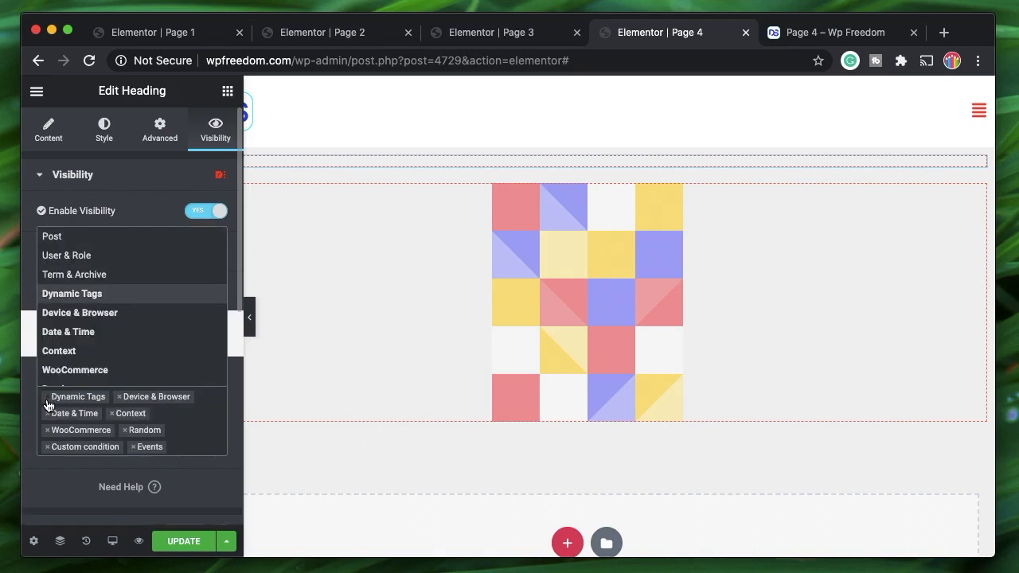
left_click(120, 396)
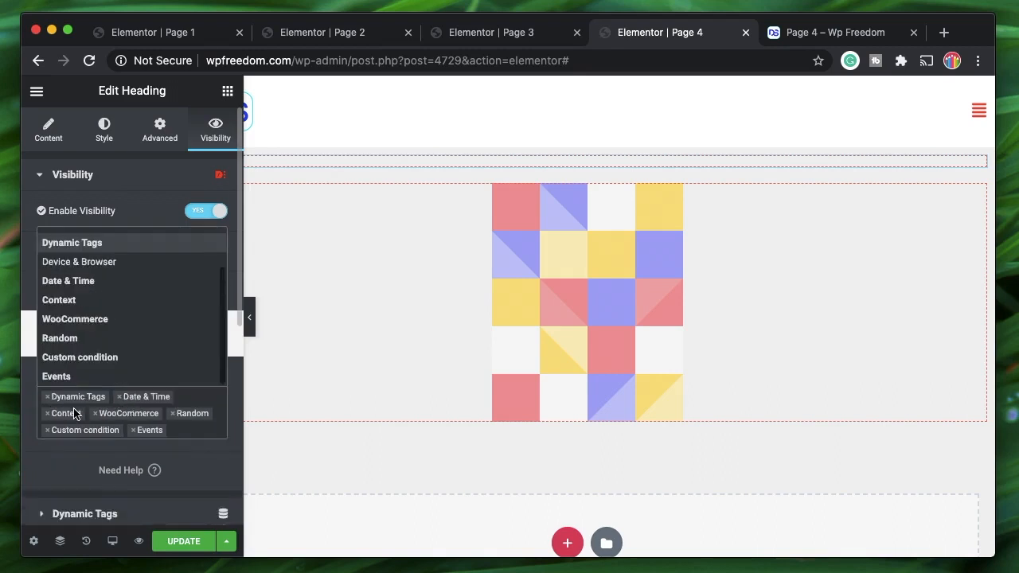
left_click(120, 397)
left_click(119, 397)
left_click(119, 397)
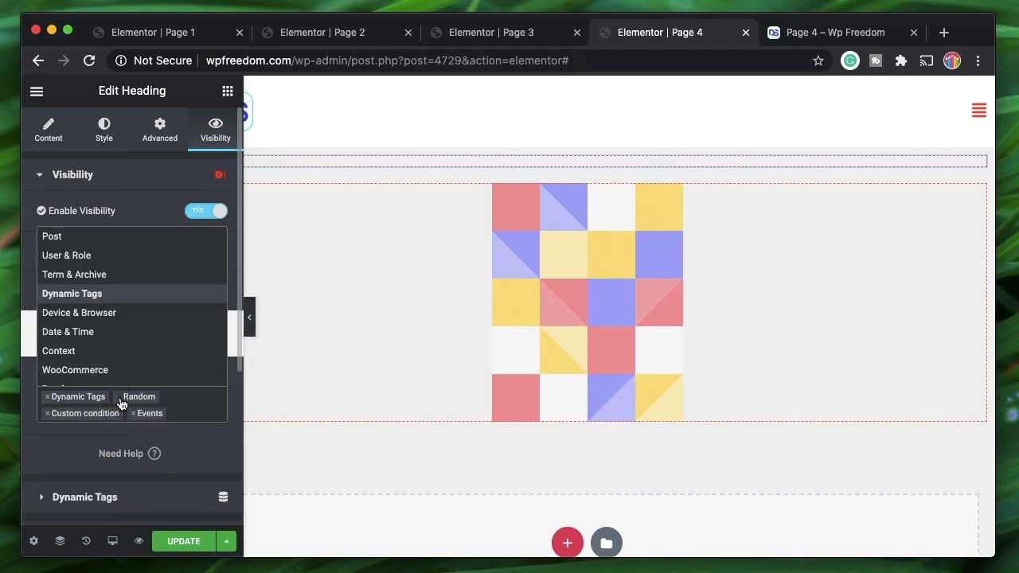
left_click(119, 397)
left_click(119, 396)
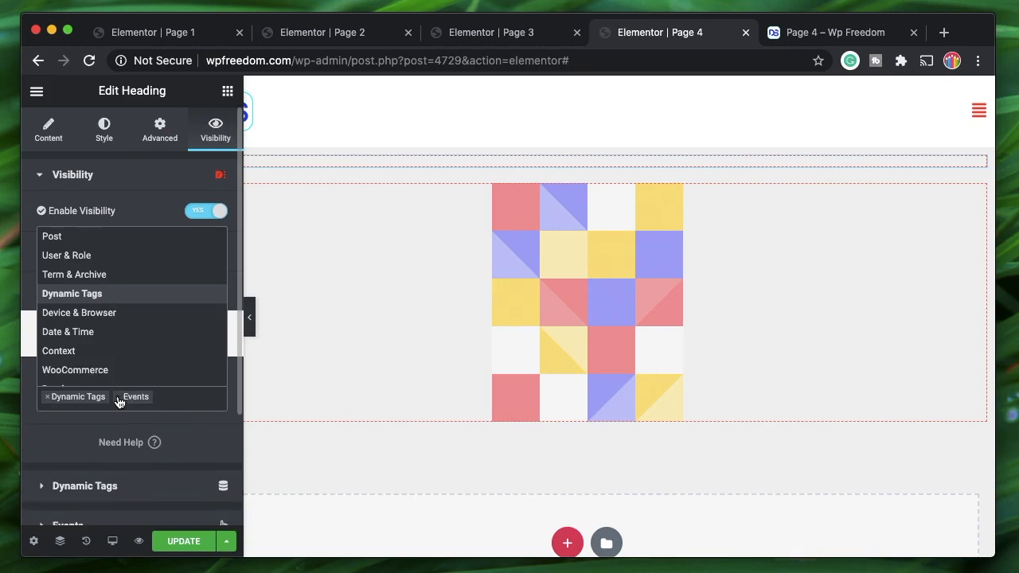
left_click(117, 397)
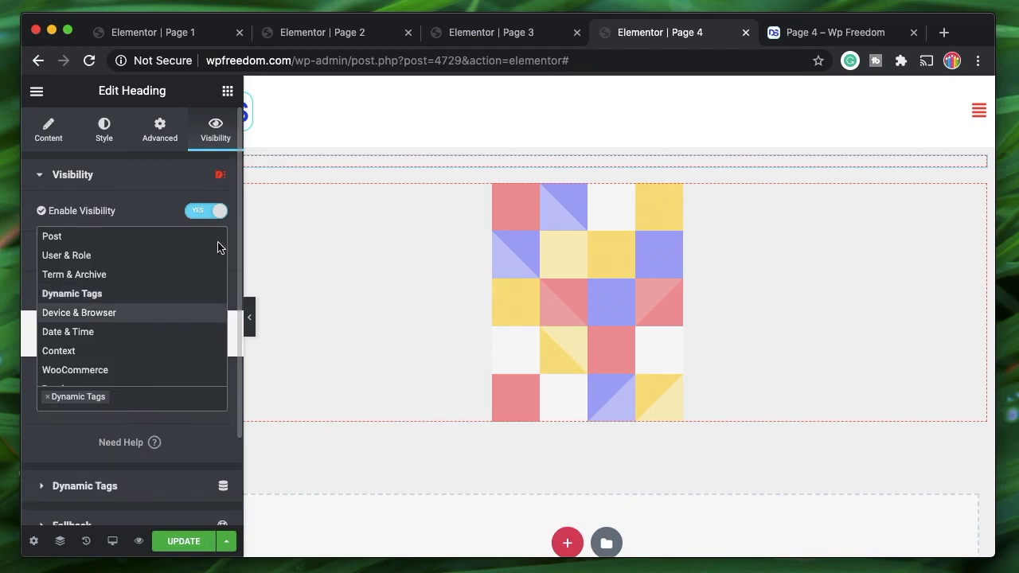
left_click(157, 405)
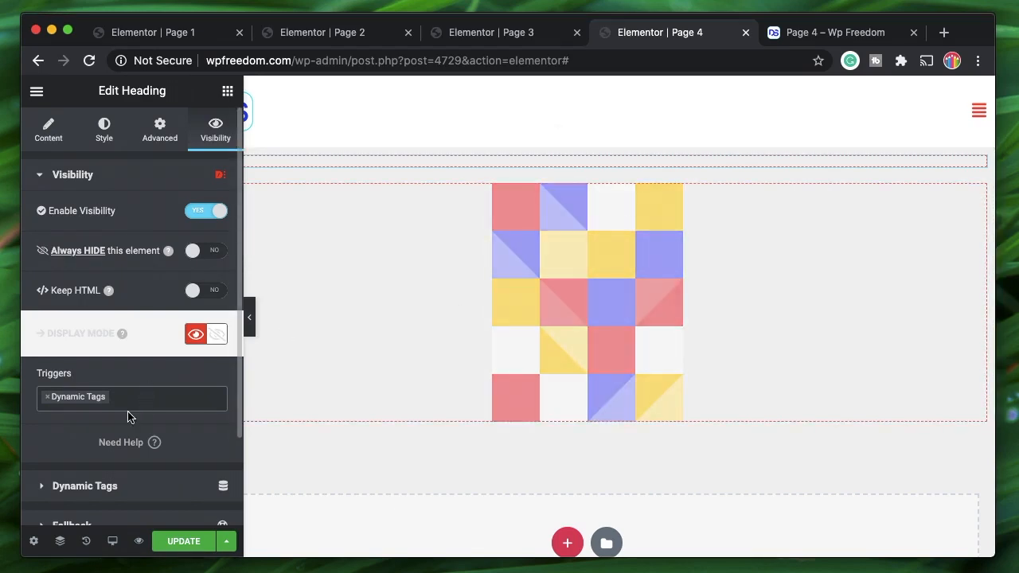
- Set the Dynamic Tags trigger to a Token in wizard mode: System, _GET, fname
left_click(109, 486)
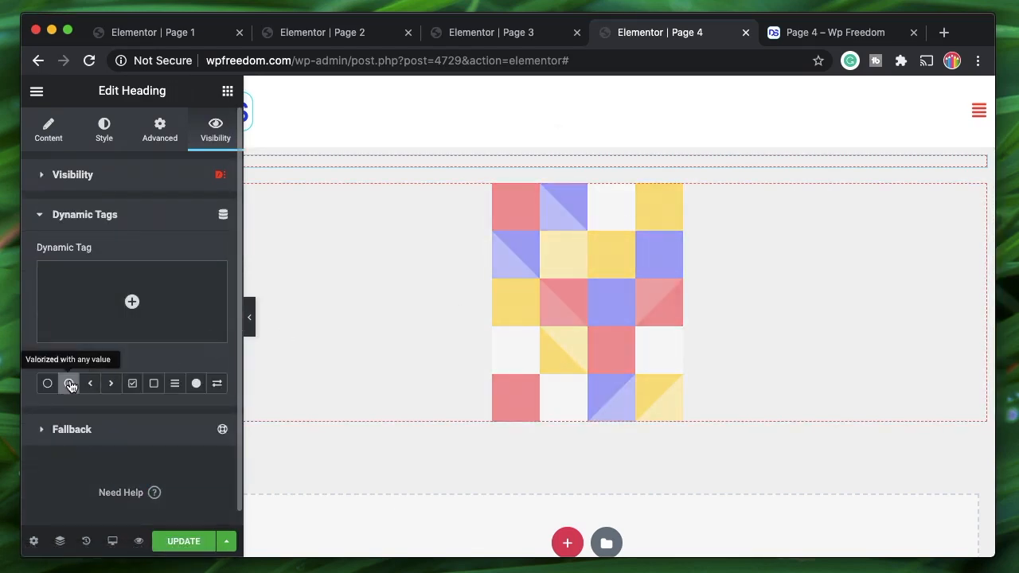
left_click(214, 338)
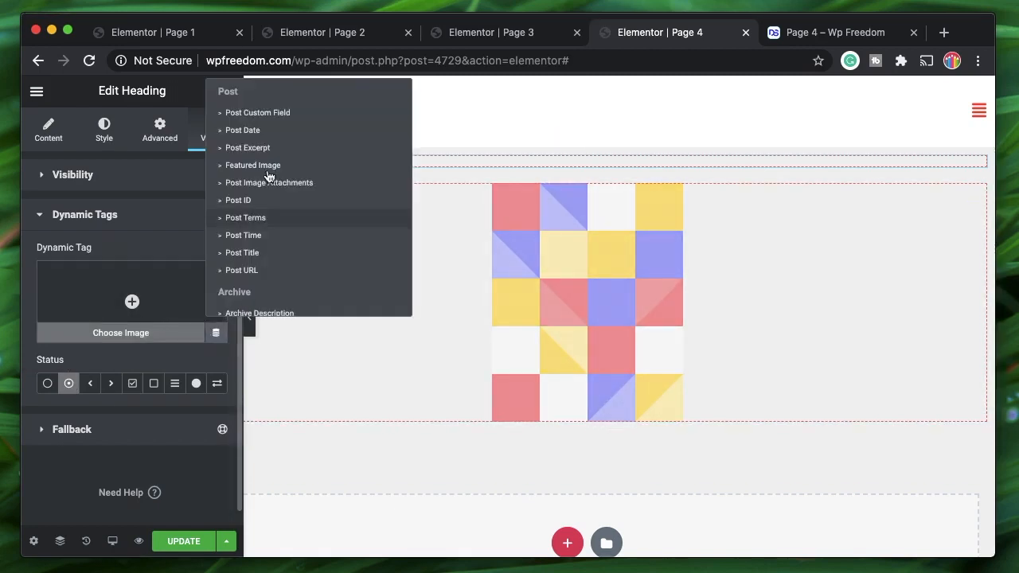
scroll(266, 172, "down", 15)
left_click(249, 304)
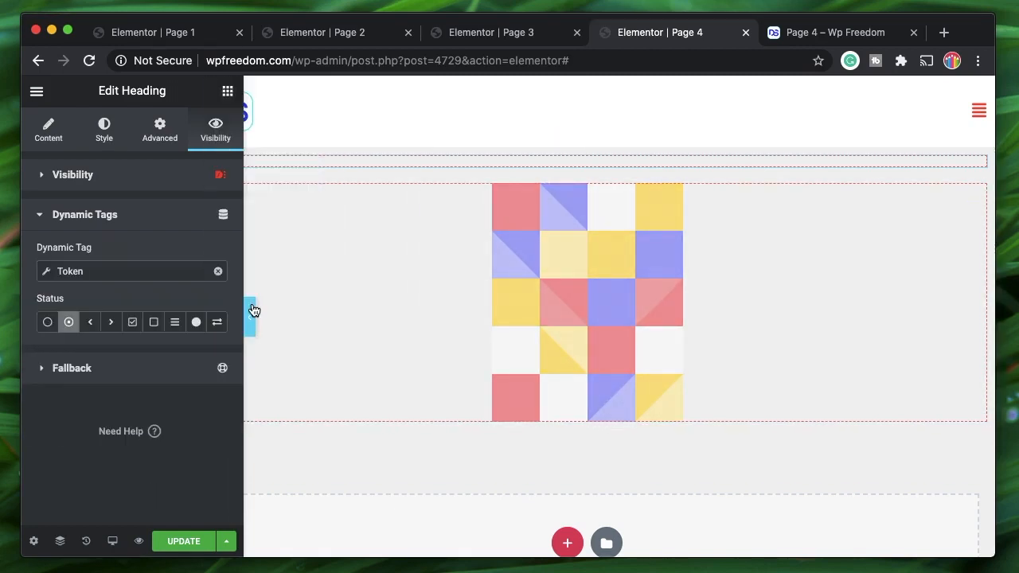
left_click(132, 279)
left_click(194, 337)
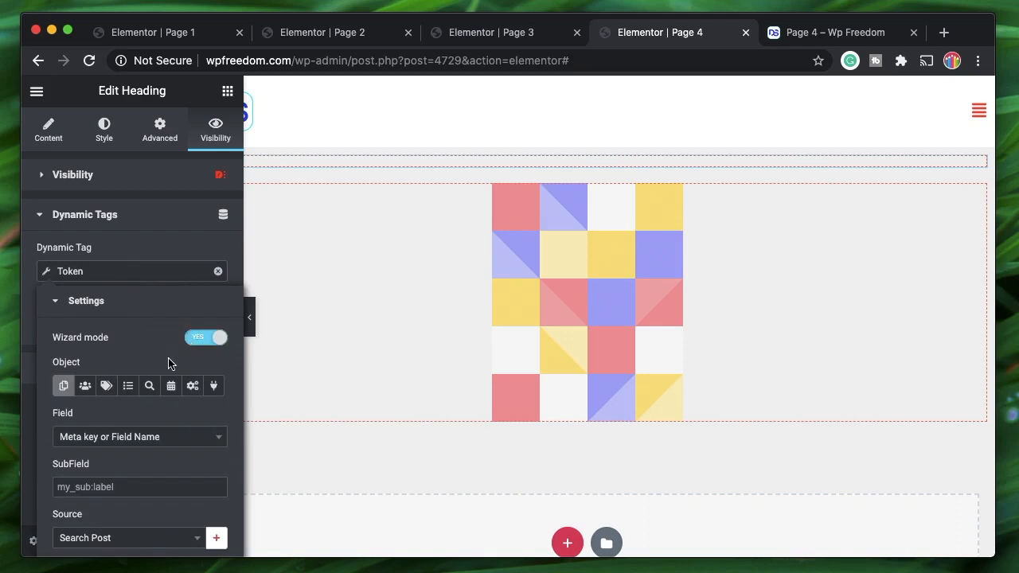
left_click(193, 386)
left_click(67, 435)
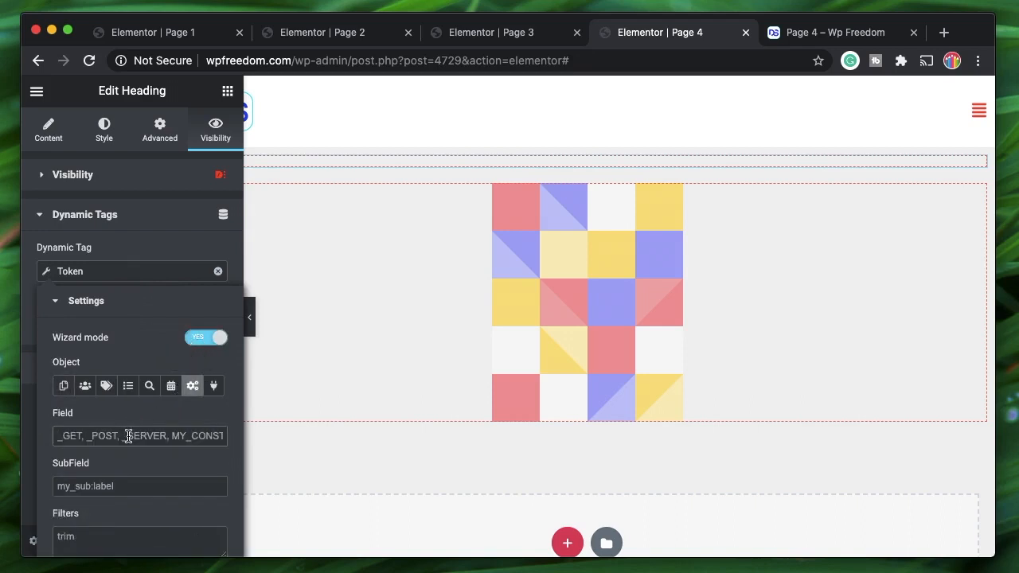
type("_GET")
left_click(135, 488)
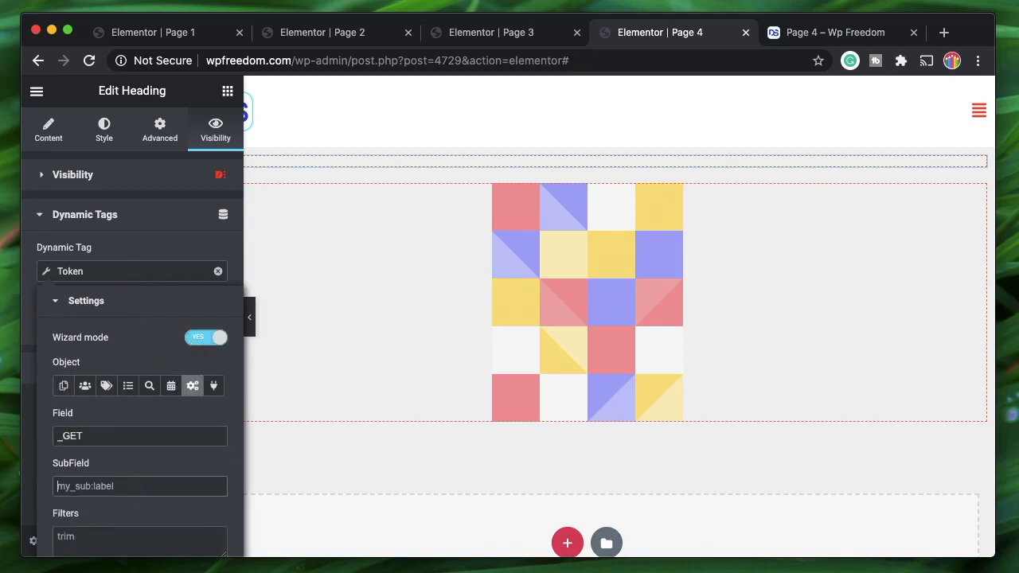
type("fnam")
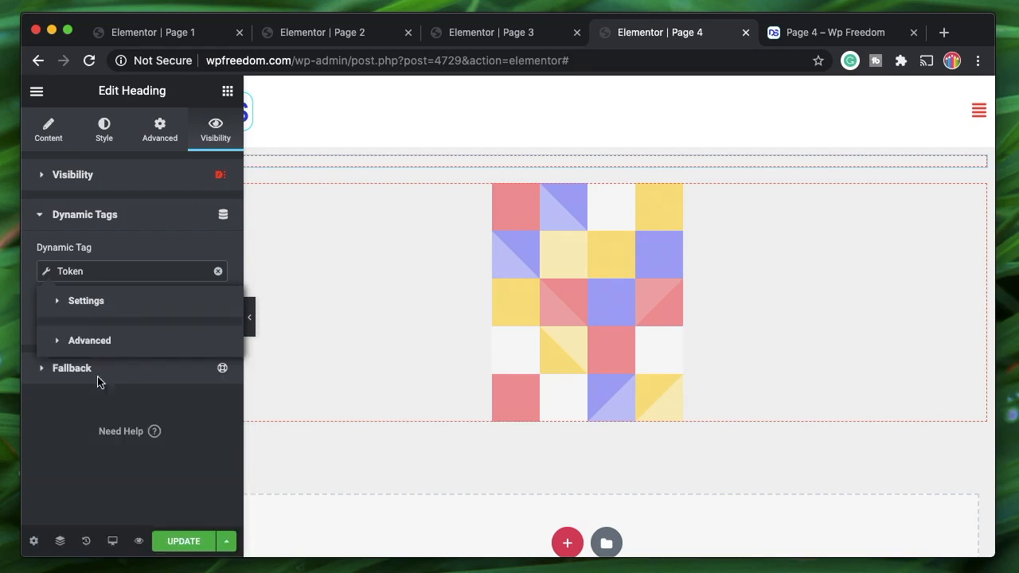
left_click(58, 448)
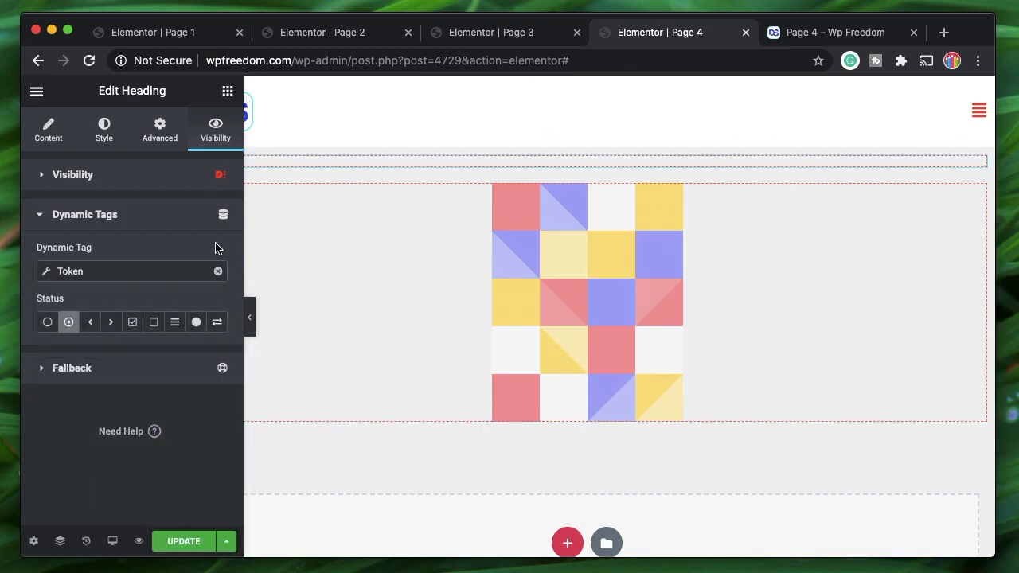
- Center-align the Page 4 heading and save the page
left_click(113, 146)
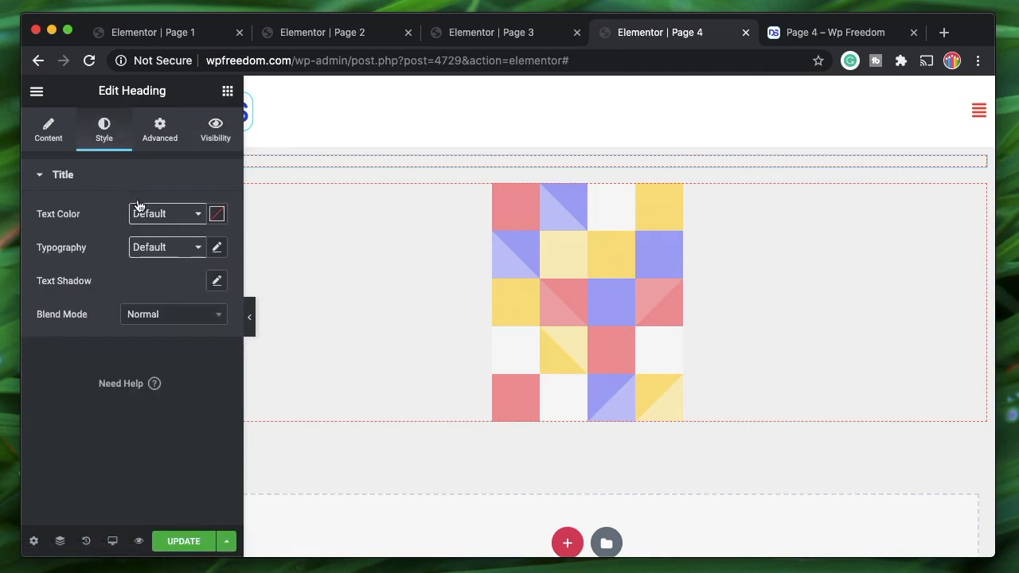
left_click(57, 137)
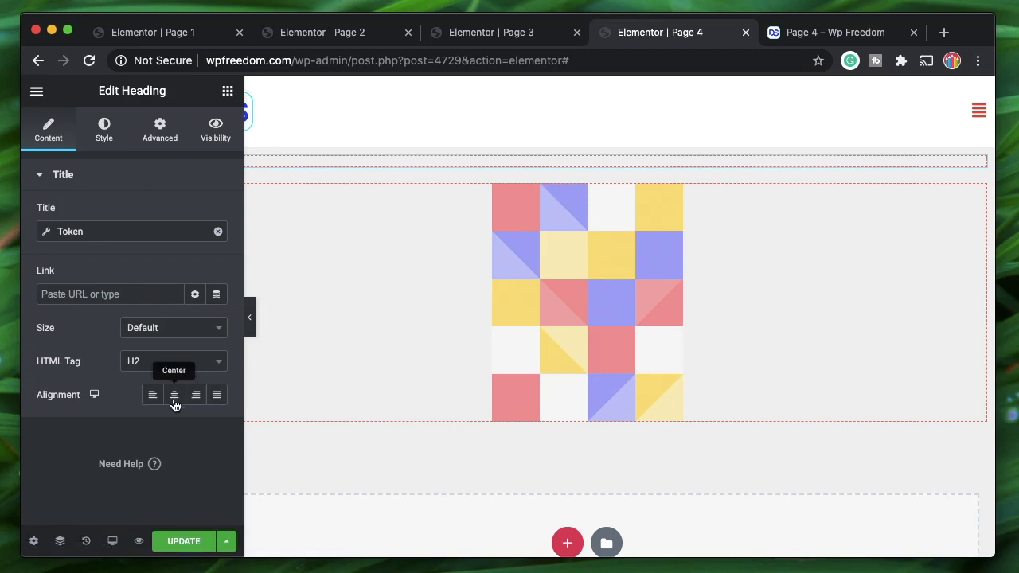
left_click(175, 396)
left_click(183, 541)
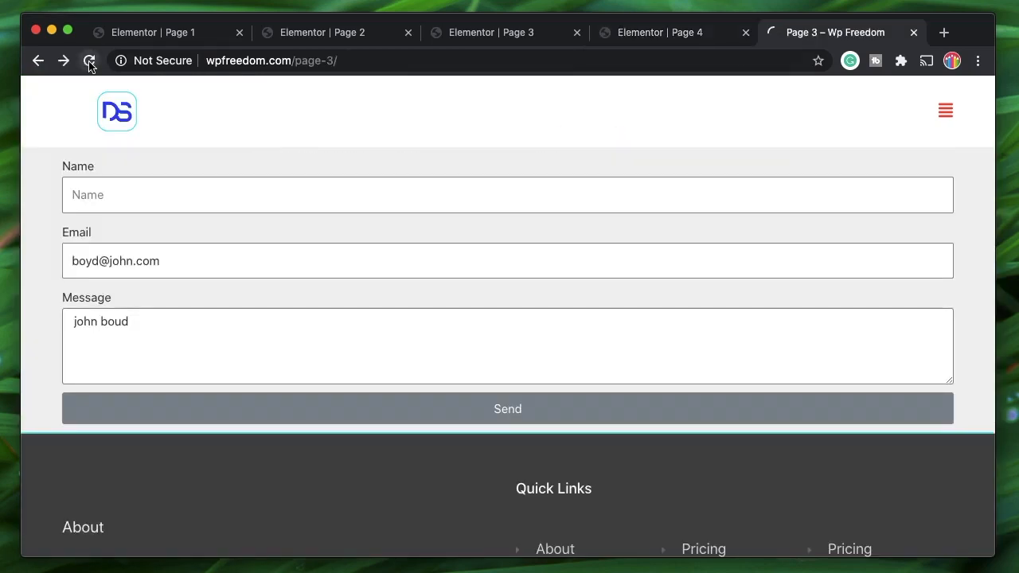
- Reload Page 3, then submit it with a test name, e-mail address and sample message
left_click(89, 62)
left_click(371, 197)
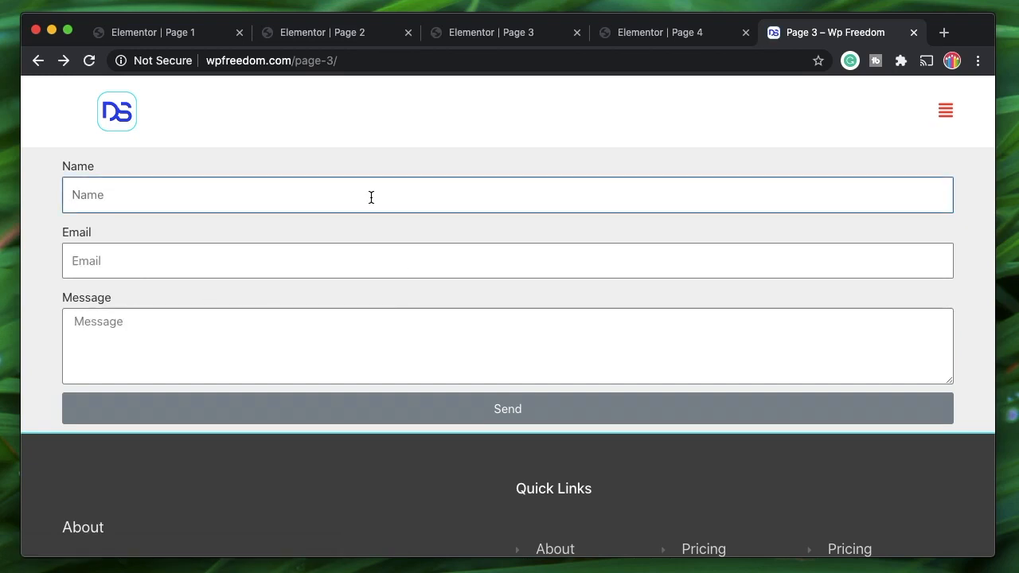
type("John")
key("Tab")
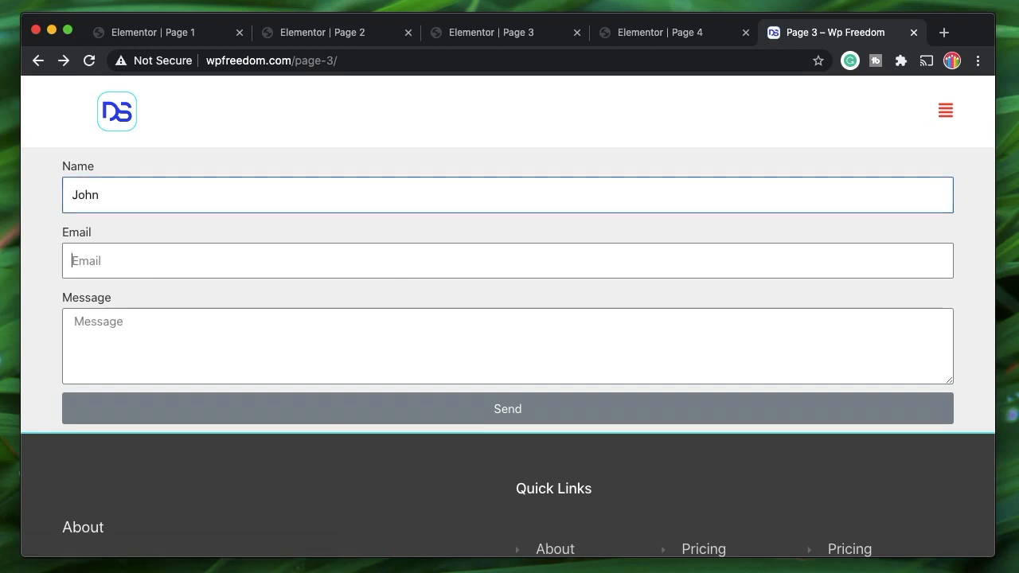
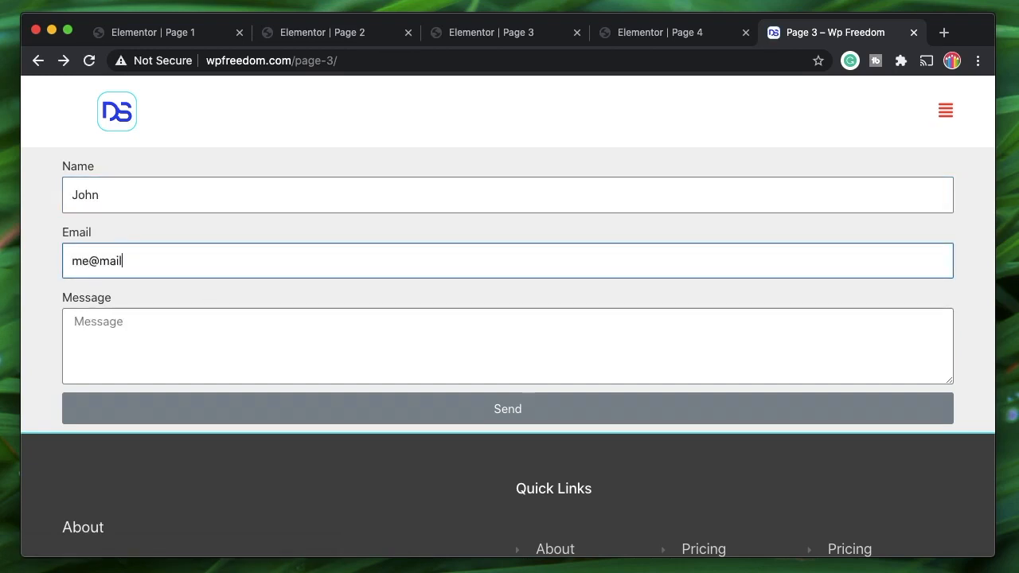
key("Tab")
type("skjdvnjksdnvkjsdnv")
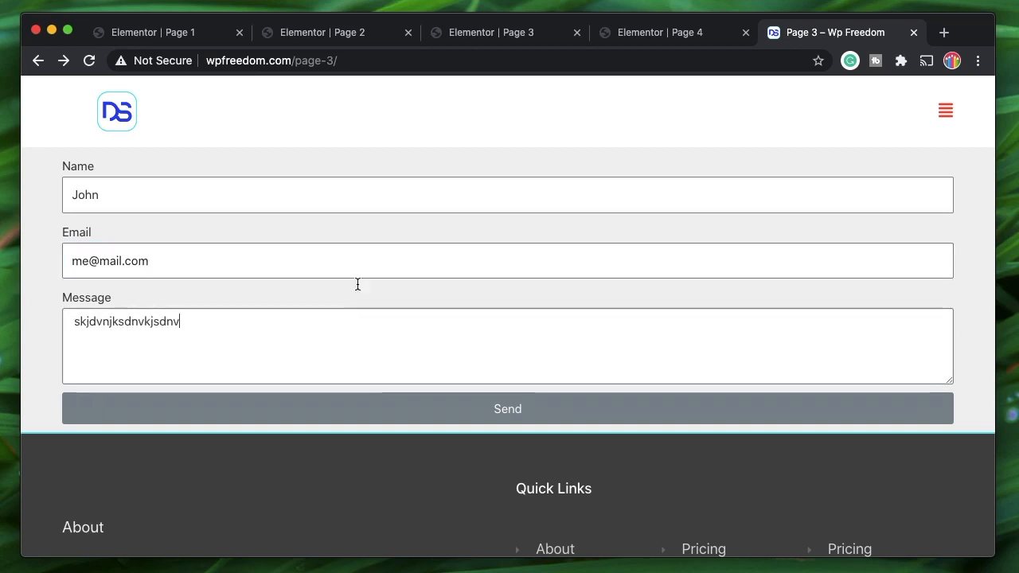
left_click(378, 409)
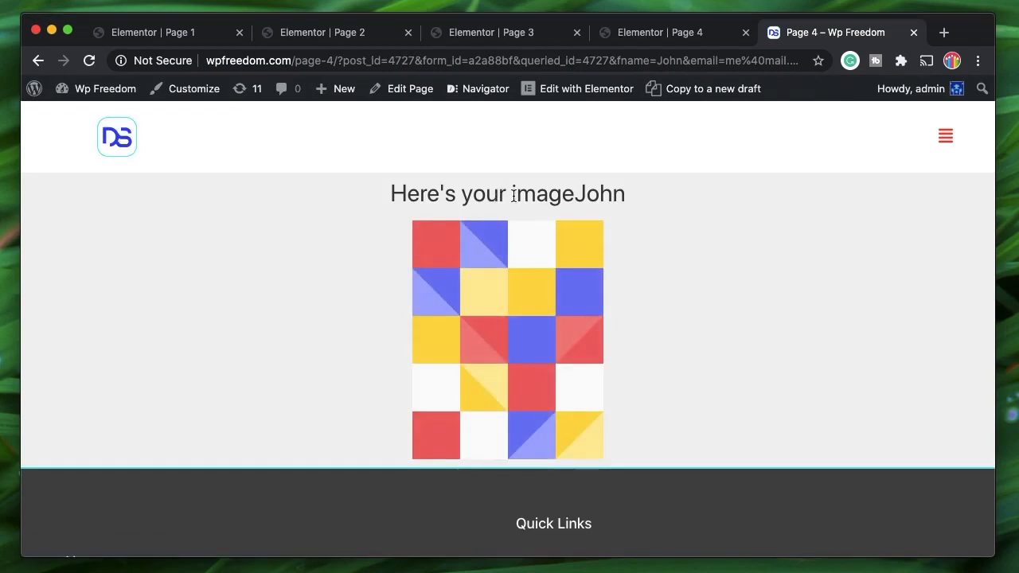
- Return to Page 3, clear the Name field and send the form
scroll(645, 321, "left", 5)
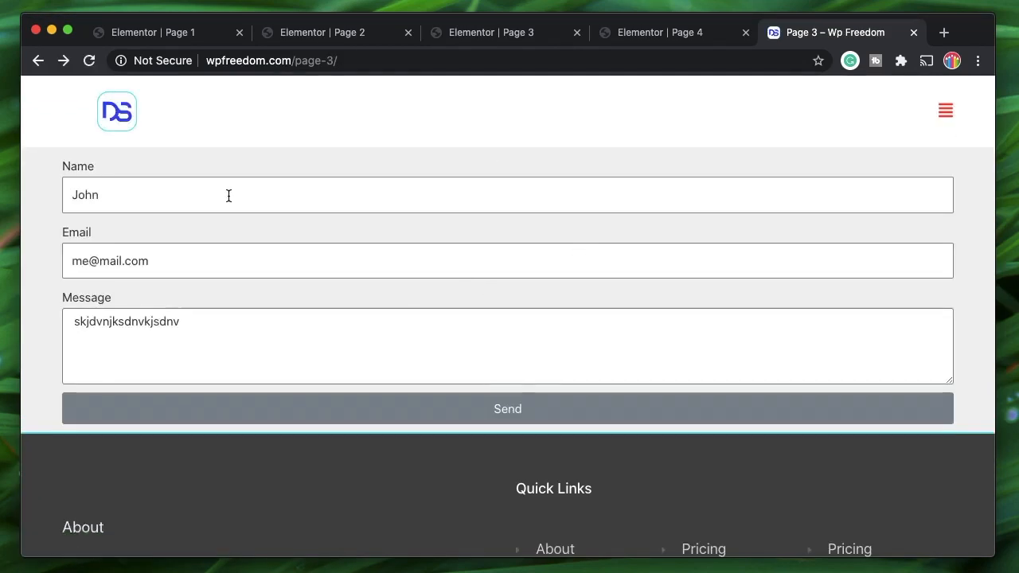
double_click(228, 195)
key("BackSpace")
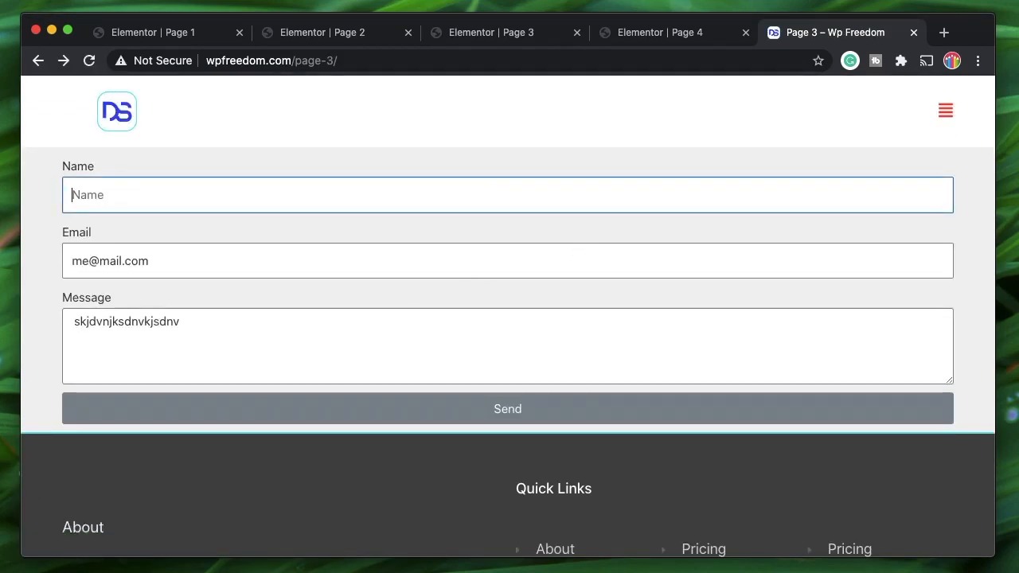
left_click(232, 397)
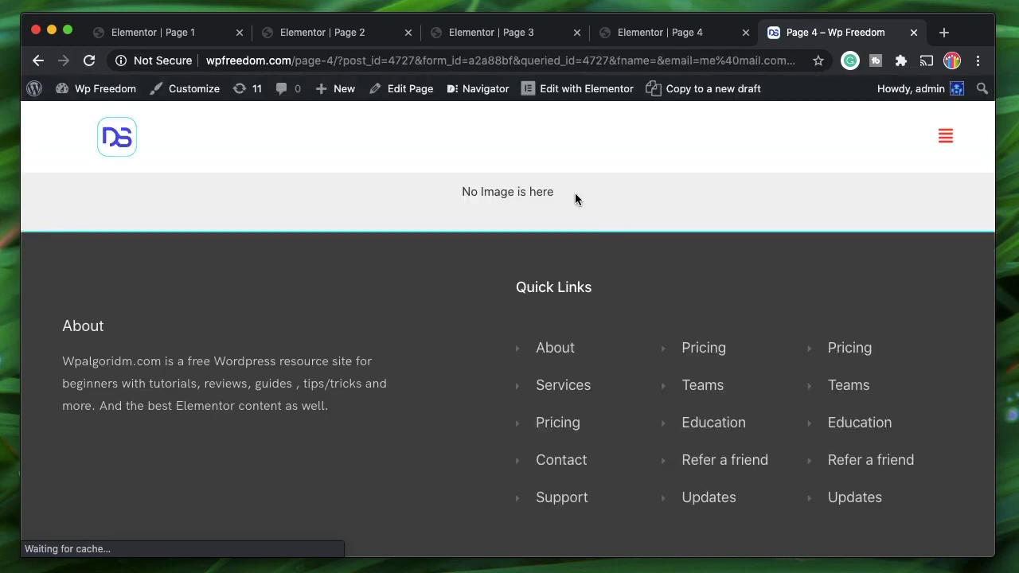
- Check the Page 4 URL to confirm fname is empty
double_click(541, 191)
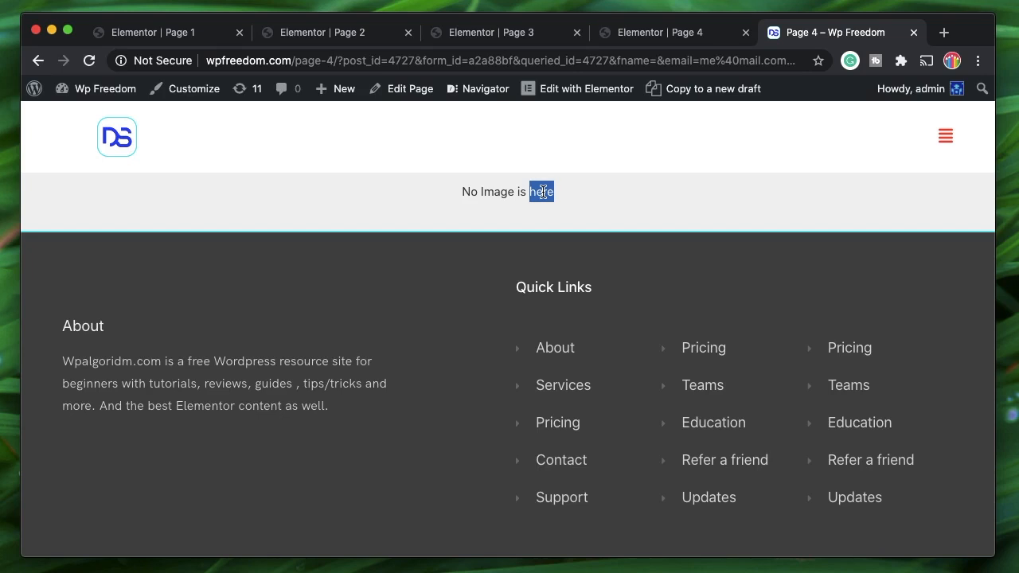
left_click(422, 61)
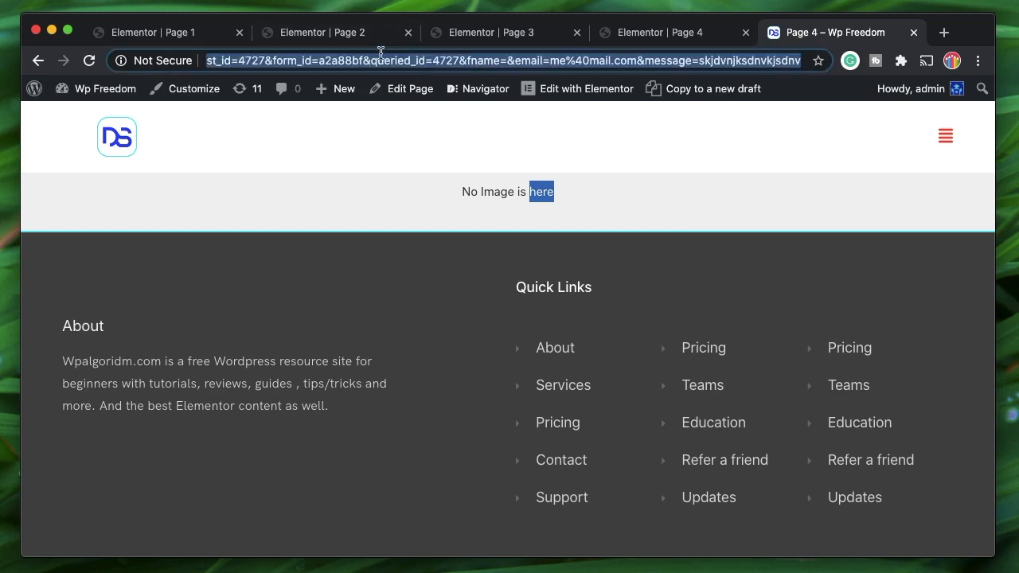
left_click(327, 195)
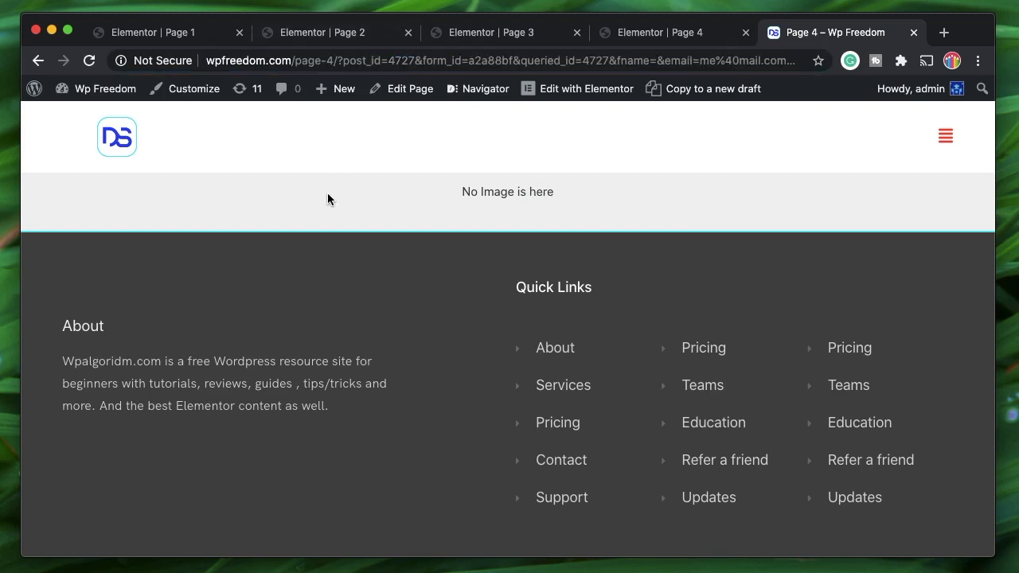